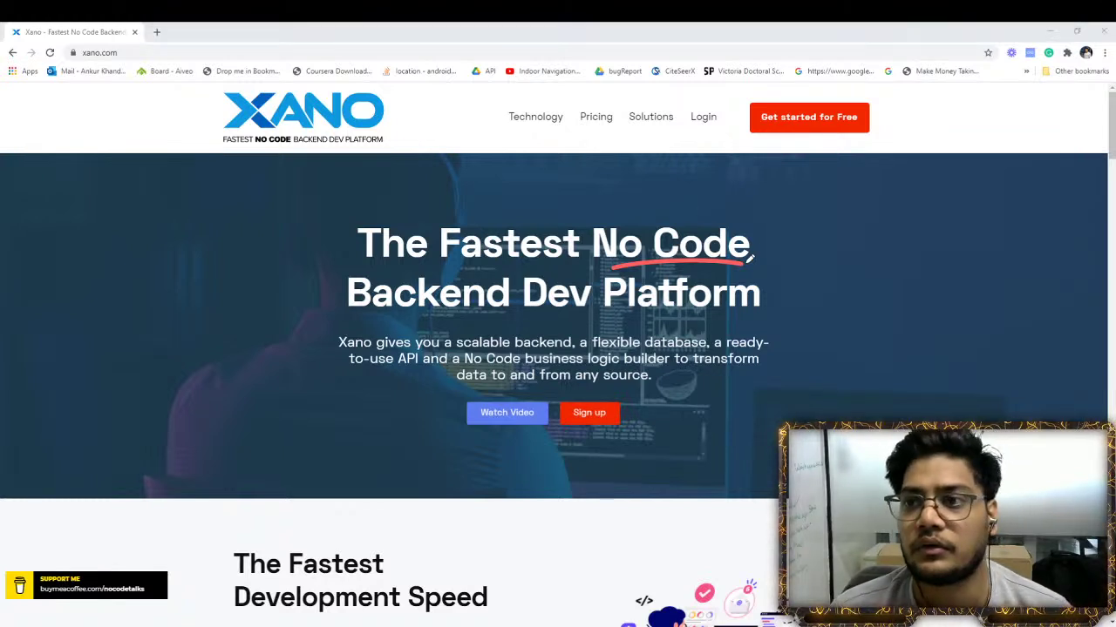
Open appgyver.com in a new tab, sign in to the projects dashboard, and close the extra landing tab
click(157, 32)
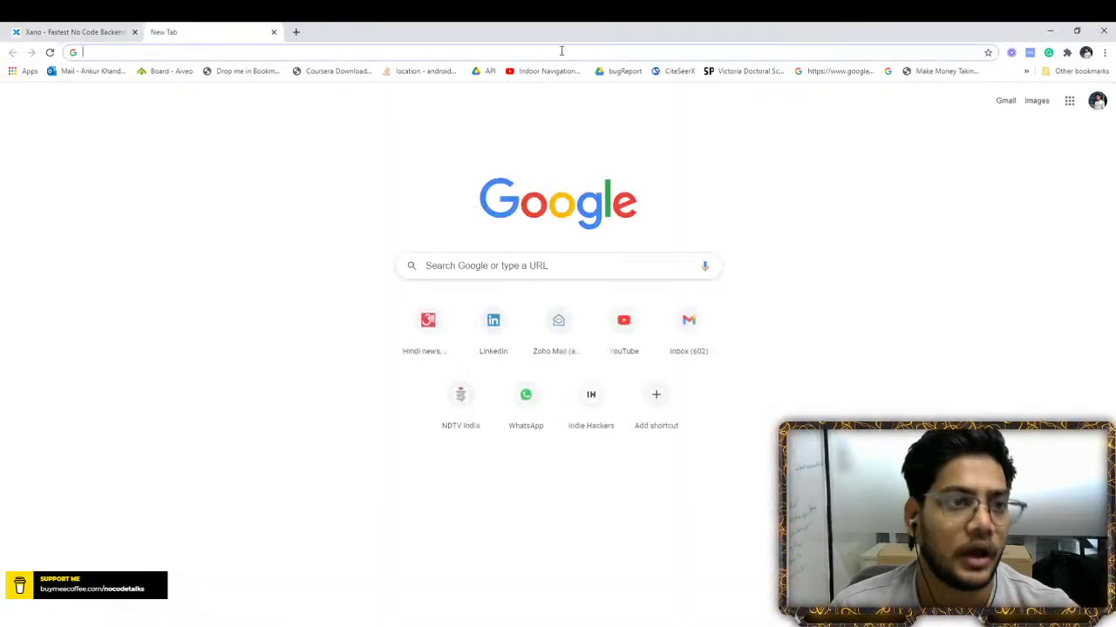
text(app)
key(Return)
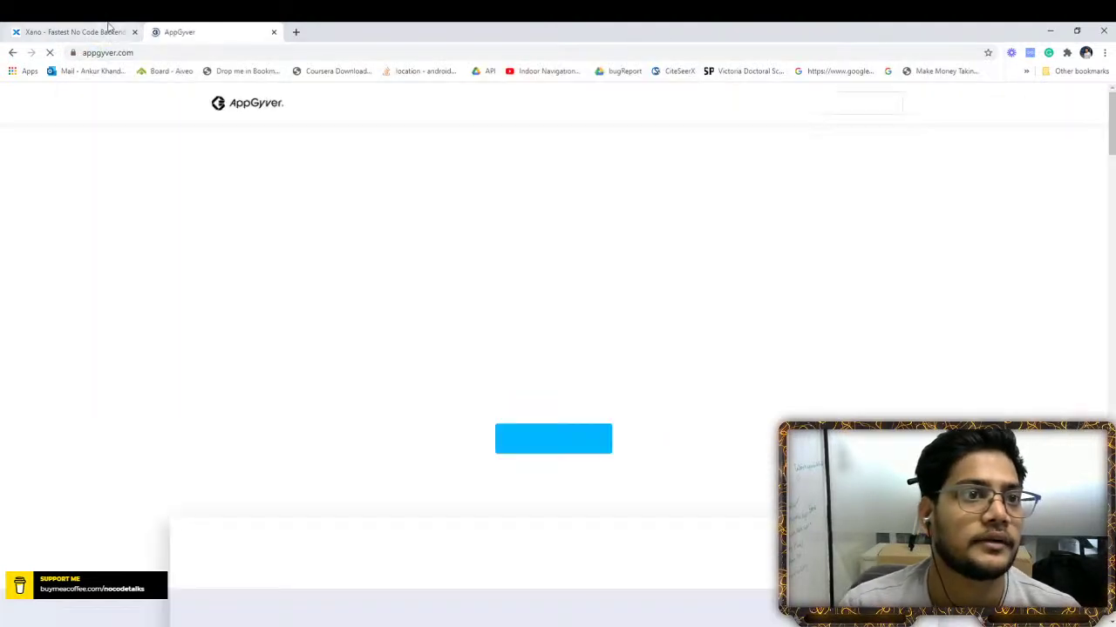
click(109, 29)
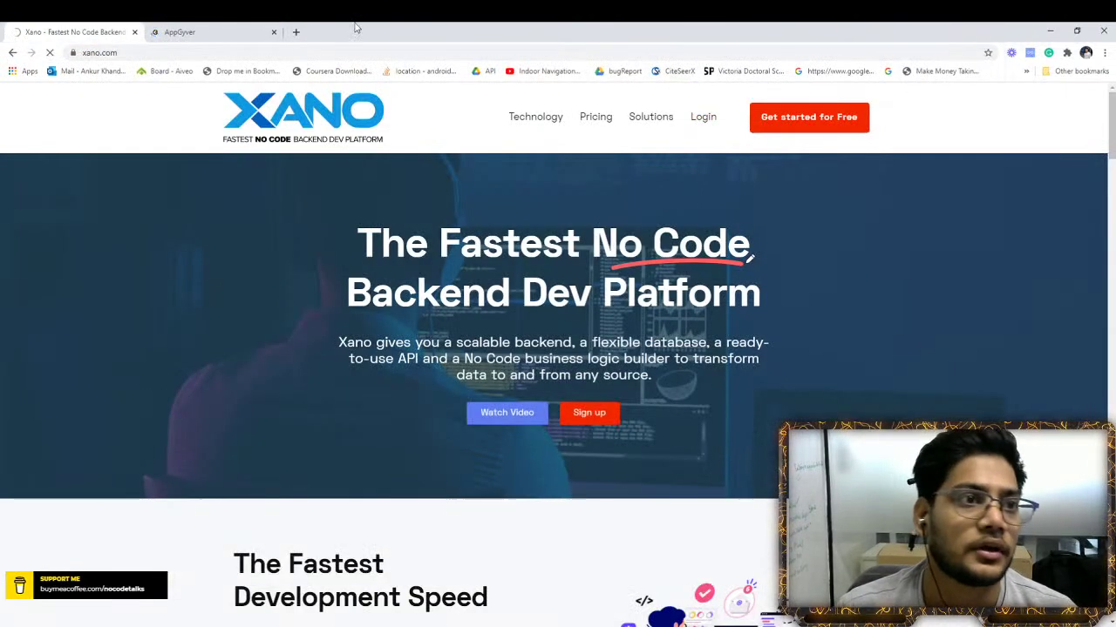
click(183, 30)
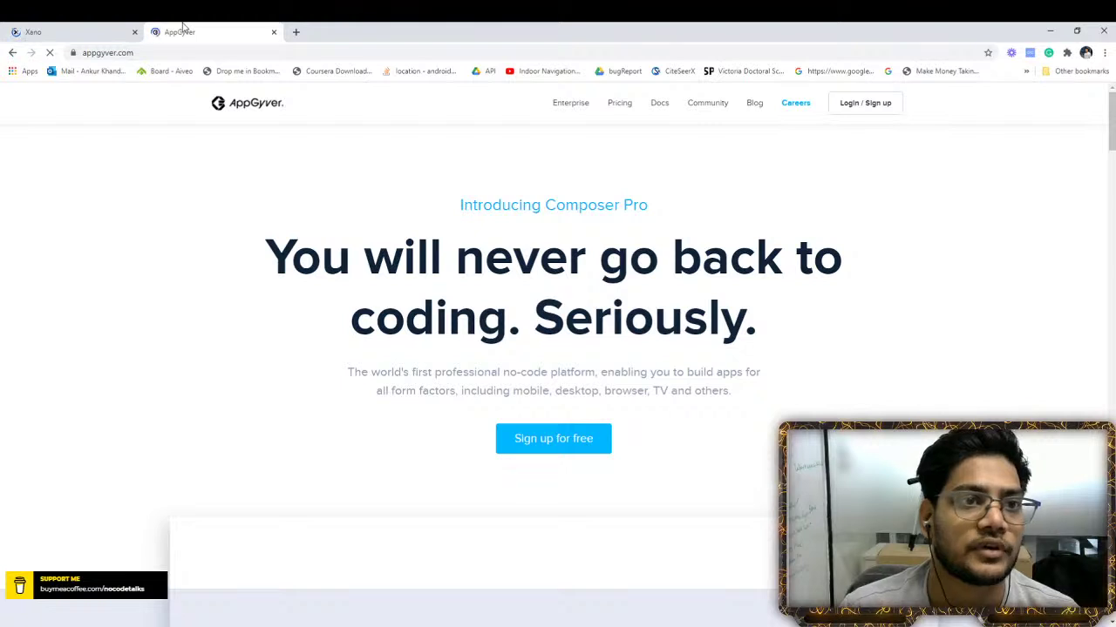
click(848, 104)
click(176, 30)
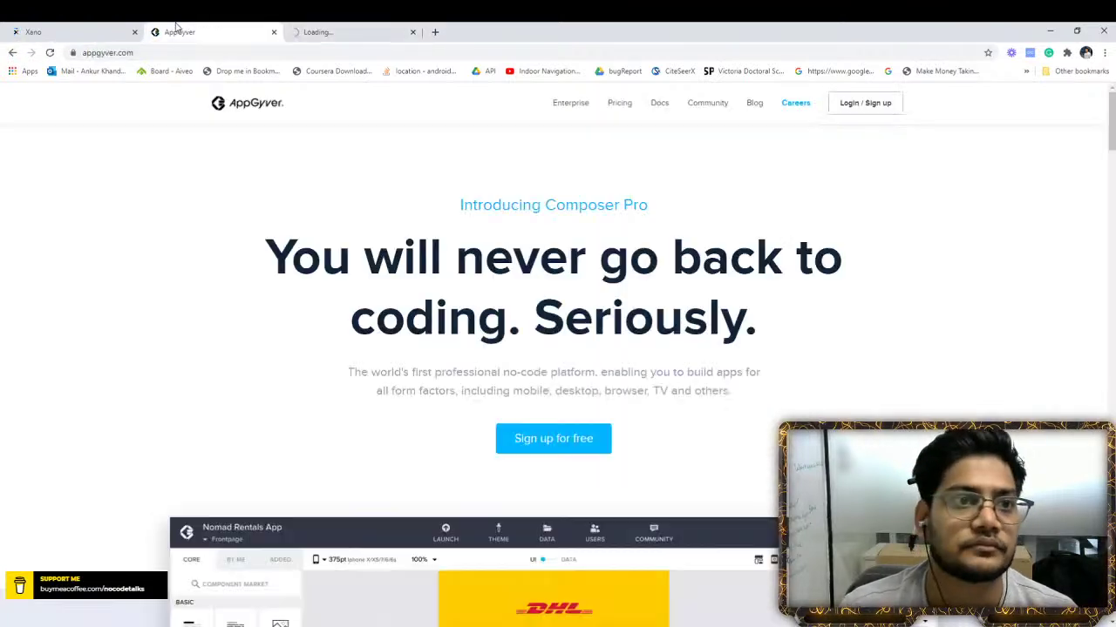
click(273, 31)
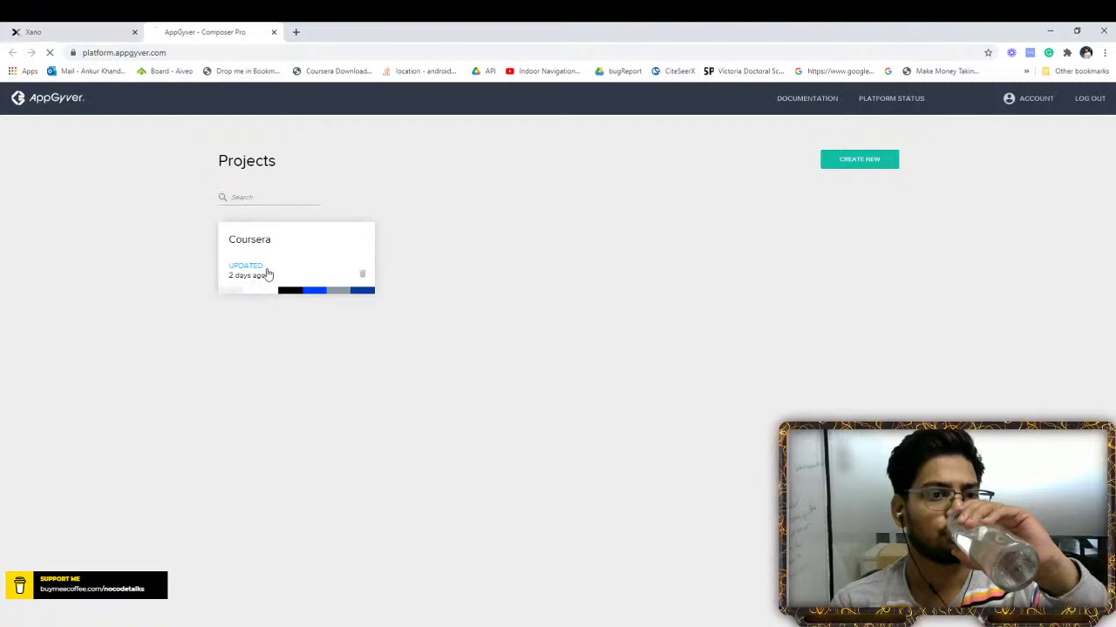
Log in to Xano with the account e-mail and password, dismissing Chrome's password warning
click(33, 30)
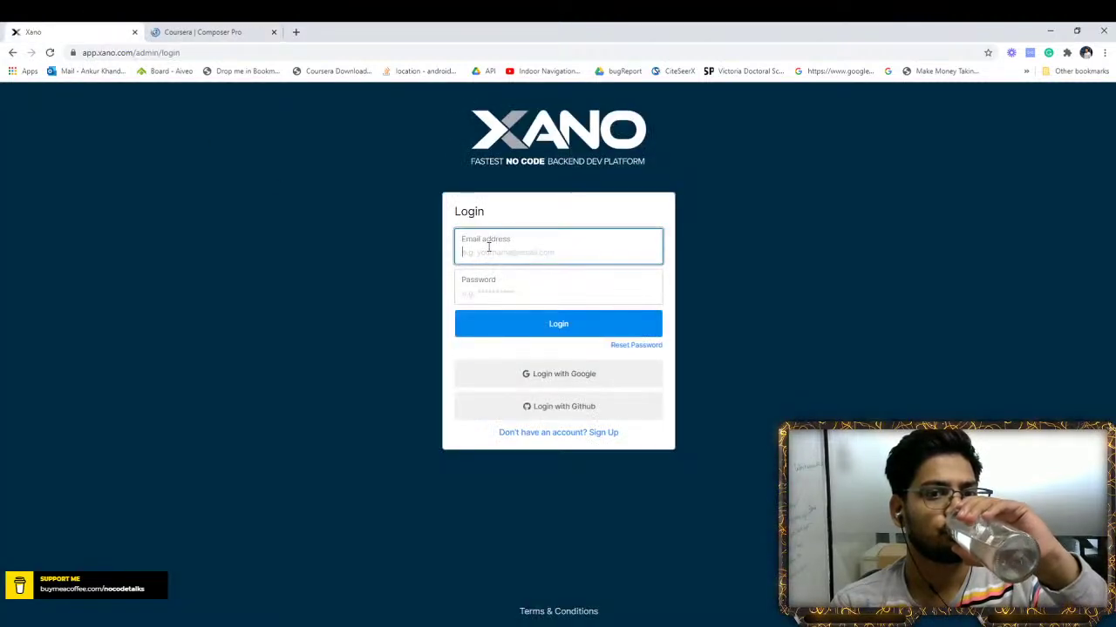
click(499, 306)
click(496, 298)
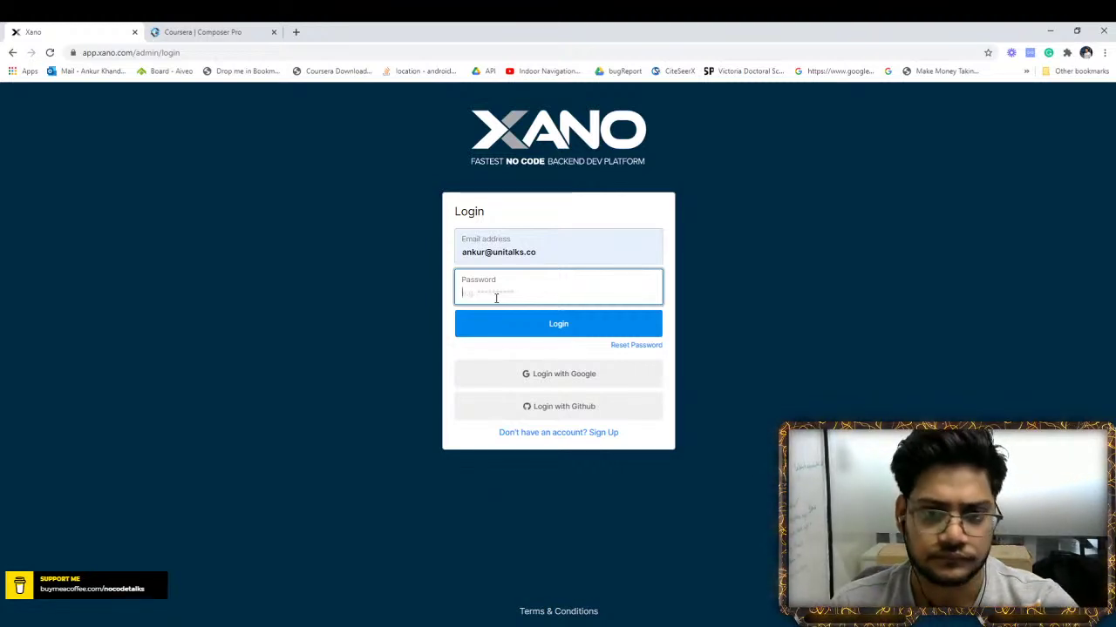
text(*********)
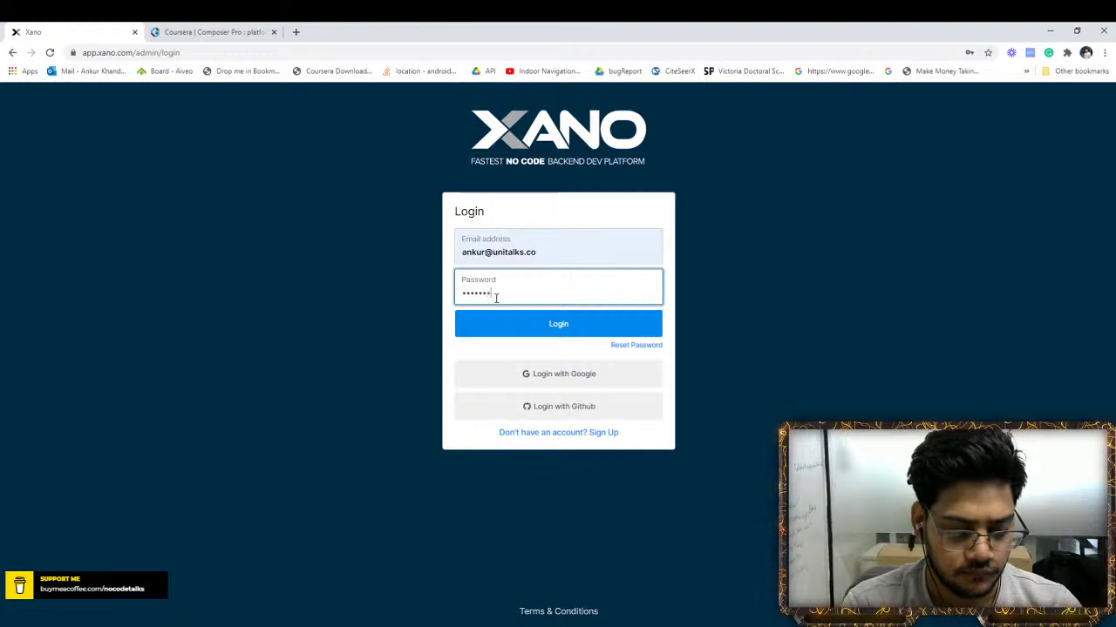
key(Return)
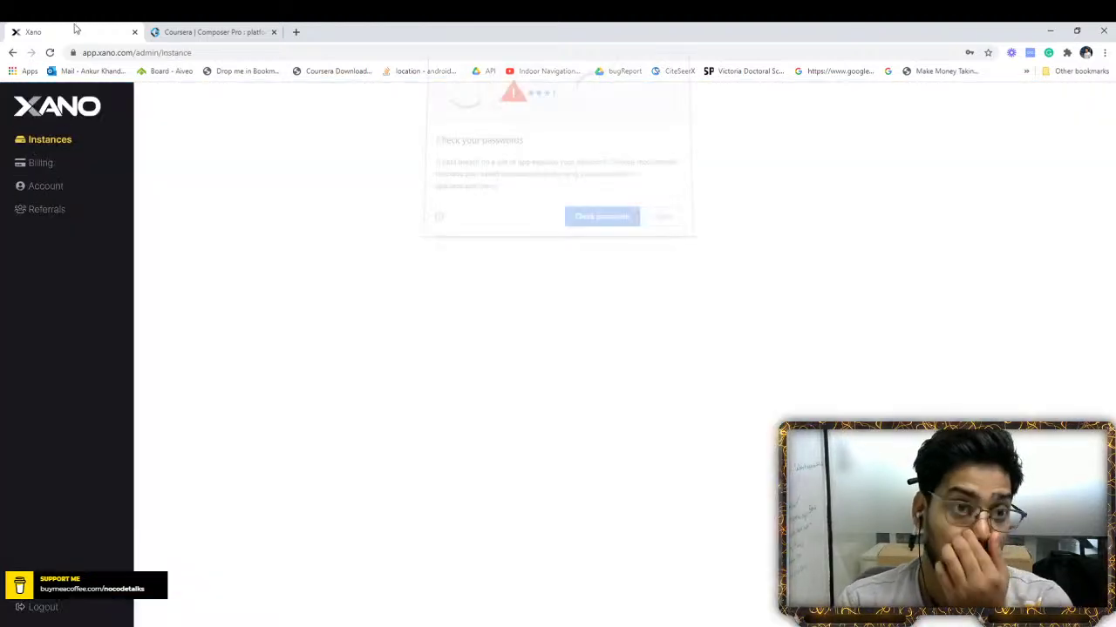
click(661, 220)
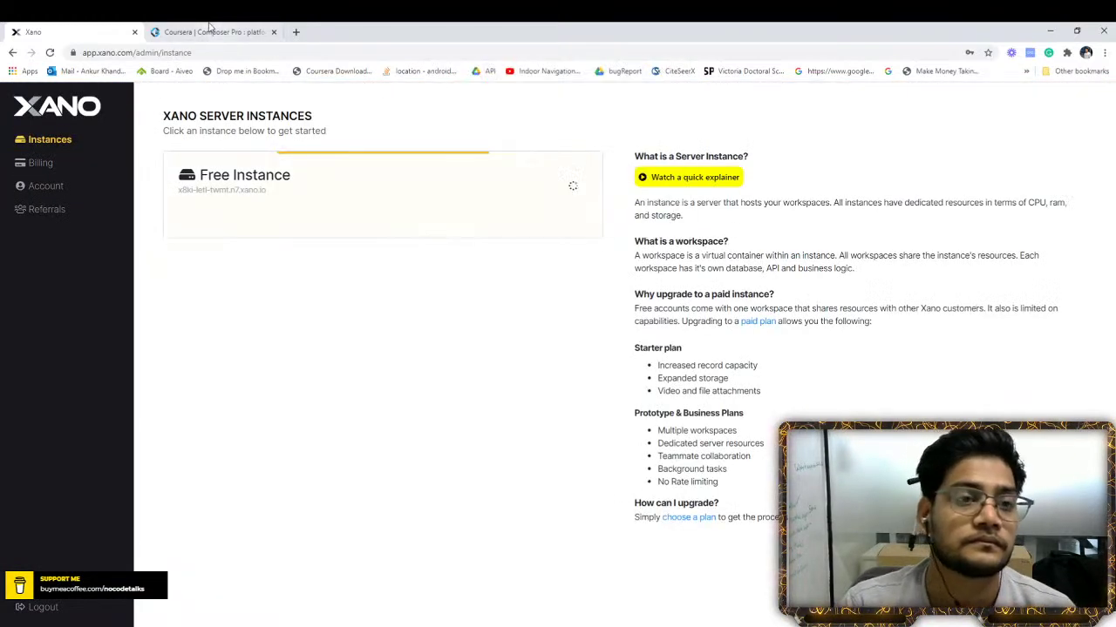
Open the Coursera app's Course Dashboard page in Composer Pro from the pages overview
click(212, 32)
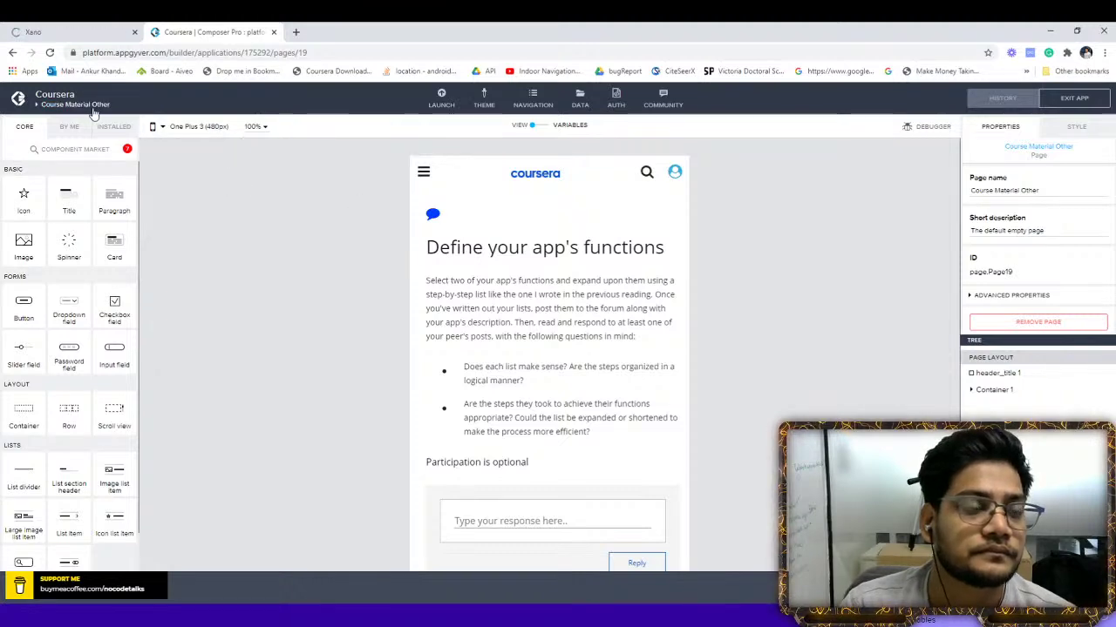
click(90, 104)
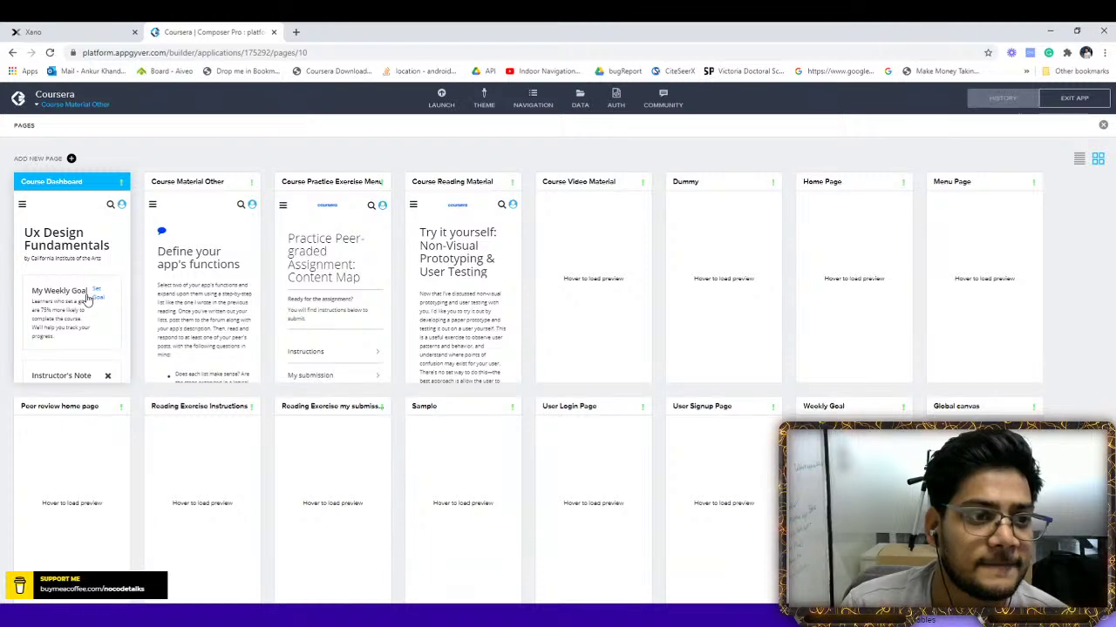
click(86, 296)
scroll(440, 409, down, 3)
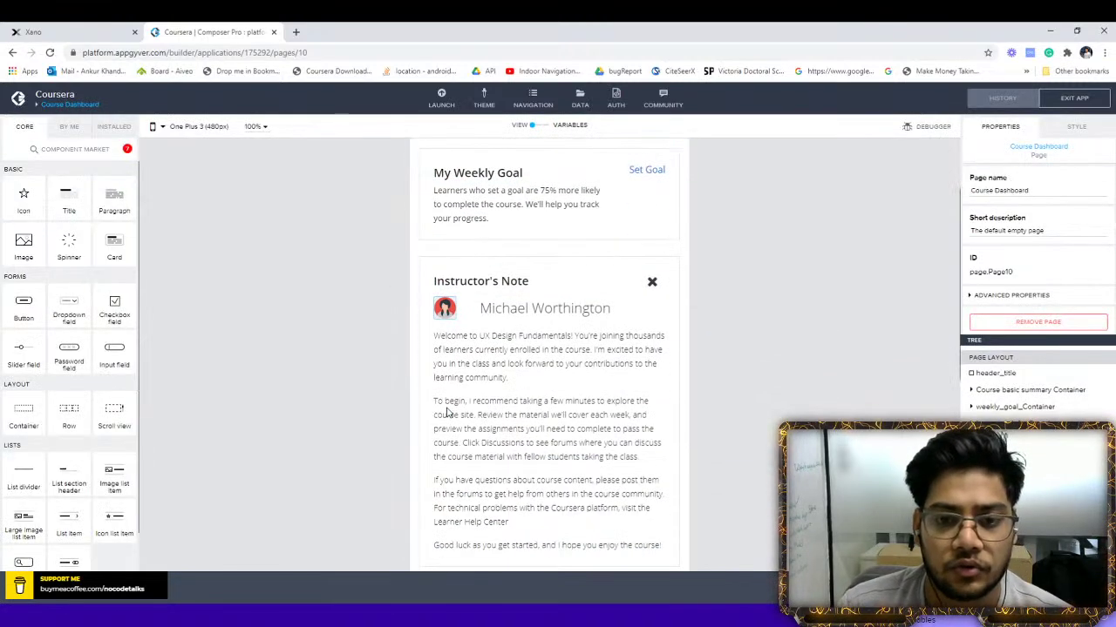
scroll(453, 415, up, 3)
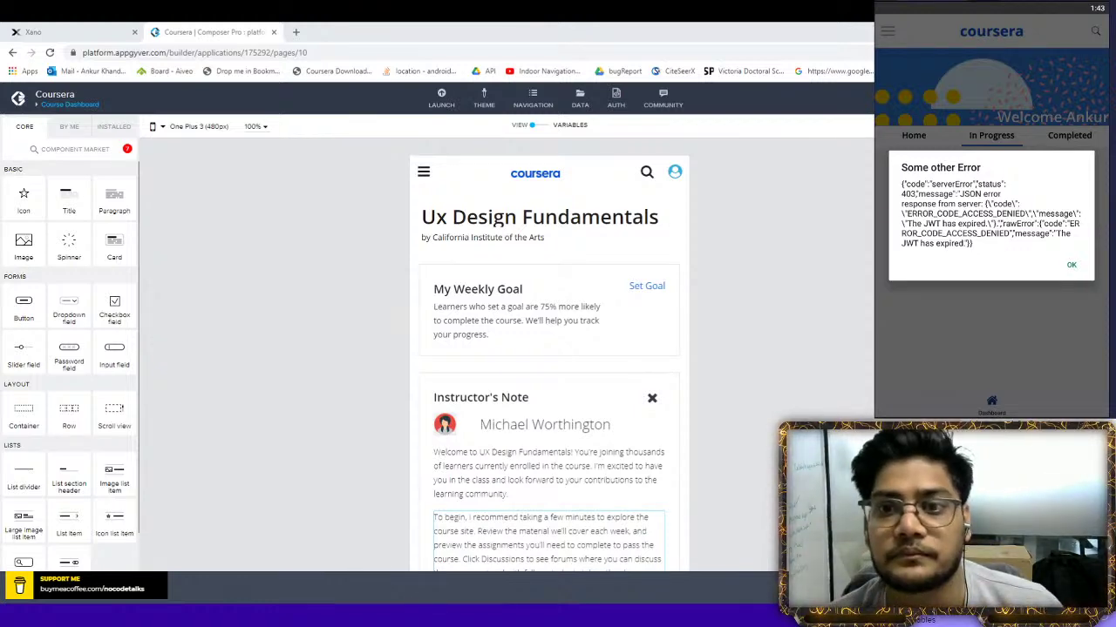
Dismiss the expired-JWT error, move the phone preview aside, and open the pages overview
click(1072, 264)
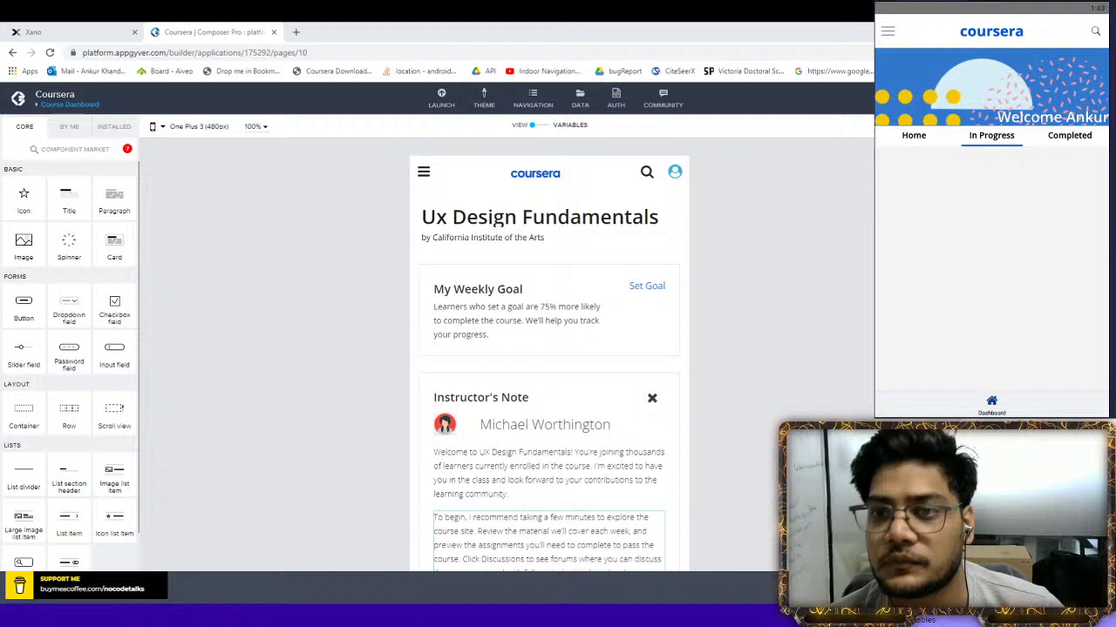
click(889, 33)
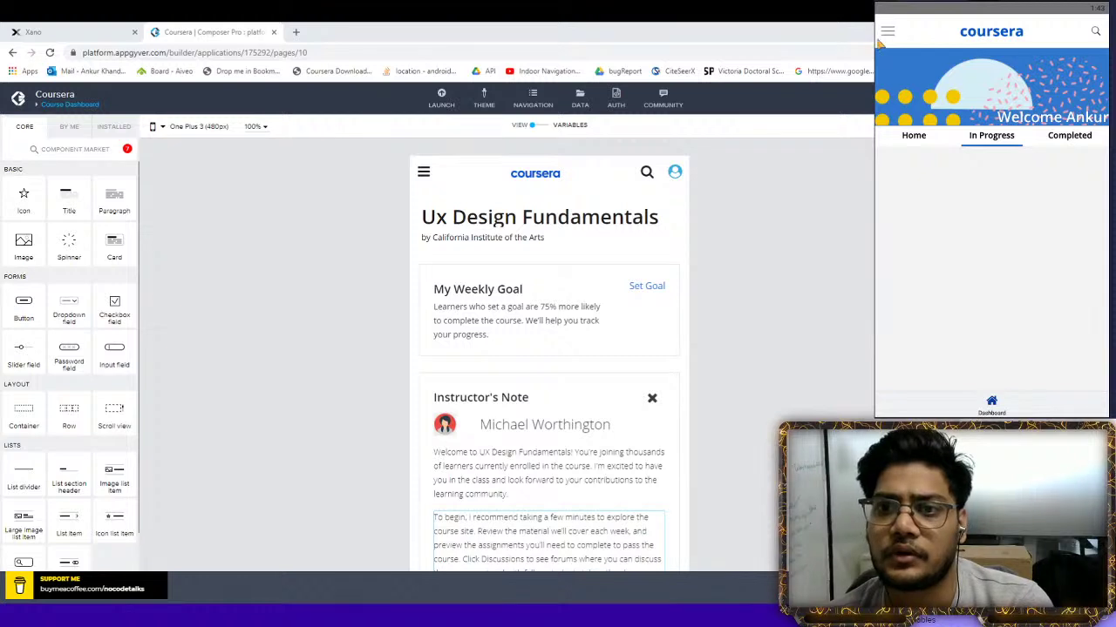
drag(882, 9, 888, 9)
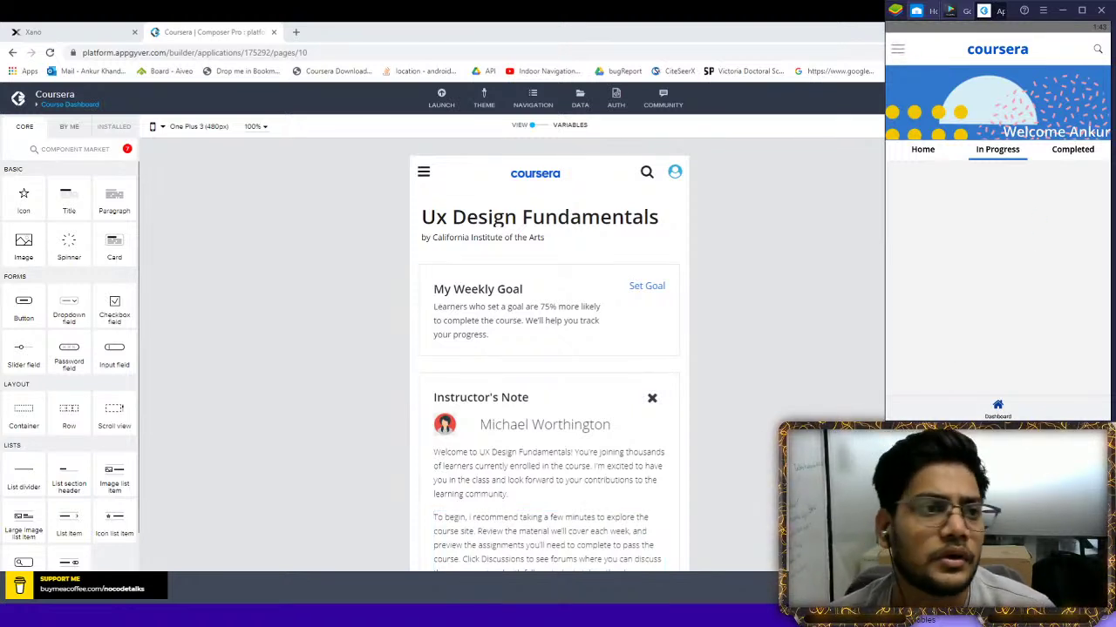
click(426, 177)
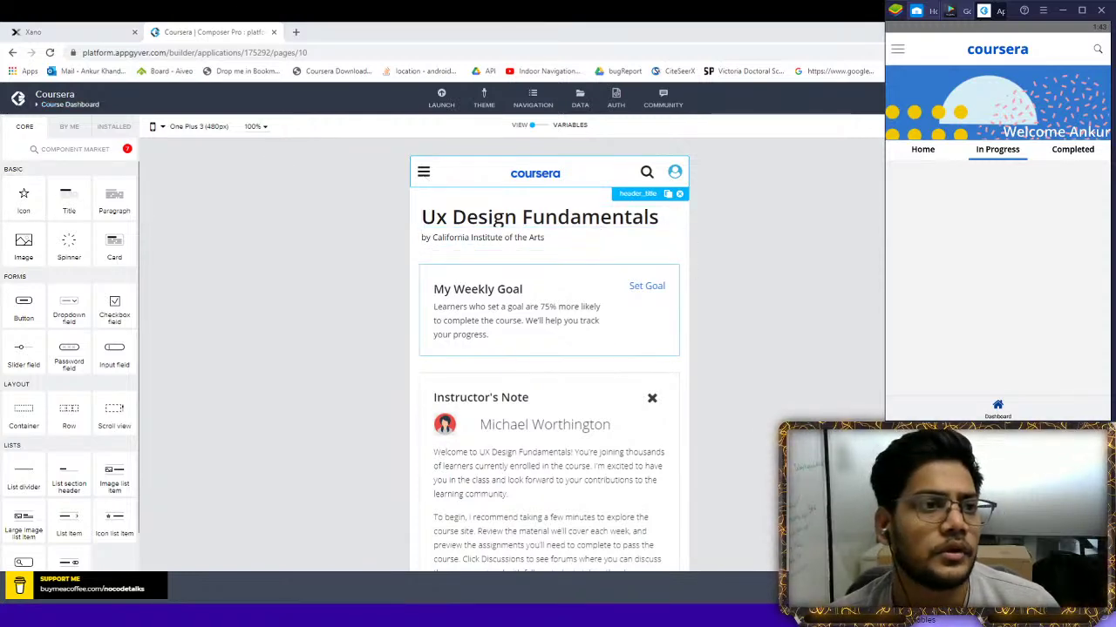
click(70, 104)
click(63, 266)
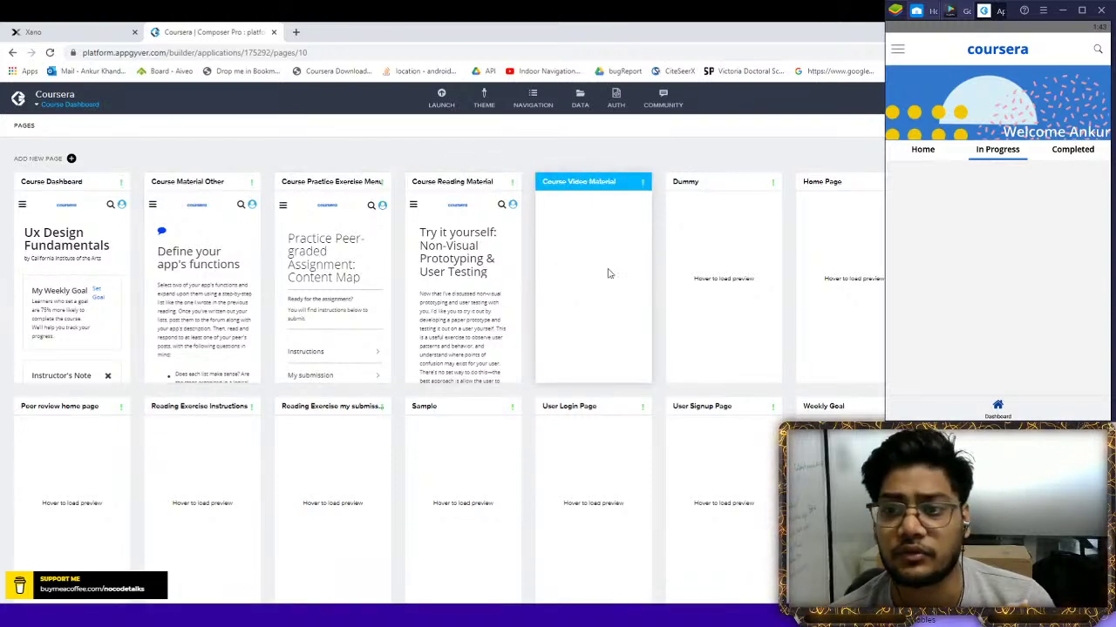
Delete the 'Open page in bottom sheet' flow from the Home Page menu icon's logic and save
click(862, 297)
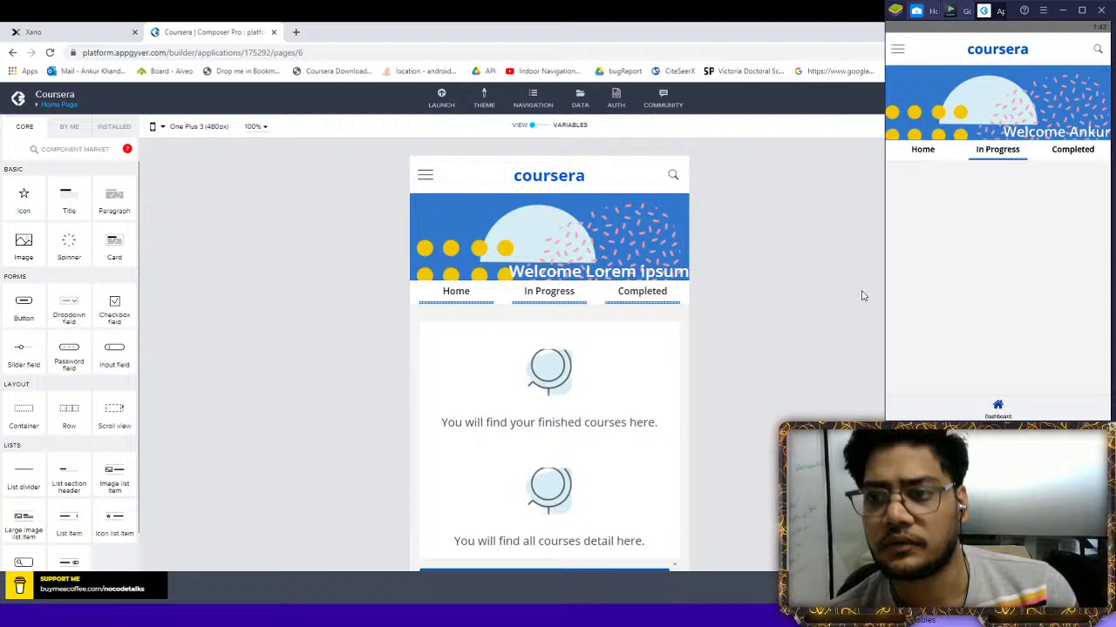
click(417, 166)
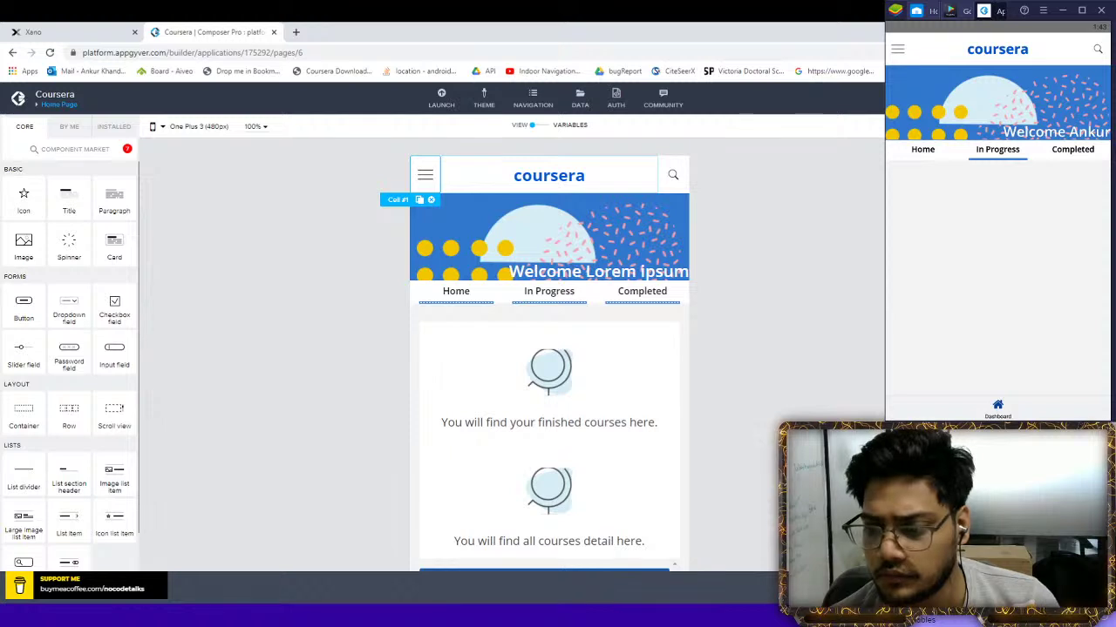
click(430, 586)
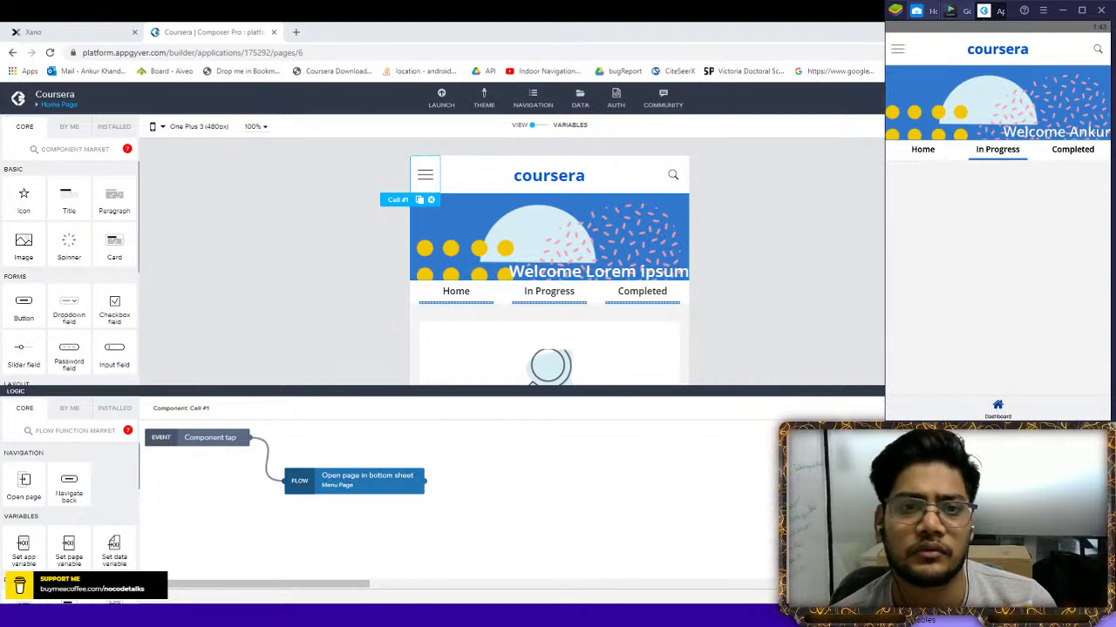
click(425, 175)
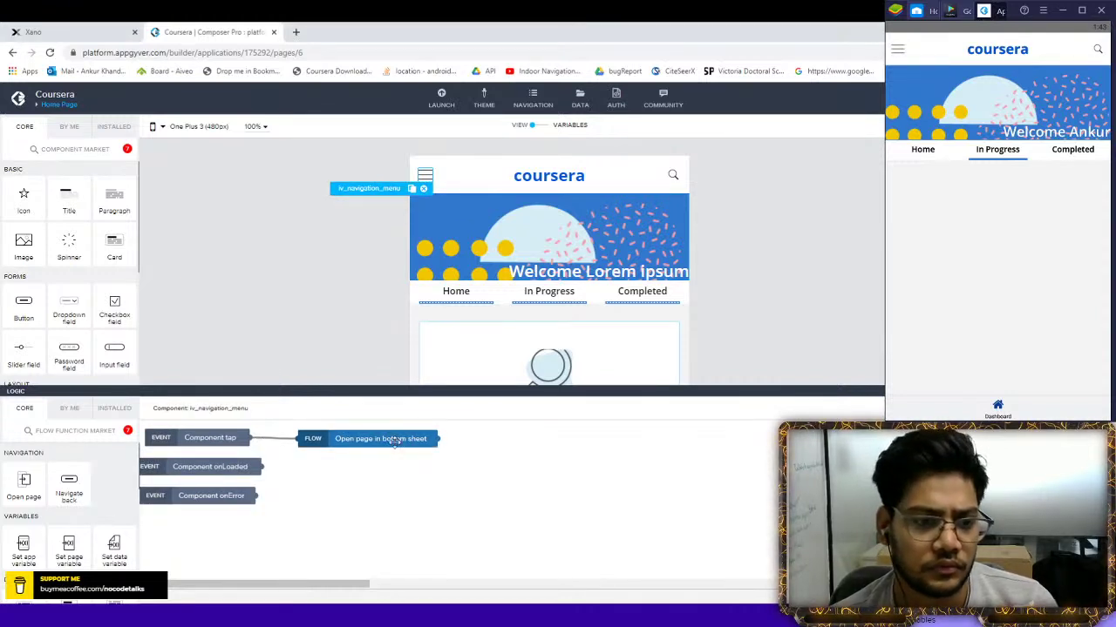
drag(393, 442, 404, 472)
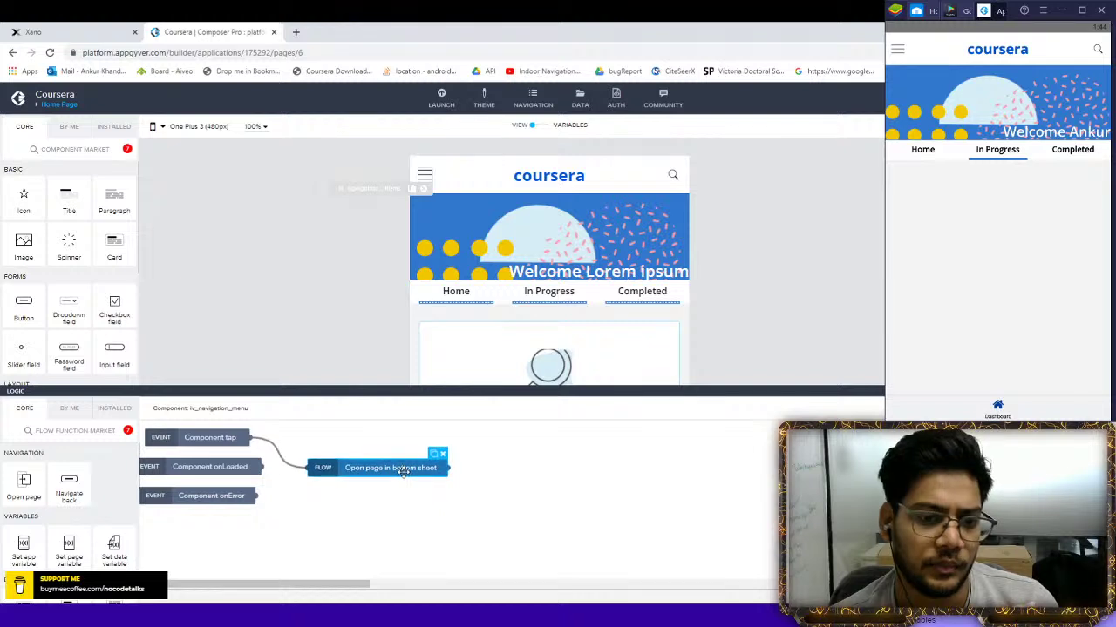
key(Delete)
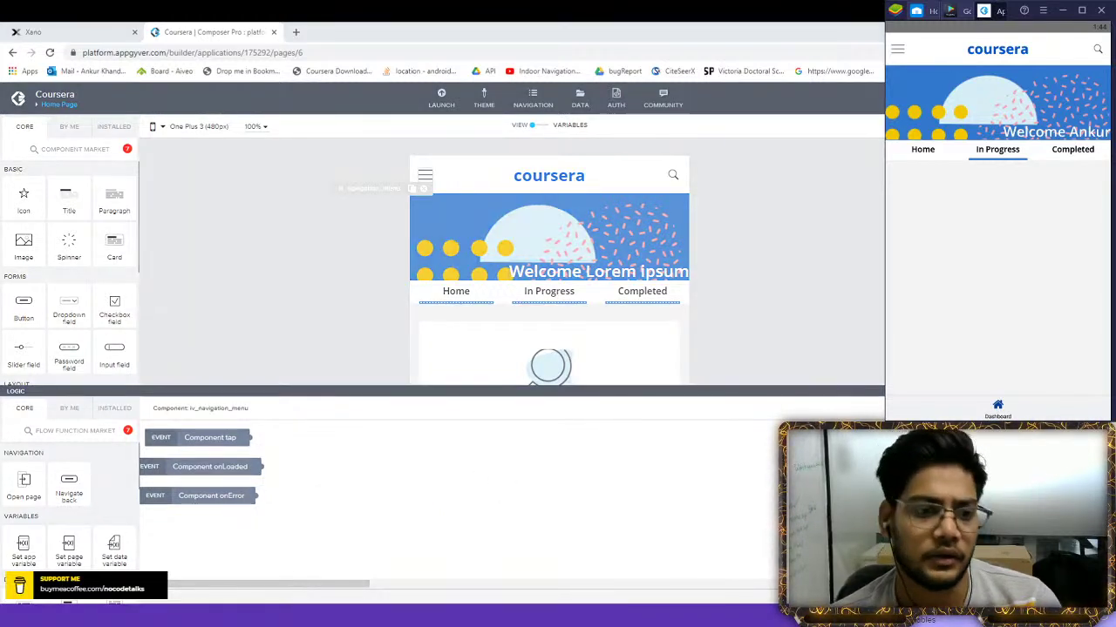
key(ctrl+s)
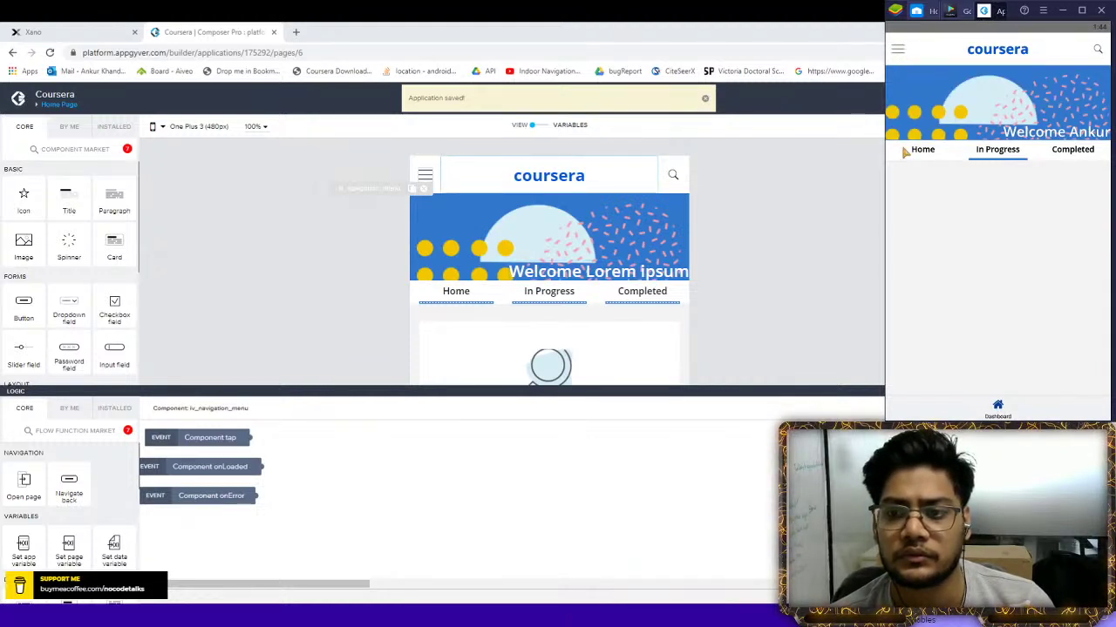
Log out of the app preview and log back in with the test user's e-mail and password
click(1073, 274)
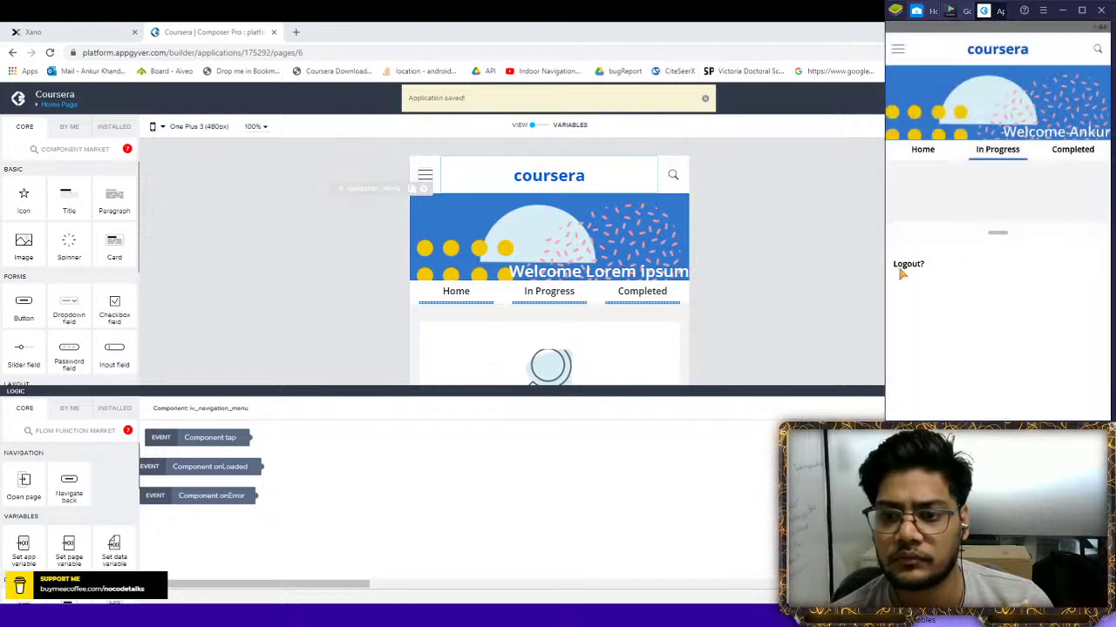
click(906, 269)
click(1071, 257)
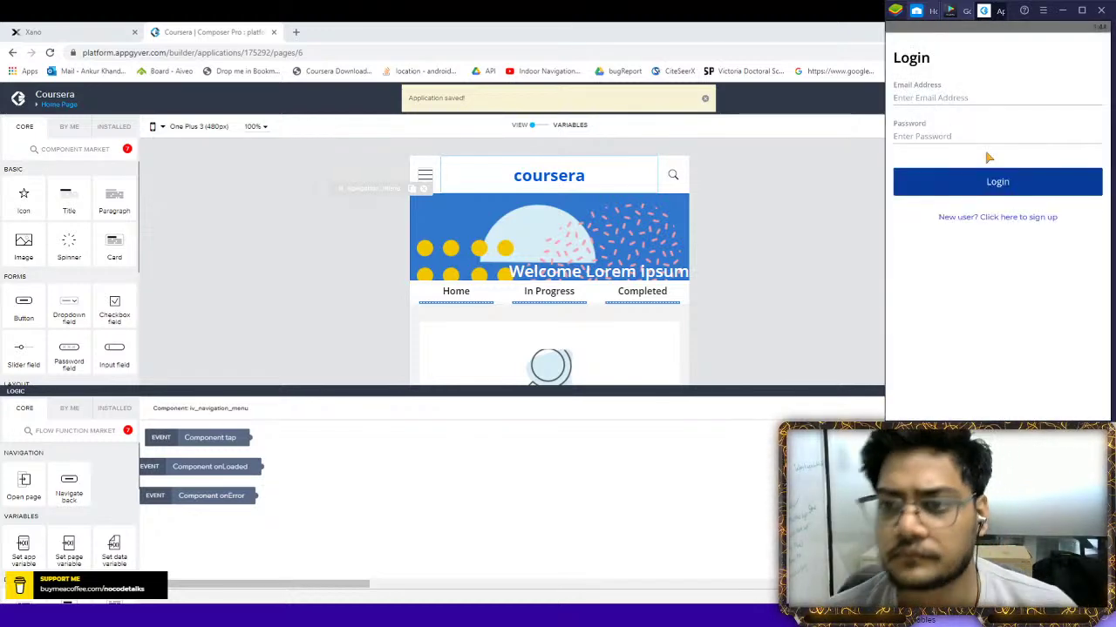
click(946, 99)
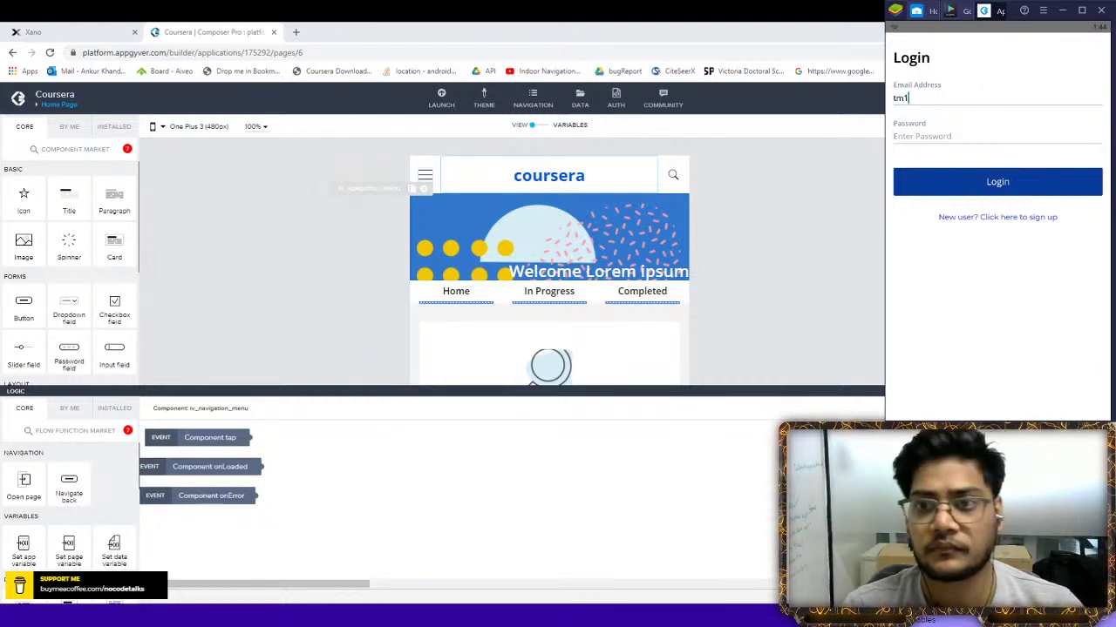
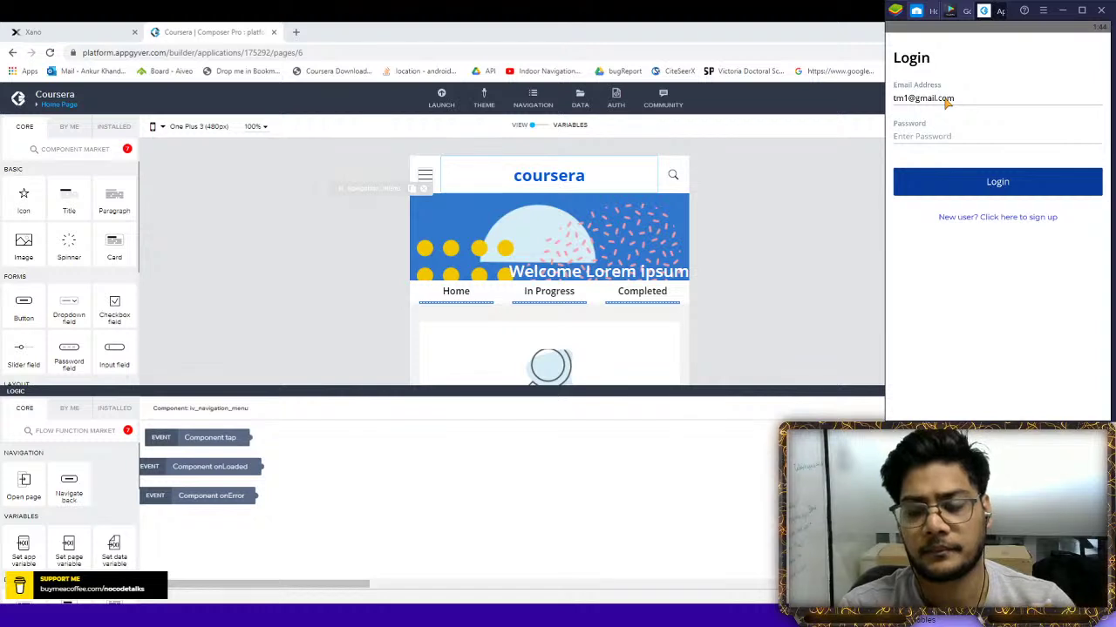
click(914, 140)
text(e)
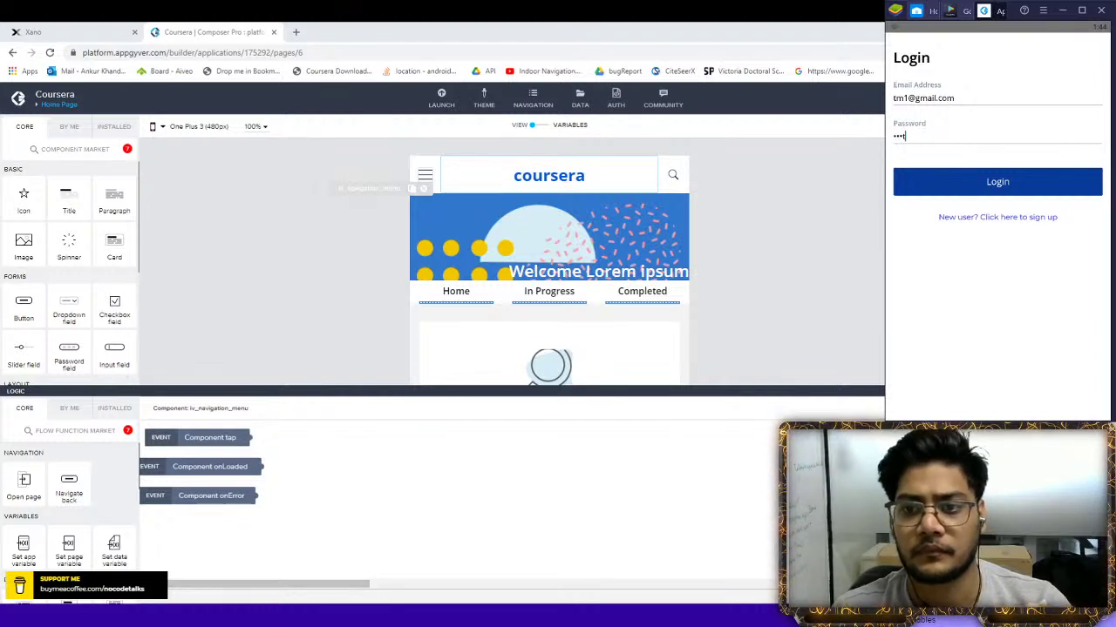
click(954, 181)
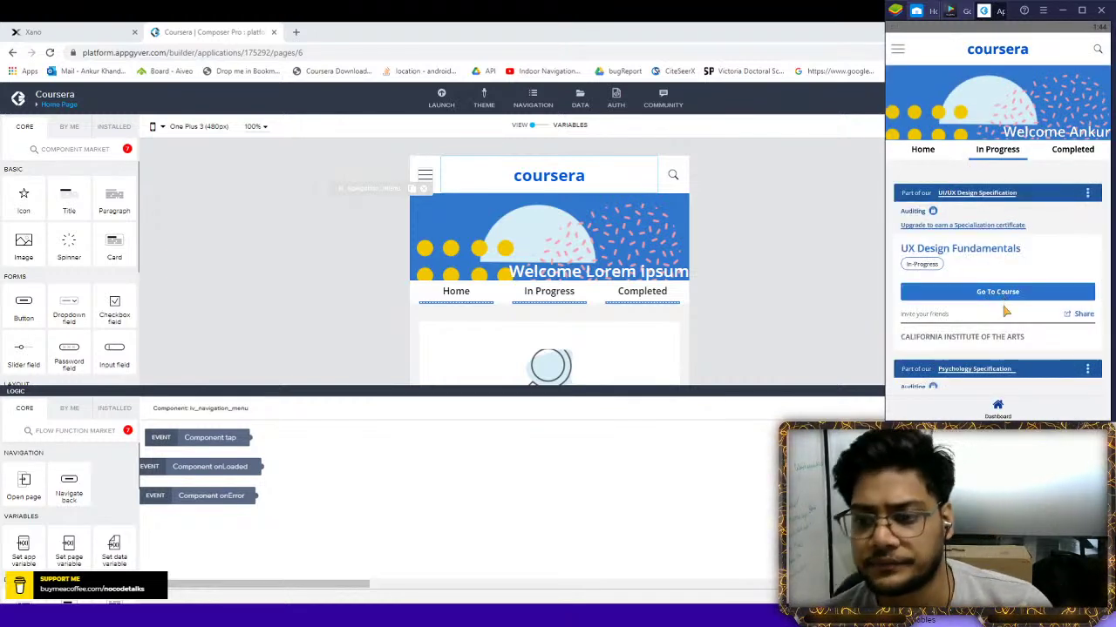
Open the UX Design Fundamentals course and scroll to its Week 1 progress, then go to Xano
scroll(1002, 305, down, 2)
scroll(985, 266, up, 2)
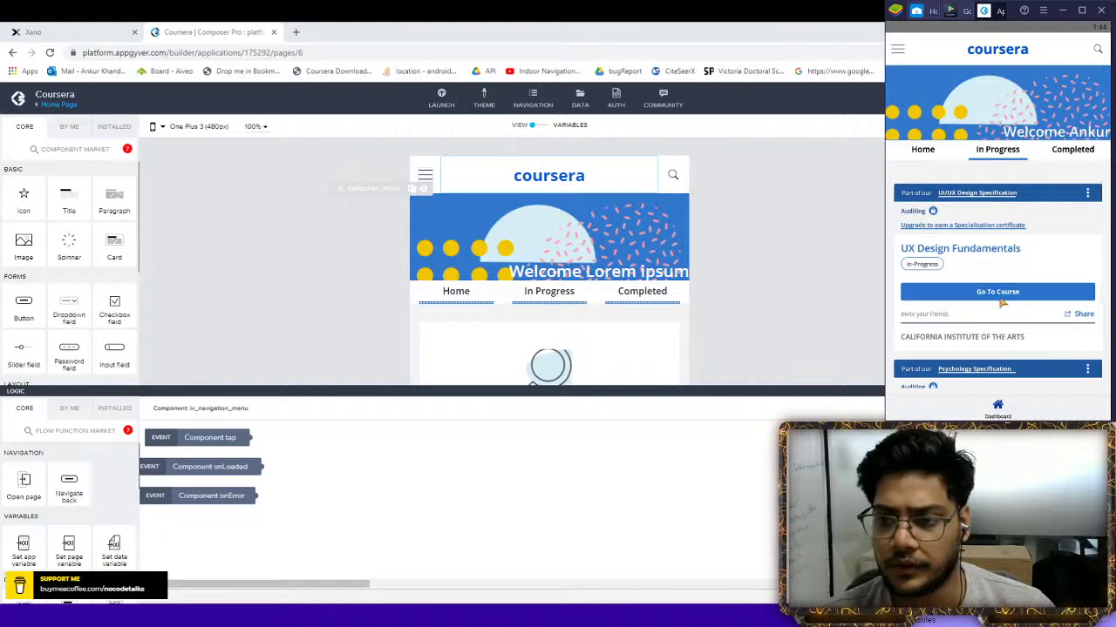
click(1000, 298)
drag(996, 299, 973, 342)
scroll(973, 343, up, 2)
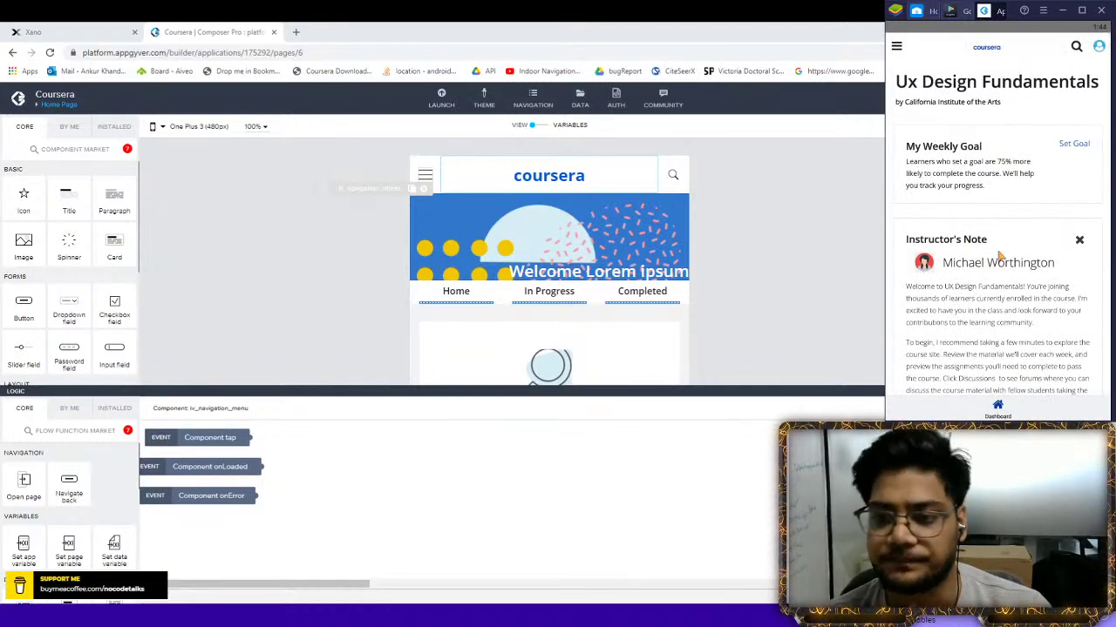
scroll(996, 291, down, 4)
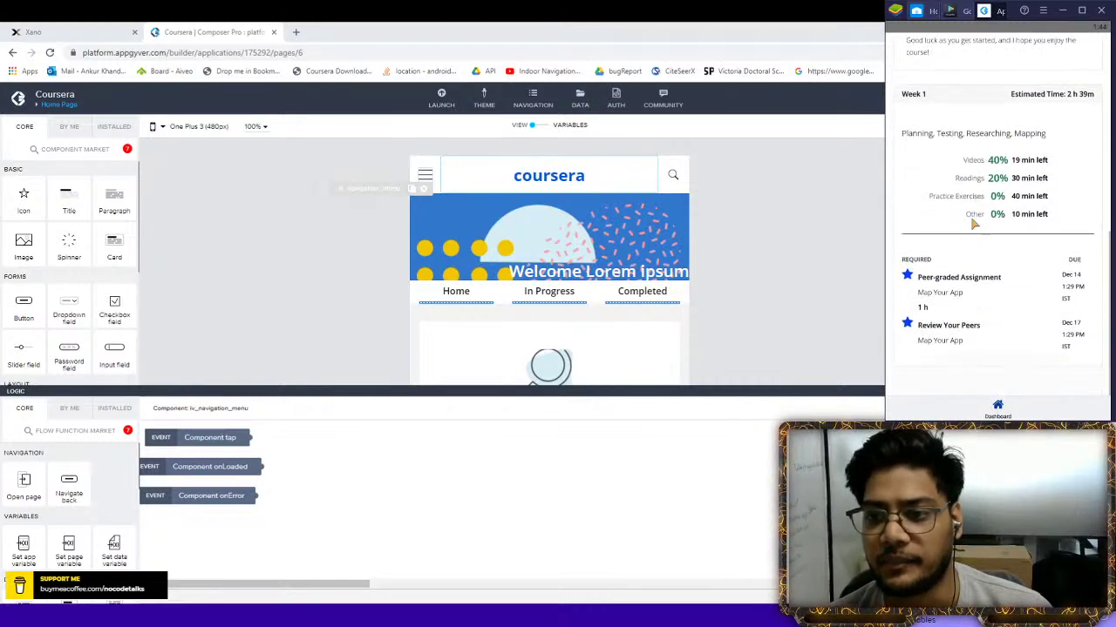
click(70, 32)
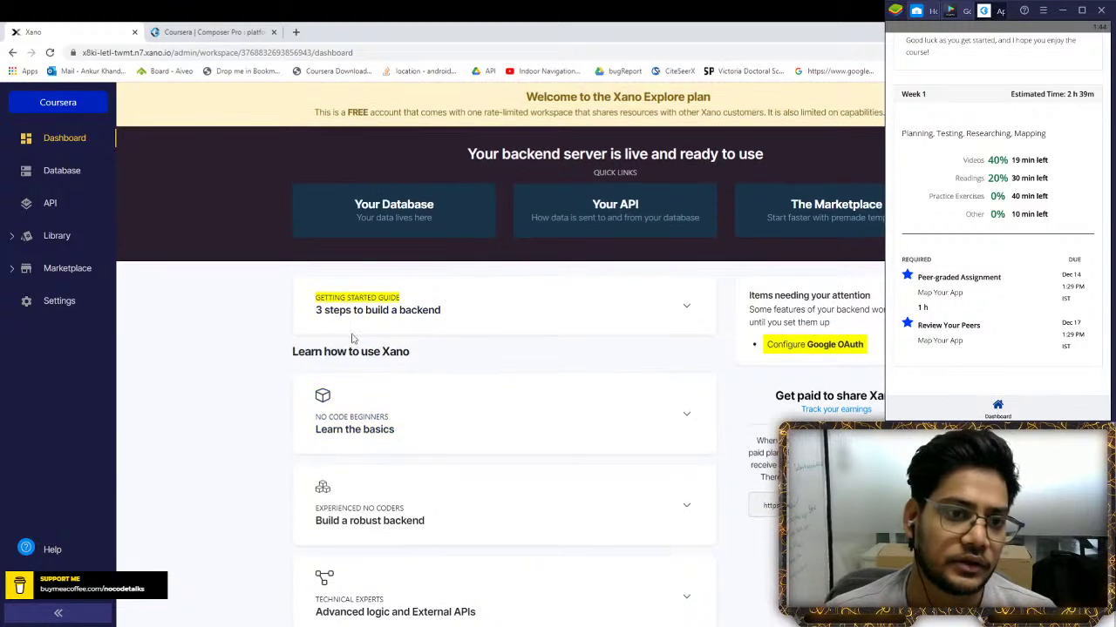
Browse the public API group's 59 endpoints, then look at the database tables
click(27, 201)
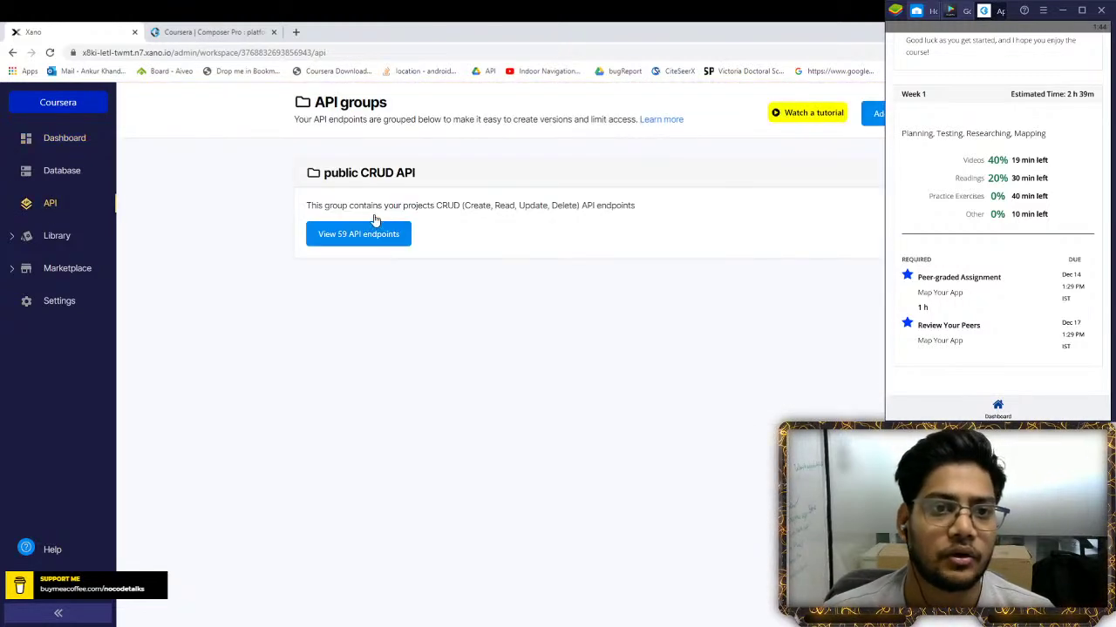
click(367, 237)
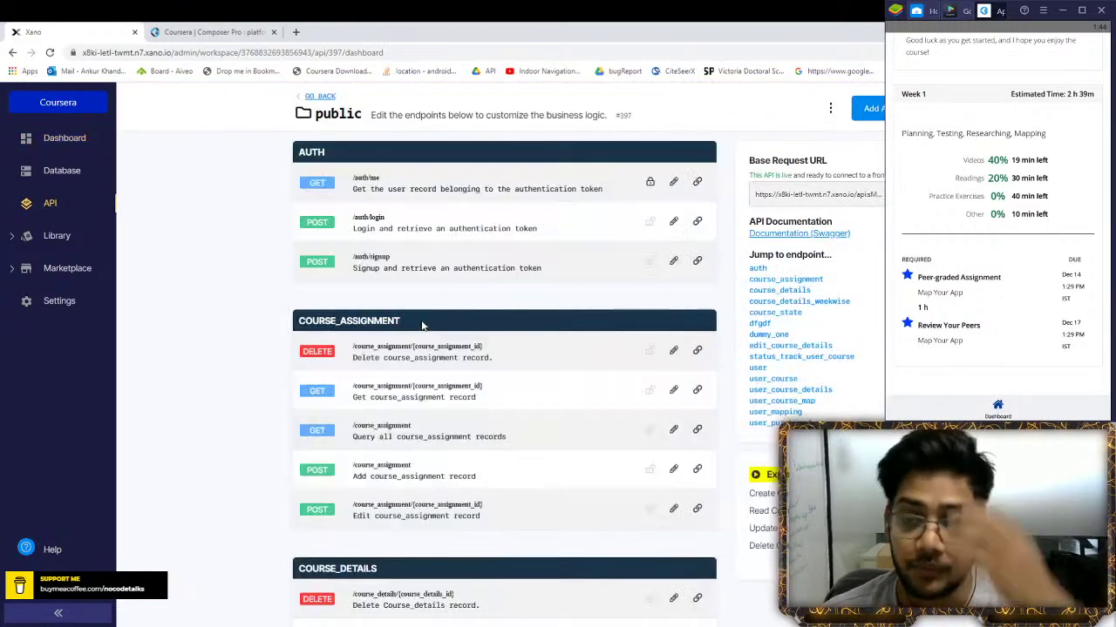
scroll(331, 311, down, 4)
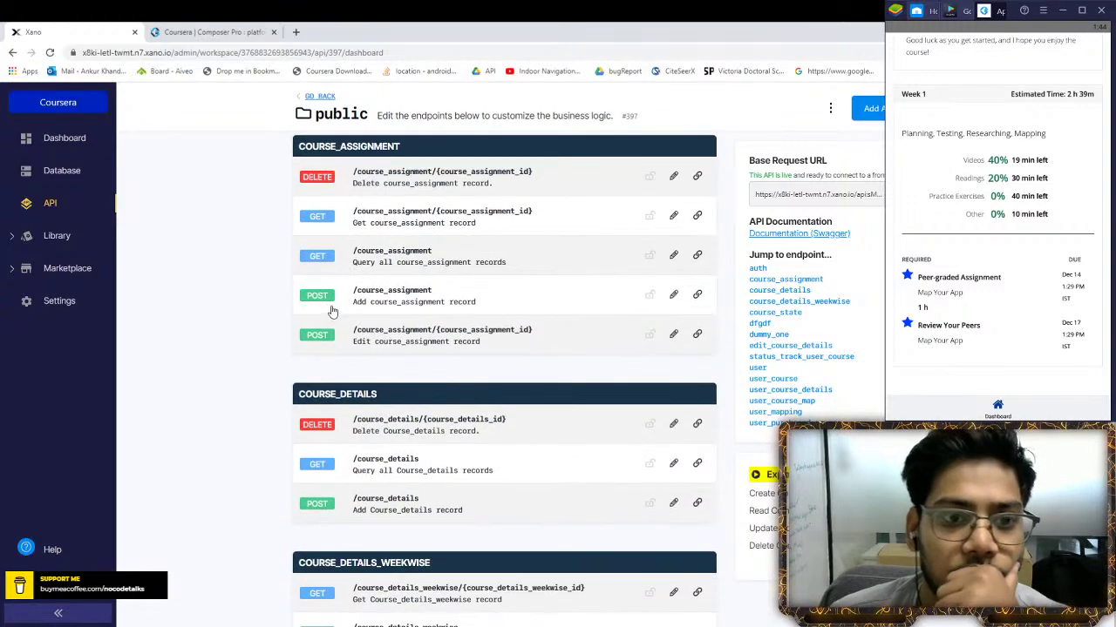
scroll(331, 311, down, 14)
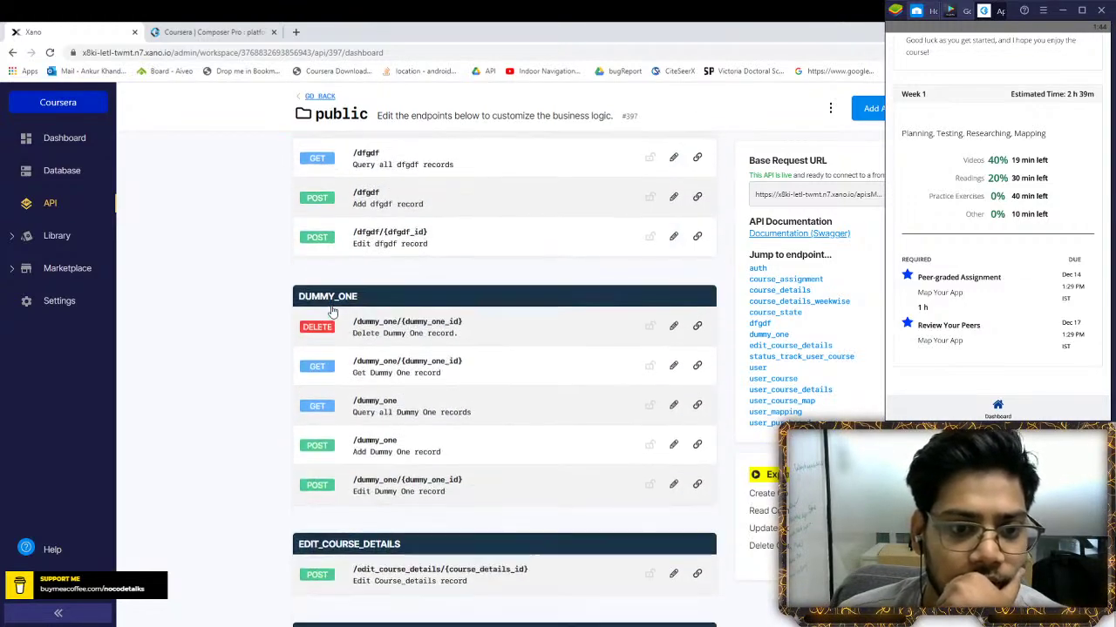
scroll(331, 311, down, 1)
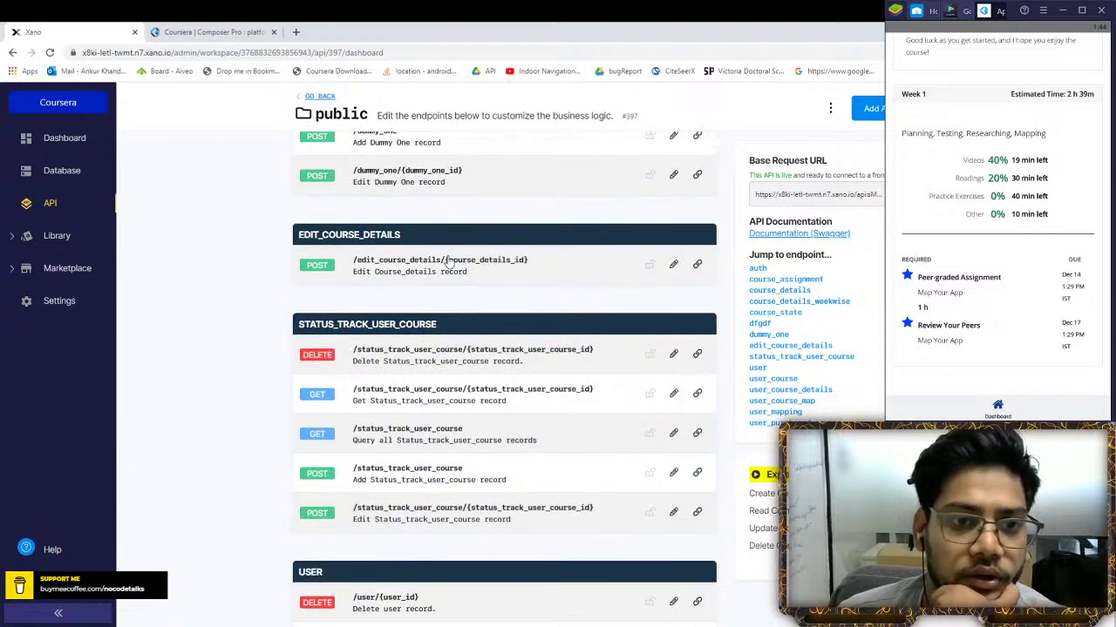
click(62, 171)
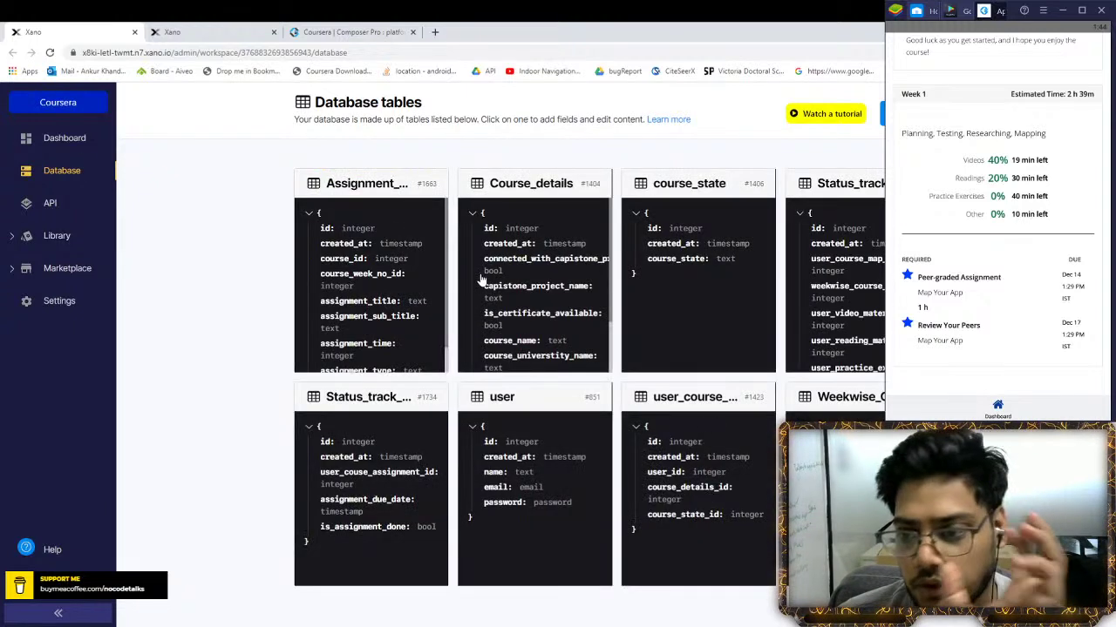
In the second Xano tab, scroll the endpoint list and open GET /user_course_details
click(192, 31)
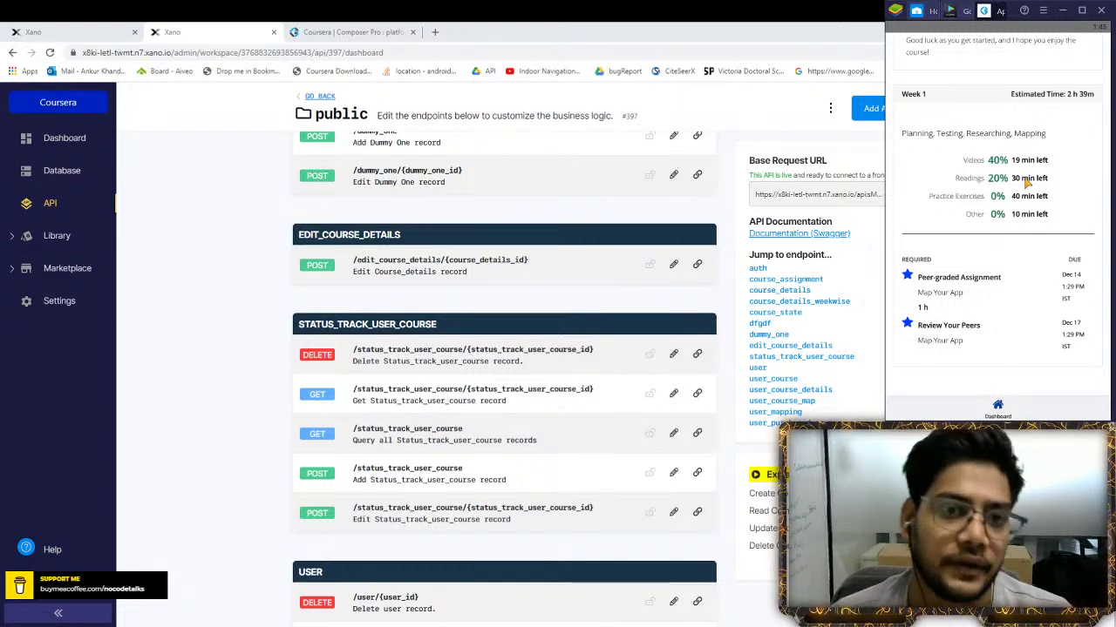
scroll(504, 377, down, 15)
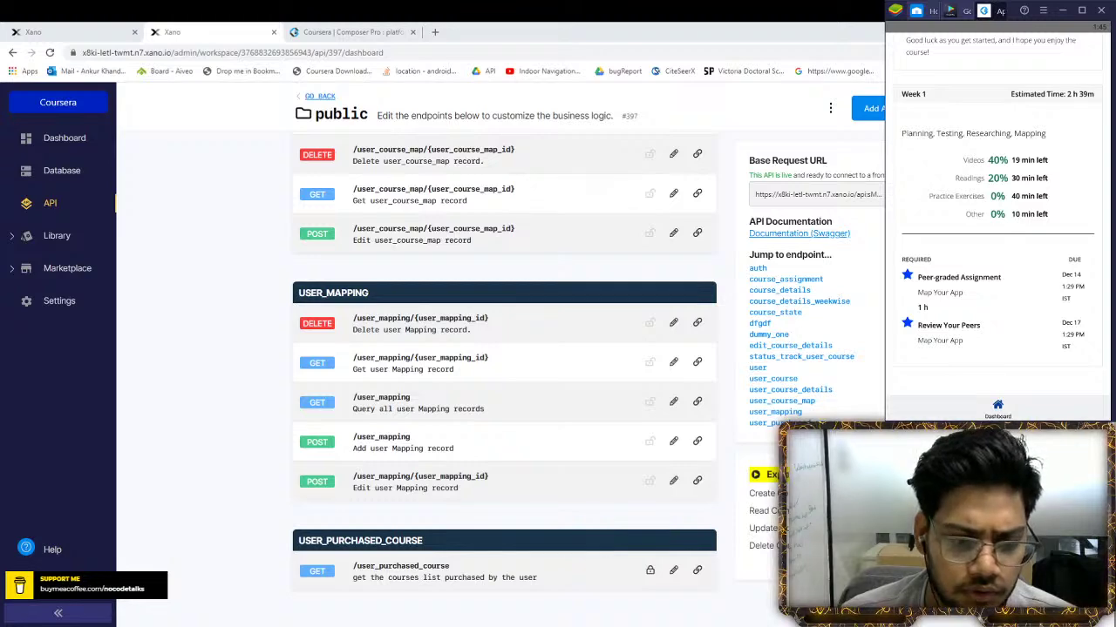
scroll(503, 376, up, 2)
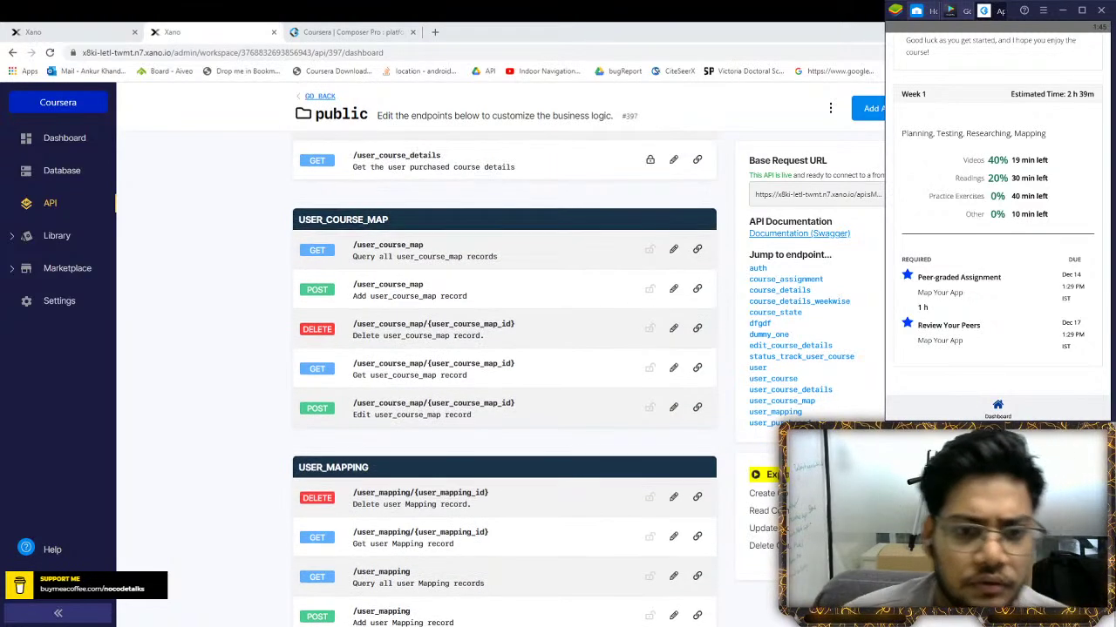
scroll(503, 377, up, 1)
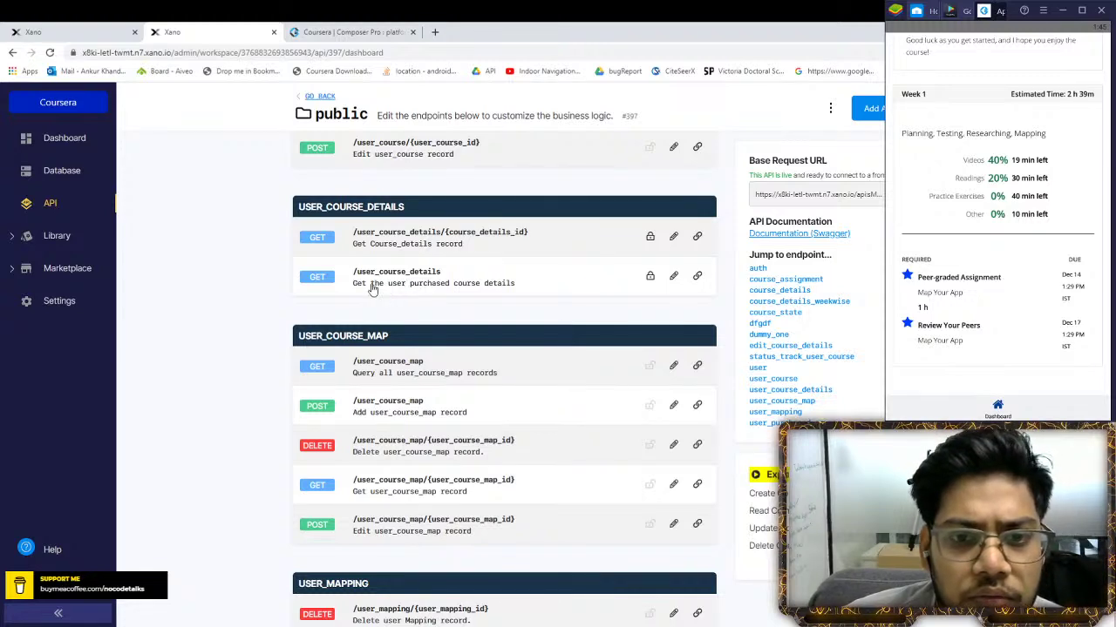
click(372, 288)
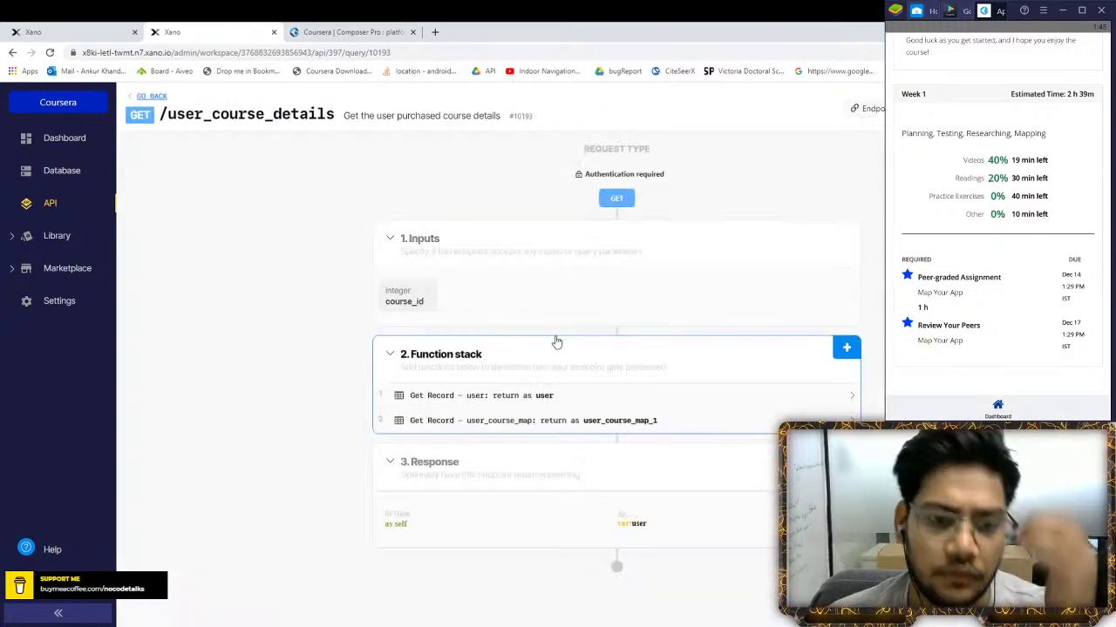
click(1043, 108)
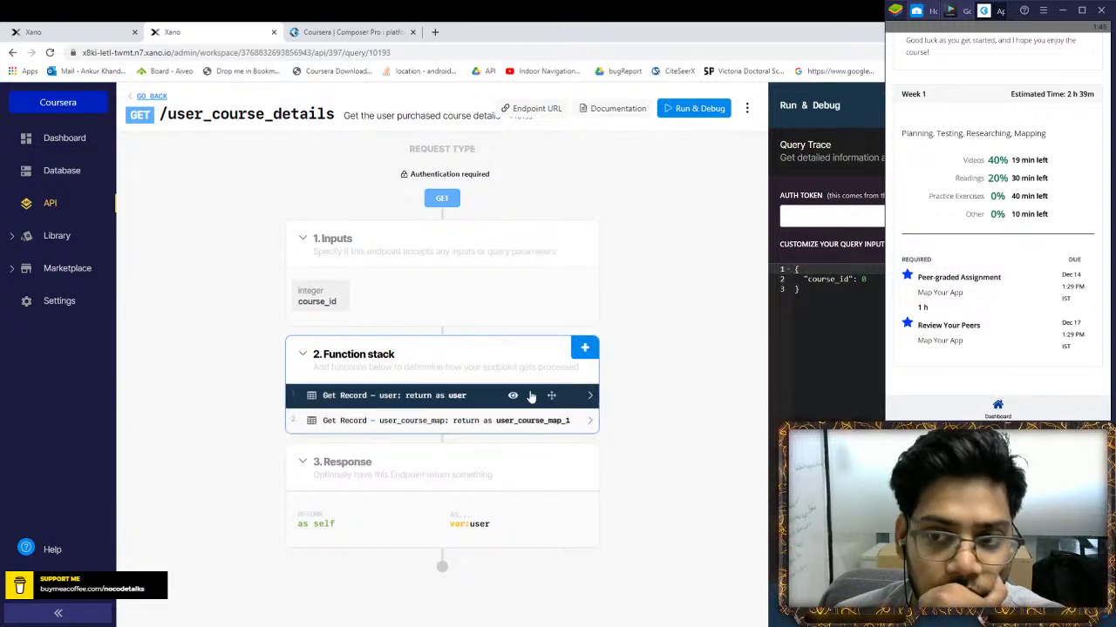
click(830, 221)
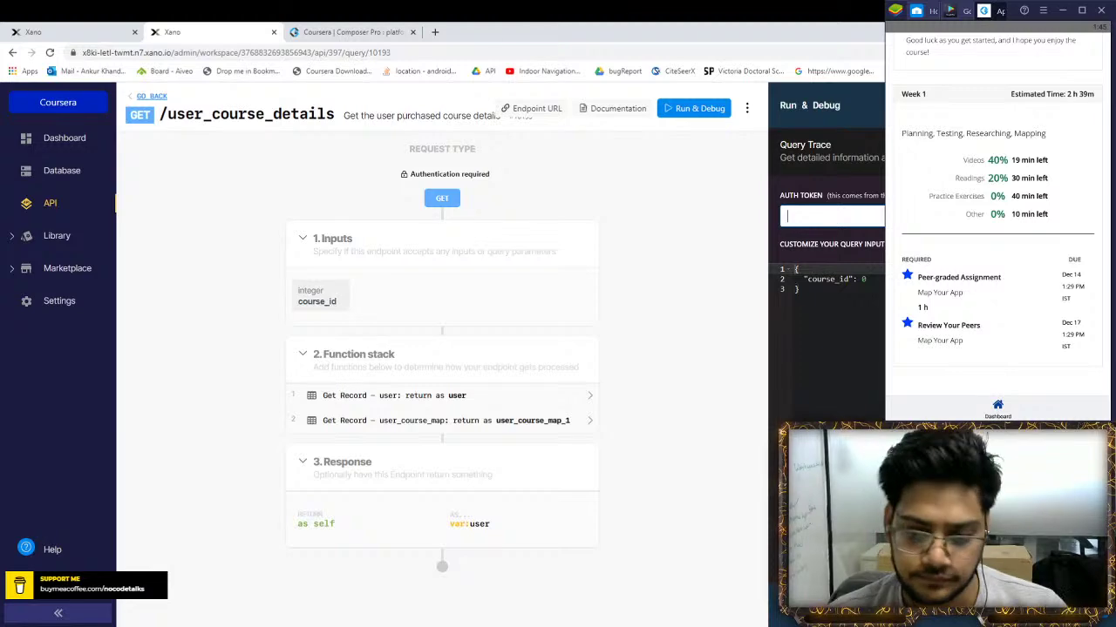
click(152, 97)
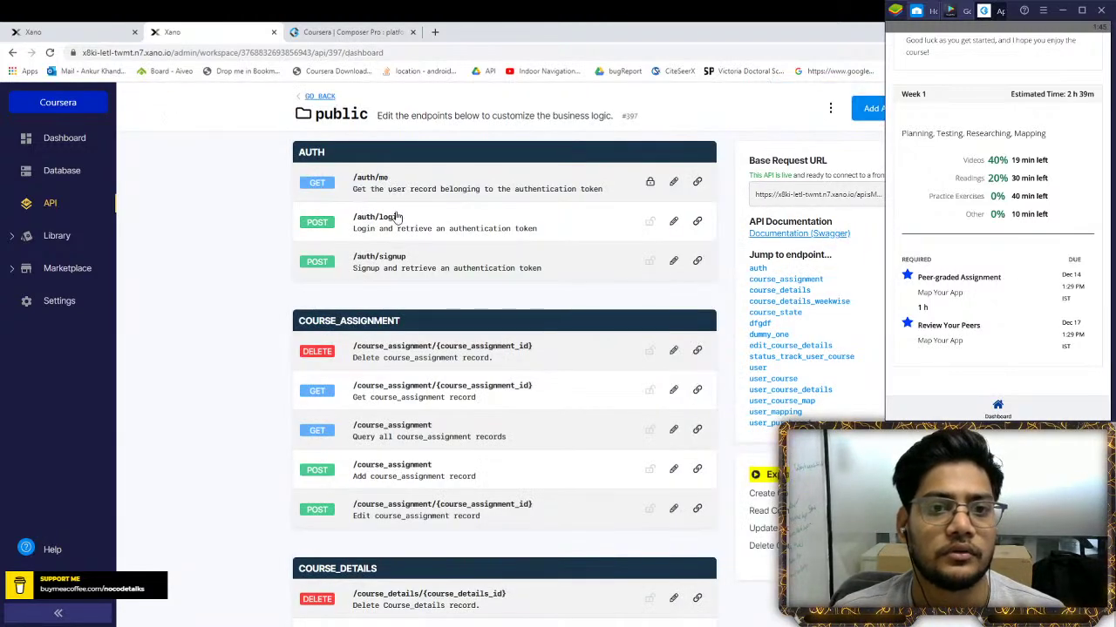
Run /auth/login with the test credentials, copy the returned authToken, and return to the endpoint list
click(396, 223)
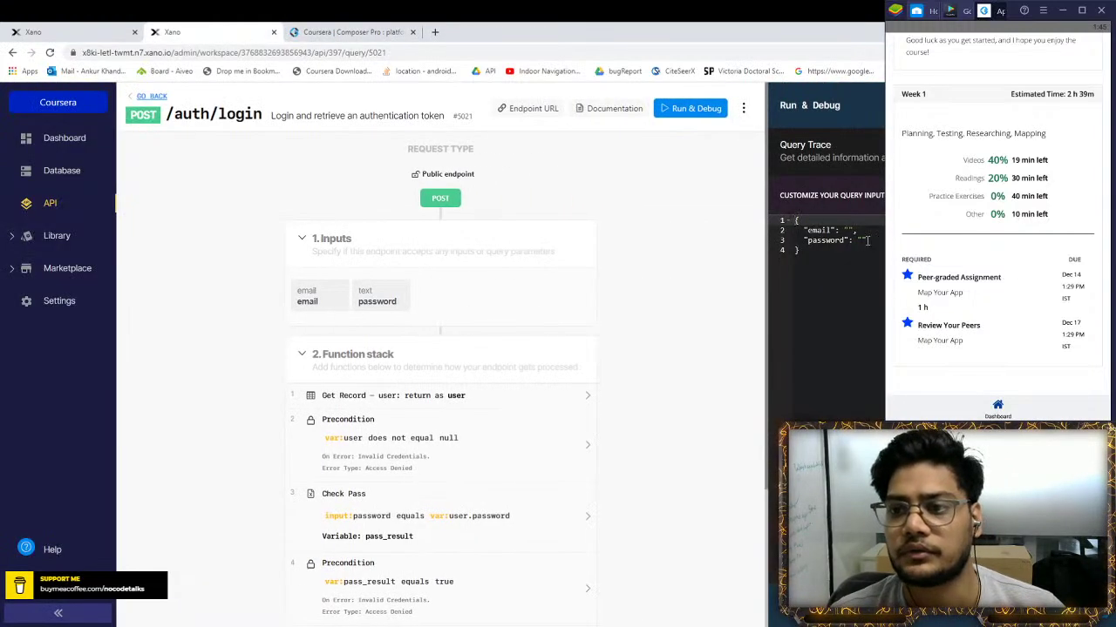
click(852, 229)
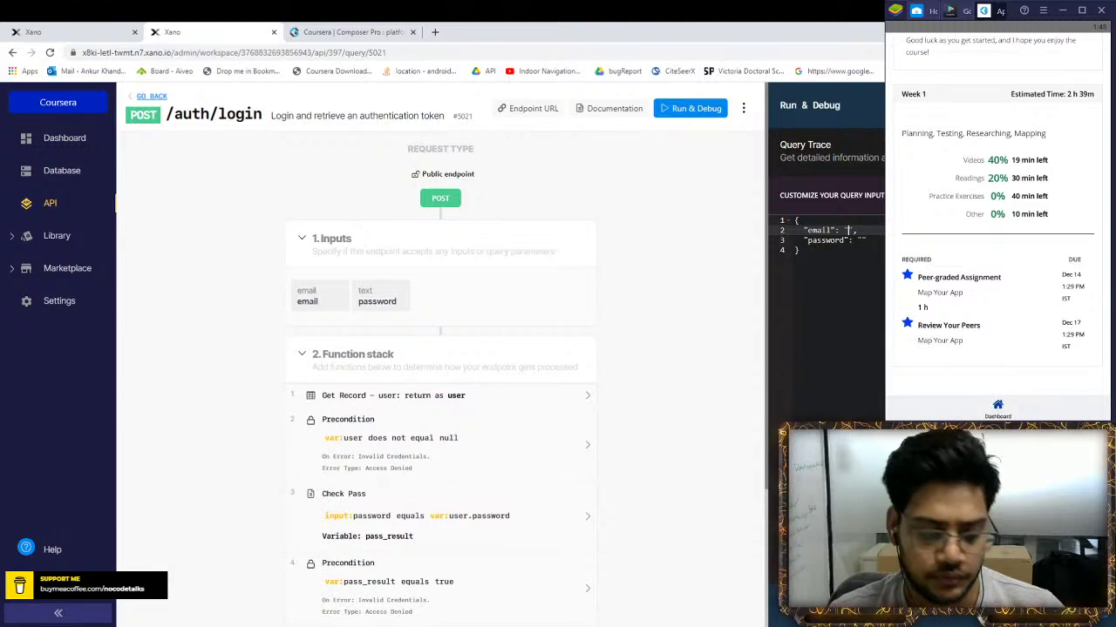
text(test@gmail)
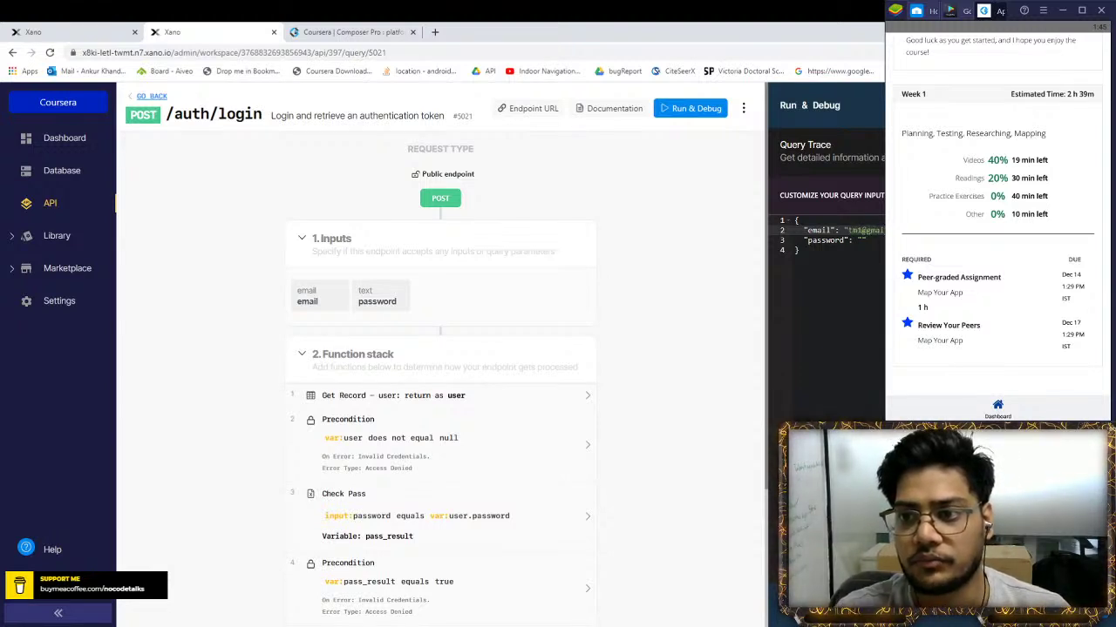
click(862, 240)
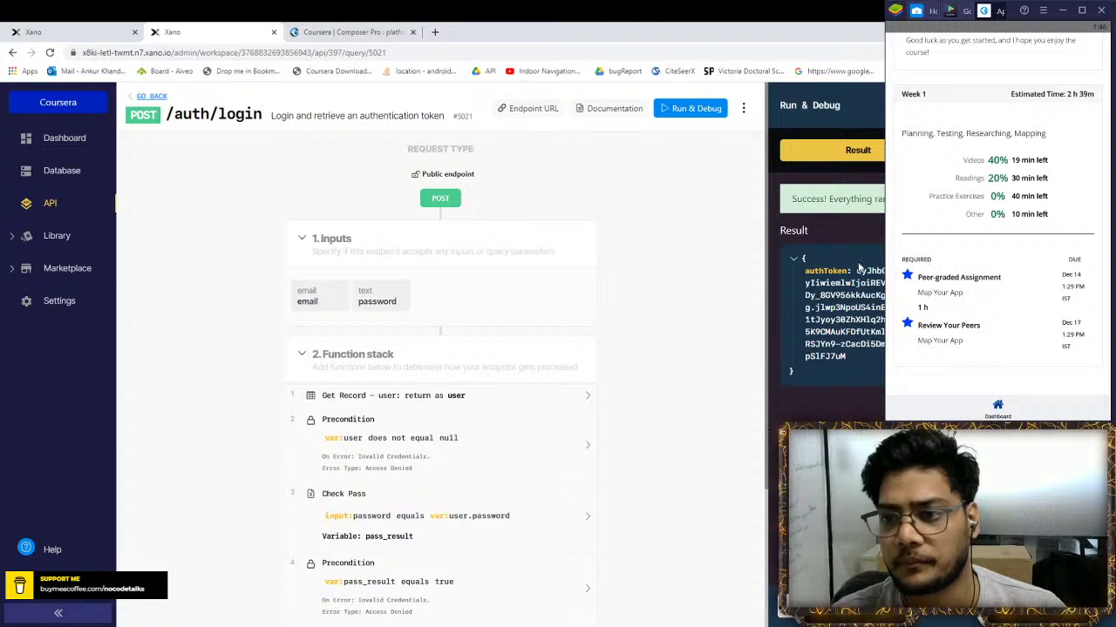
drag(858, 267, 861, 324)
drag(855, 364, 860, 270)
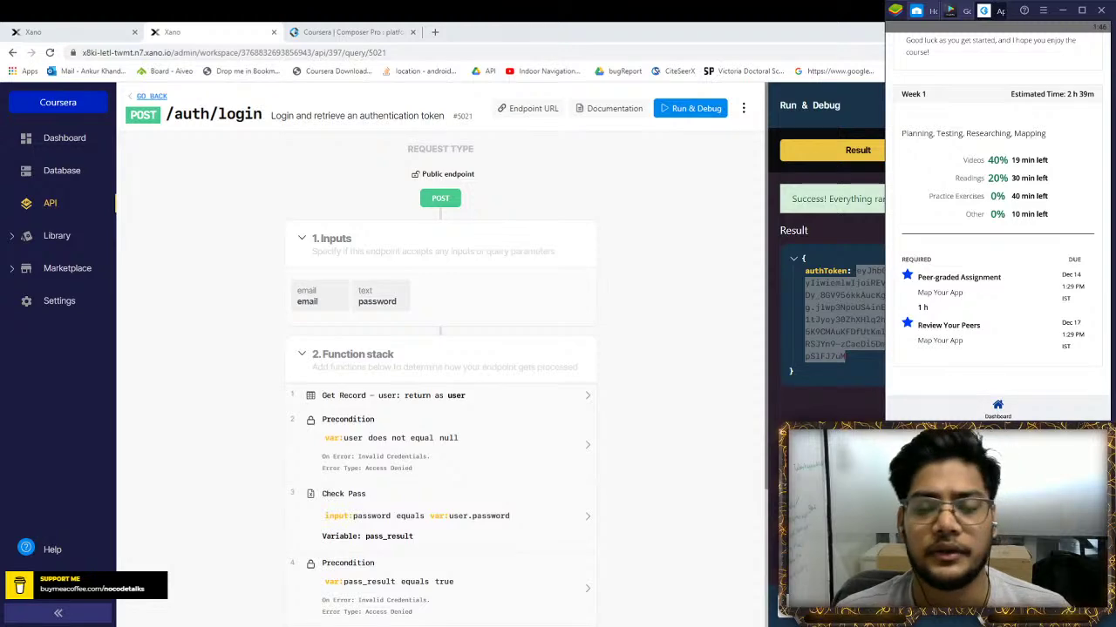
key(alt+Tab)
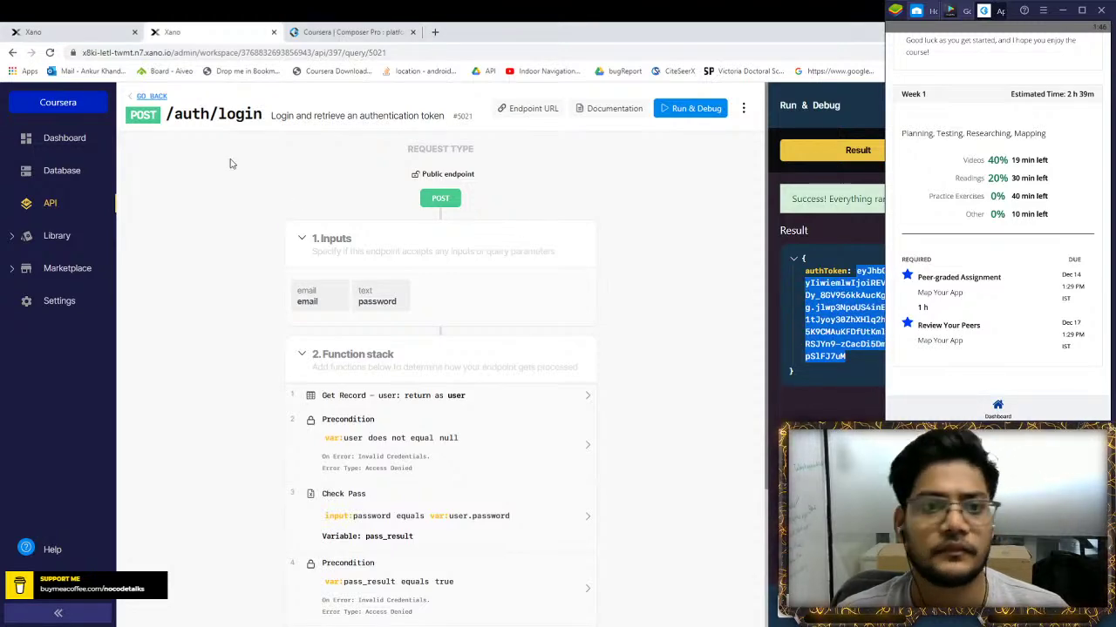
click(151, 96)
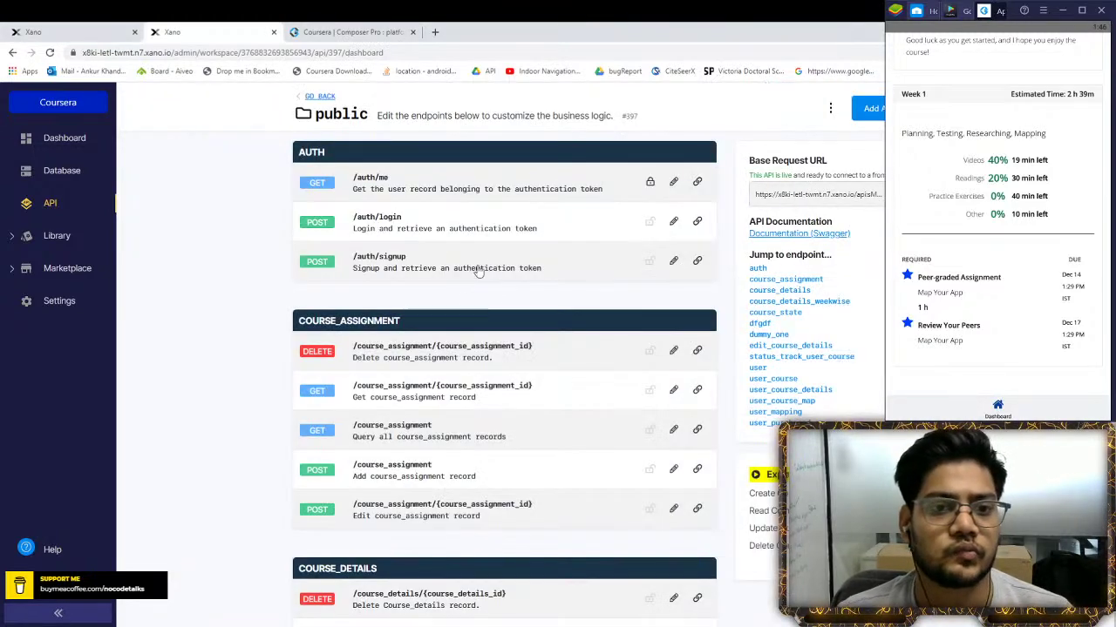
Scroll to and open the /user_course_details endpoint, copying its URL
scroll(442, 370, down, 3)
scroll(443, 369, down, 7)
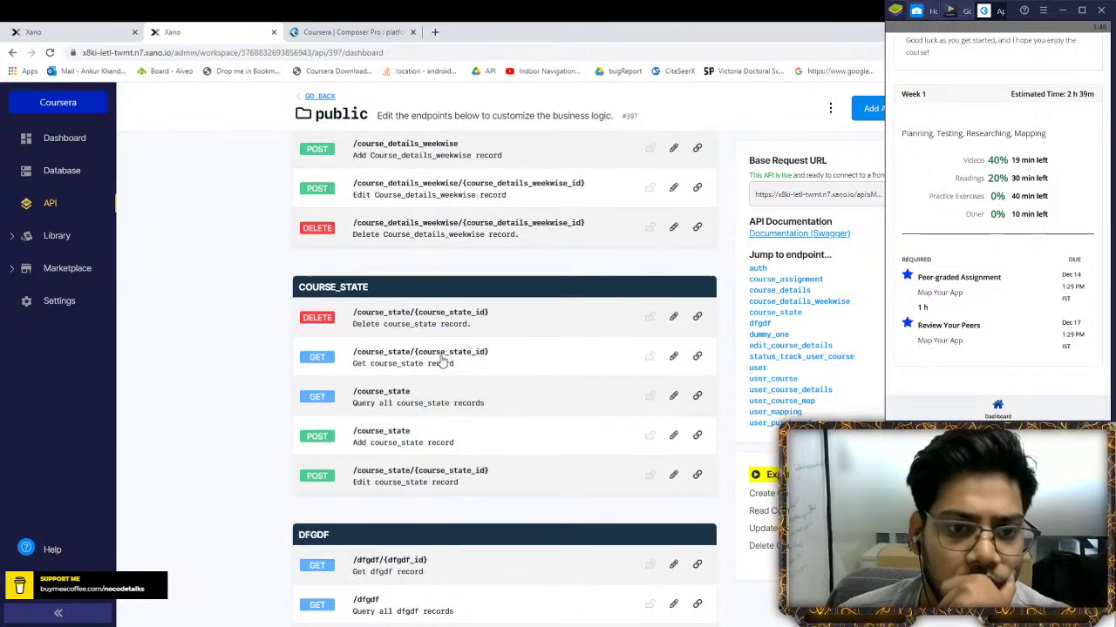
scroll(443, 357, down, 8)
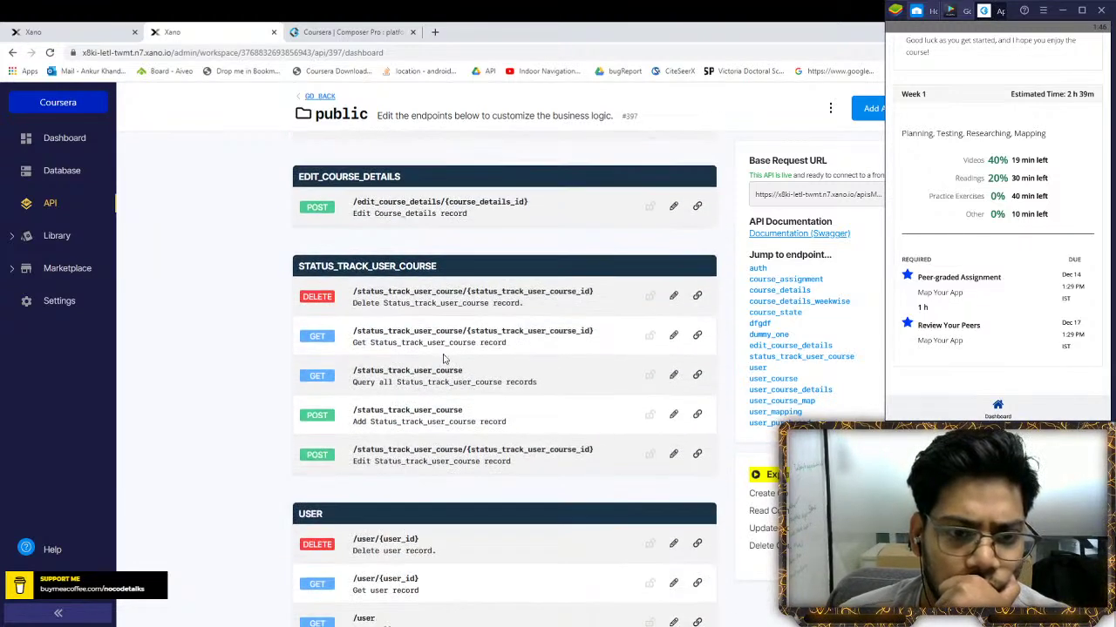
scroll(451, 299, down, 10)
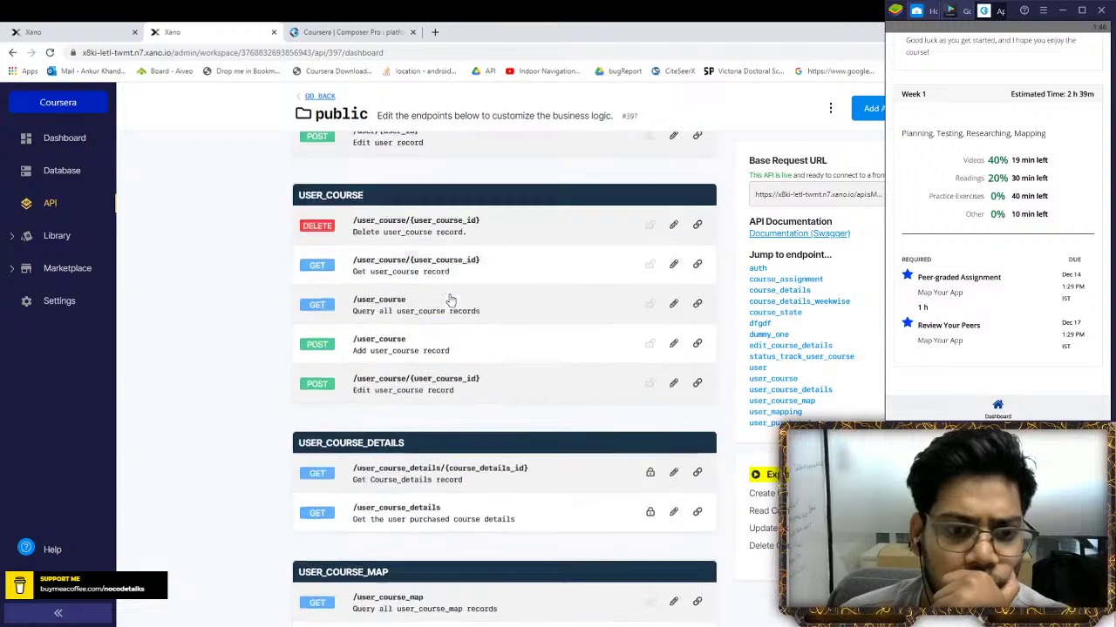
click(450, 274)
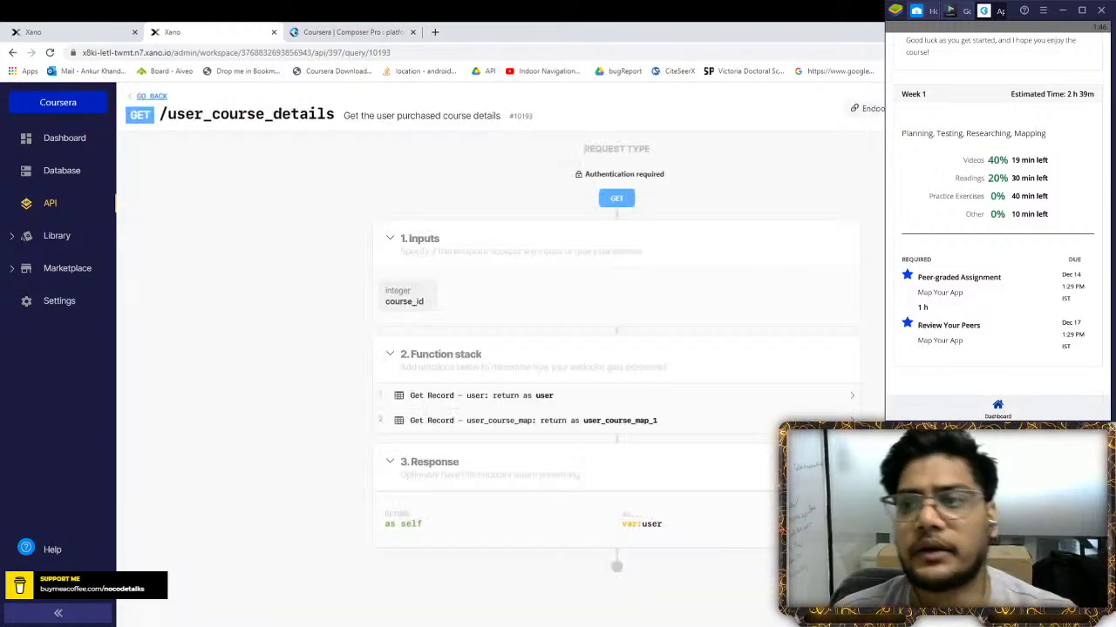
click(514, 114)
key(ctrl+w)
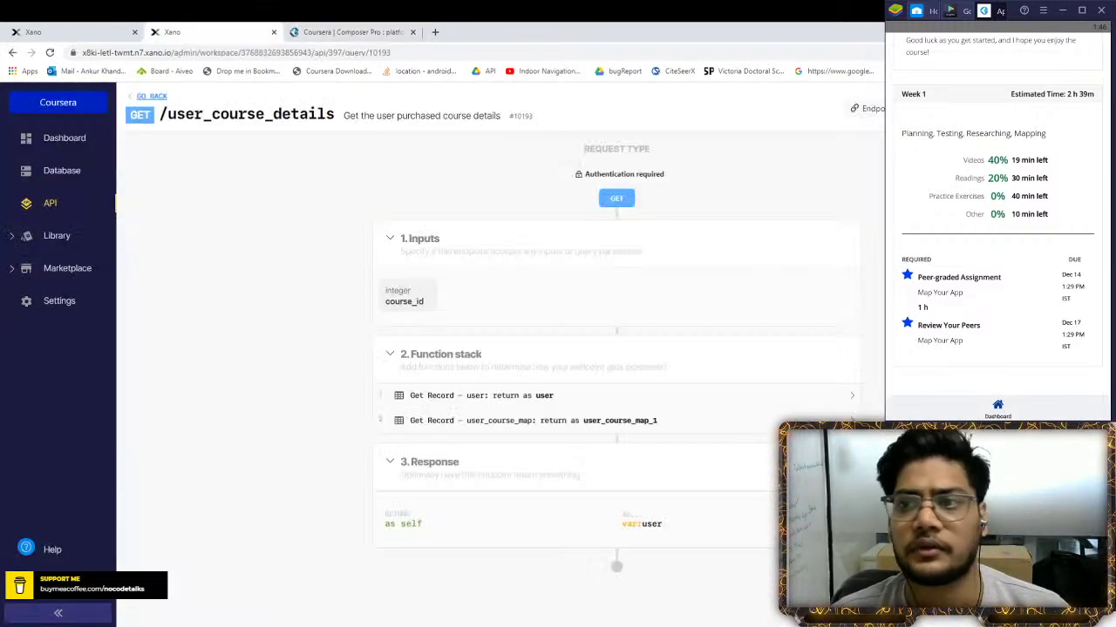
click(858, 108)
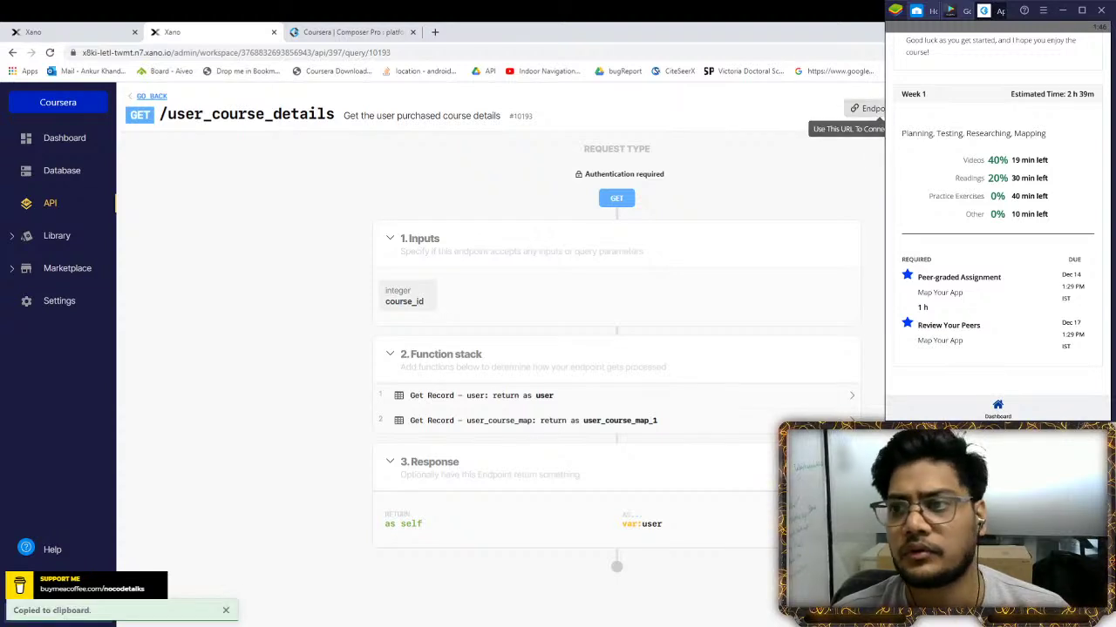
Paste the authToken into Run & Debug's AUTH TOKEN field and run /user_course_details
click(870, 207)
key(ctrl+v)
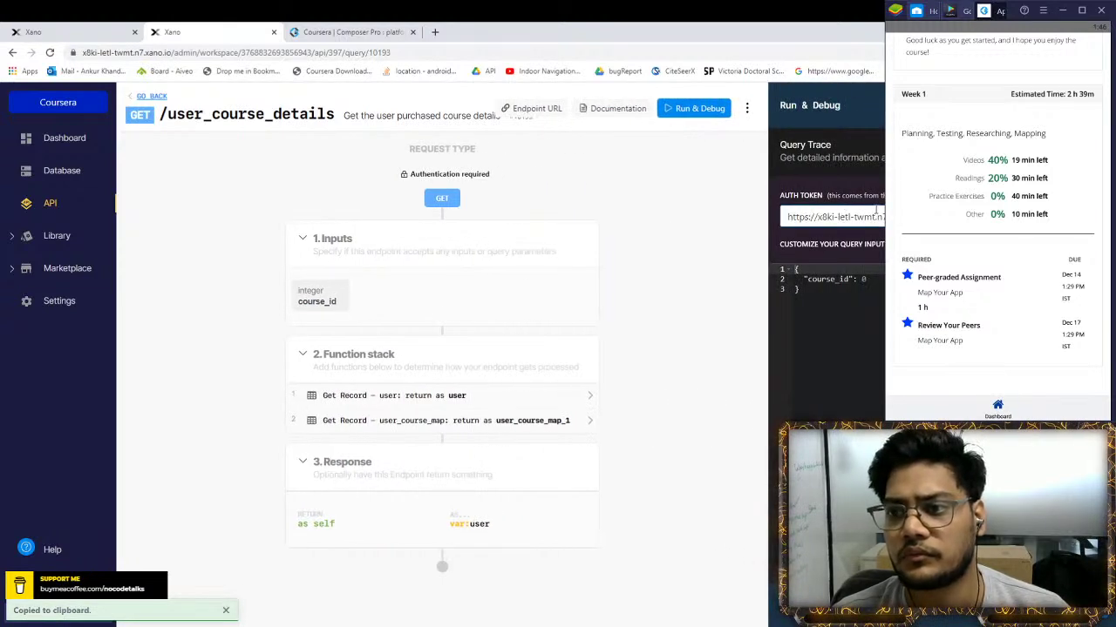
key(ctrl+a)
key(BackSpace)
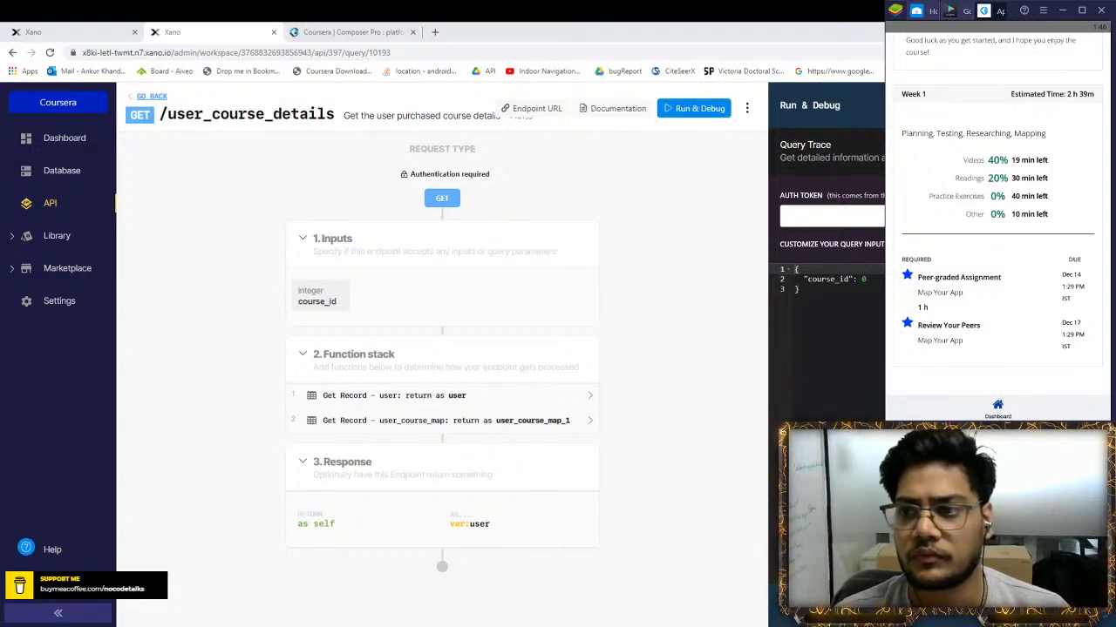
key(ctrl+v)
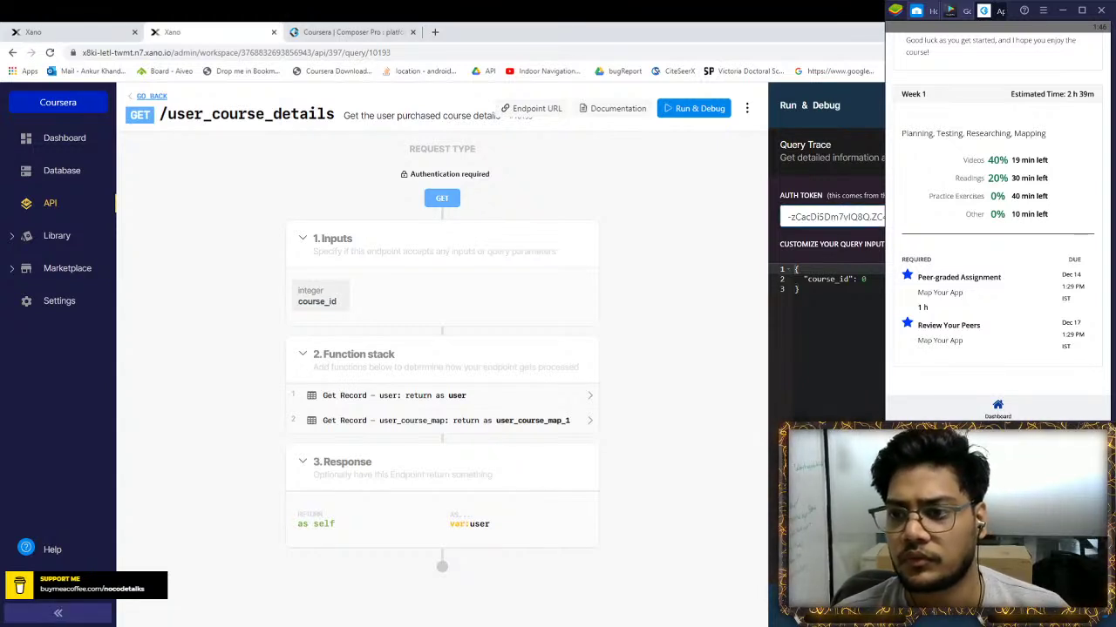
click(865, 279)
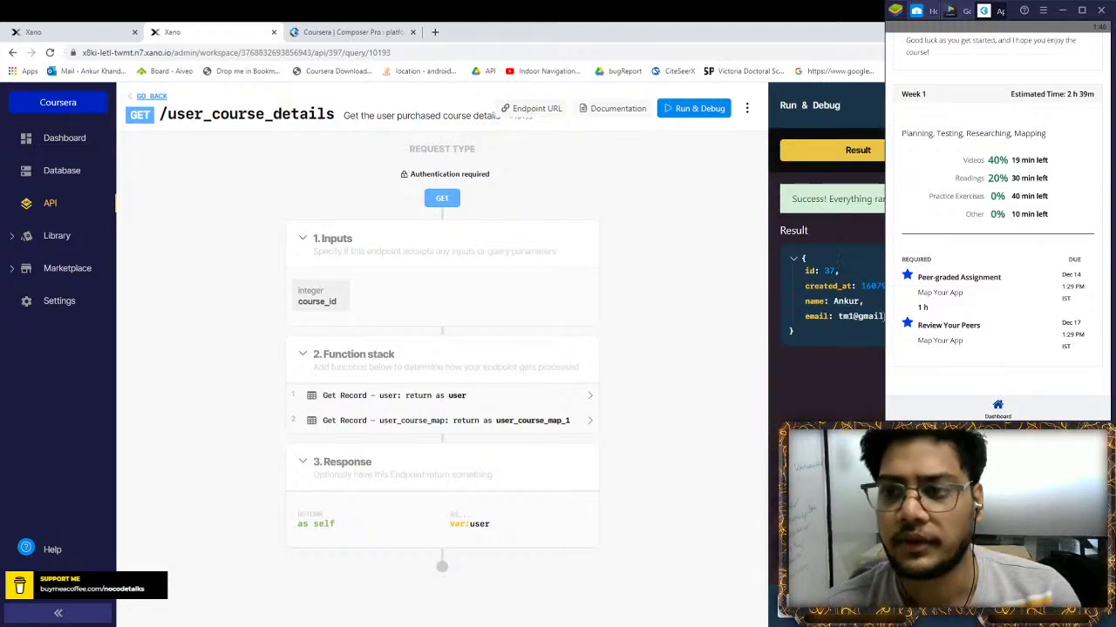
click(70, 31)
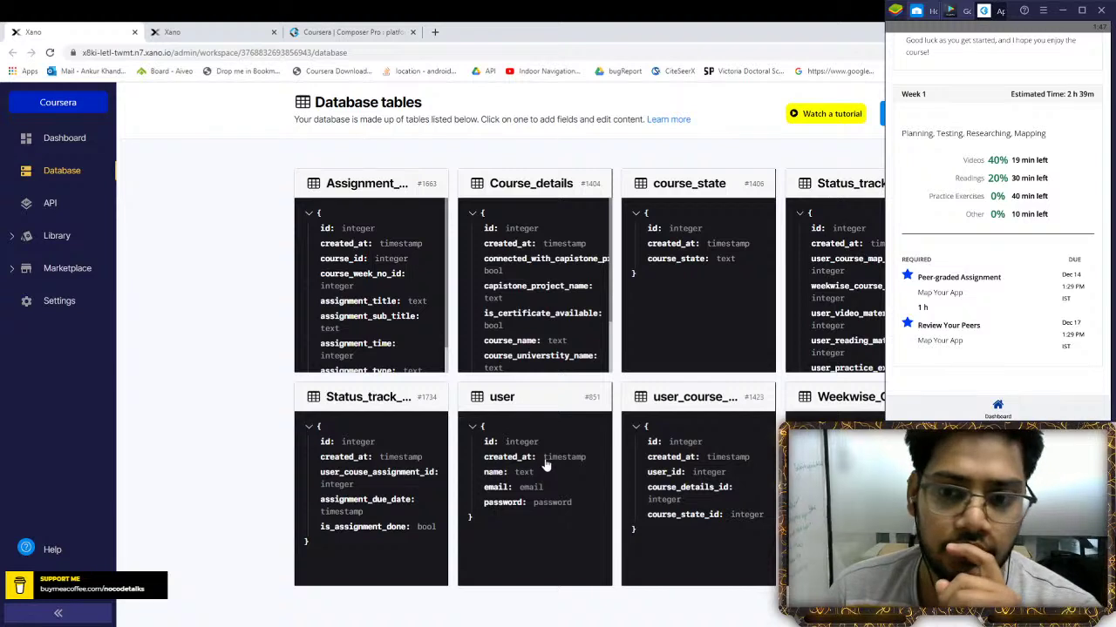
Check user_course_map's first record user_id and course_details_id, then return to the endpoint tab
click(718, 449)
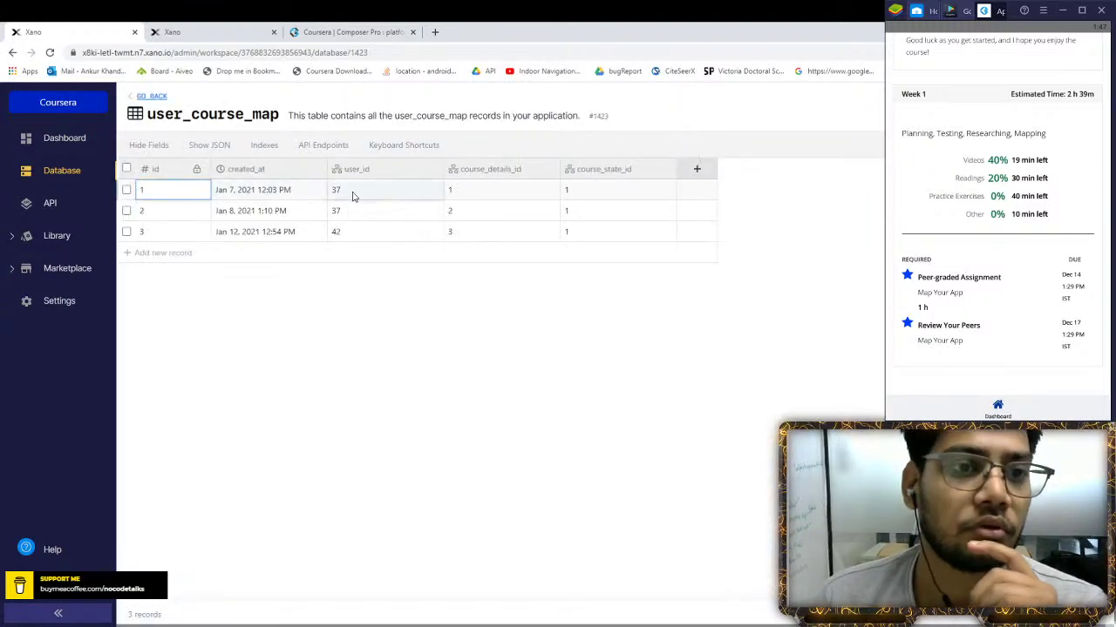
click(413, 195)
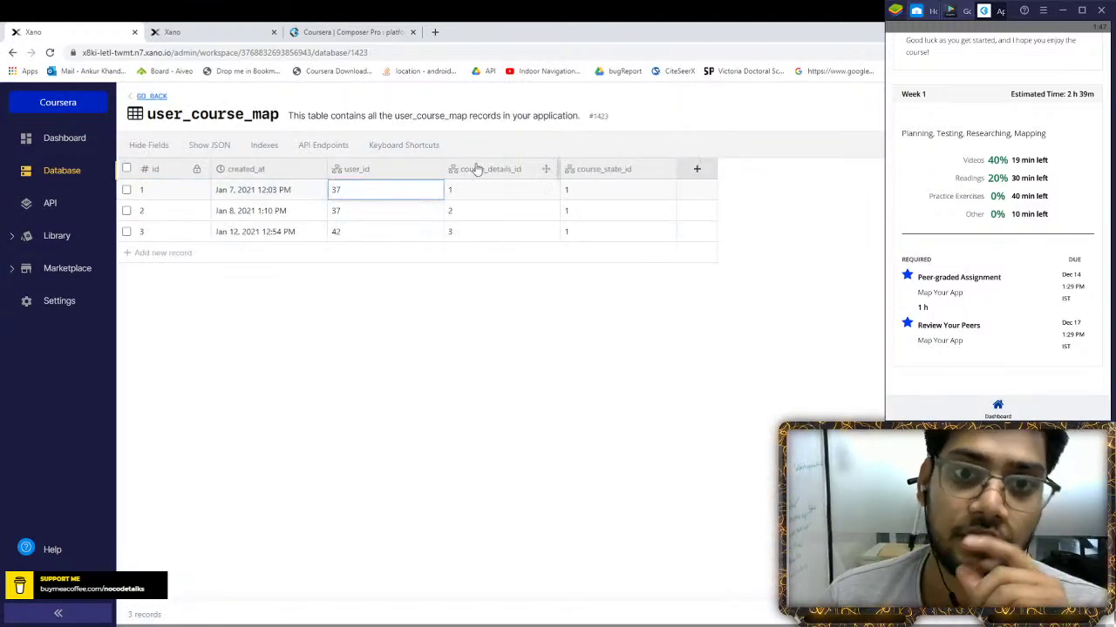
click(509, 196)
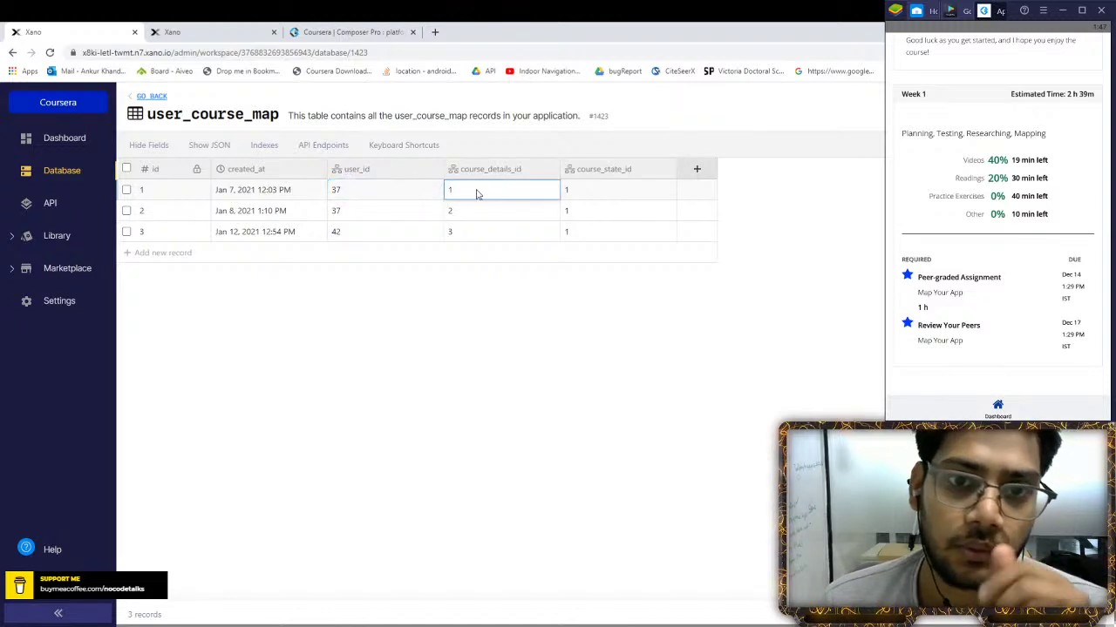
click(401, 193)
click(214, 31)
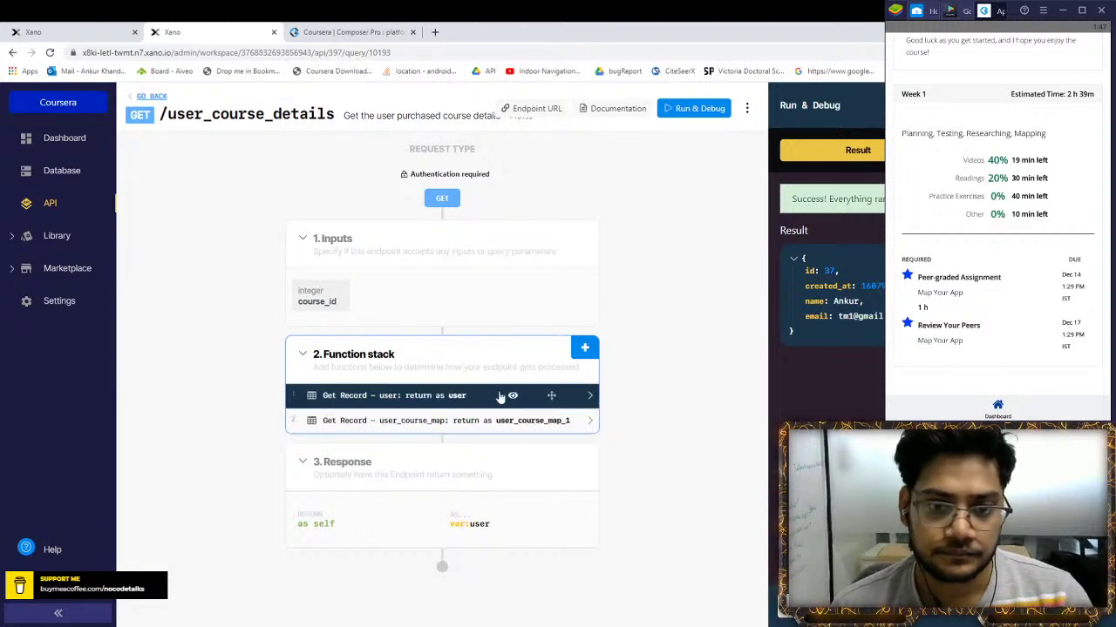
Inspect the endpoint's user_course_map lookup step against the user_course_map table records
click(499, 421)
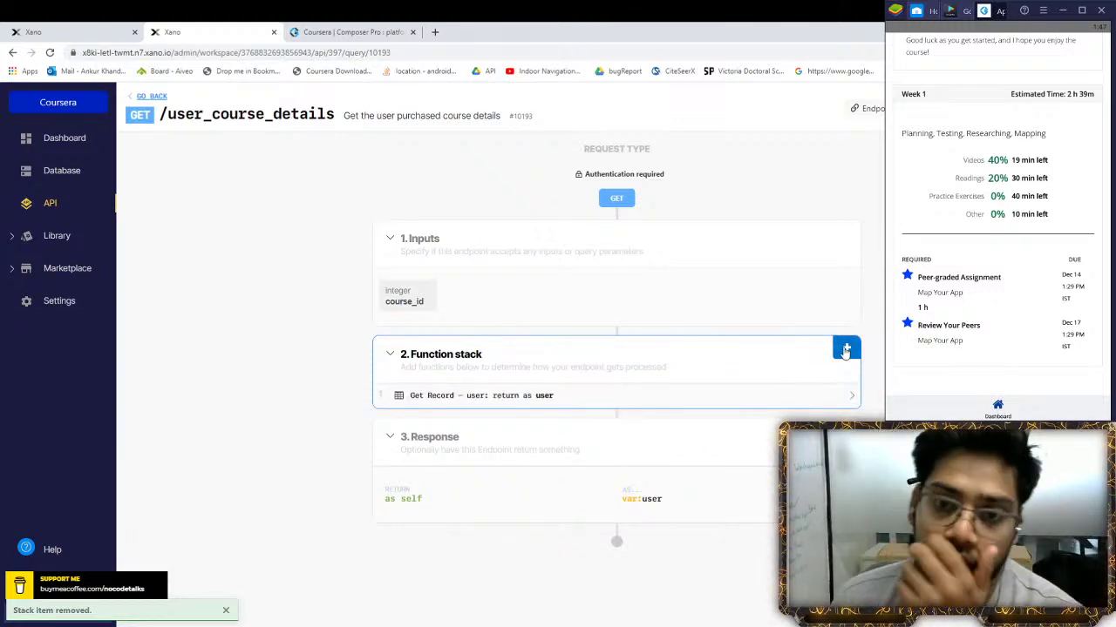
key(ctrl+shift+Tab)
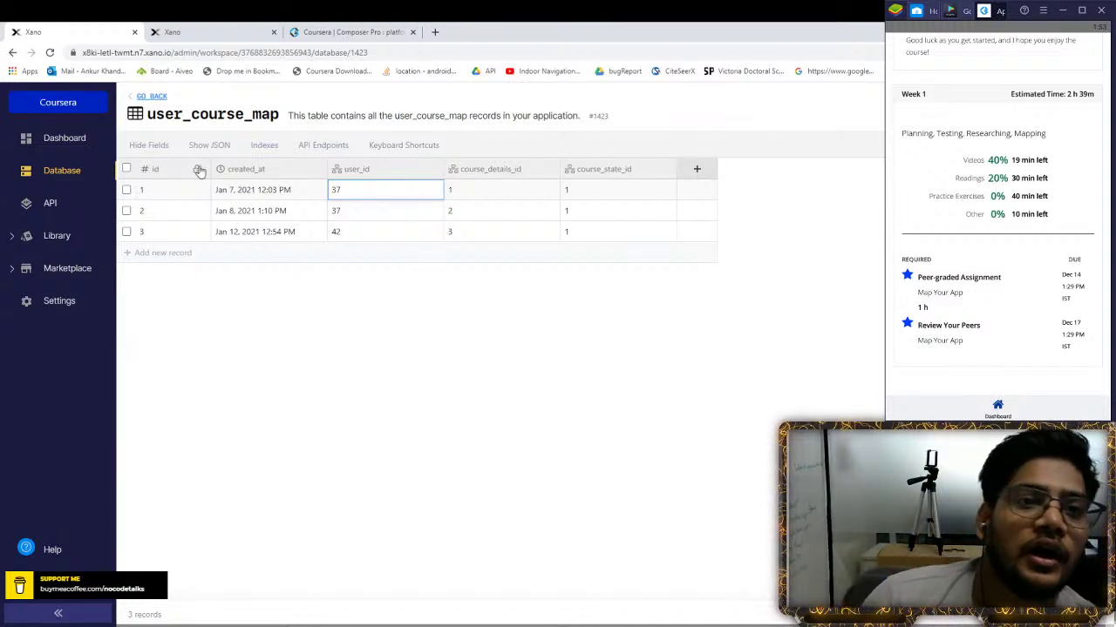
click(251, 30)
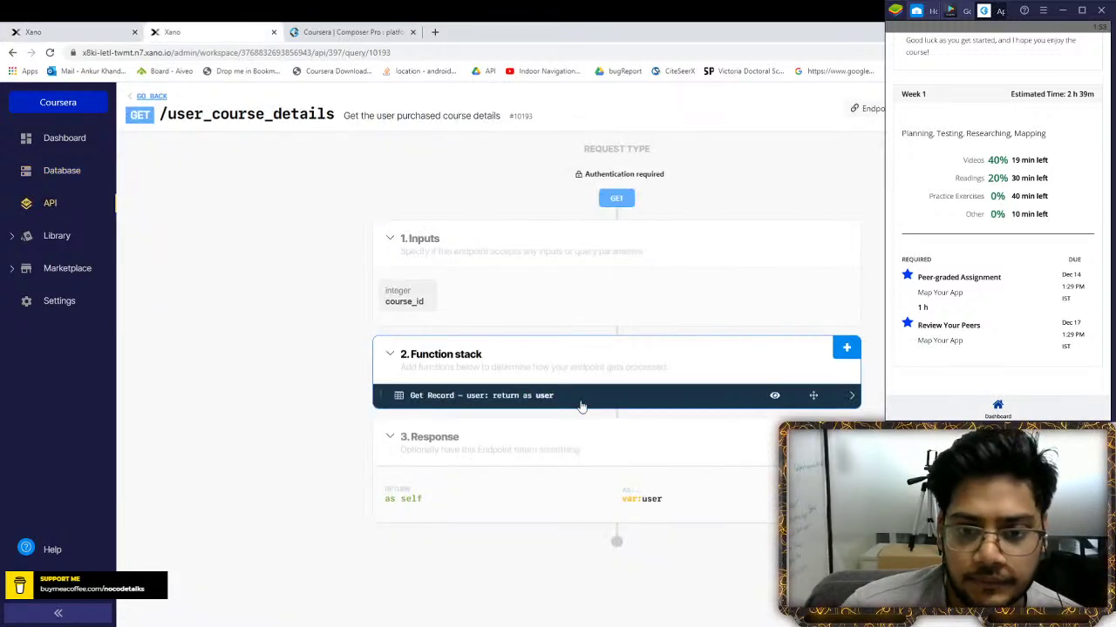
Open the Get Record user step of /user_course_details and save it
click(844, 349)
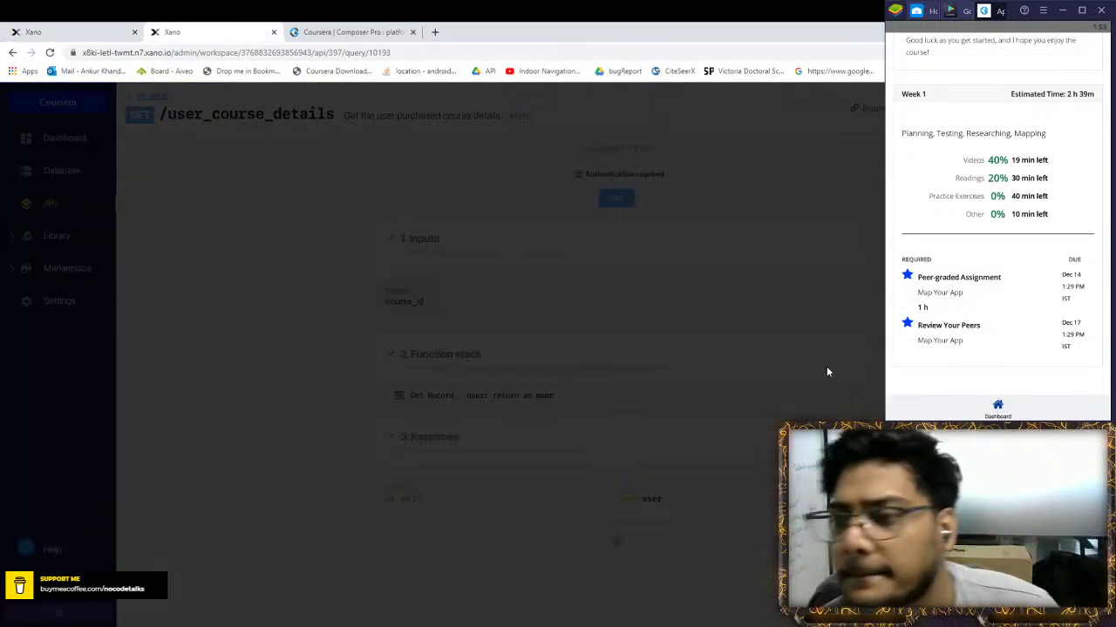
click(807, 338)
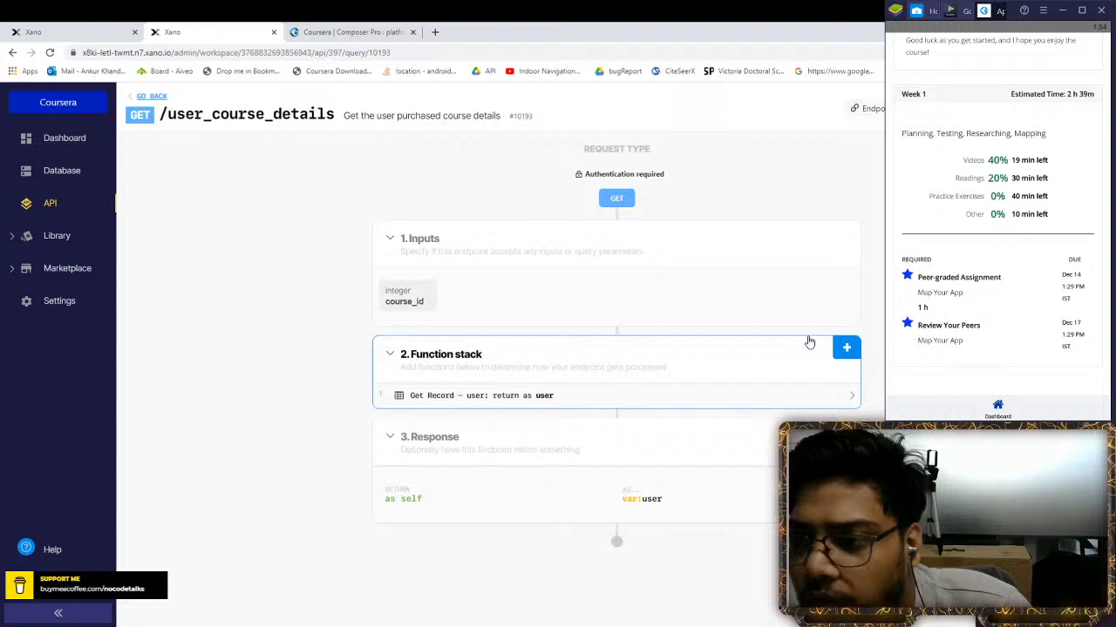
click(678, 395)
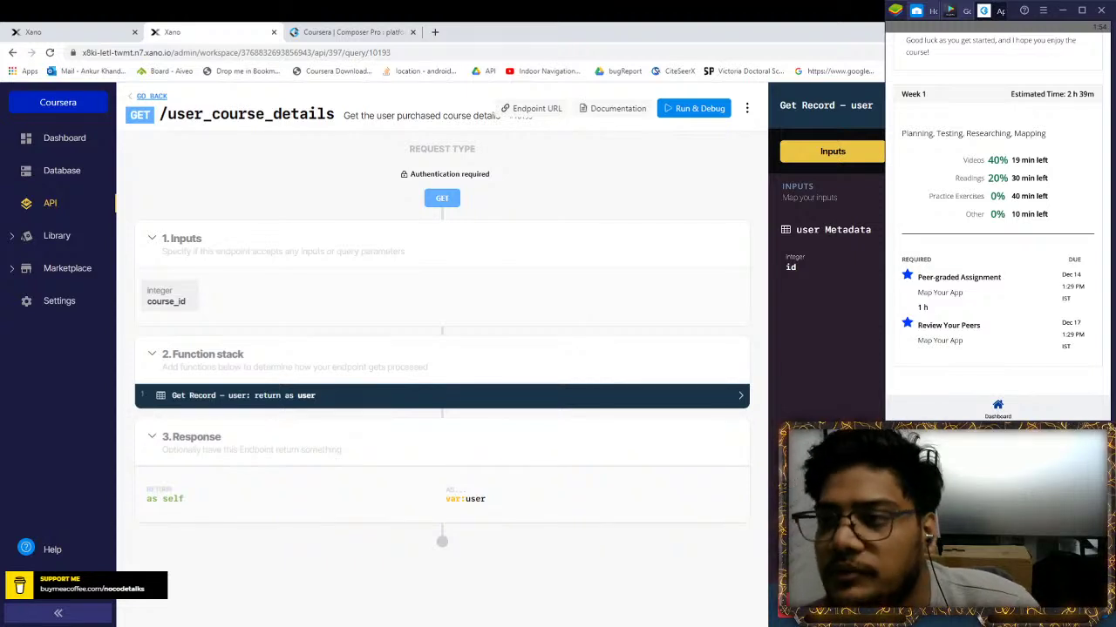
key(ctrl+s)
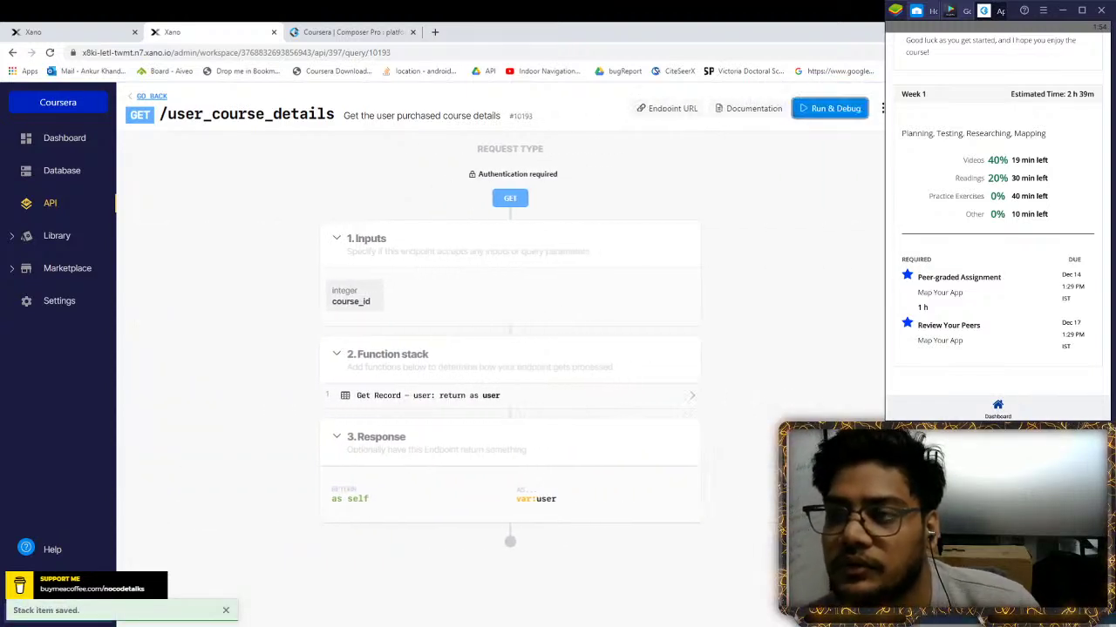
Open Run & Debug for the endpoint and paste the auth token
click(829, 108)
click(857, 207)
key(ctrl+v)
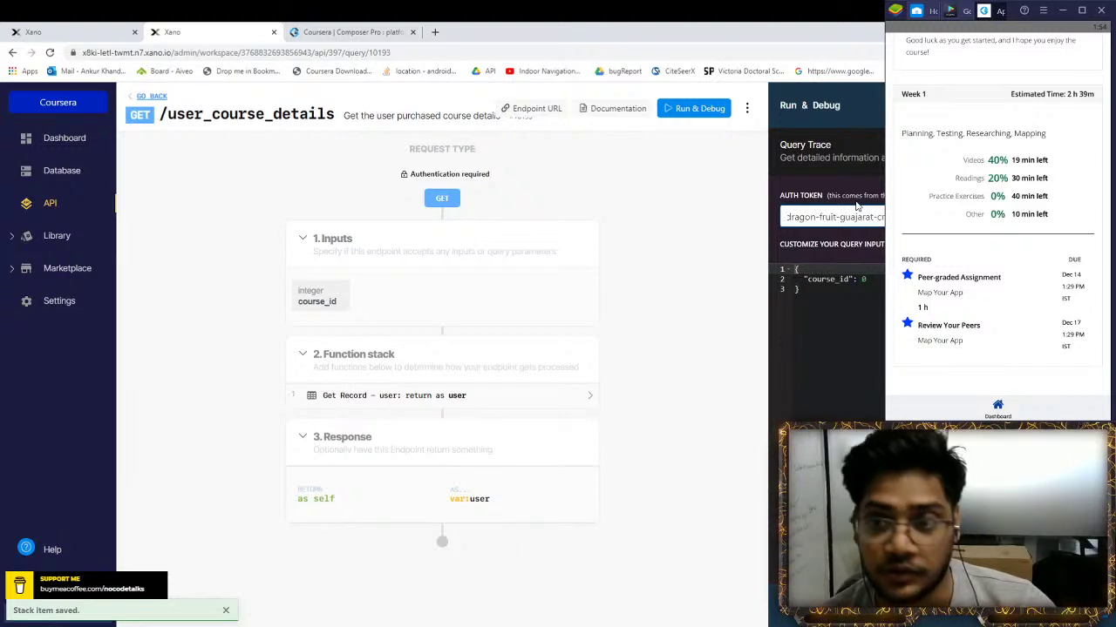
Replace the auth token, set course_id to 1 and run, returning user id 37
click(797, 289)
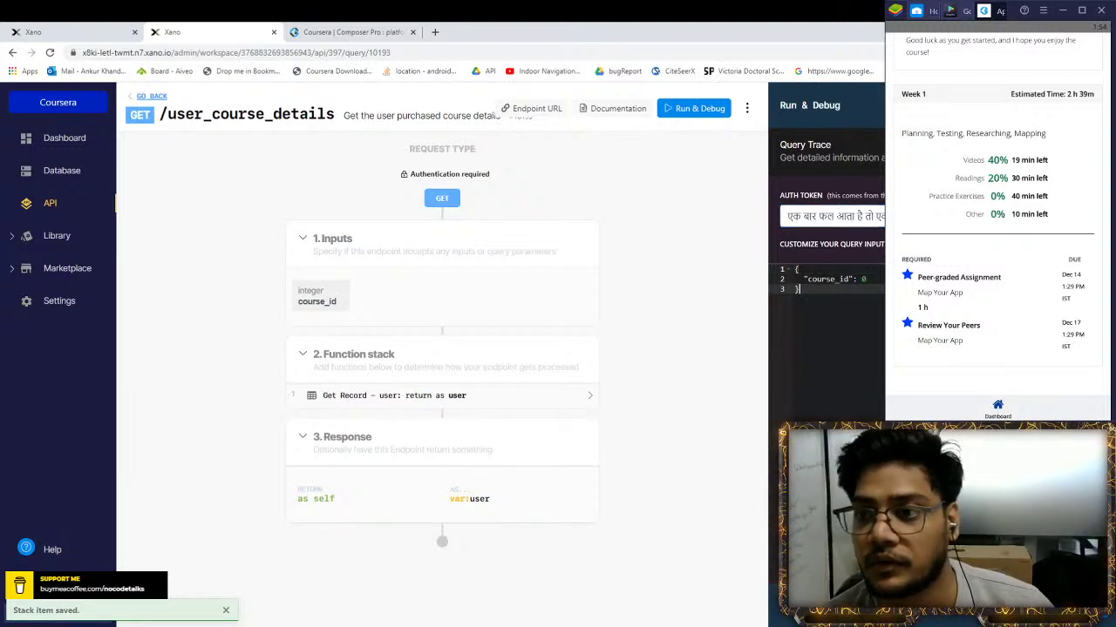
triple_click(832, 217)
key(BackSpace)
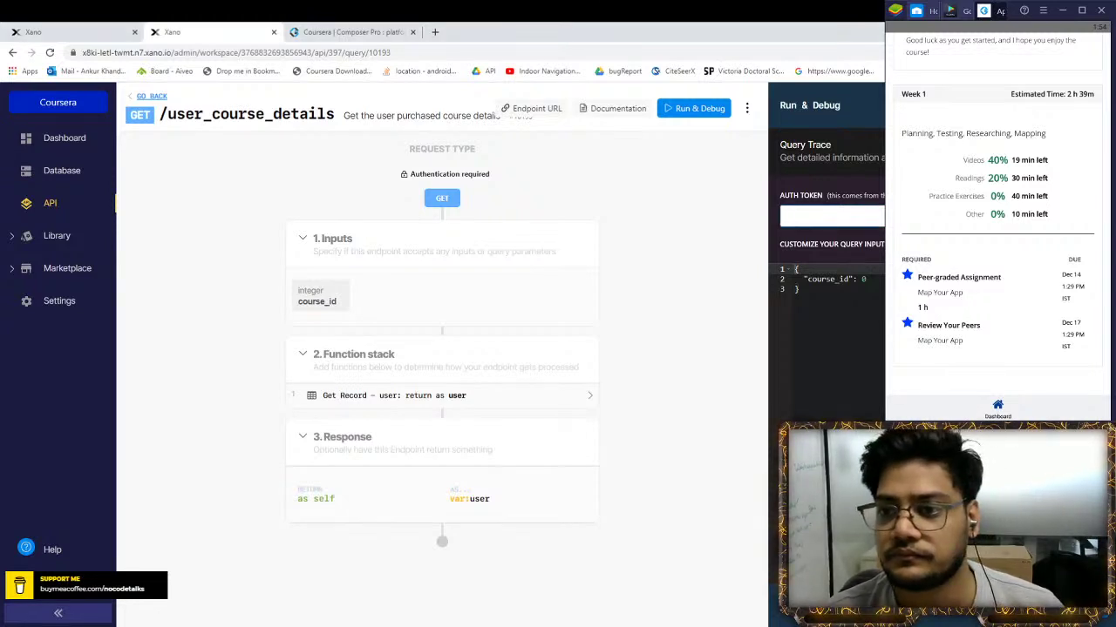
key(ctrl+v)
click(863, 278)
text(1)
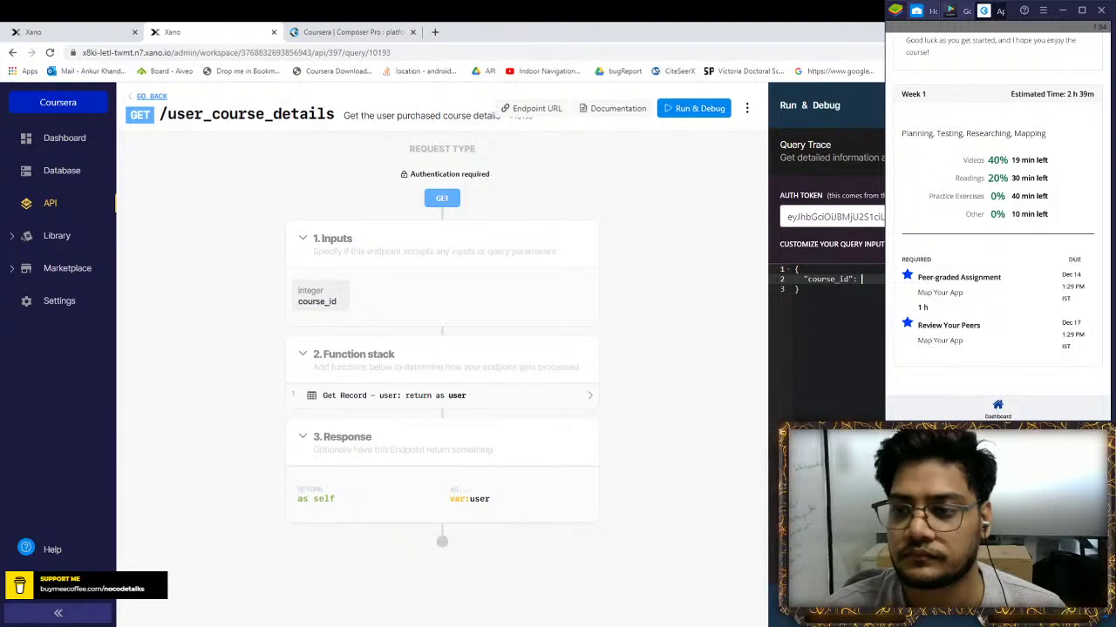
key(ctrl+Return)
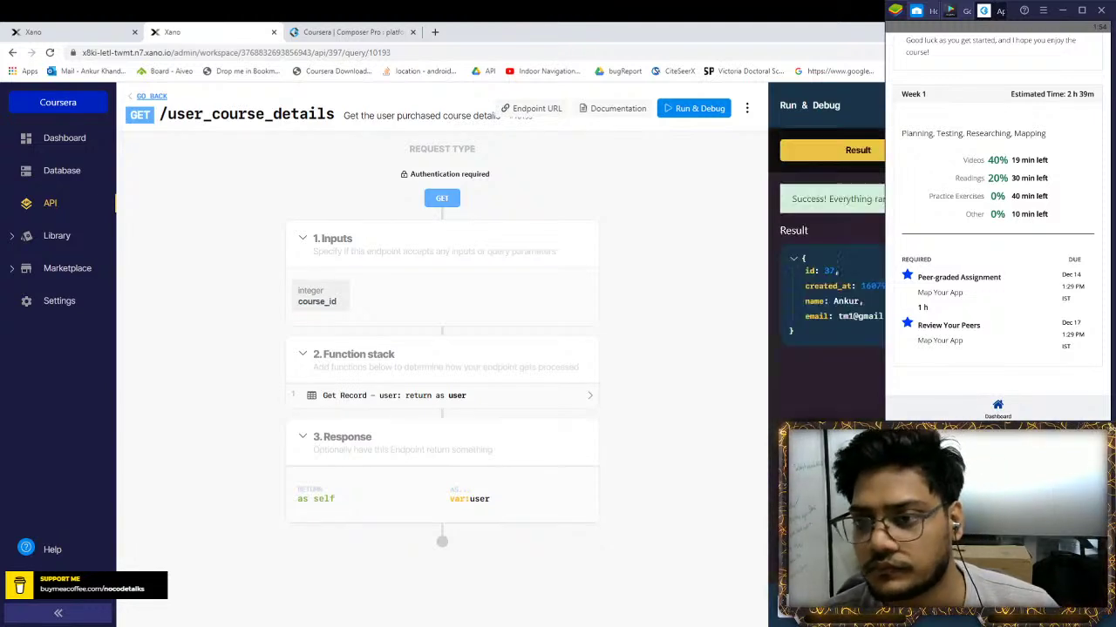
double_click(828, 271)
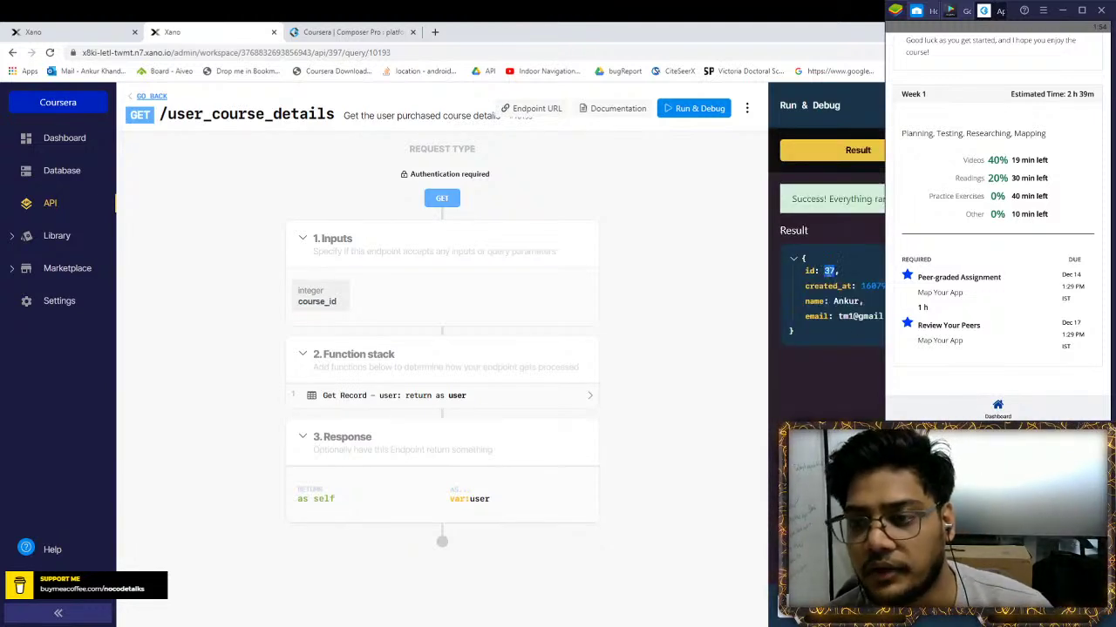
click(355, 394)
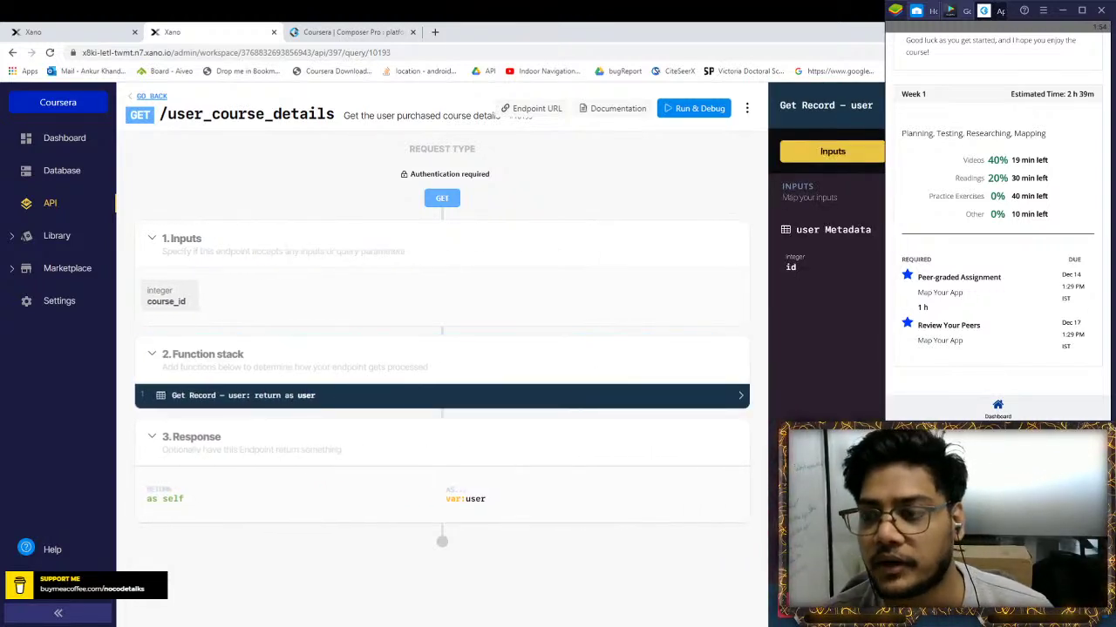
Show the Get Record step's Response fields: id, created_at, name and email
click(878, 151)
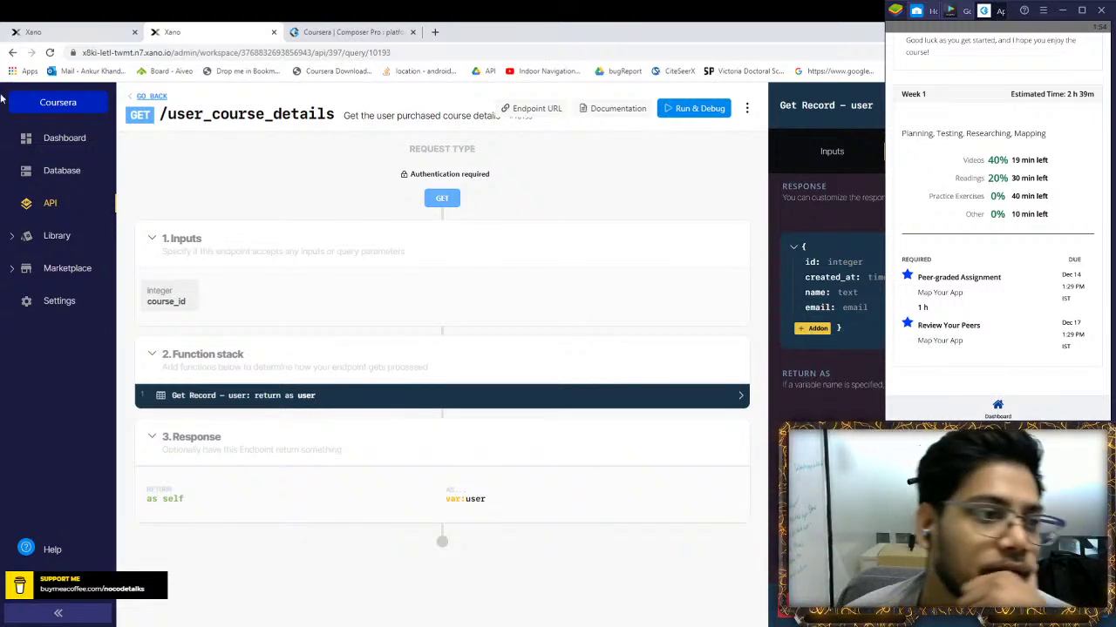
Browse the Library's Addons and Background Tasks pages, ending on Functions
click(56, 239)
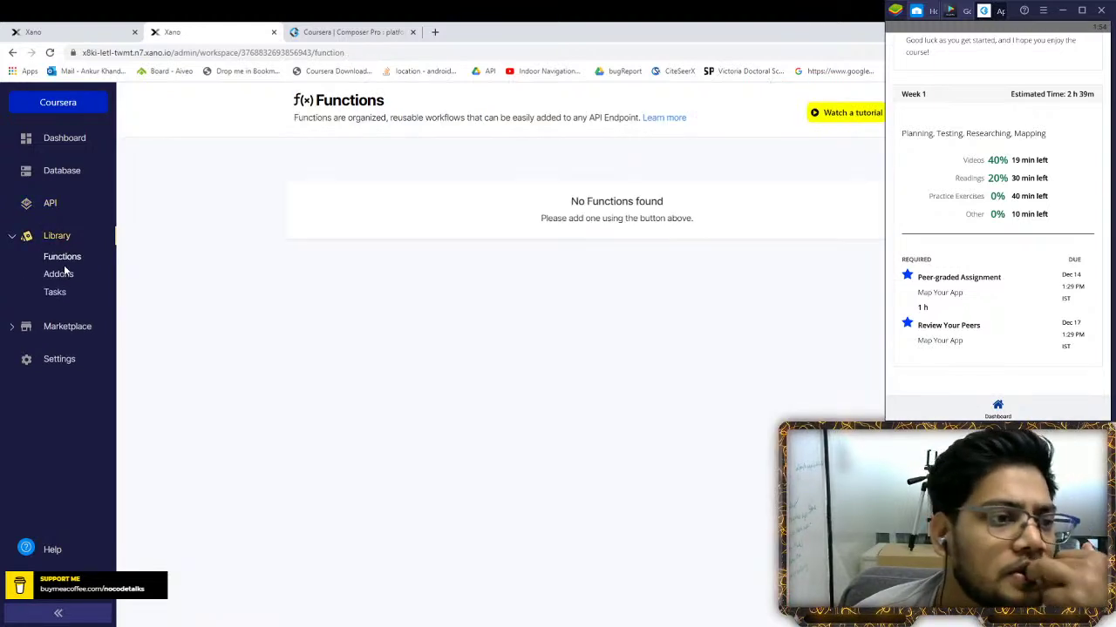
click(62, 277)
click(52, 293)
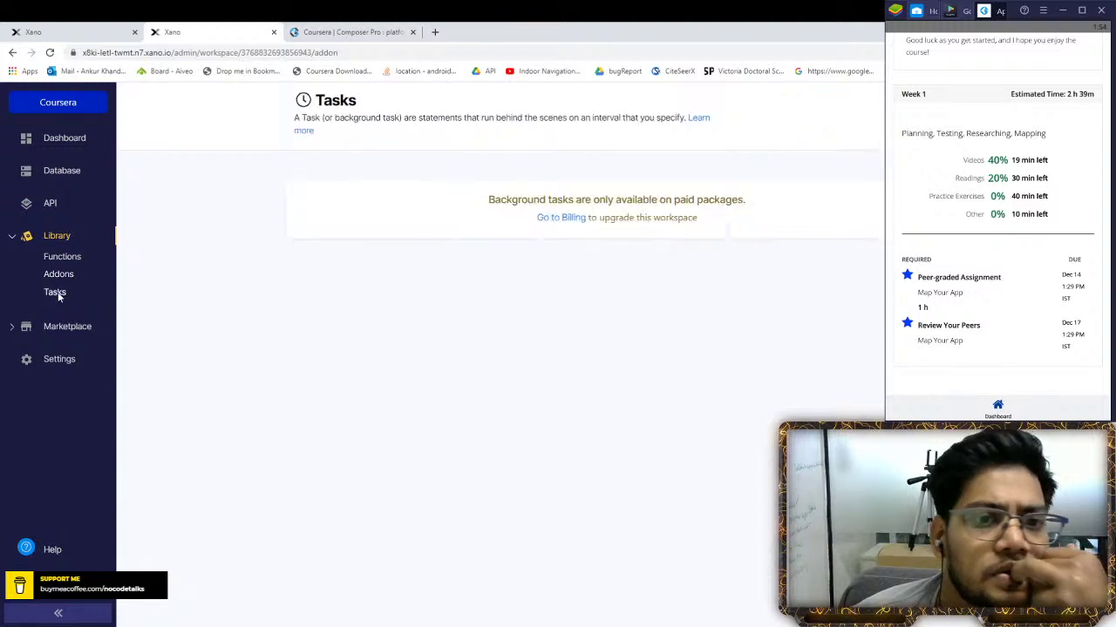
click(58, 274)
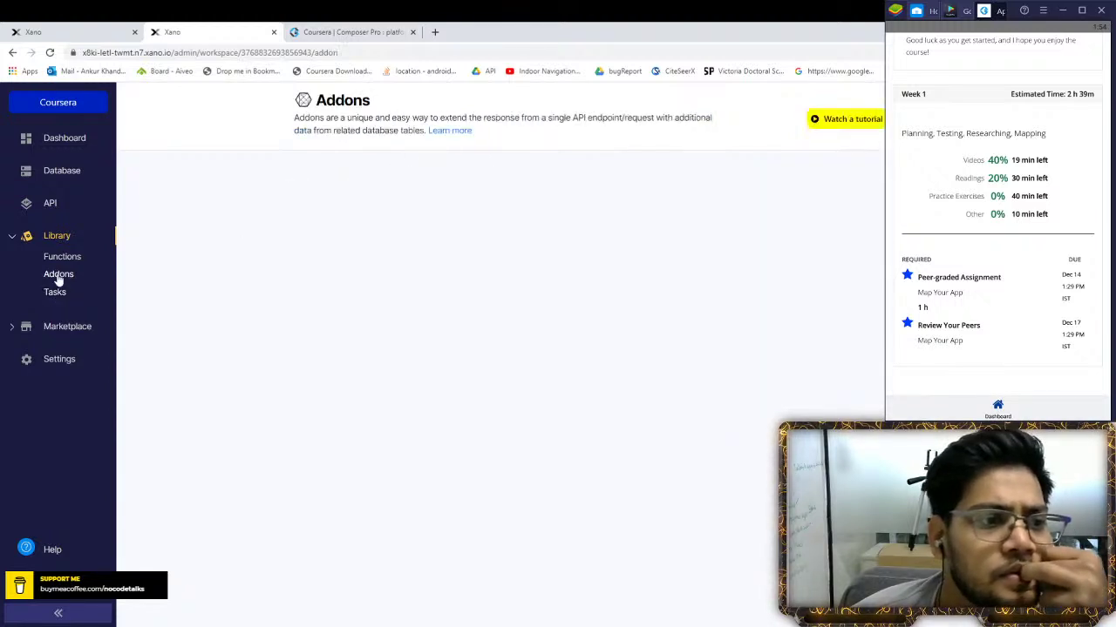
click(66, 259)
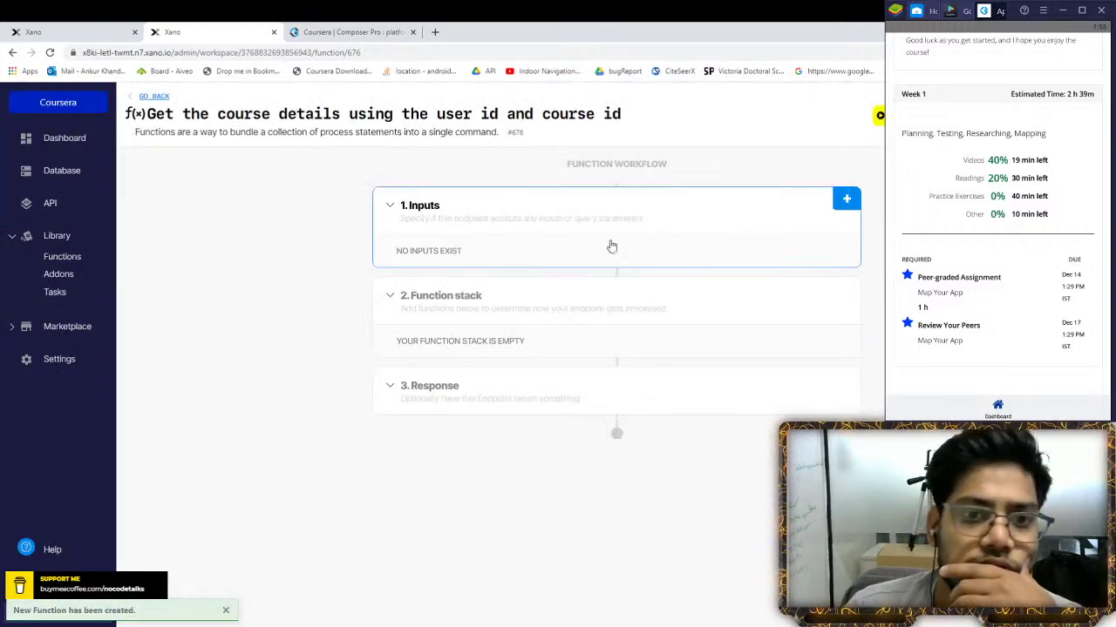
Add an integer input named user_id to the function
click(846, 199)
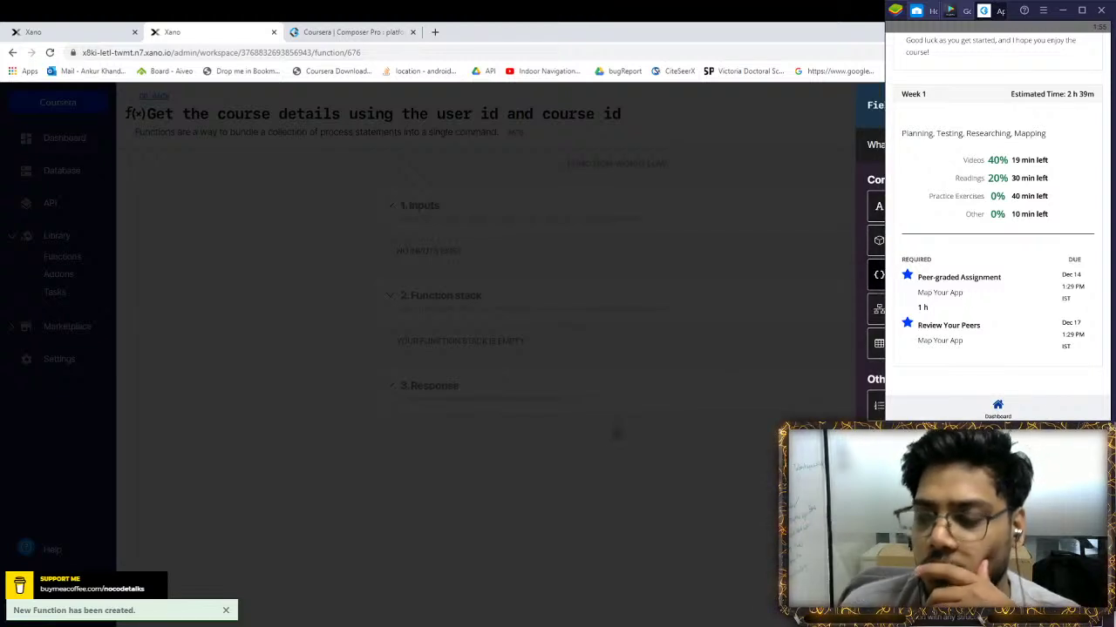
click(879, 274)
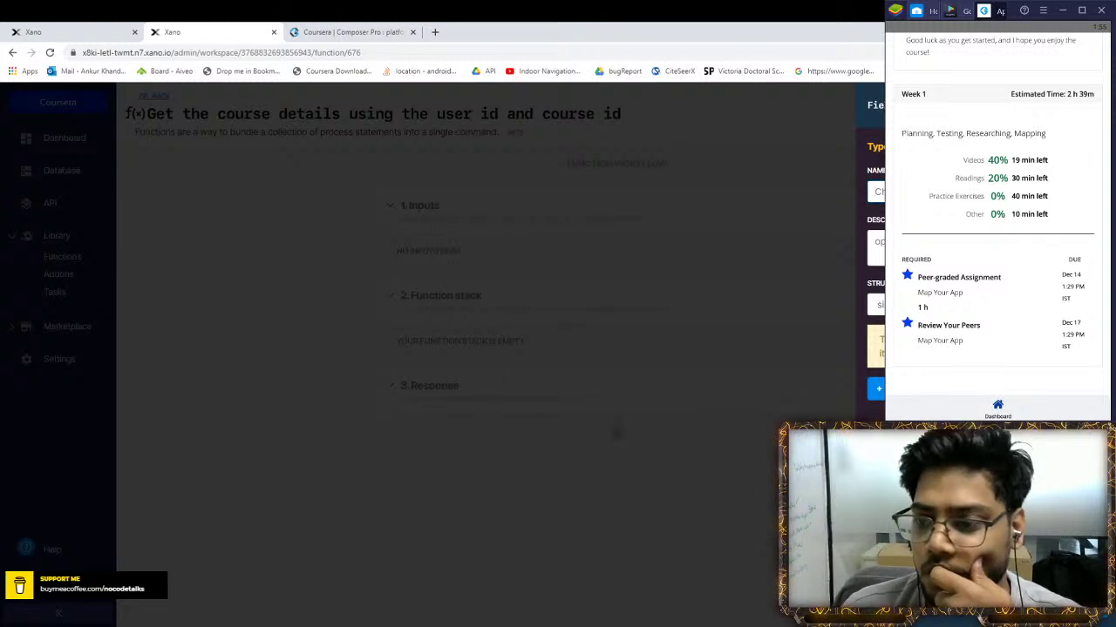
key(Escape)
scroll(876, 262, down, 1)
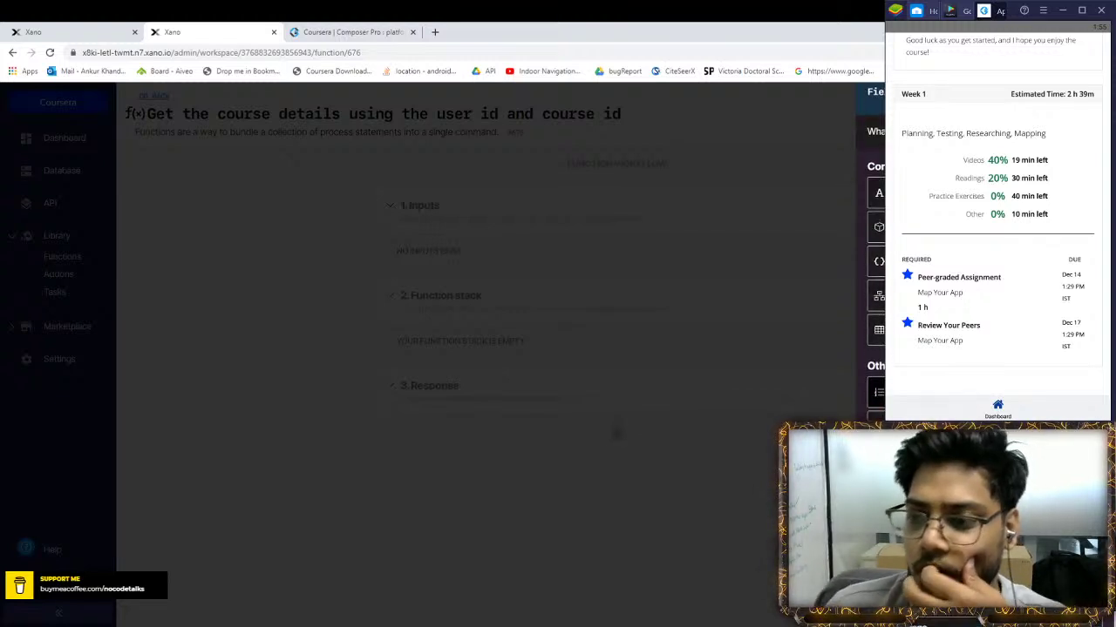
scroll(875, 261, up, 1)
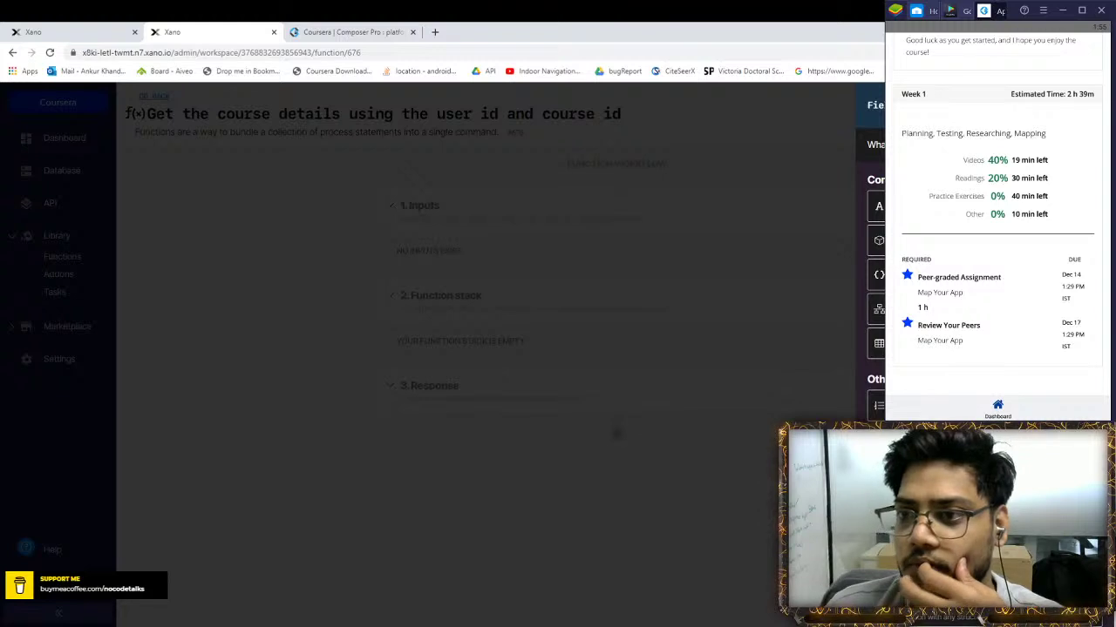
click(757, 203)
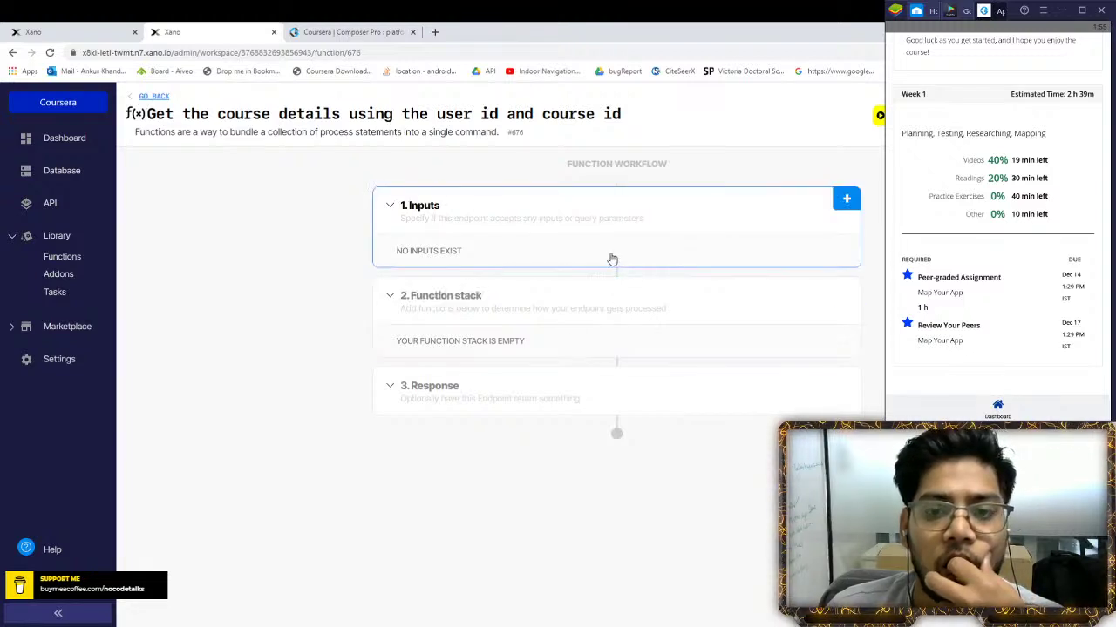
click(848, 290)
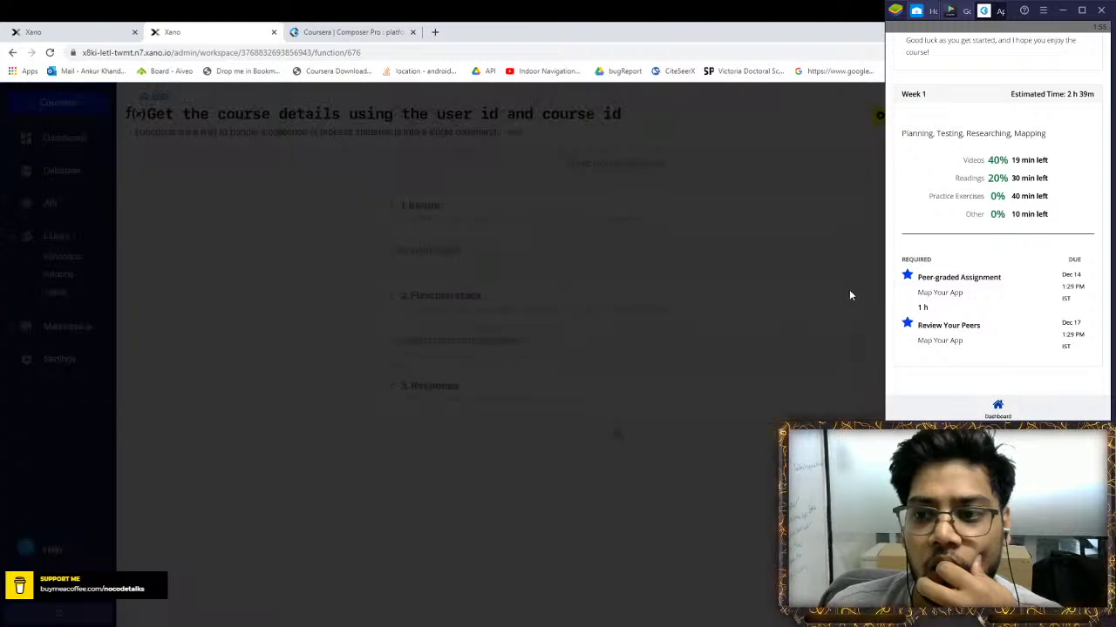
click(139, 113)
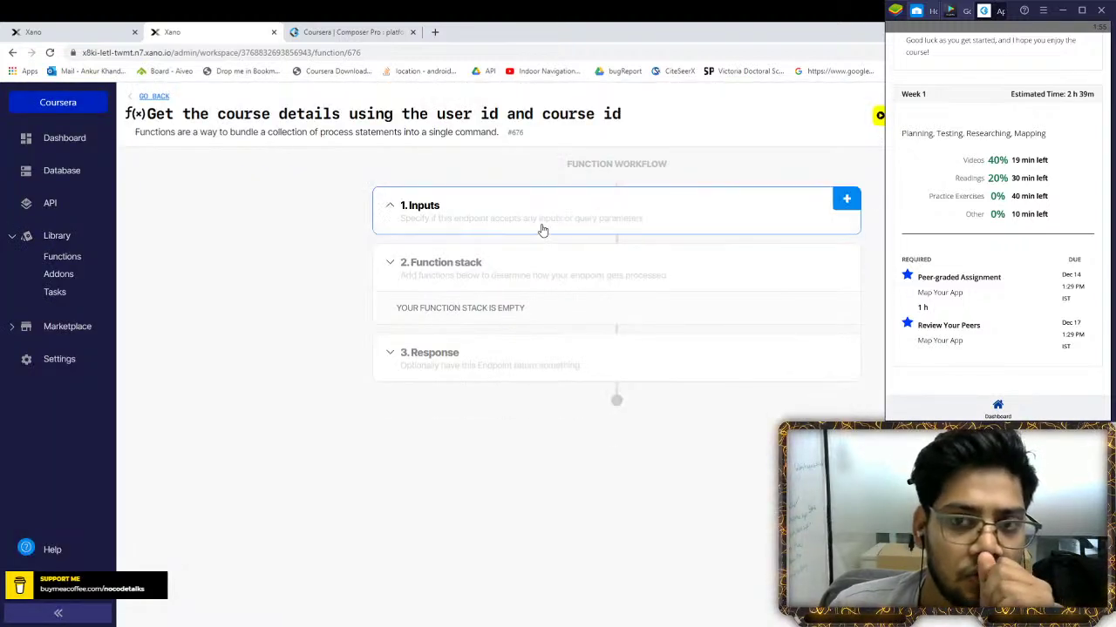
click(847, 199)
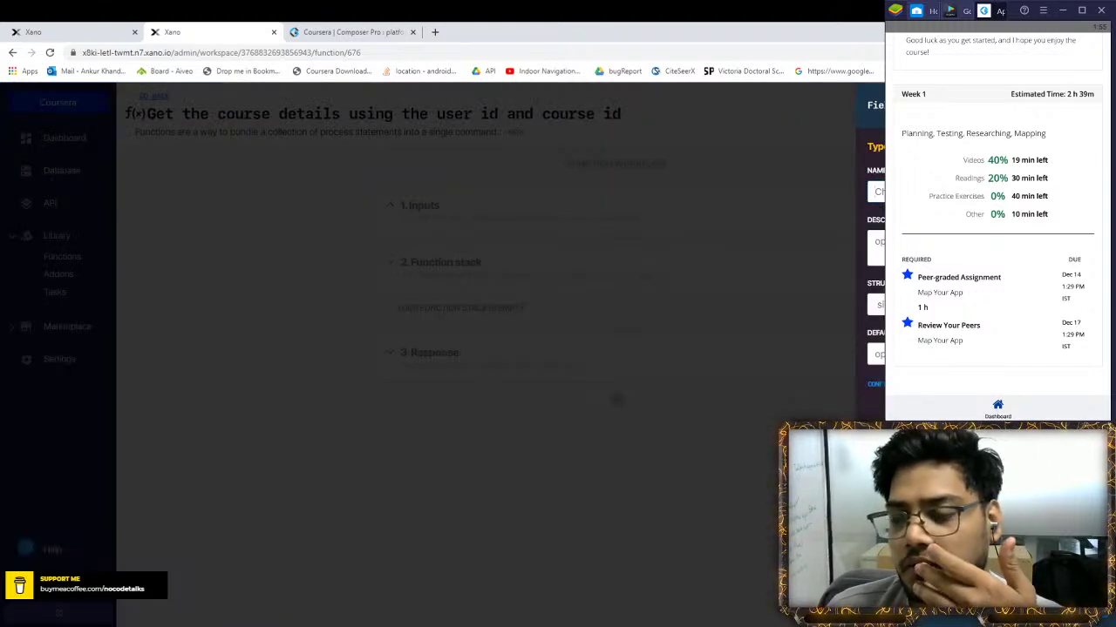
text(us)
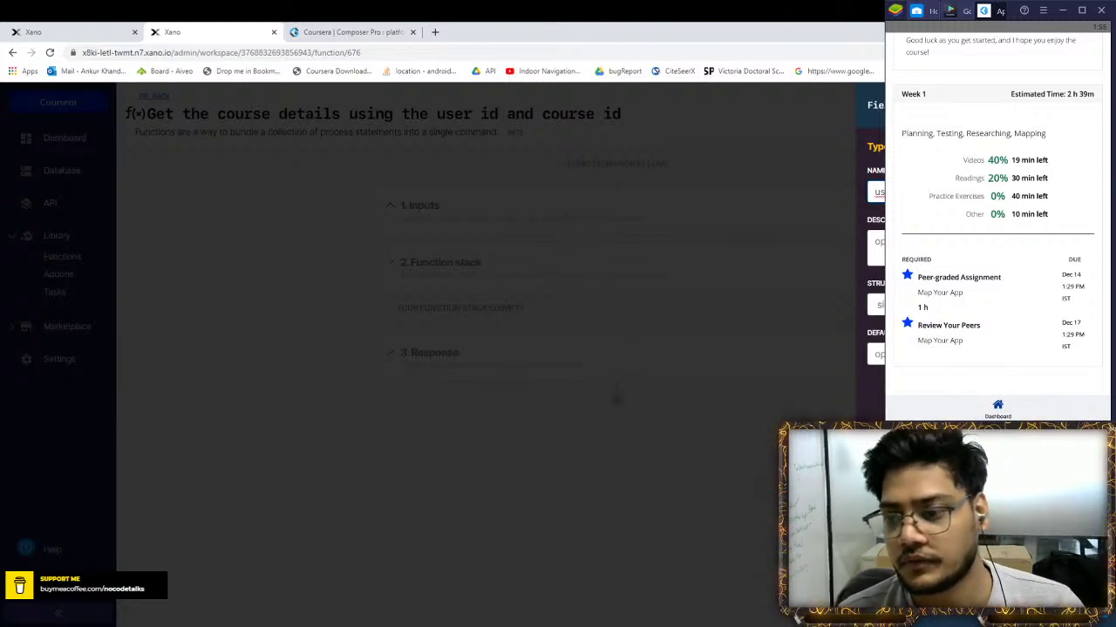
key(Return)
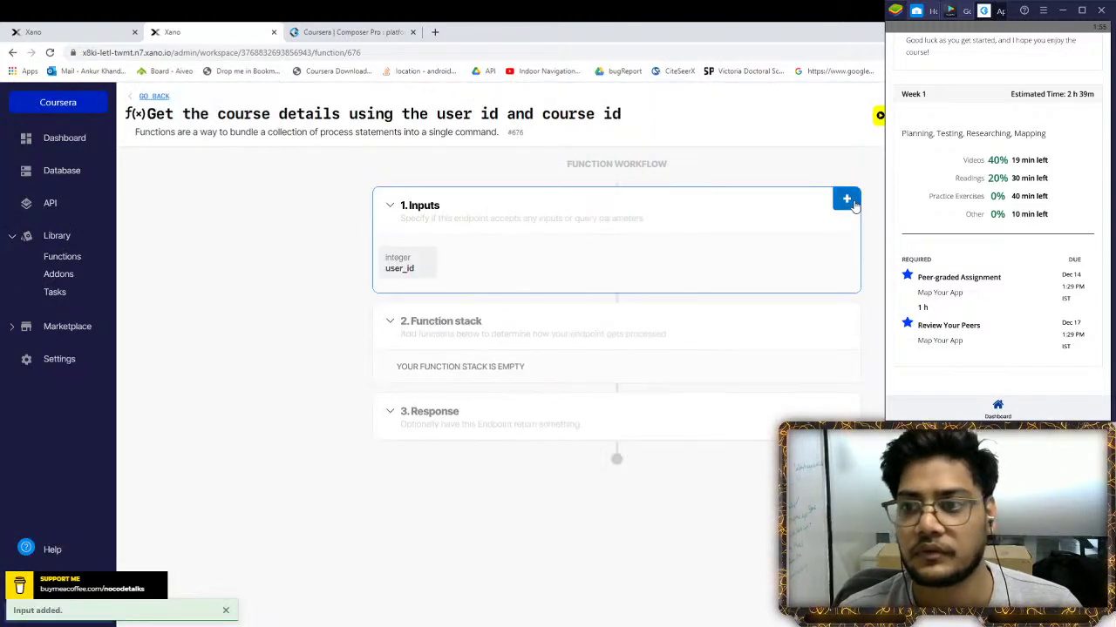
Add a second integer input named course_id
click(846, 199)
click(876, 240)
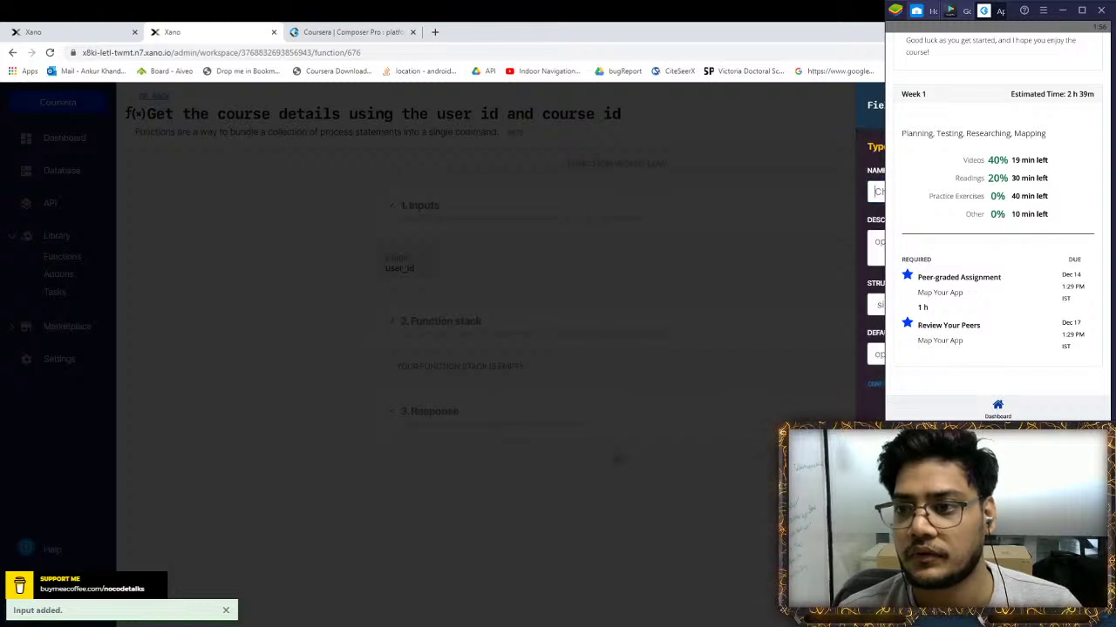
text(co)
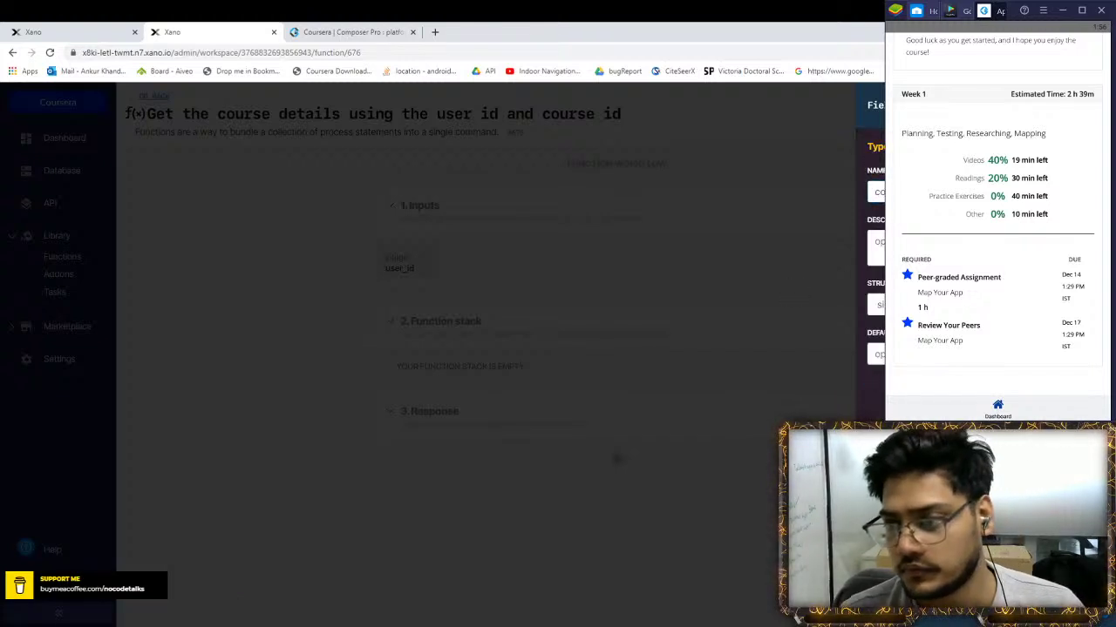
key(Return)
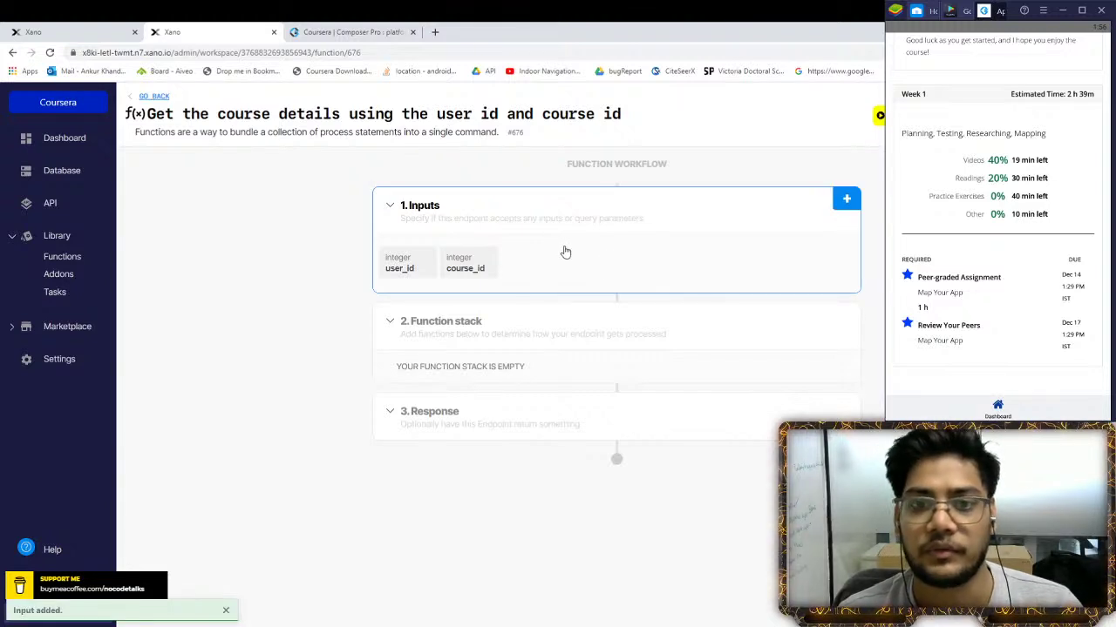
Add and save a Get Record step on user_course_map, returned as user_course_map_1
click(649, 321)
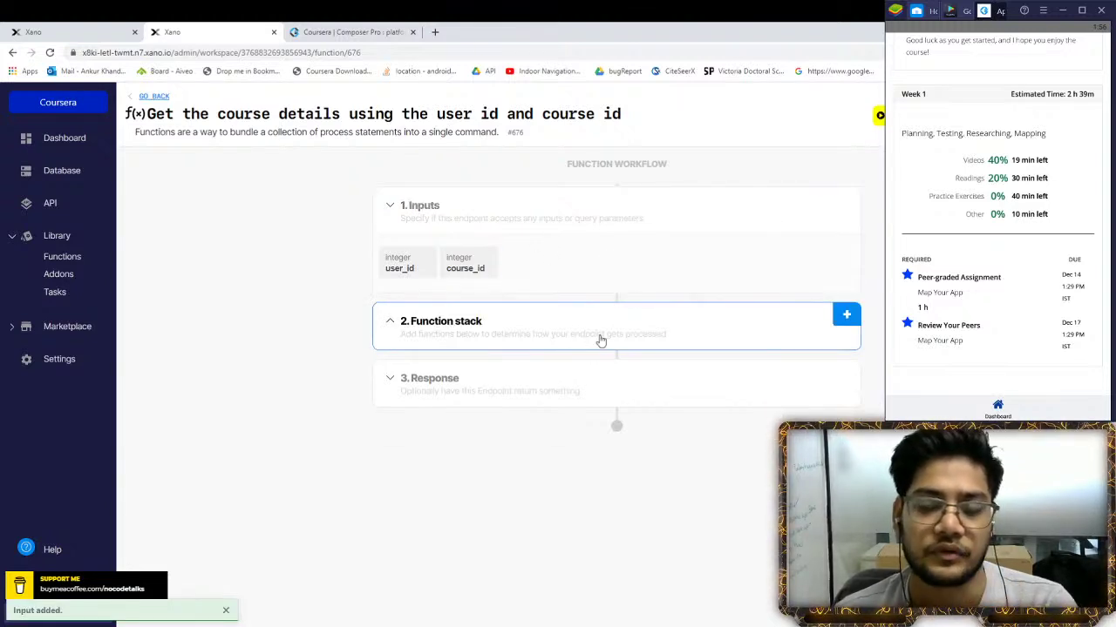
click(664, 323)
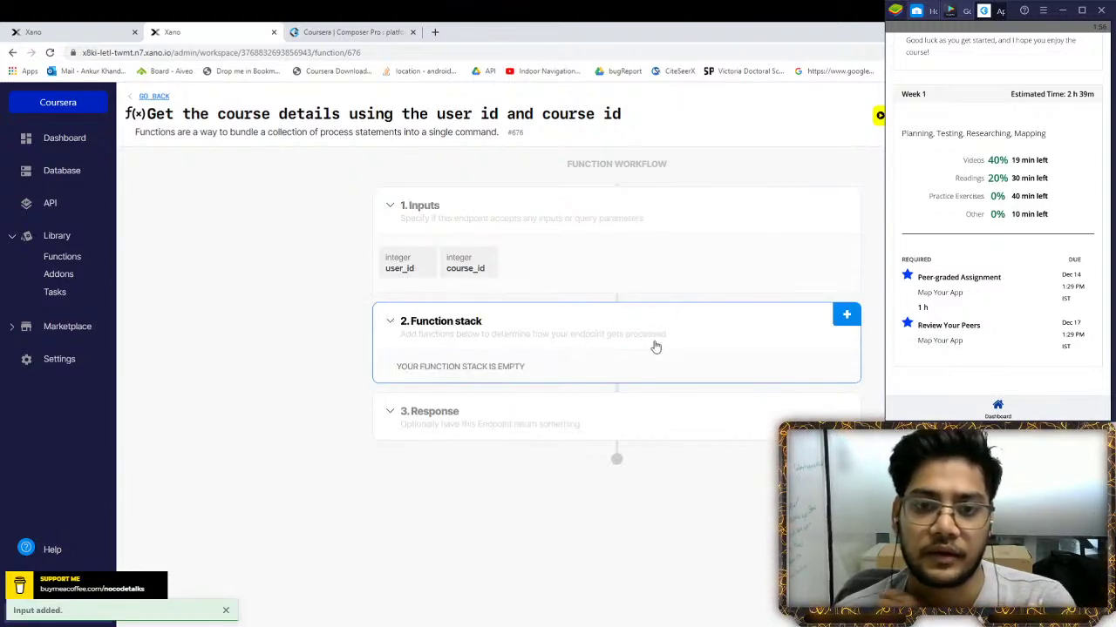
click(847, 314)
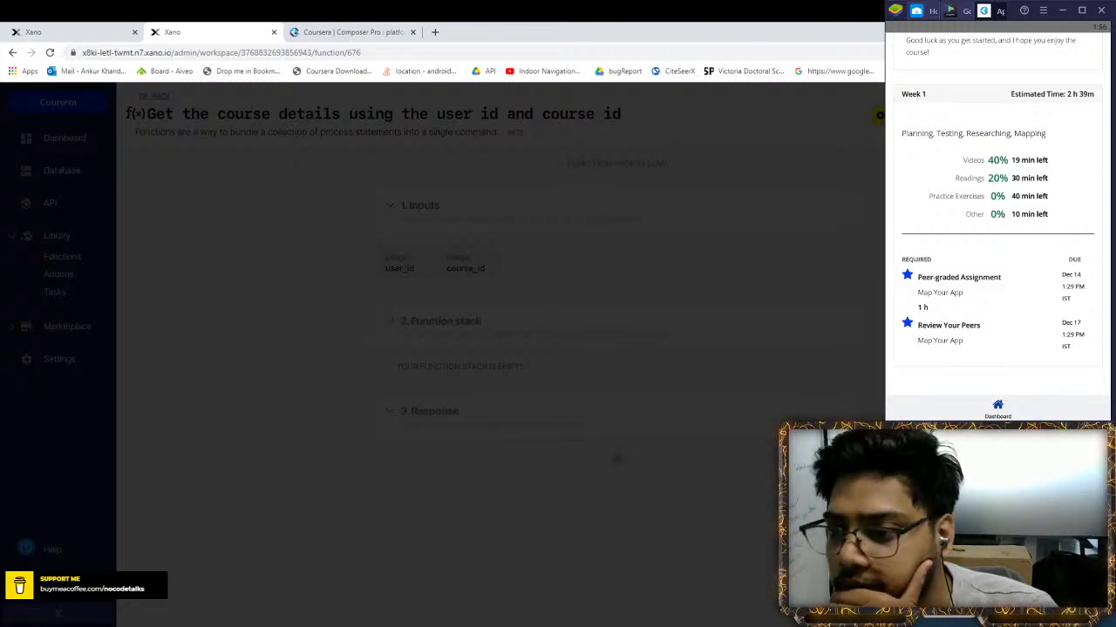
click(879, 114)
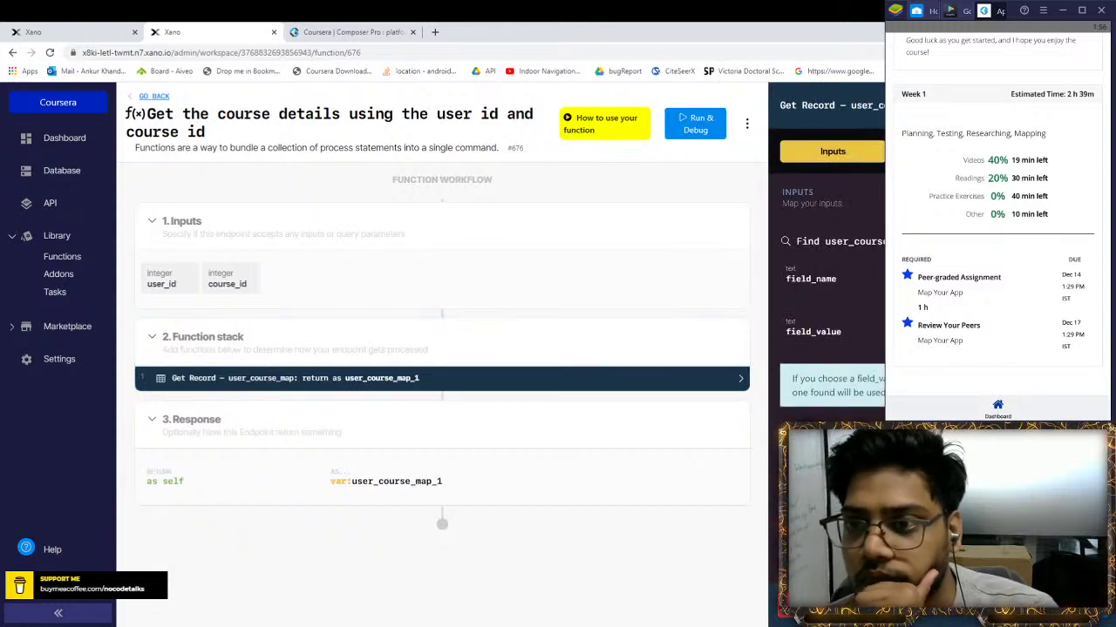
click(842, 154)
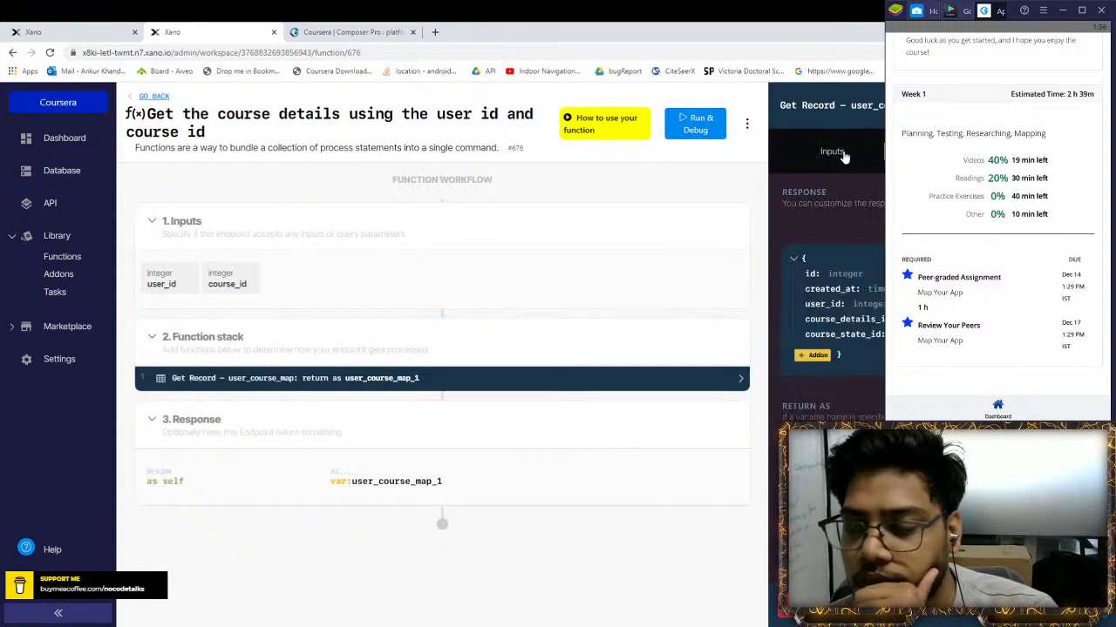
click(842, 153)
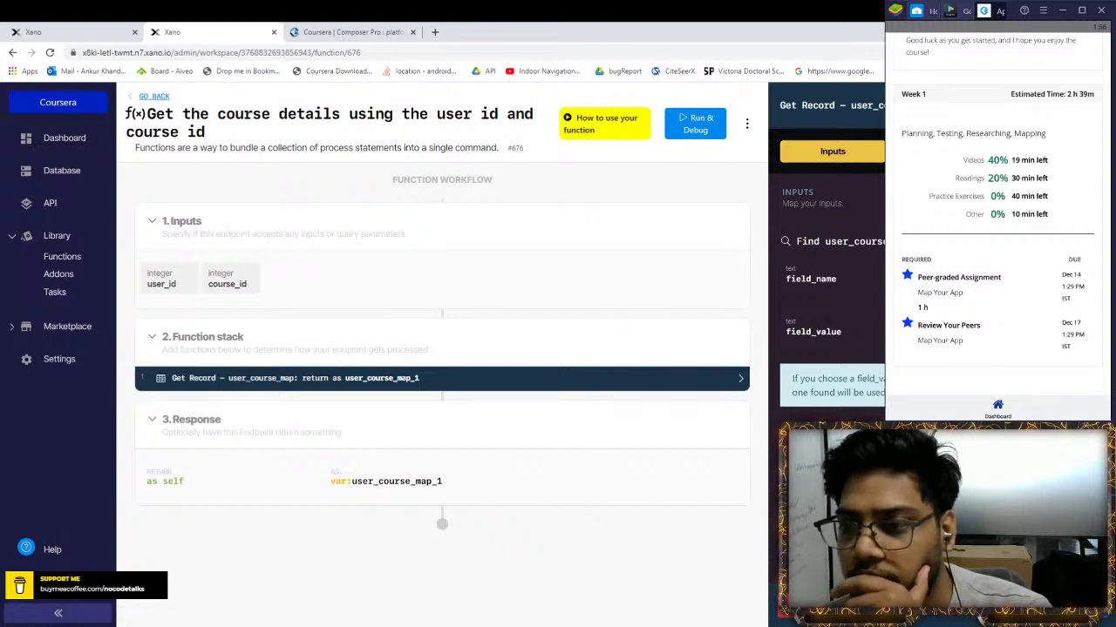
double_click(787, 243)
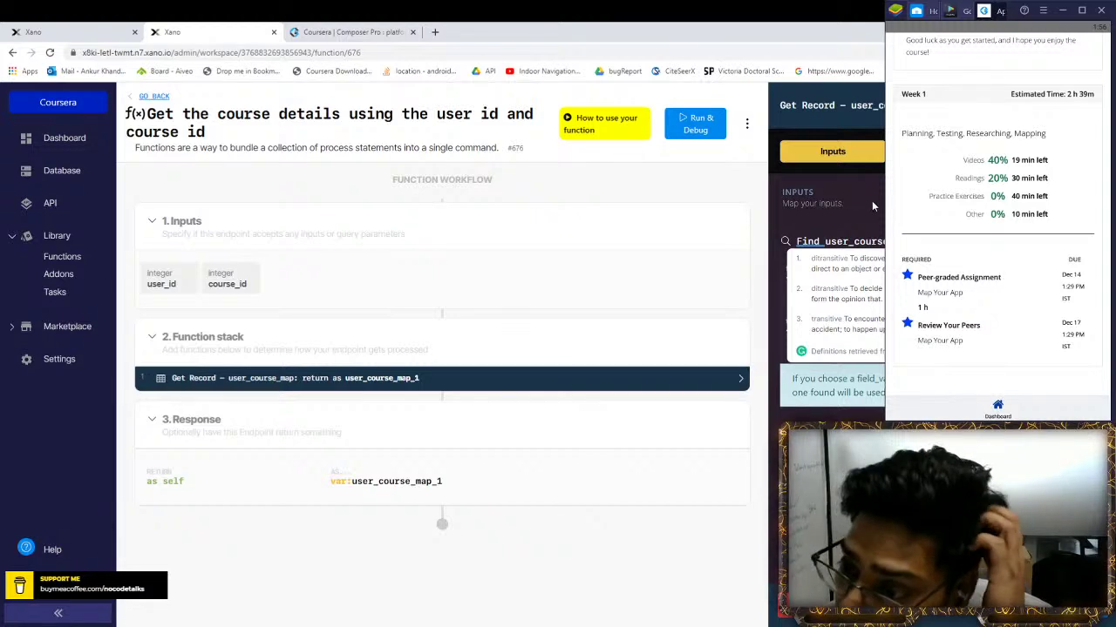
key(ctrl+s)
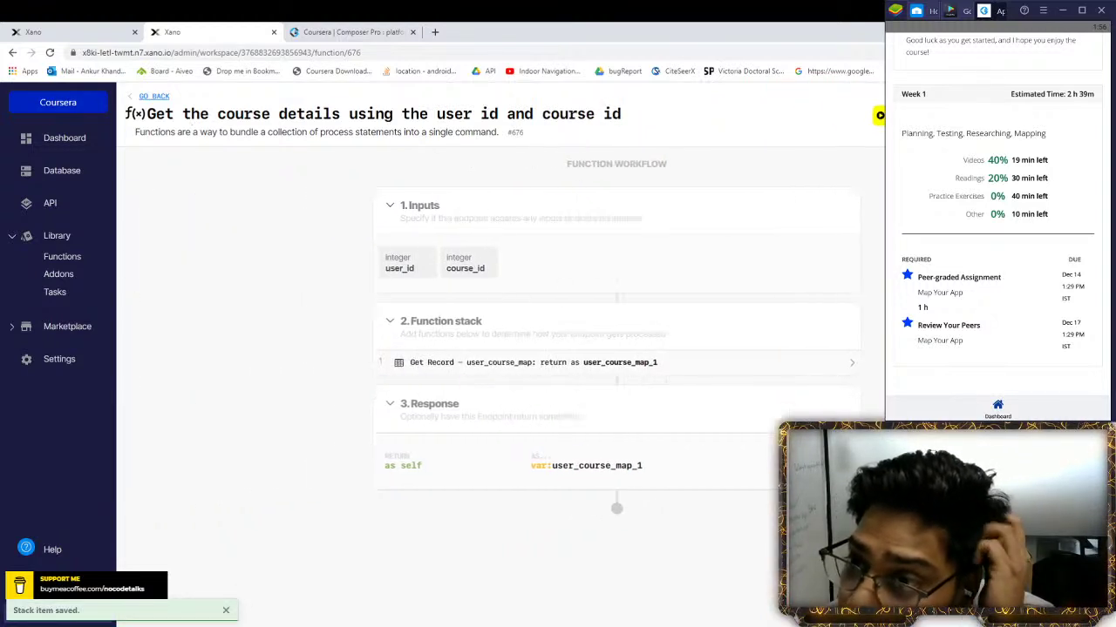
Debug-run the function with user_id 37 and course_id 1, then remove its Get Record step
click(772, 122)
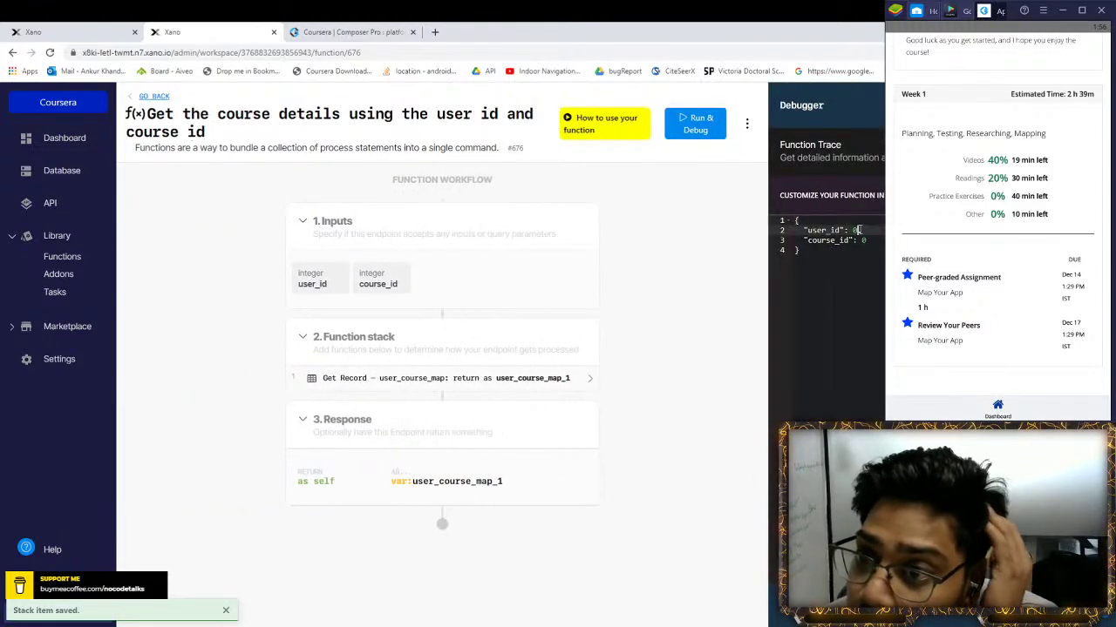
key(BackSpace)
text(37)
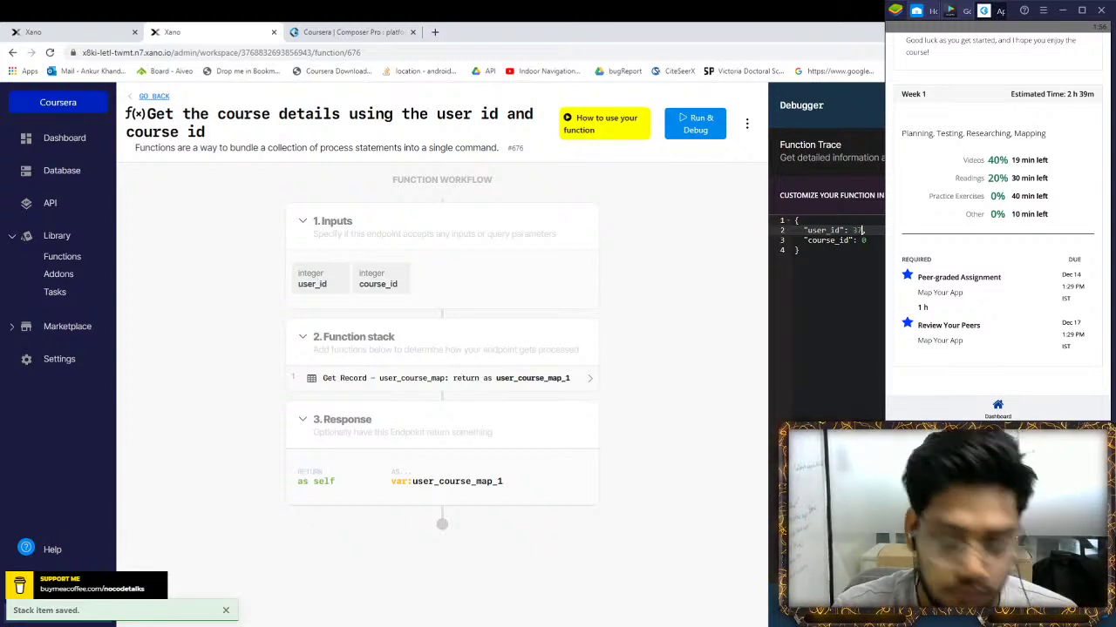
text(,)
click(865, 240)
key(BackSpace)
text(1)
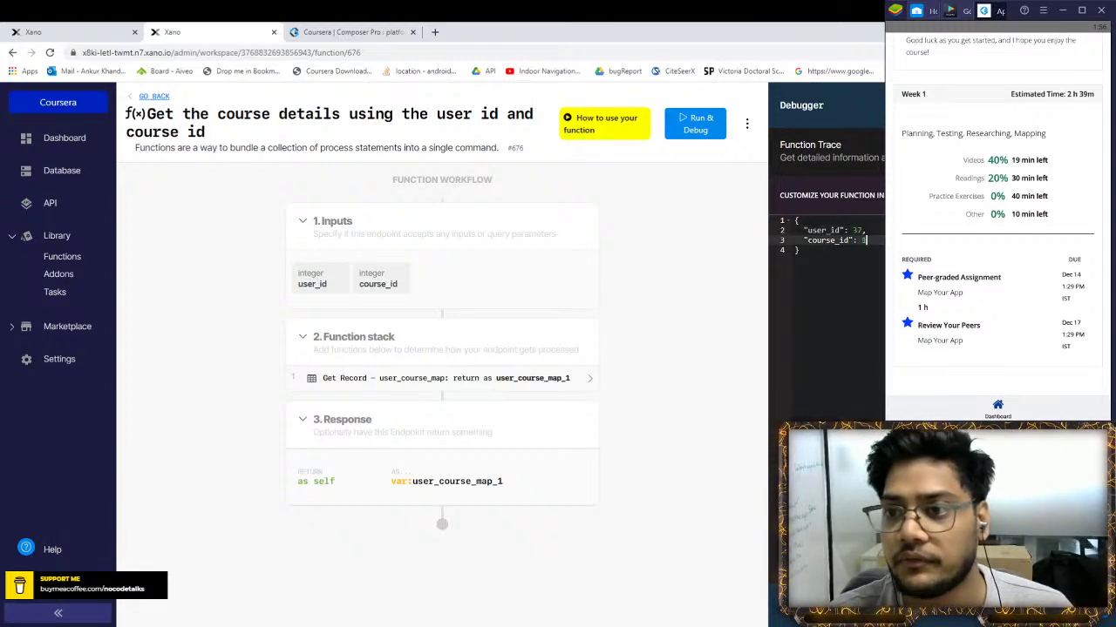
key(ctrl+Return)
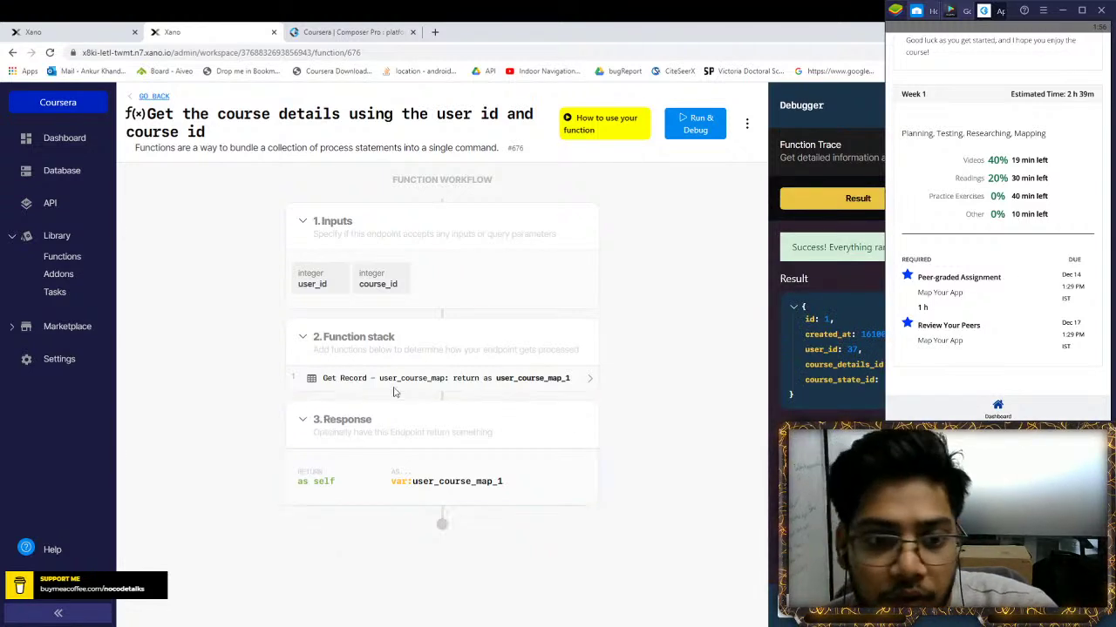
click(540, 378)
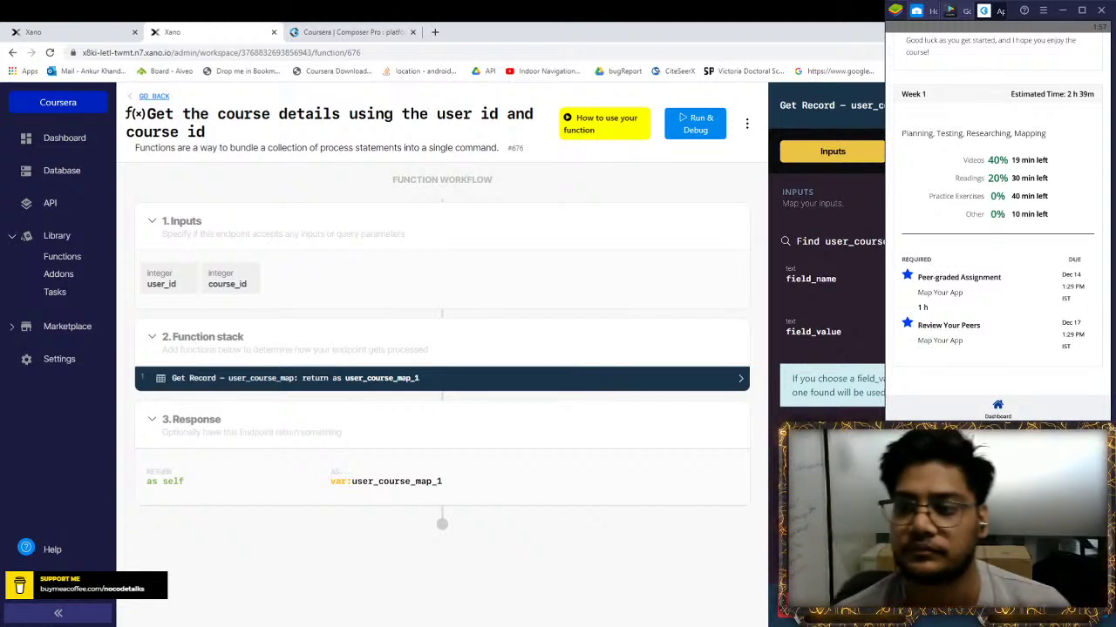
click(861, 378)
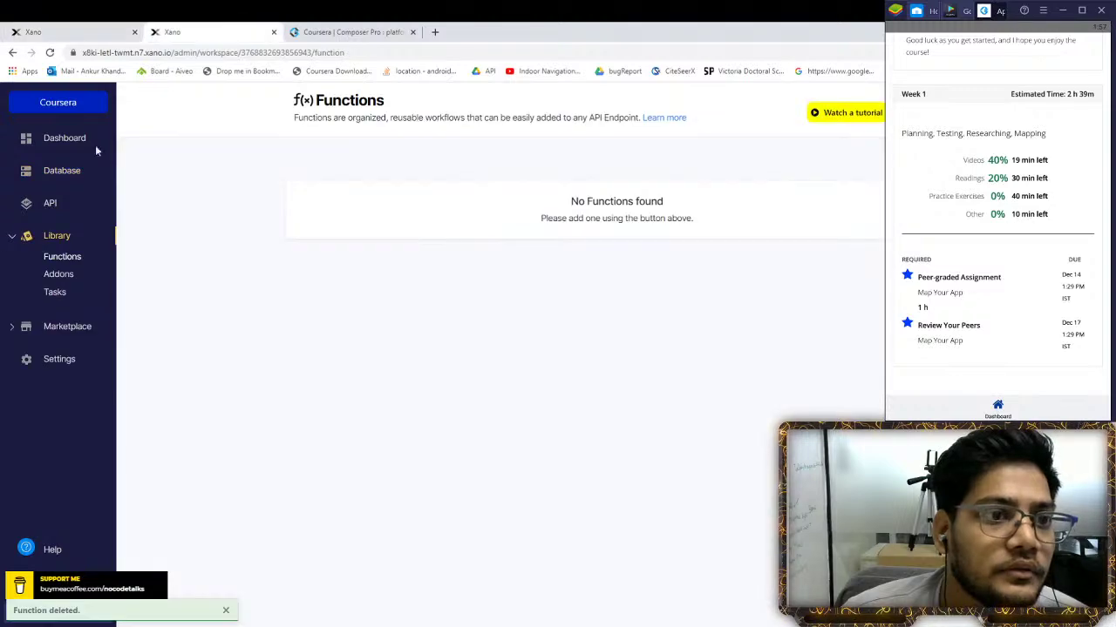
Open the Response fields of the Get Record user step in /user_course_details
click(54, 207)
click(389, 244)
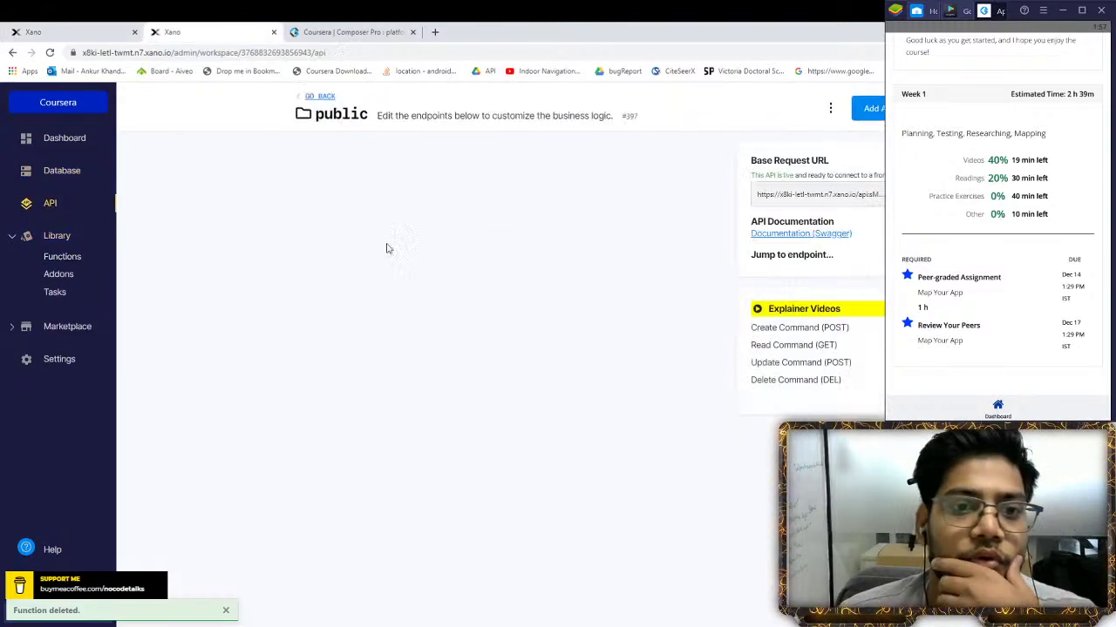
scroll(361, 217, down, 10)
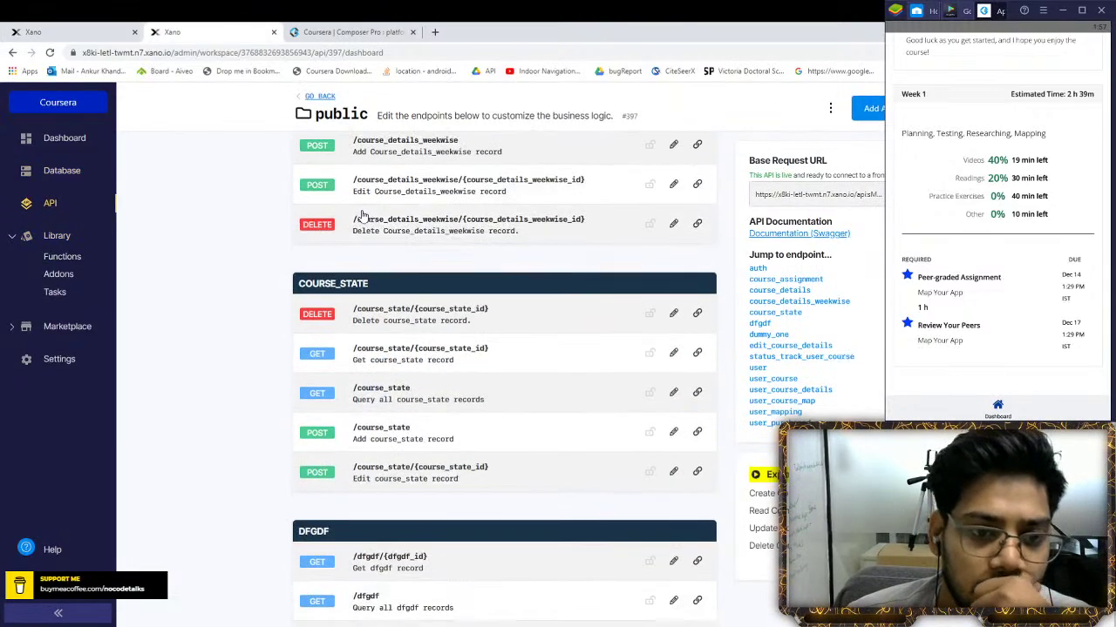
scroll(361, 217, down, 10)
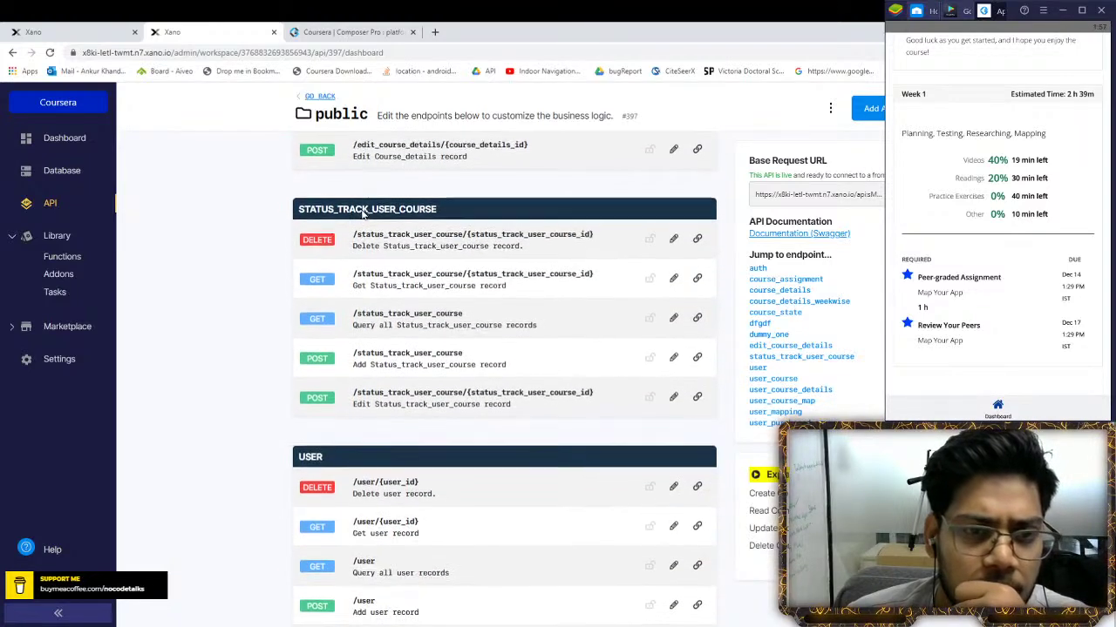
scroll(362, 215, down, 10)
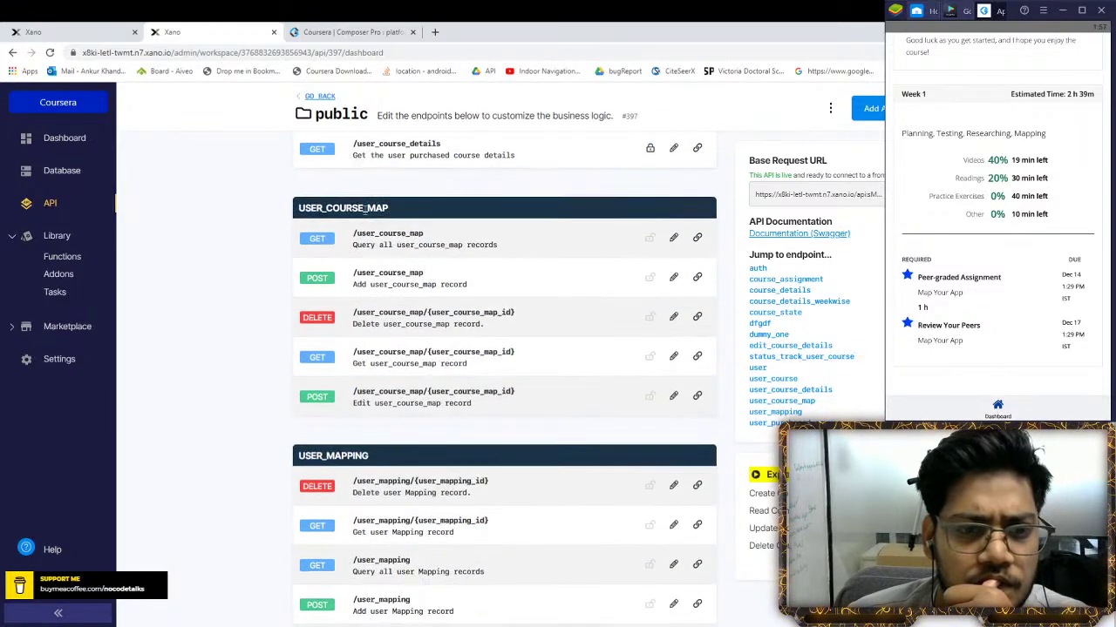
click(409, 155)
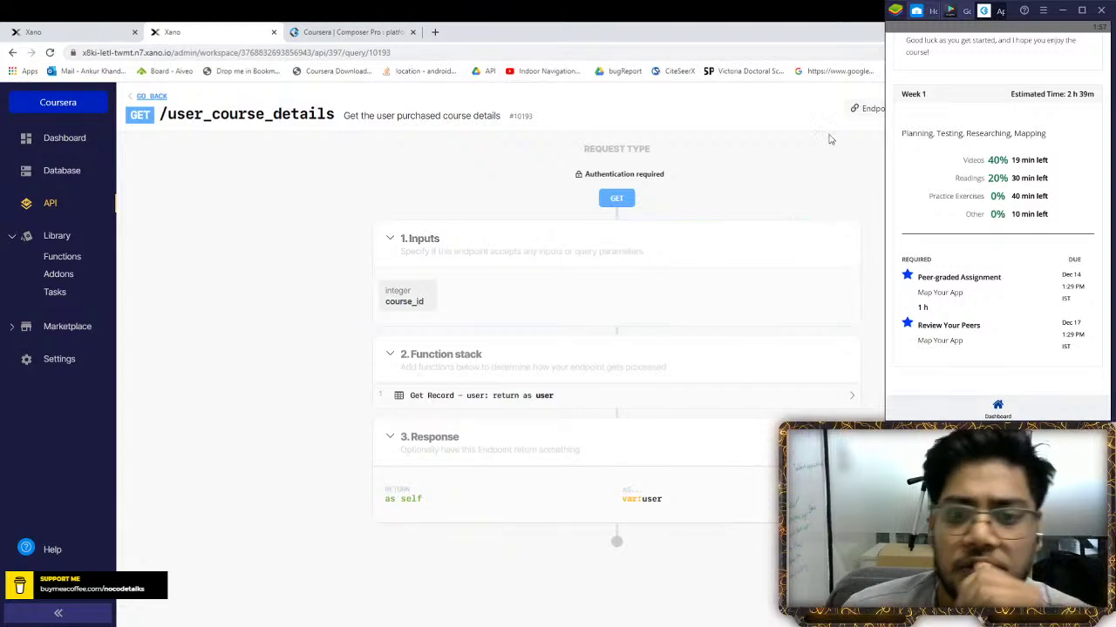
click(535, 398)
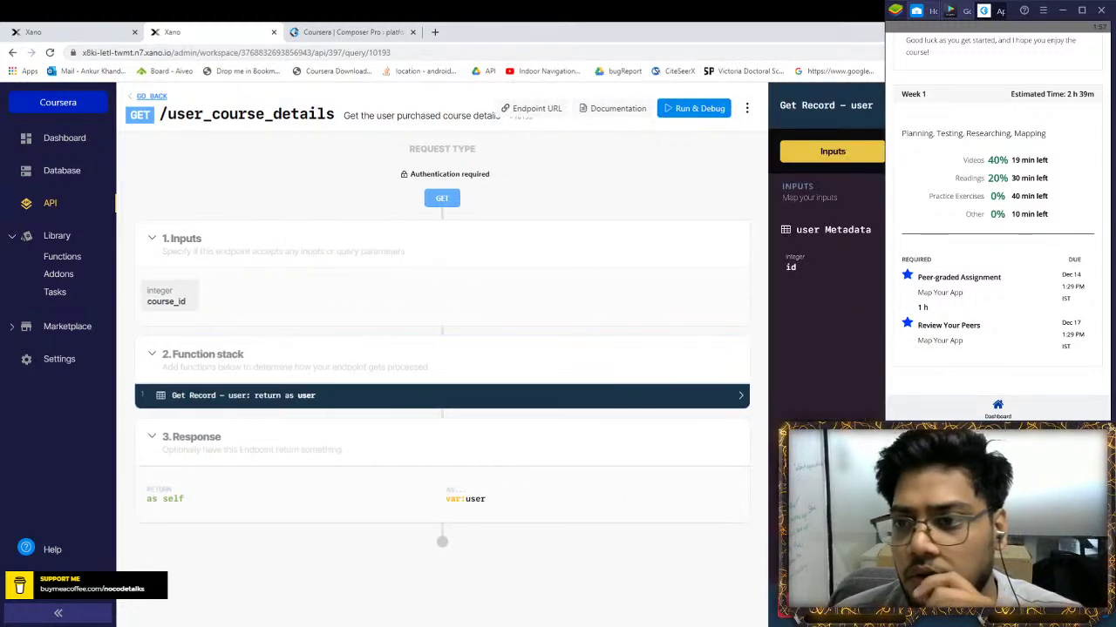
click(878, 151)
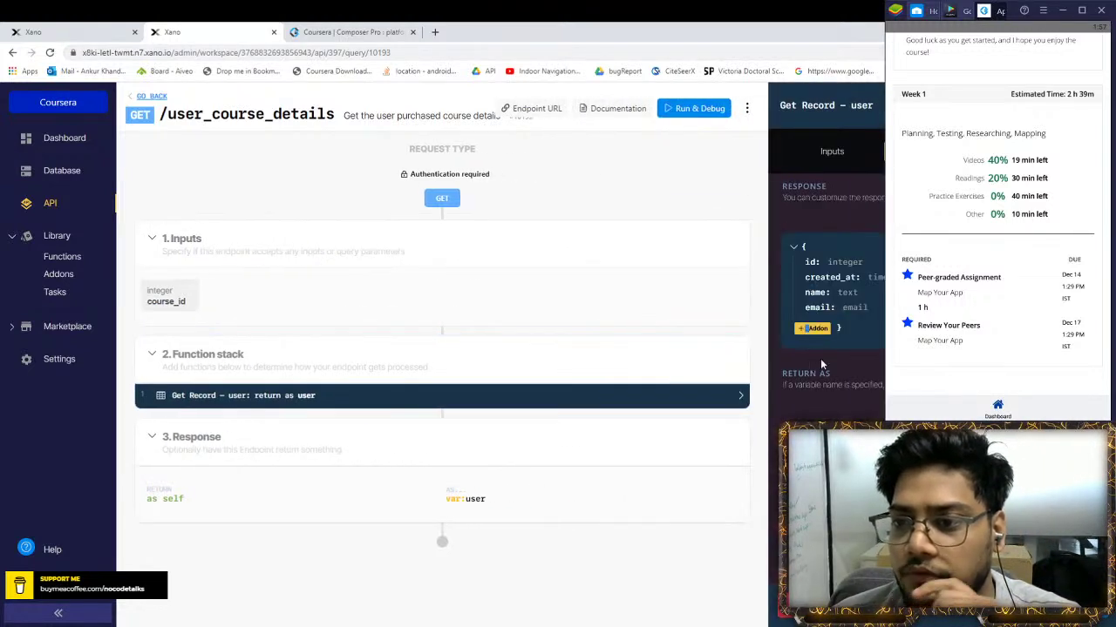
Start a new addon on the user_course_map table and choose its matching fields
click(814, 329)
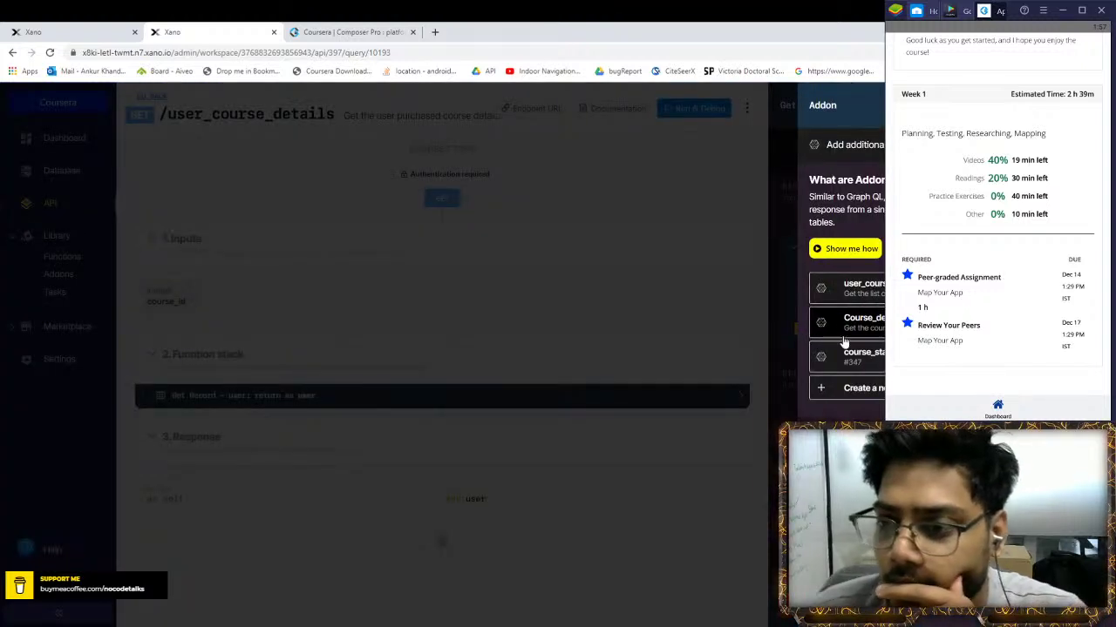
click(850, 388)
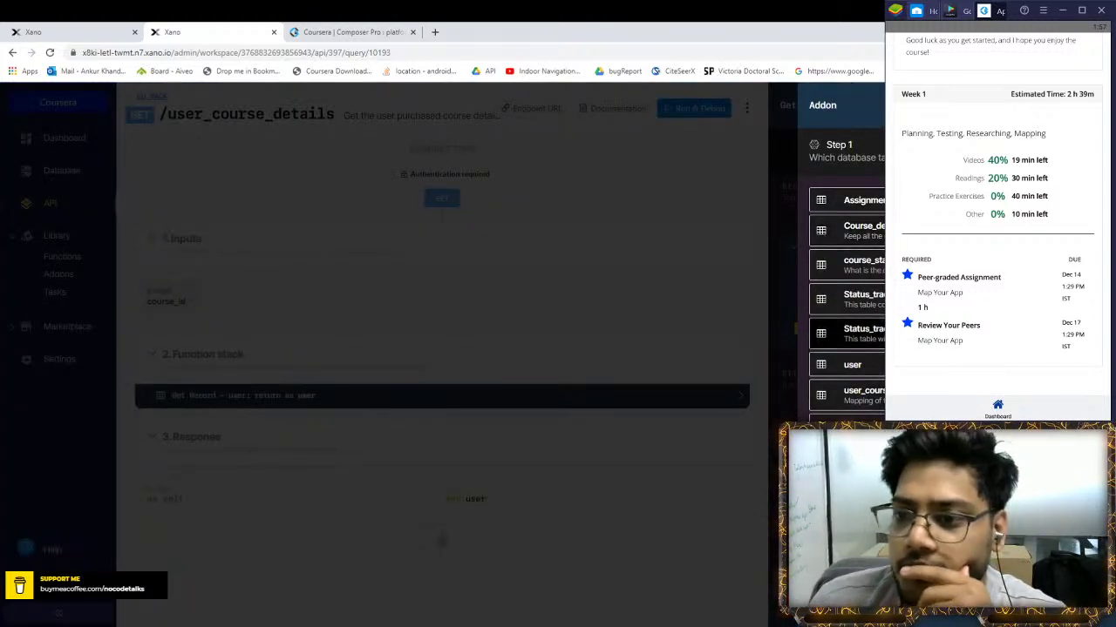
click(858, 396)
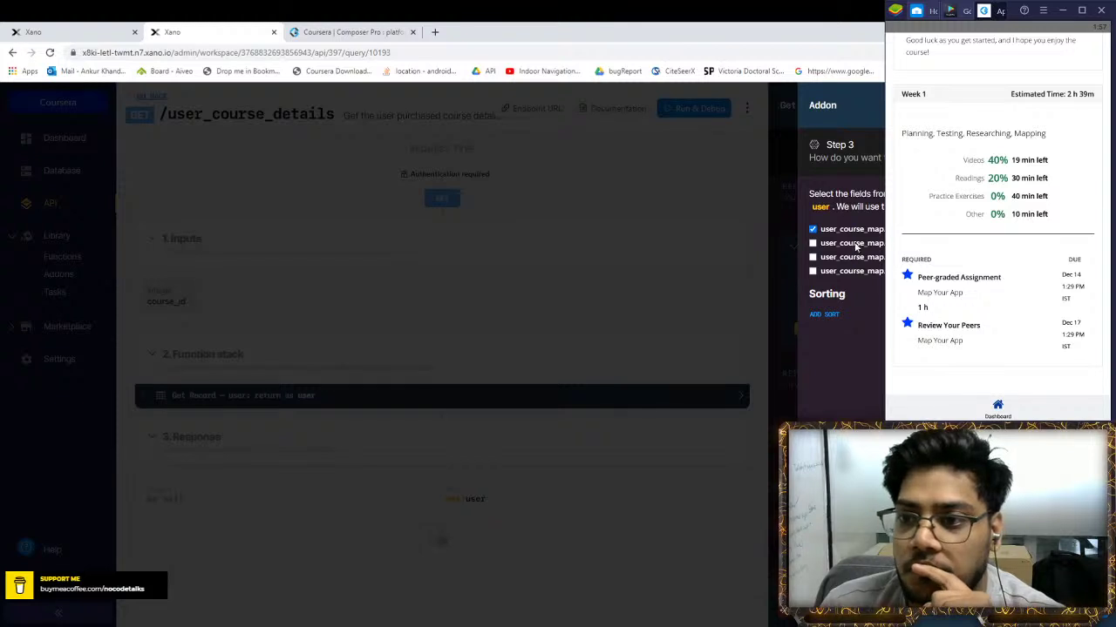
click(813, 229)
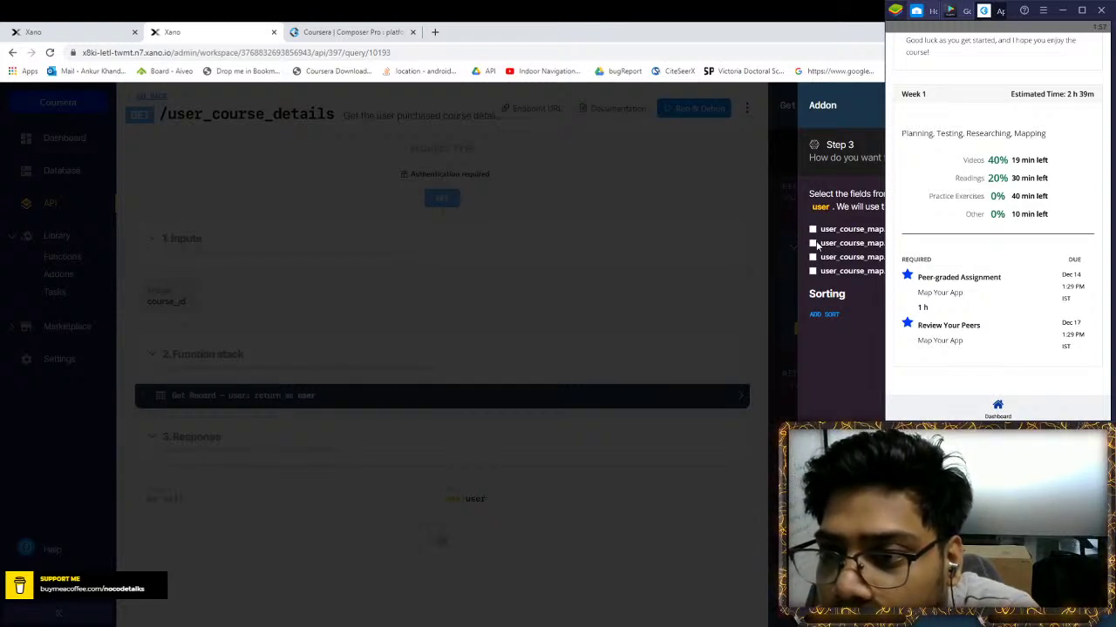
click(812, 244)
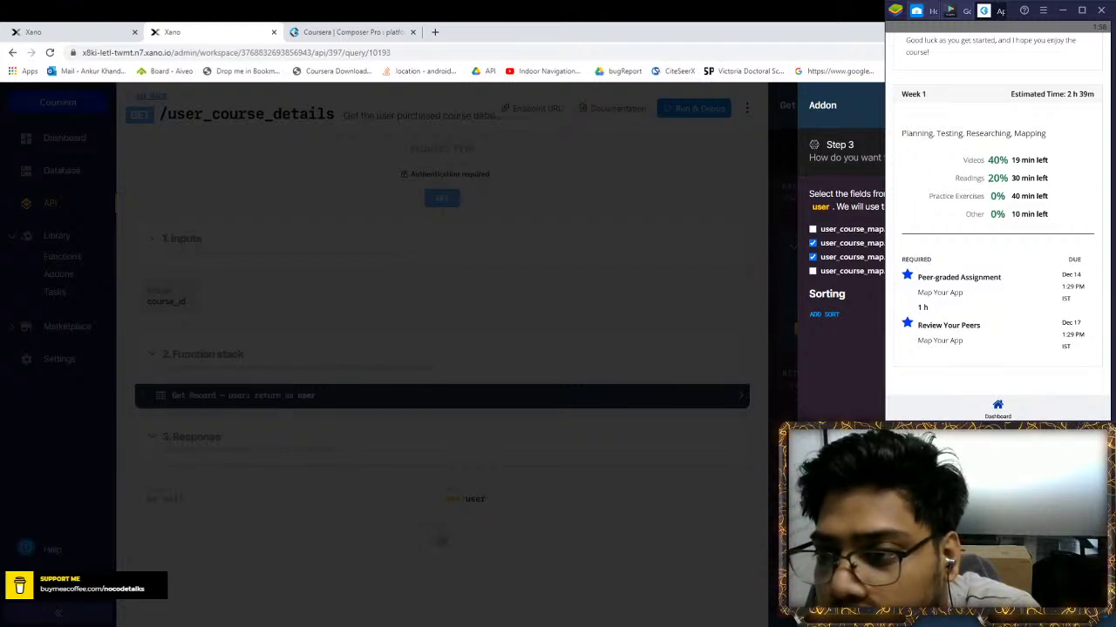
Keep the suggested addon name and create the _user_course_map addon
key(ctrl+a)
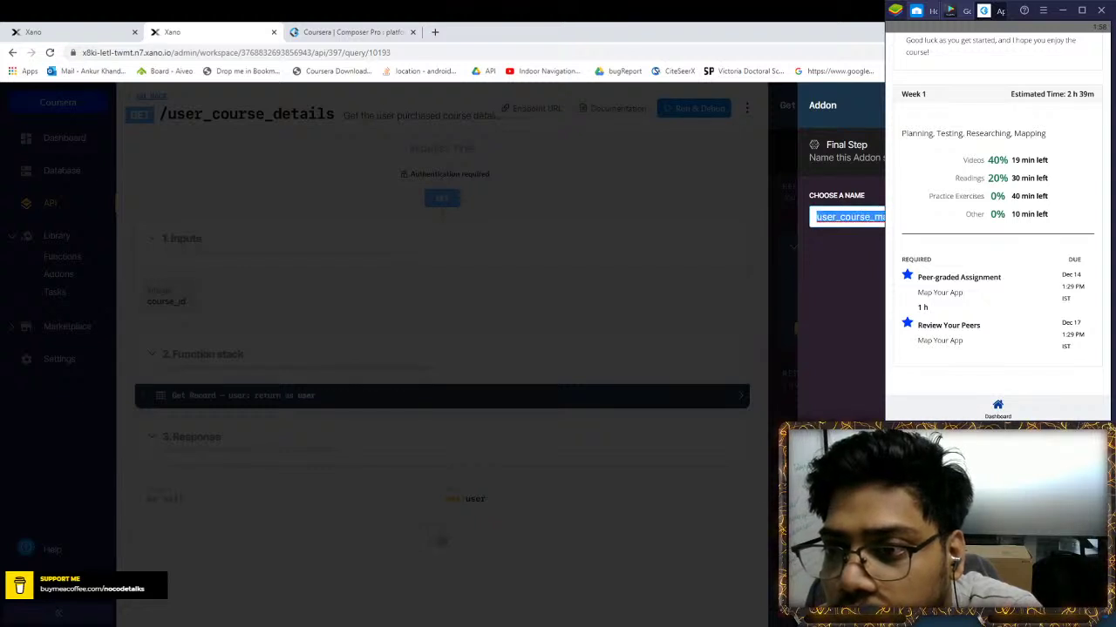
key(BackSpace)
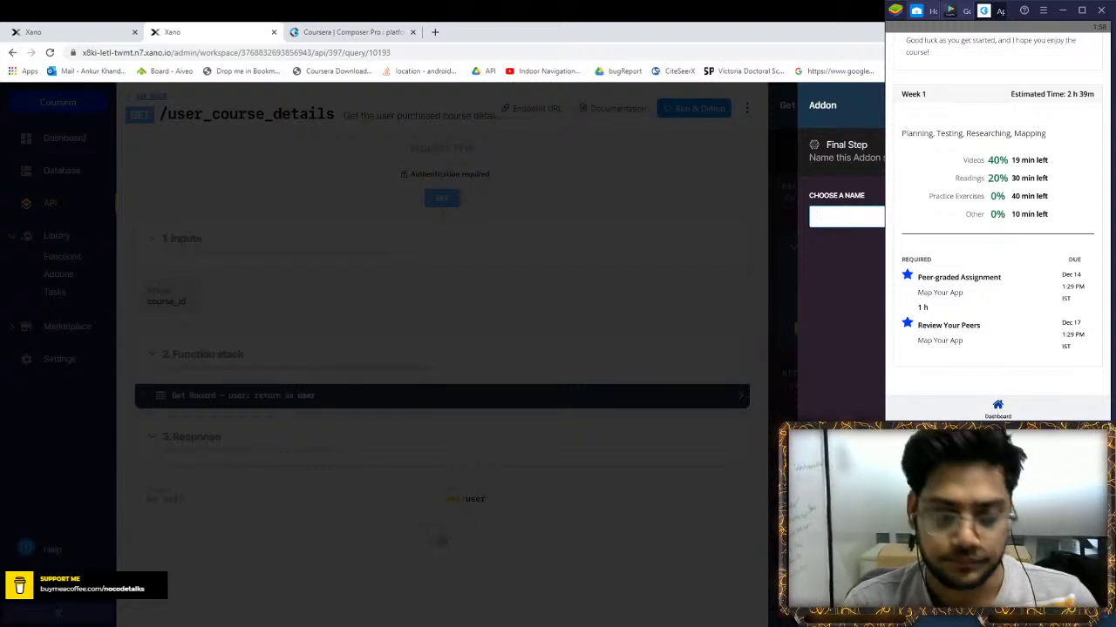
text(ge)
key(BackSpace)
key(BackSpace)
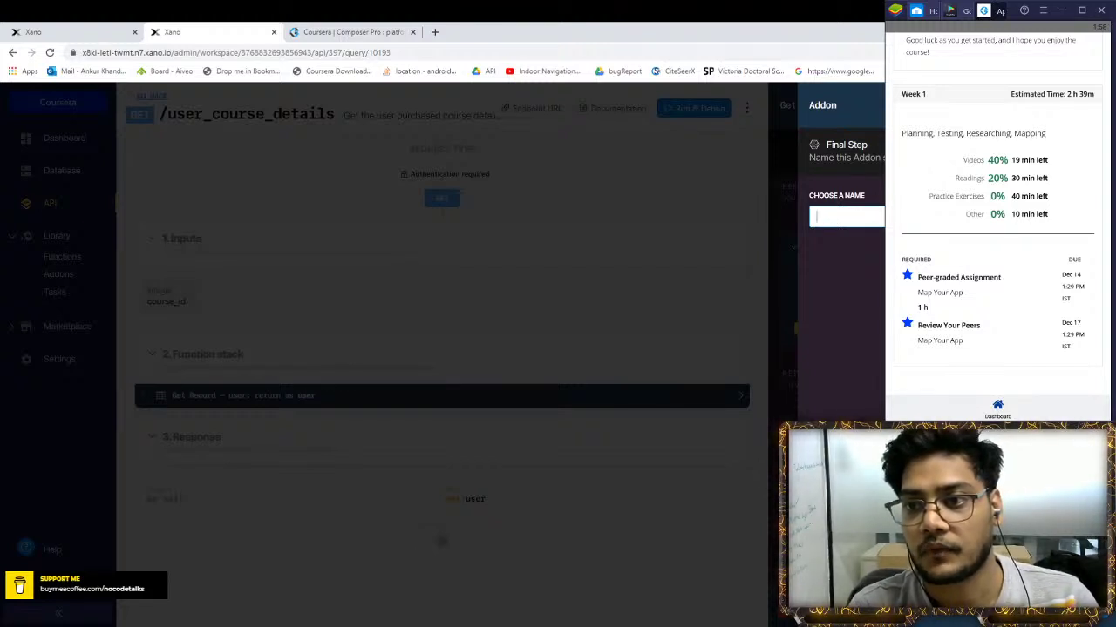
text(get)
key(BackSpace)
key(BackSpace)
key(BackSpace)
text(get)
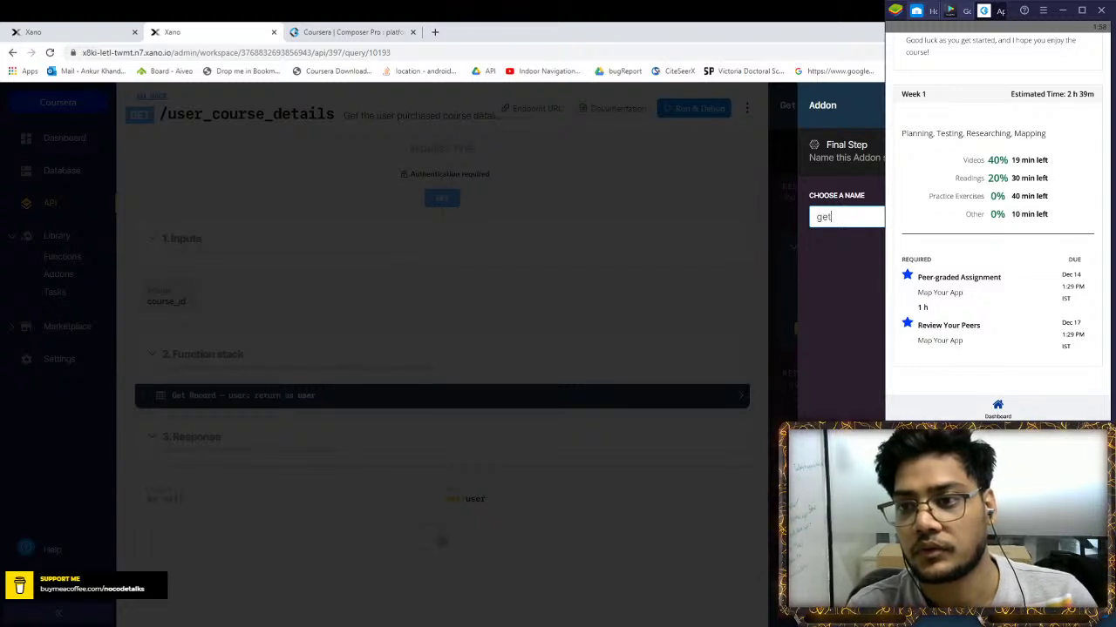
key(ctrl+z)
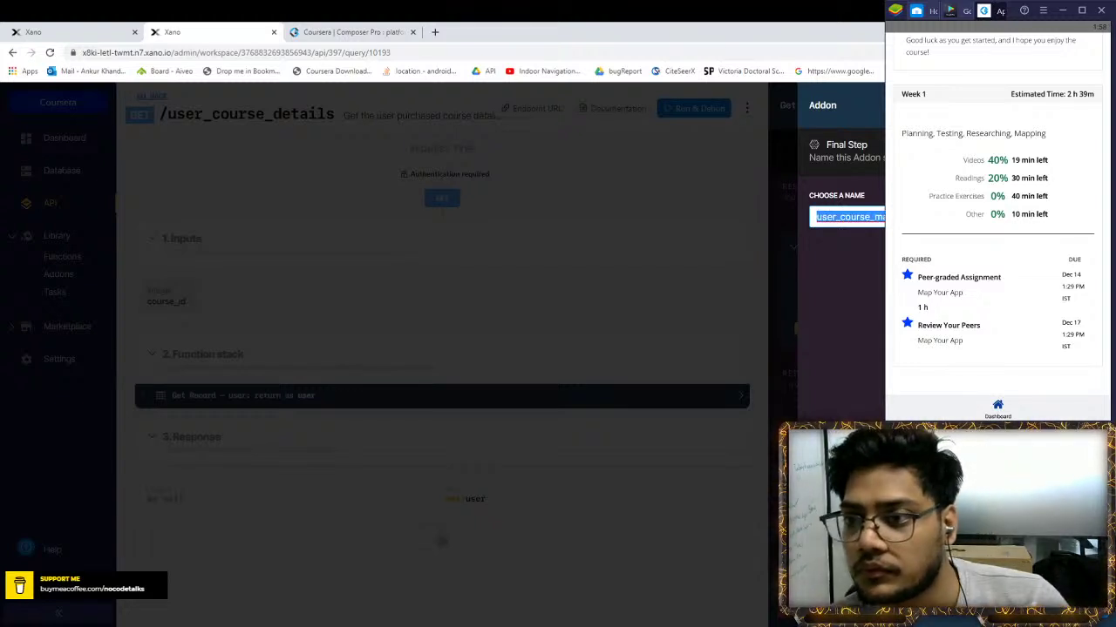
key(Right)
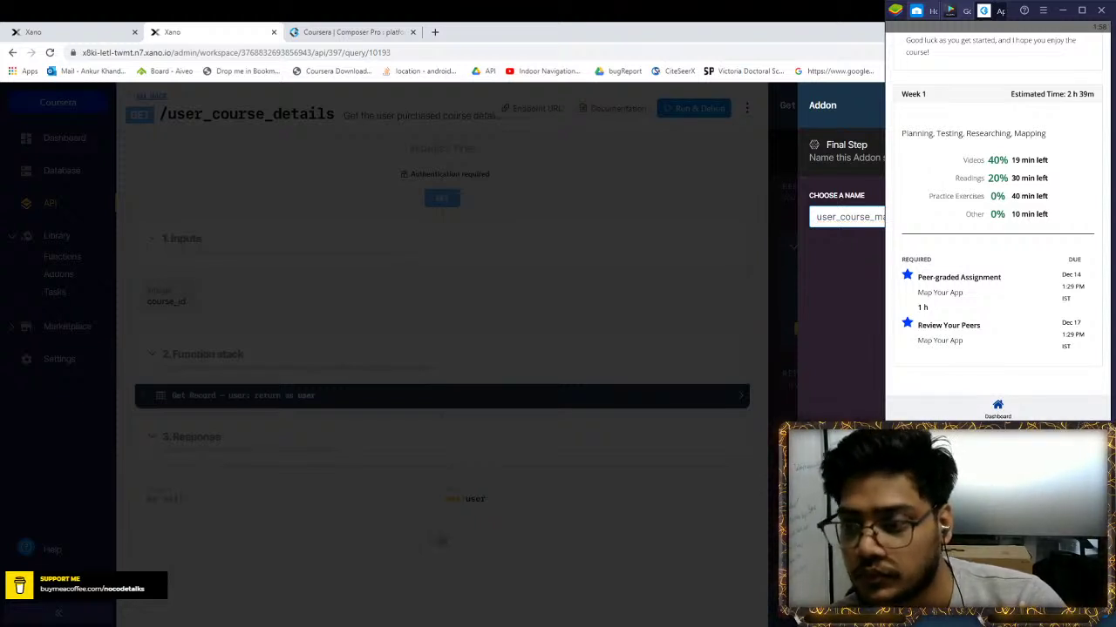
key(Return)
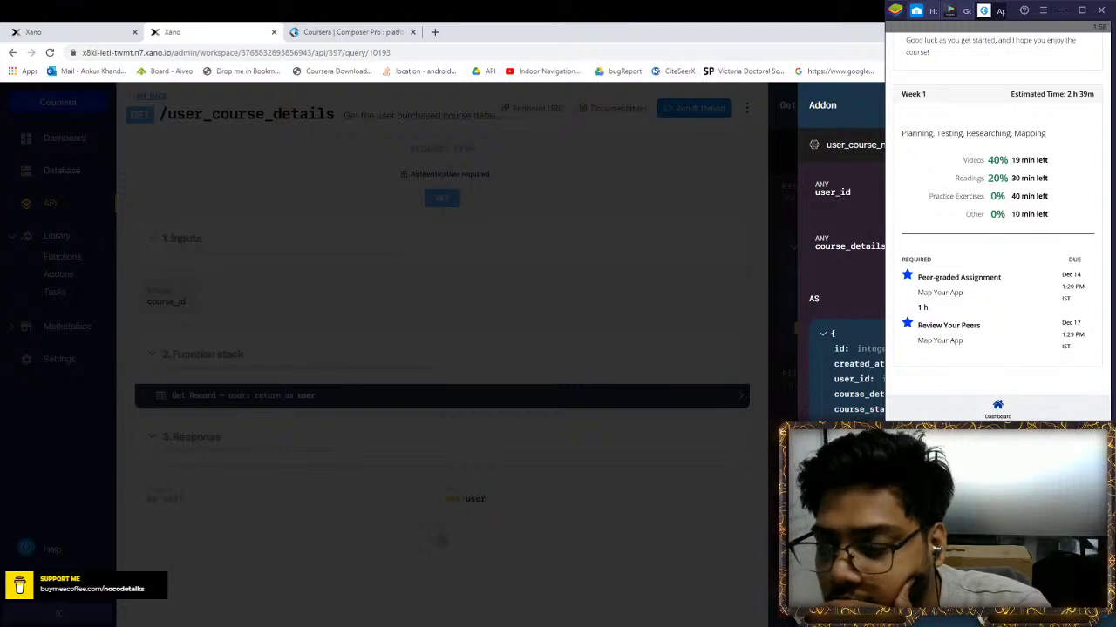
key(Escape)
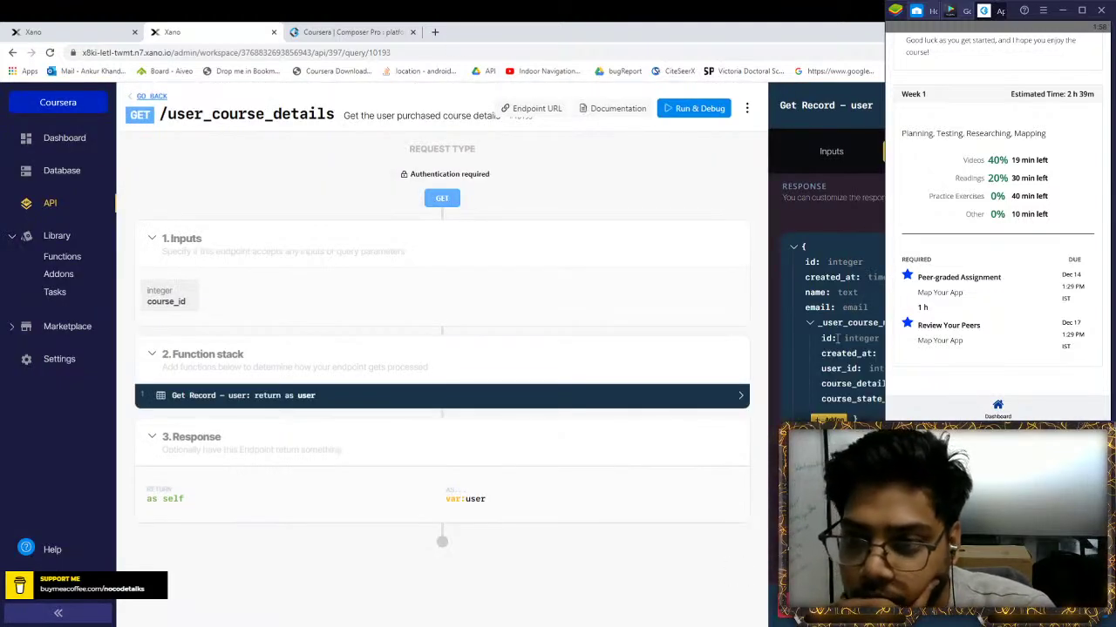
Save the Get Record step, rerun the endpoint with a fresh auth token, then view user_course_map
key(Escape)
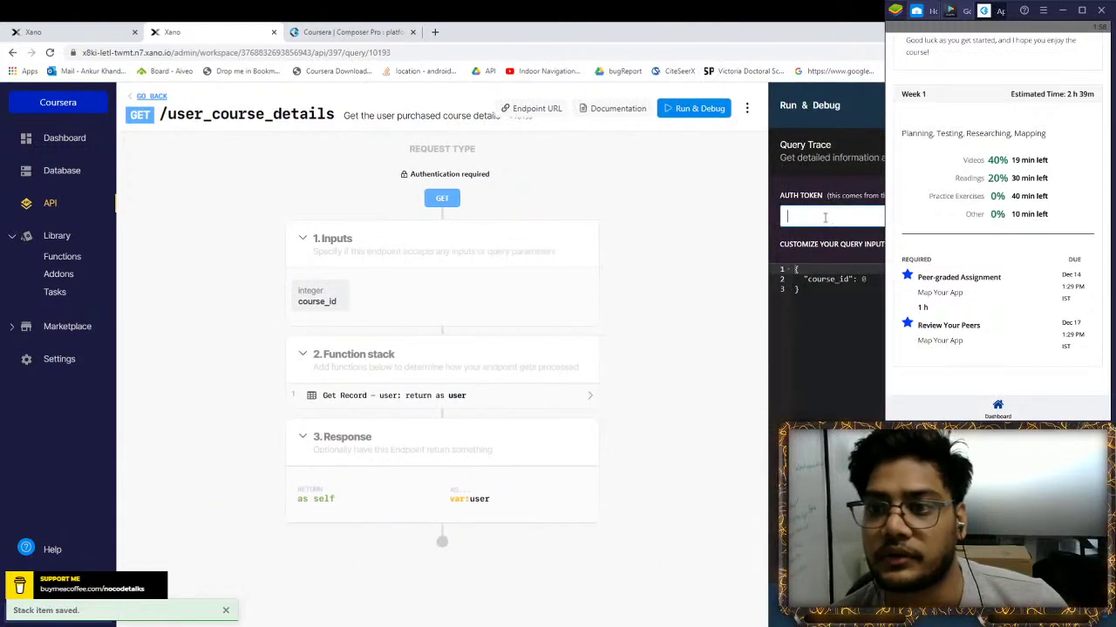
key(ctrl+a)
key(BackSpace)
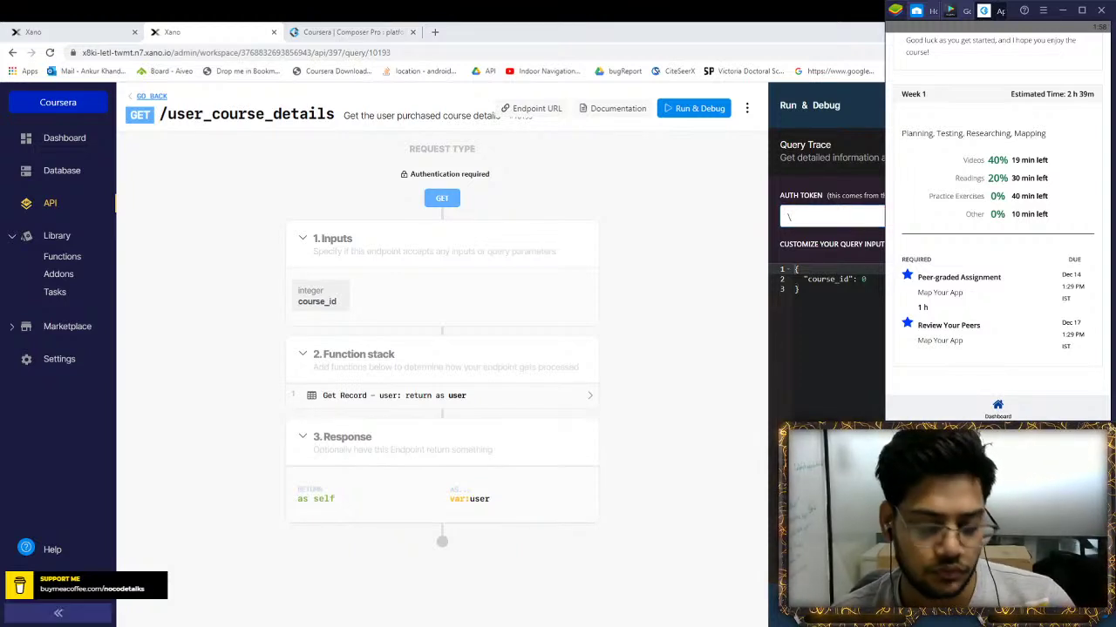
click(789, 216)
key(ctrl+v)
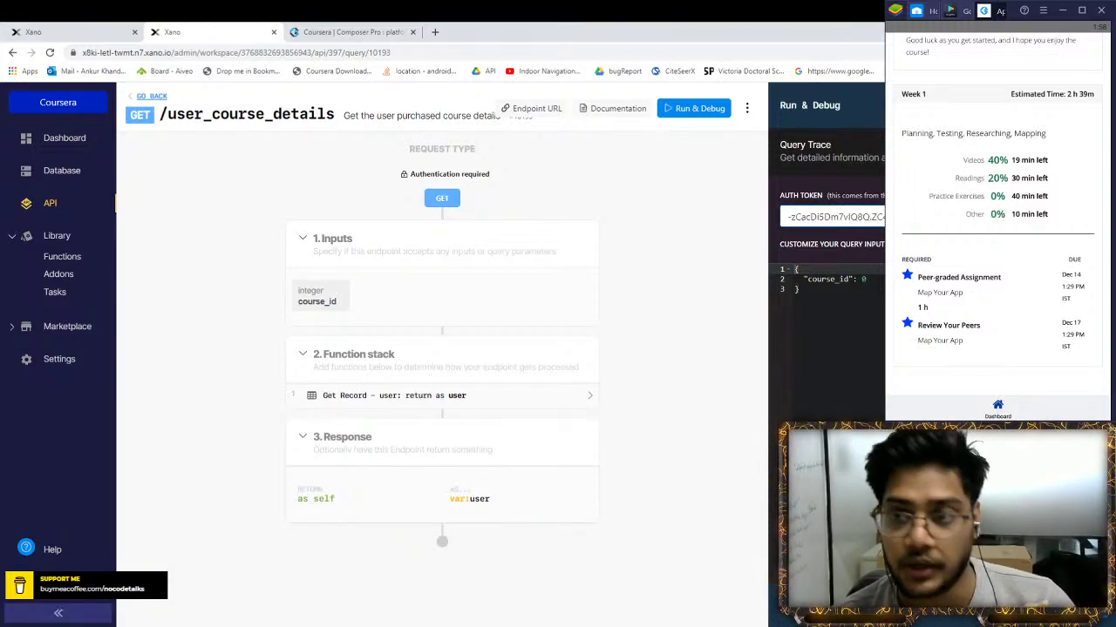
click(881, 279)
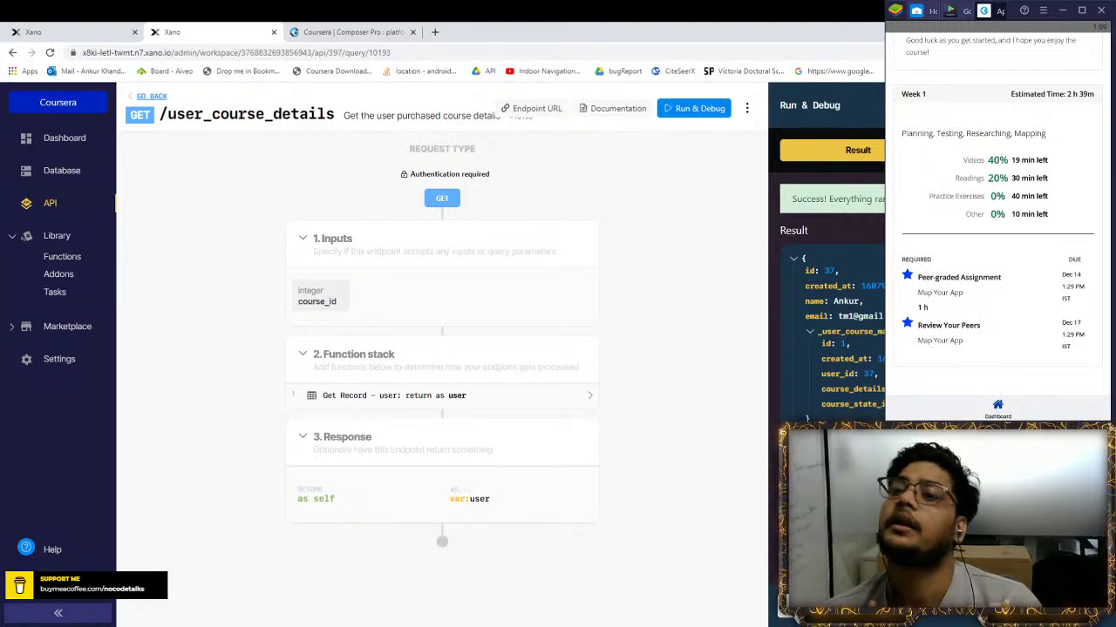
click(33, 32)
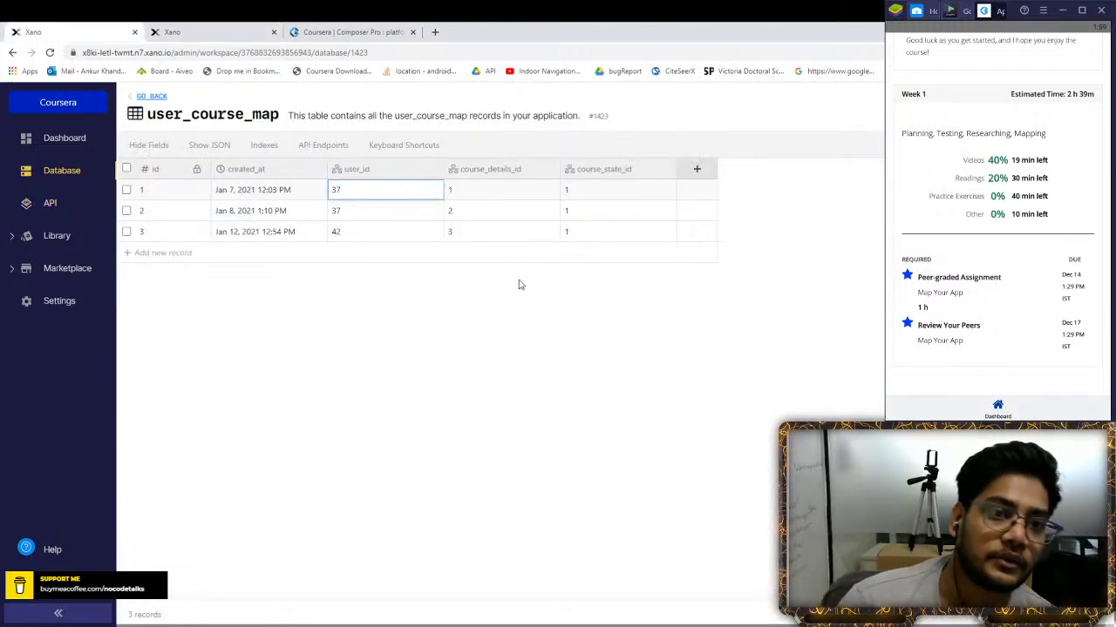
Inspect row 1's course_details_id and course_state_id values in user_course_map
click(448, 189)
click(439, 189)
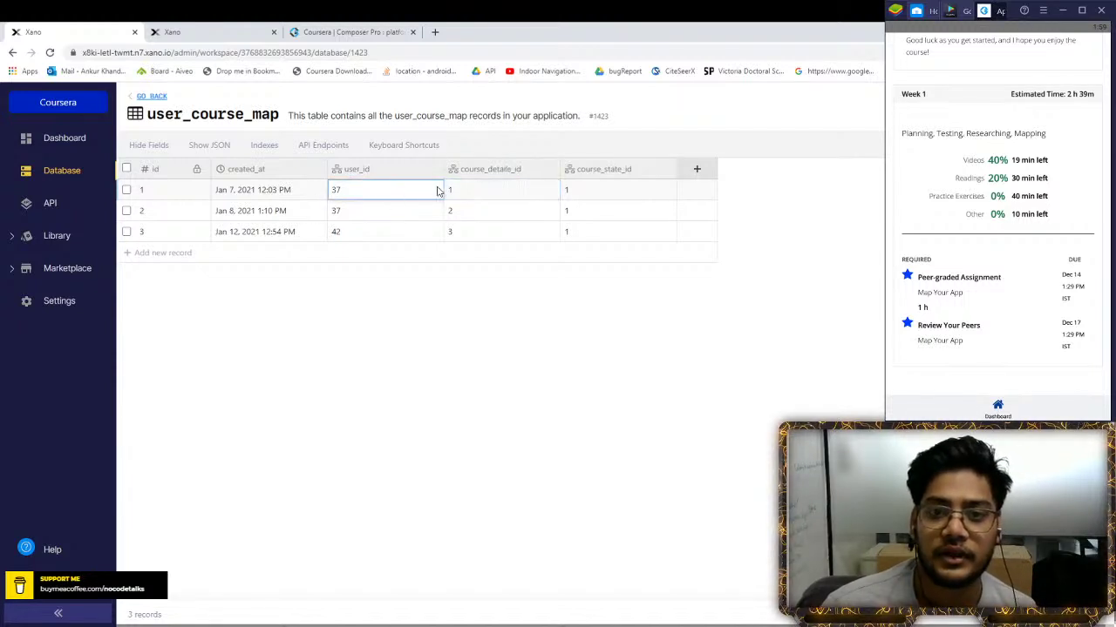
click(591, 190)
click(160, 188)
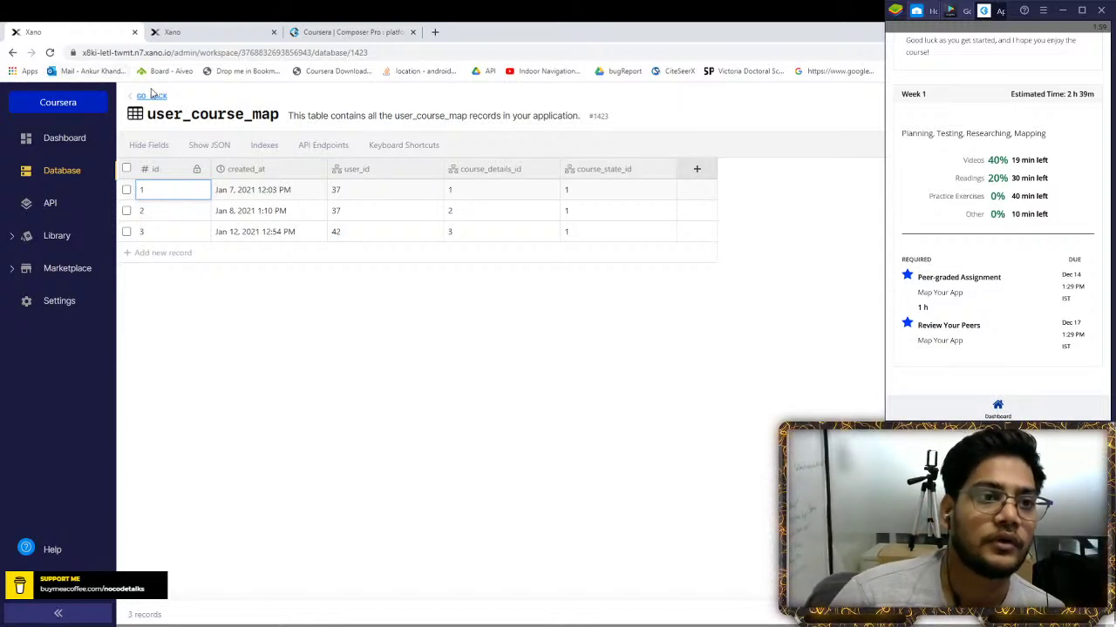
Review the Status_track_user_course_assignment, Weekwise_Course_details_global and Status_track_user_course tables
click(153, 96)
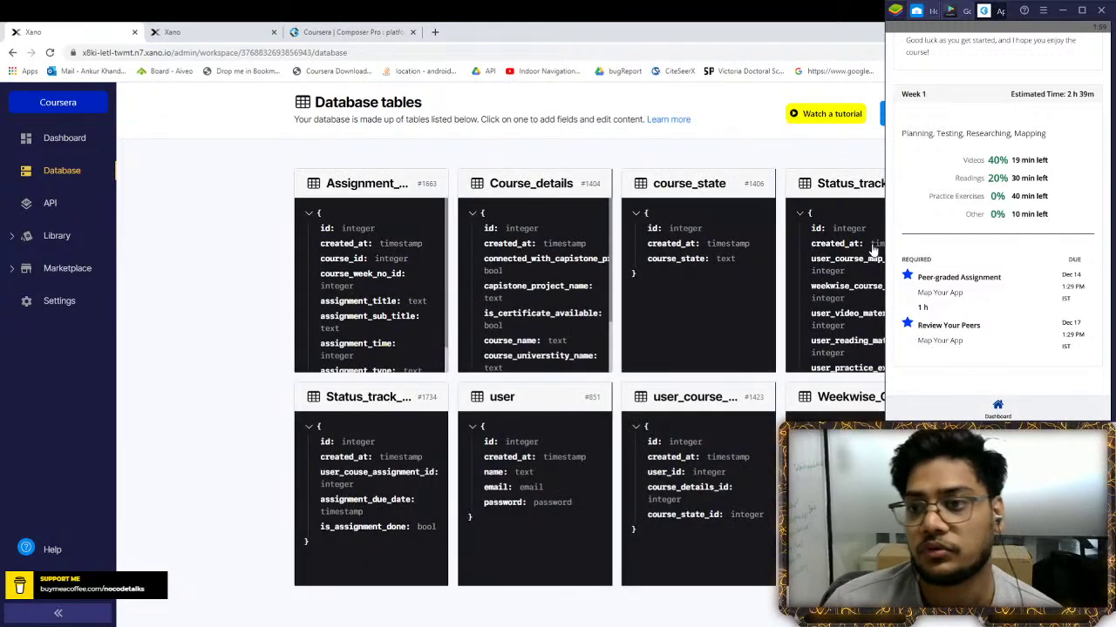
click(352, 434)
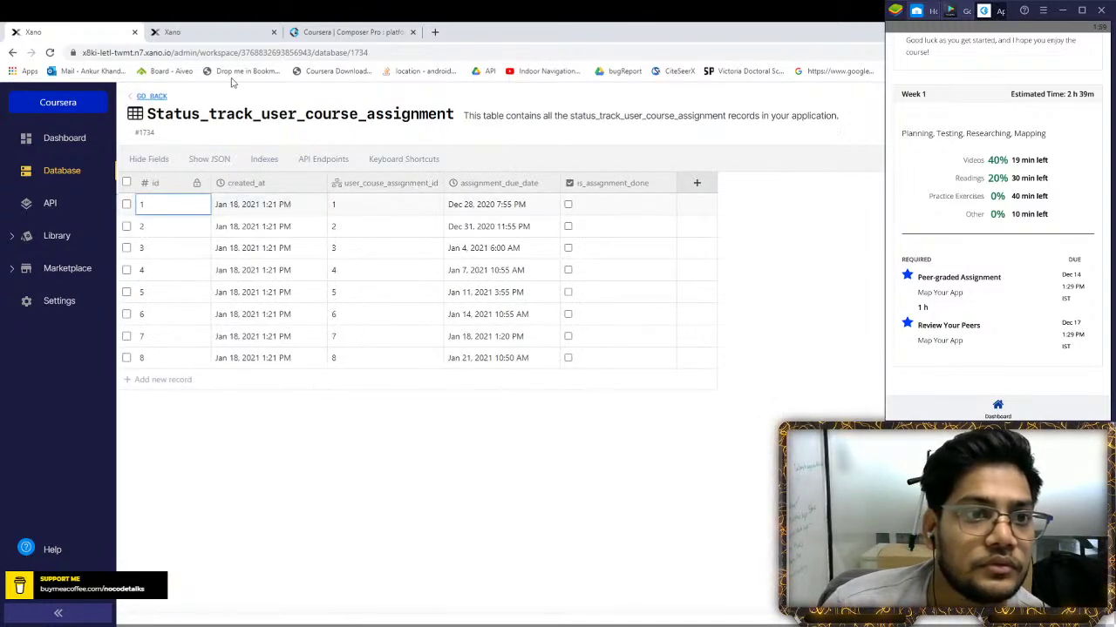
click(150, 97)
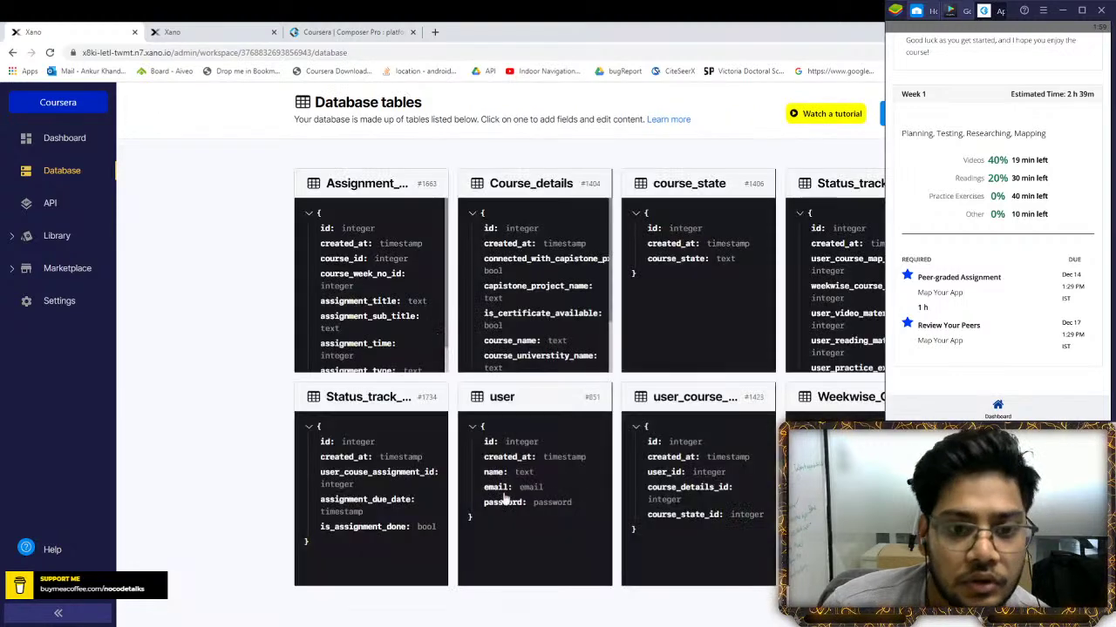
click(850, 398)
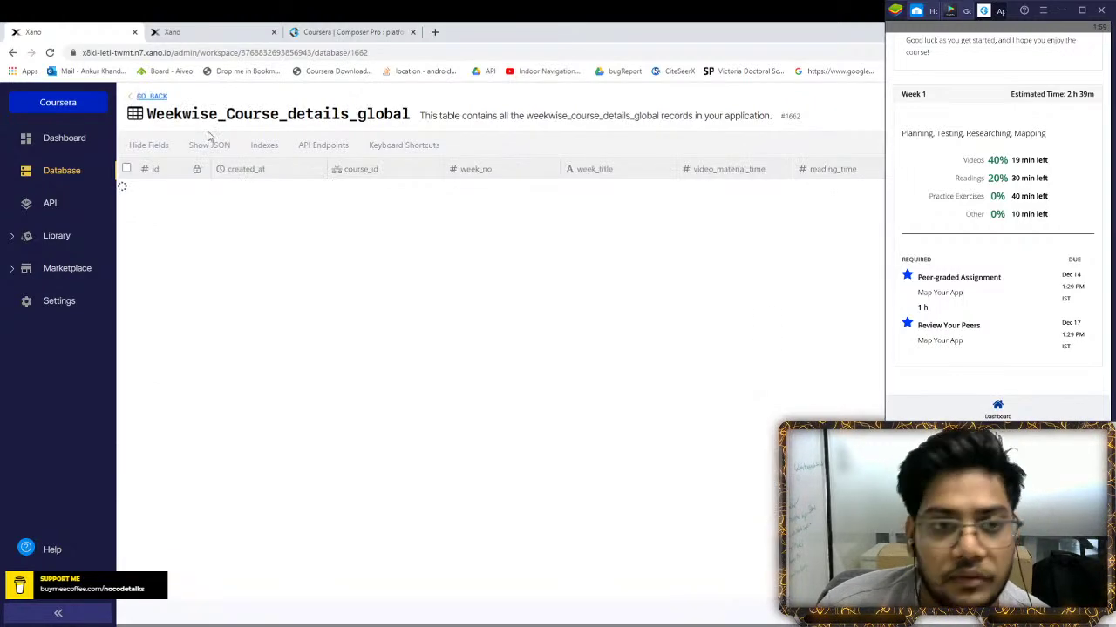
click(151, 96)
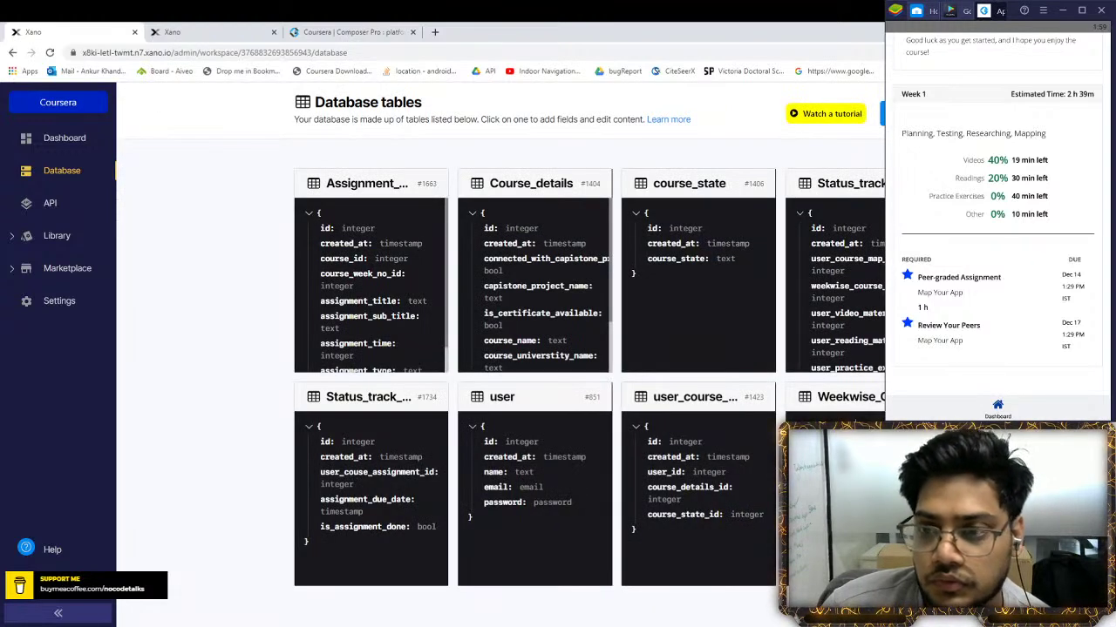
click(870, 278)
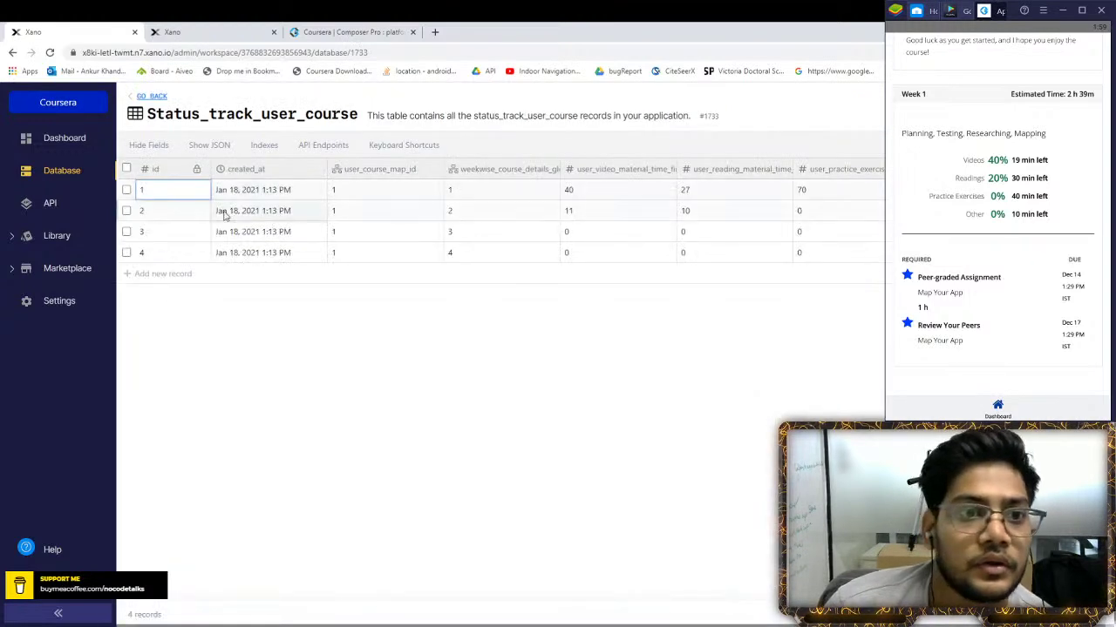
click(355, 194)
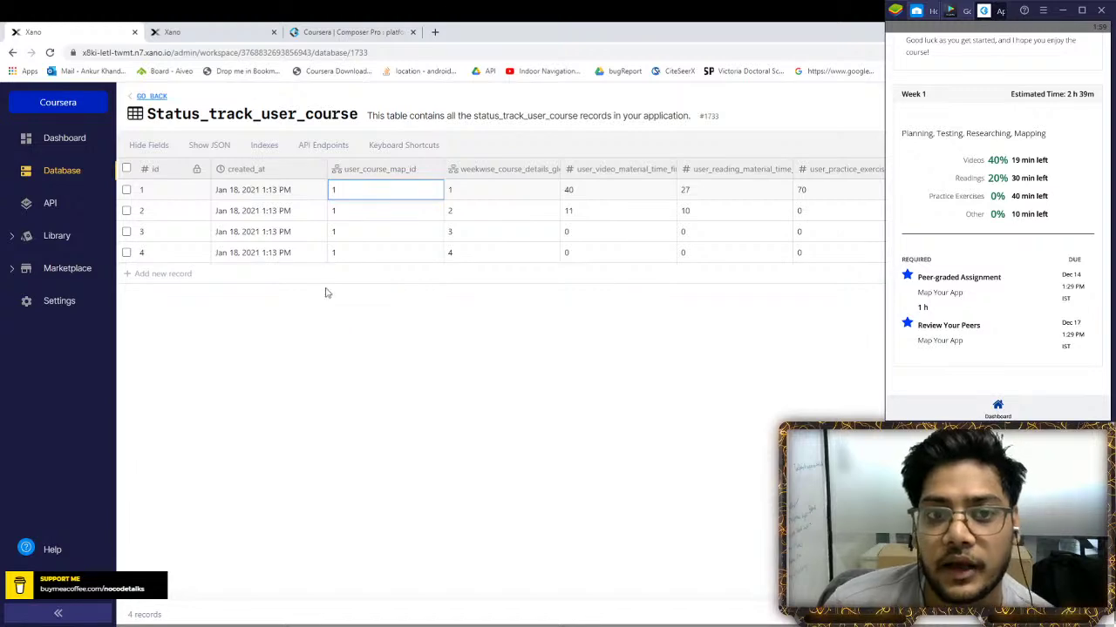
Return to the /user_course_details endpoint page
click(210, 32)
click(340, 31)
click(227, 28)
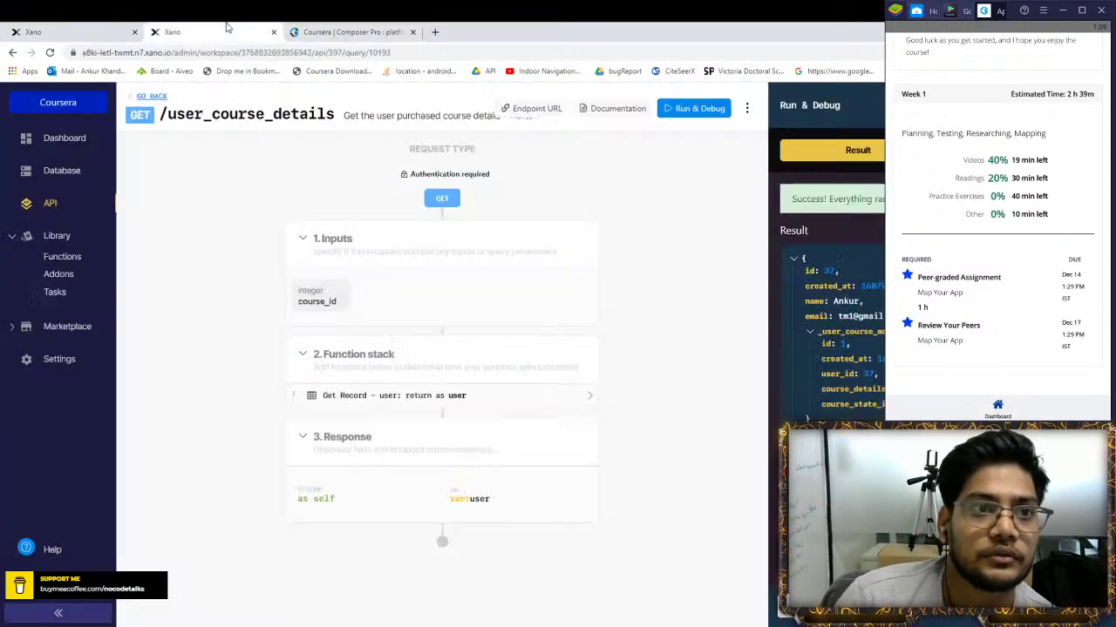
Load coursera.org in a new browser tab
click(435, 31)
text(co)
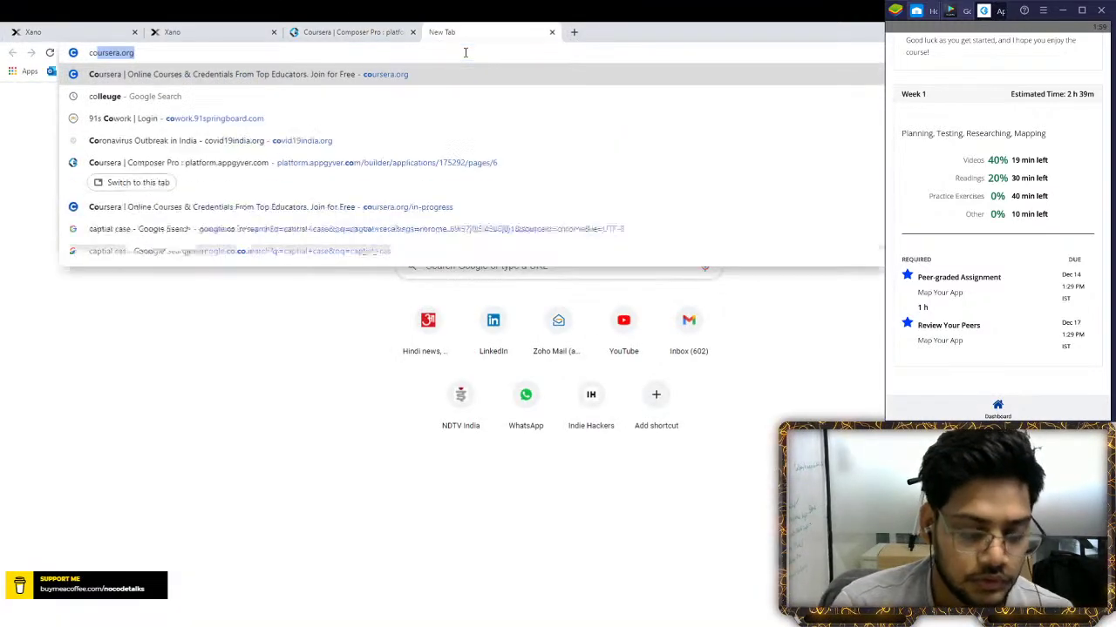
key(Return)
Open the Course Dashboard page from the Pages grid in AppGyver Composer Pro
click(336, 31)
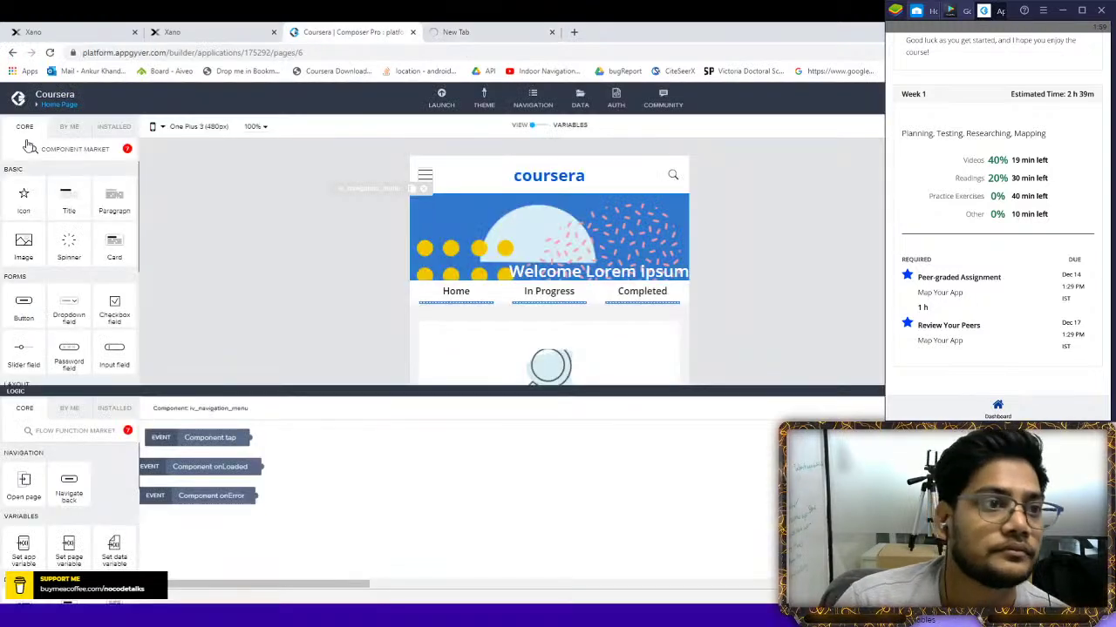
click(56, 103)
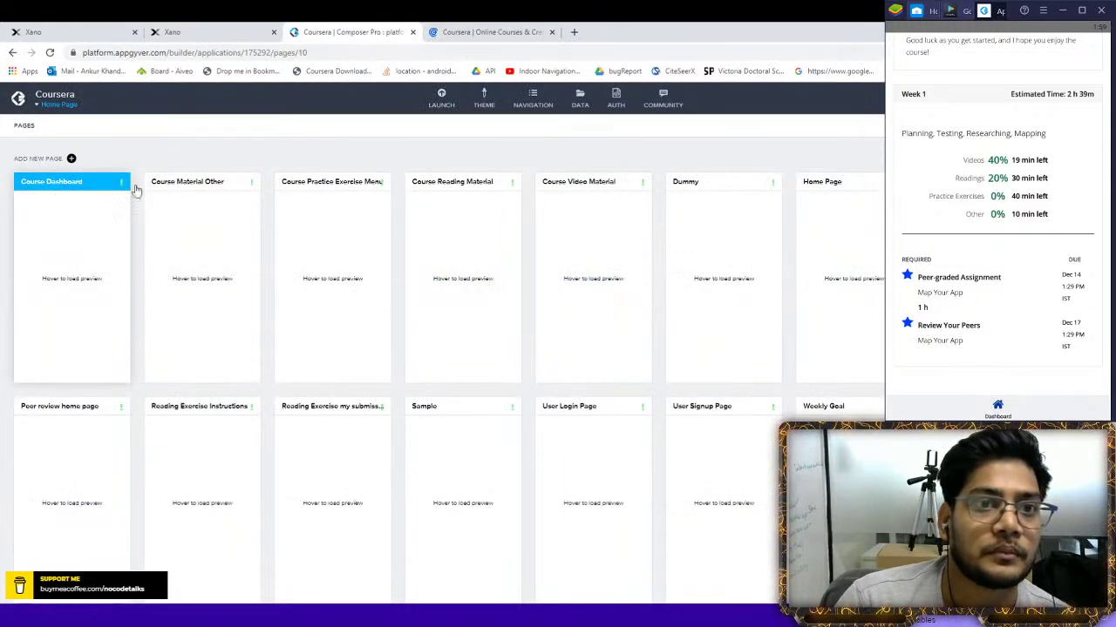
click(128, 191)
scroll(547, 236, down, 2)
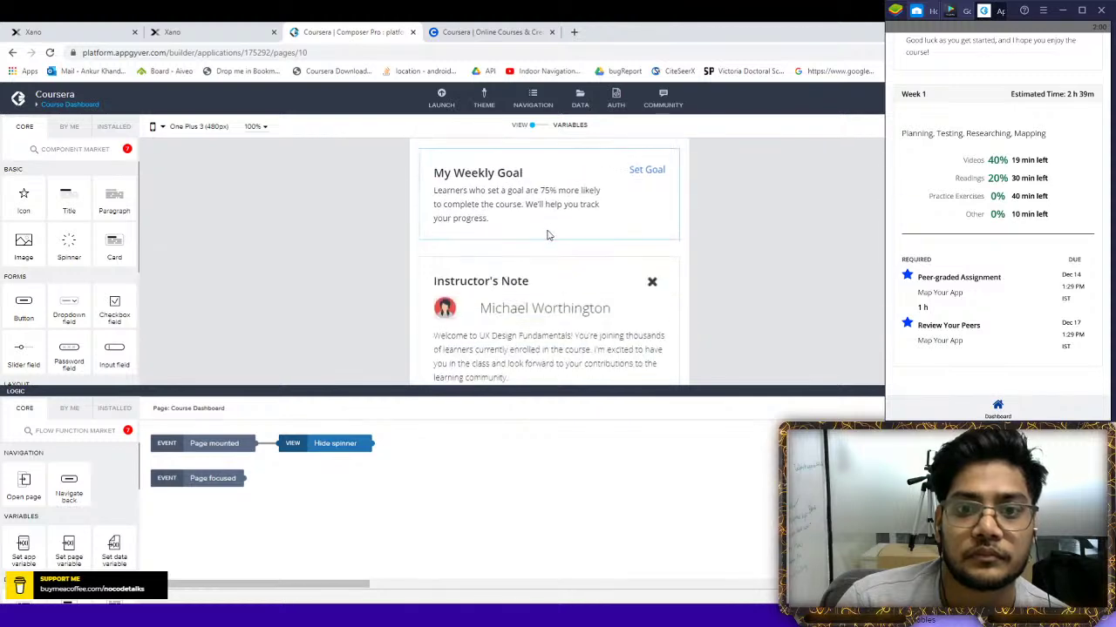
scroll(547, 235, down, 2)
key(ctrl+Tab)
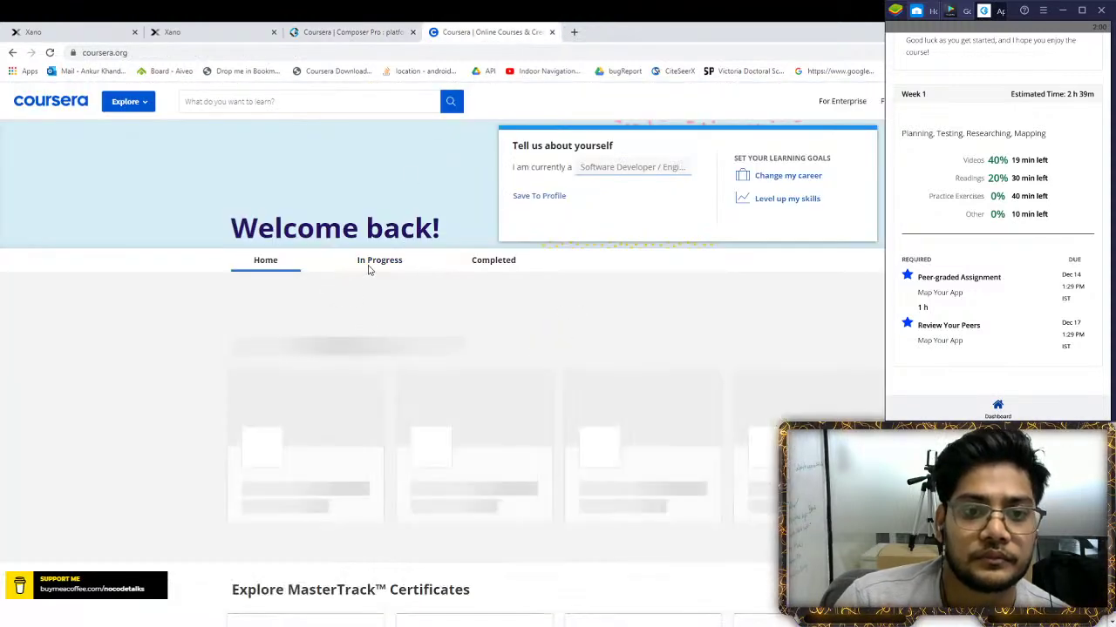
Open UX Design Fundamentals from the In Progress courses and close the old listing tab
click(392, 263)
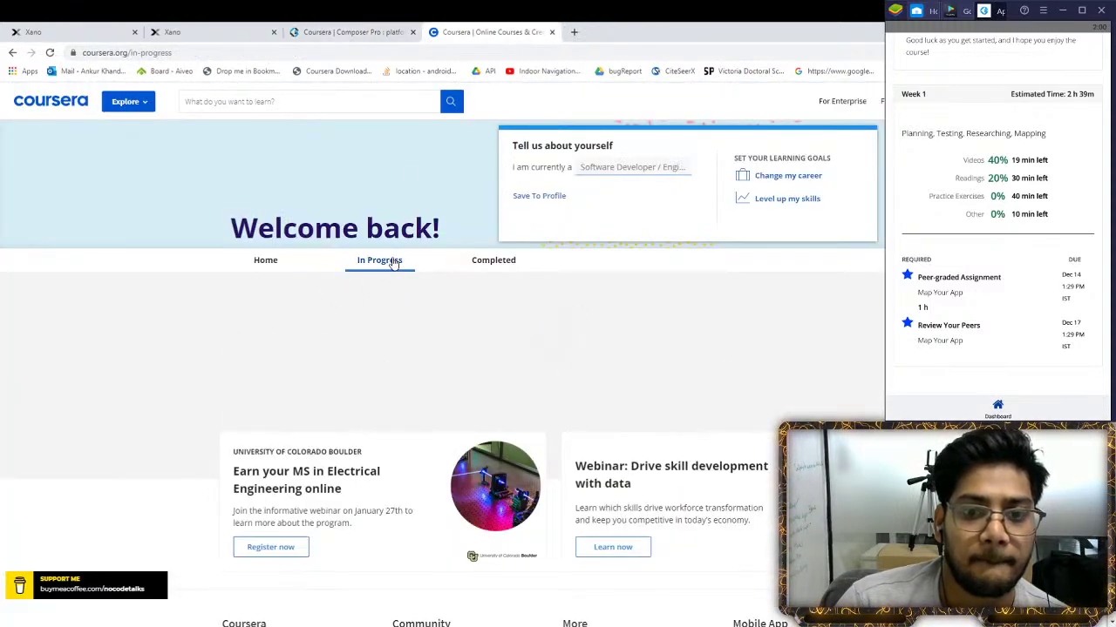
click(745, 410)
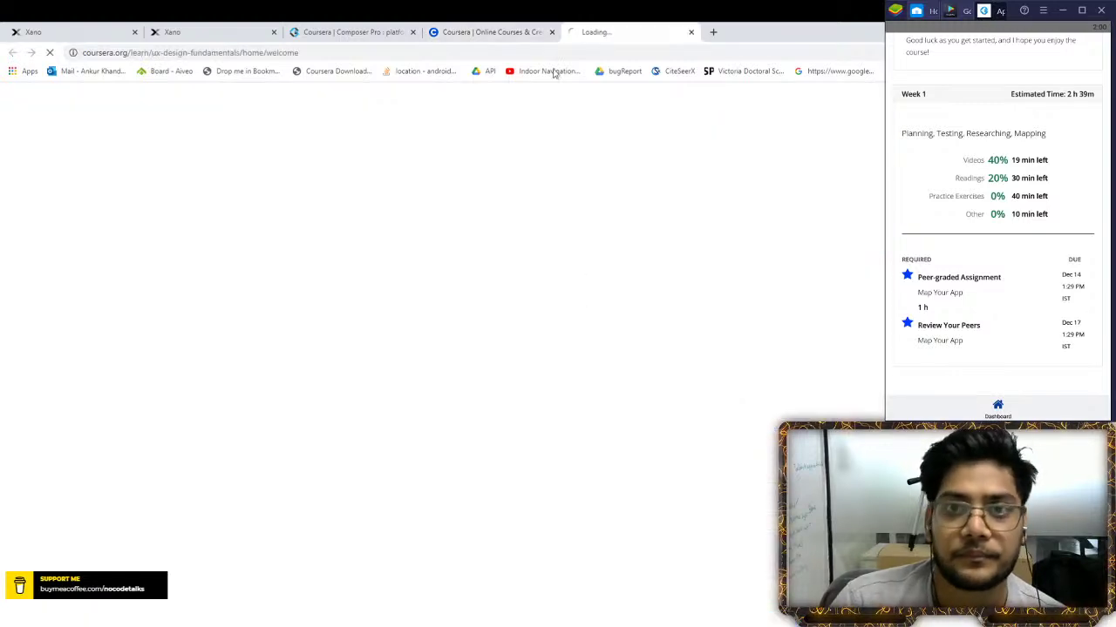
click(628, 31)
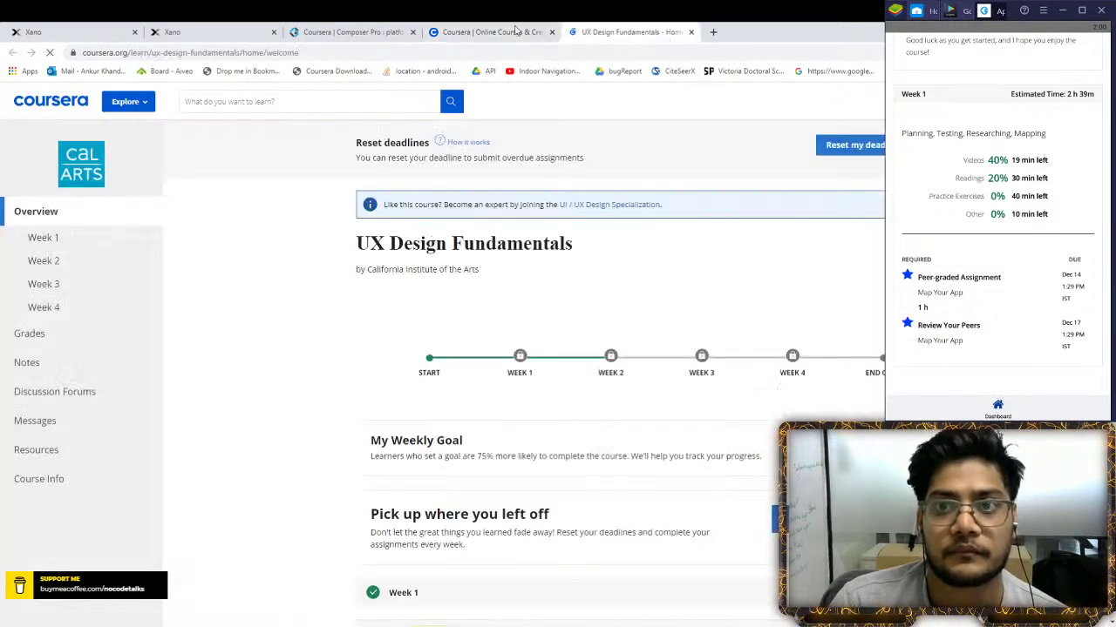
click(475, 31)
key(ctrl+w)
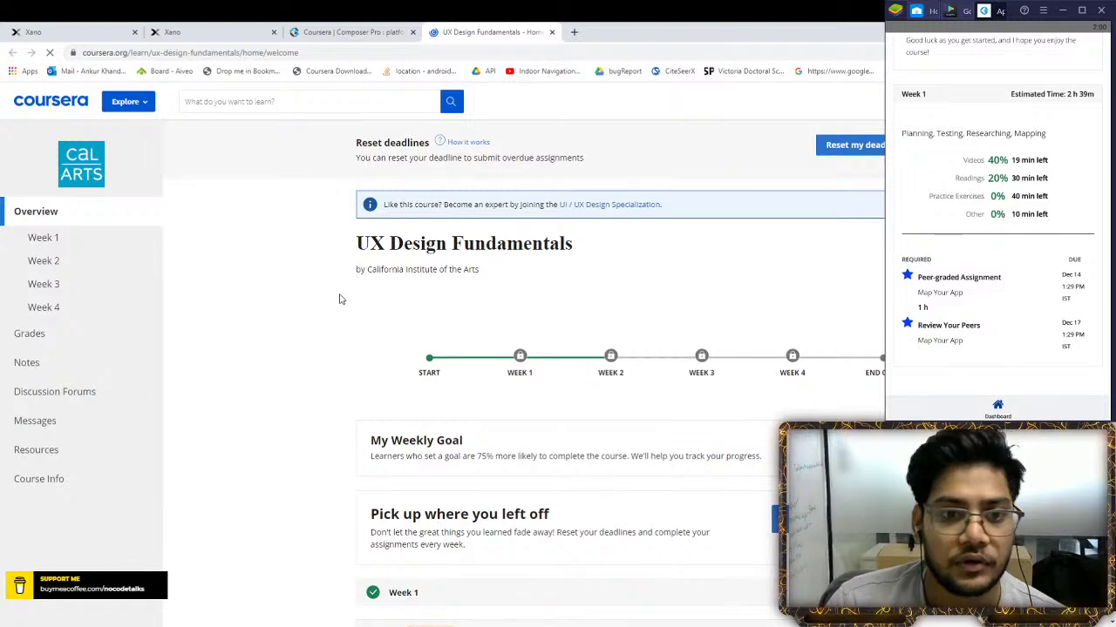
Preview the course home in the DevTools mobile layout, then reopen Xano's Get Record step
key(ctrl+shift+i)
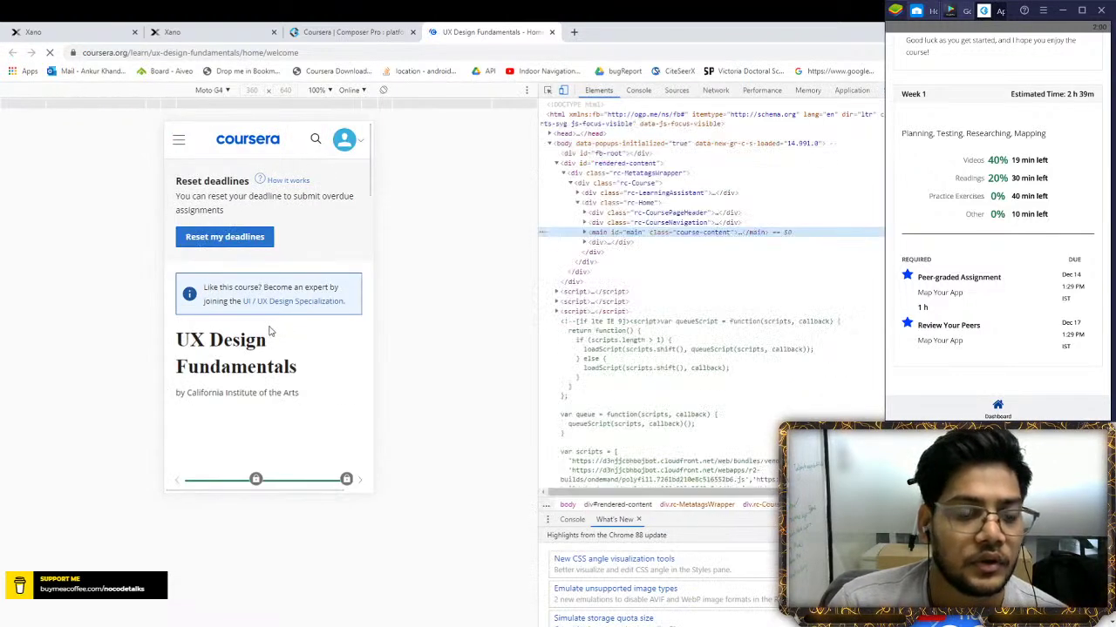
scroll(269, 326, down, 6)
scroll(261, 268, down, 10)
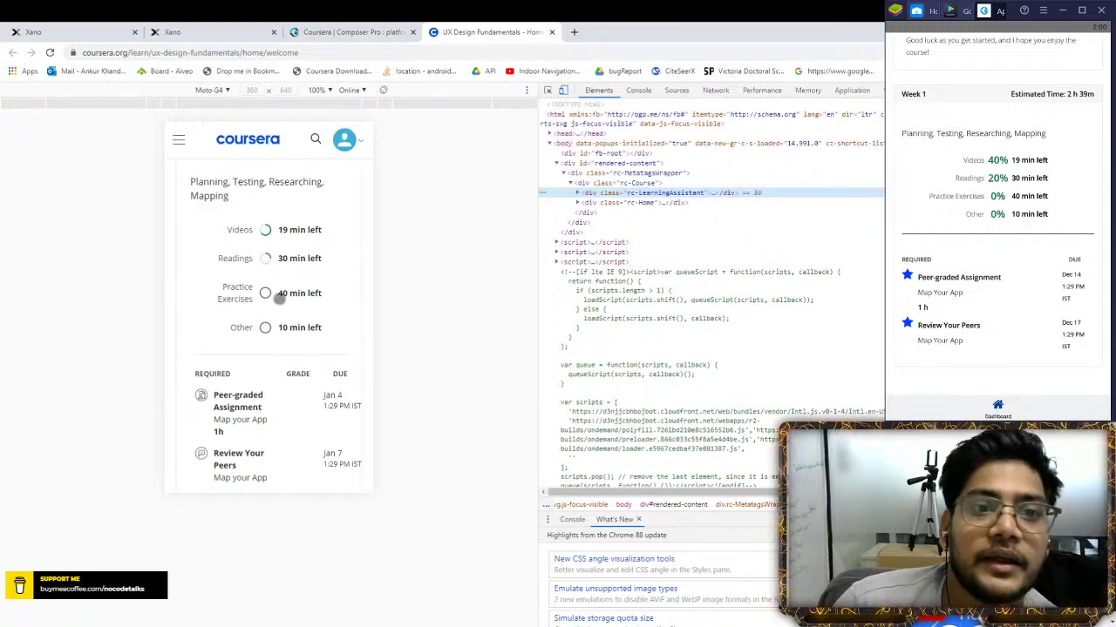
scroll(218, 336, up, 2)
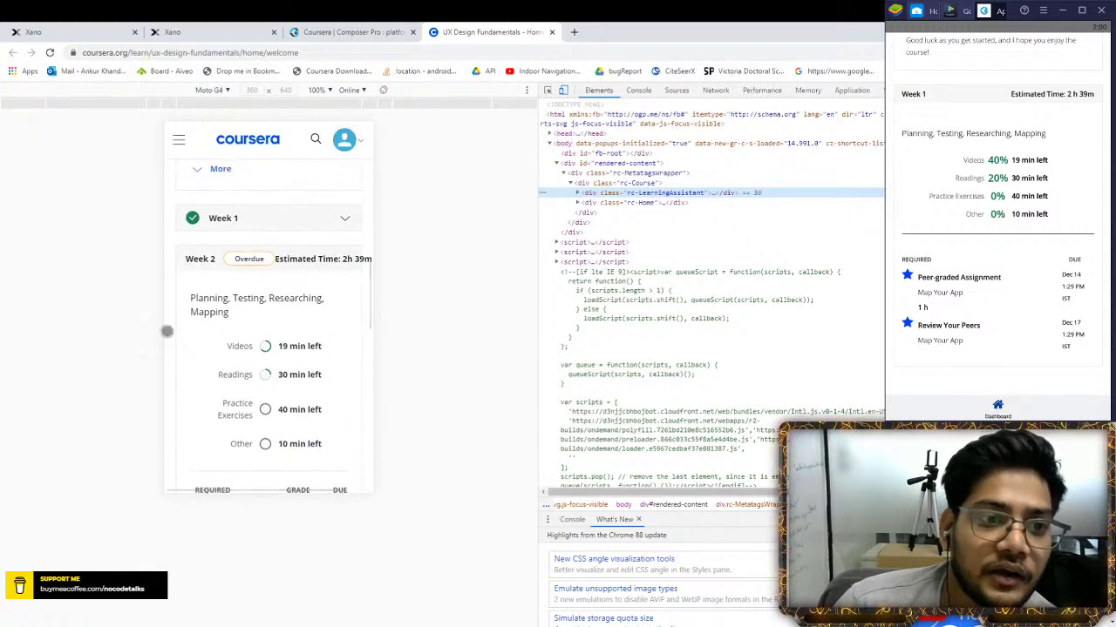
scroll(247, 345, up, 2)
scroll(253, 357, up, 2)
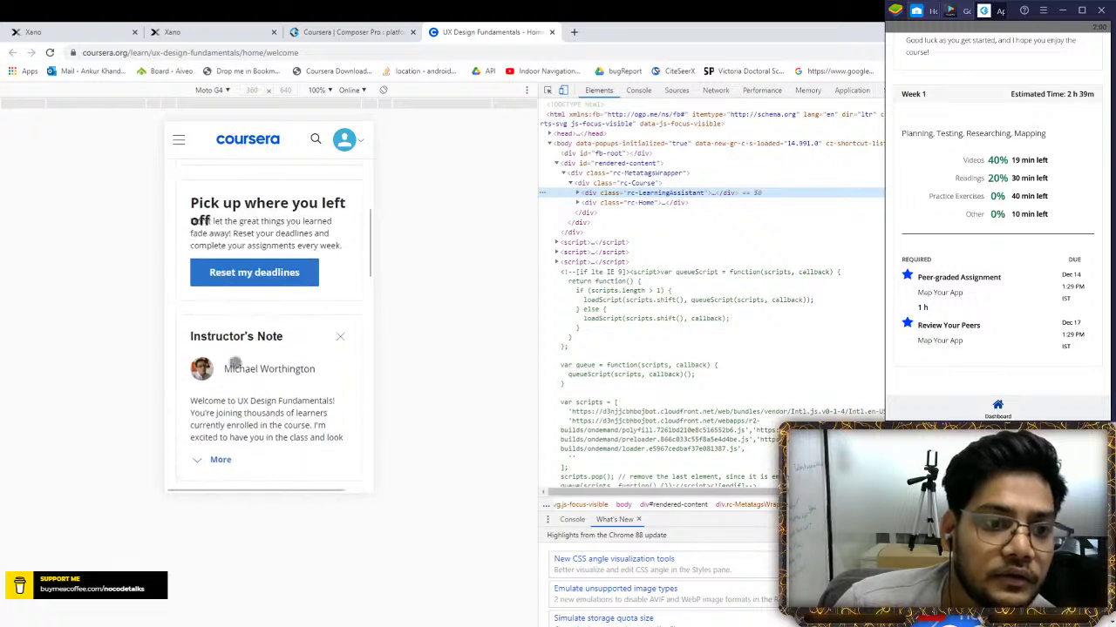
scroll(240, 344, down, 1)
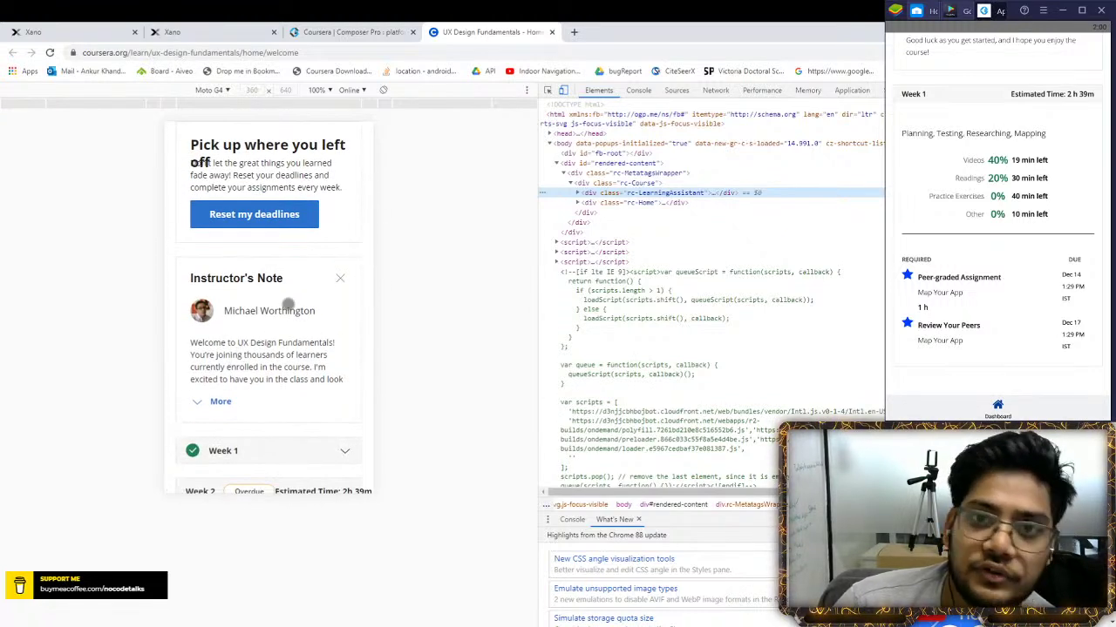
scroll(266, 321, down, 1)
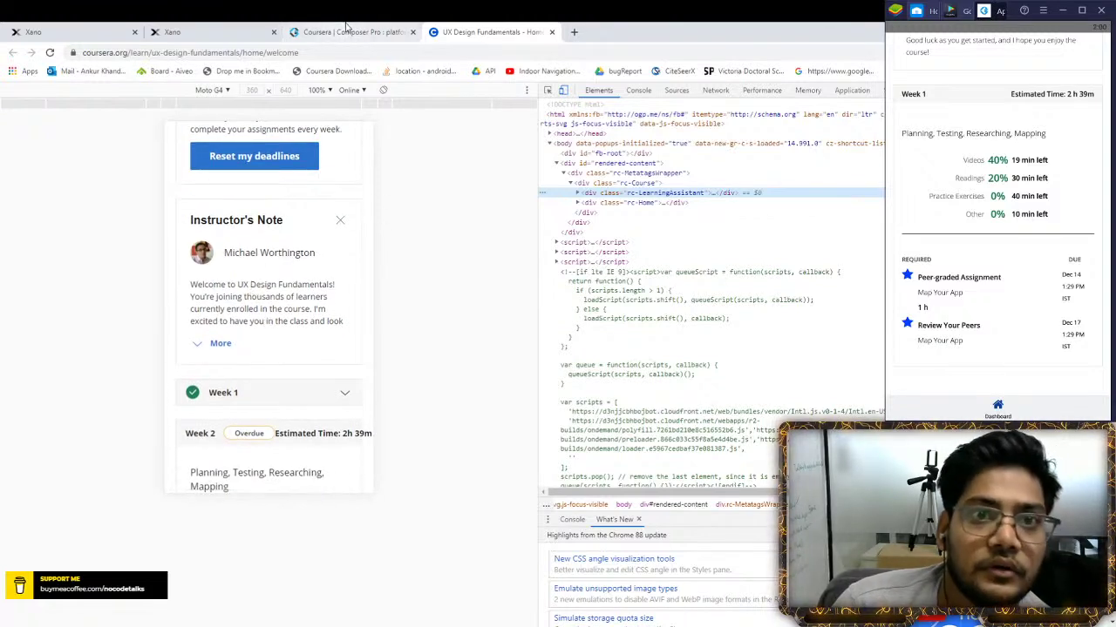
scroll(296, 186, down, 2)
scroll(294, 262, up, 1)
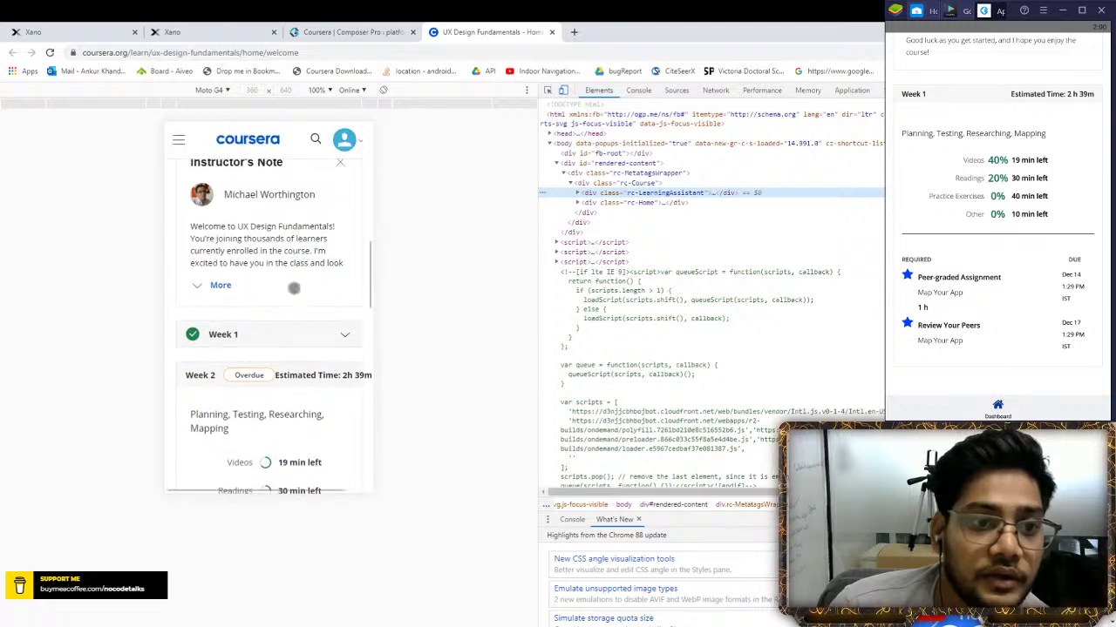
scroll(267, 229, up, 2)
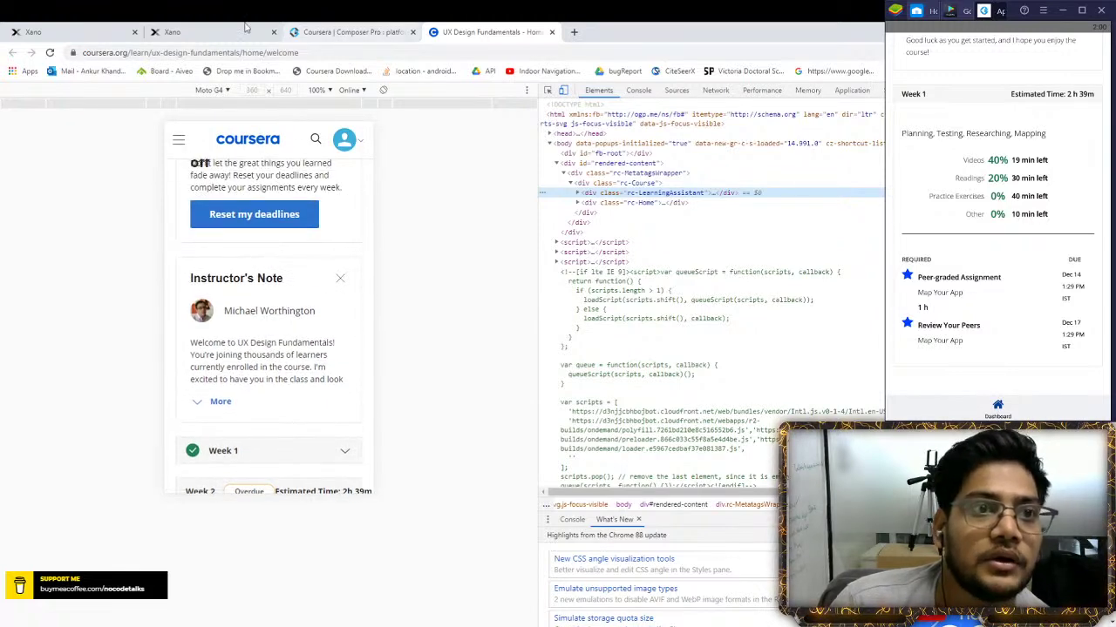
click(209, 31)
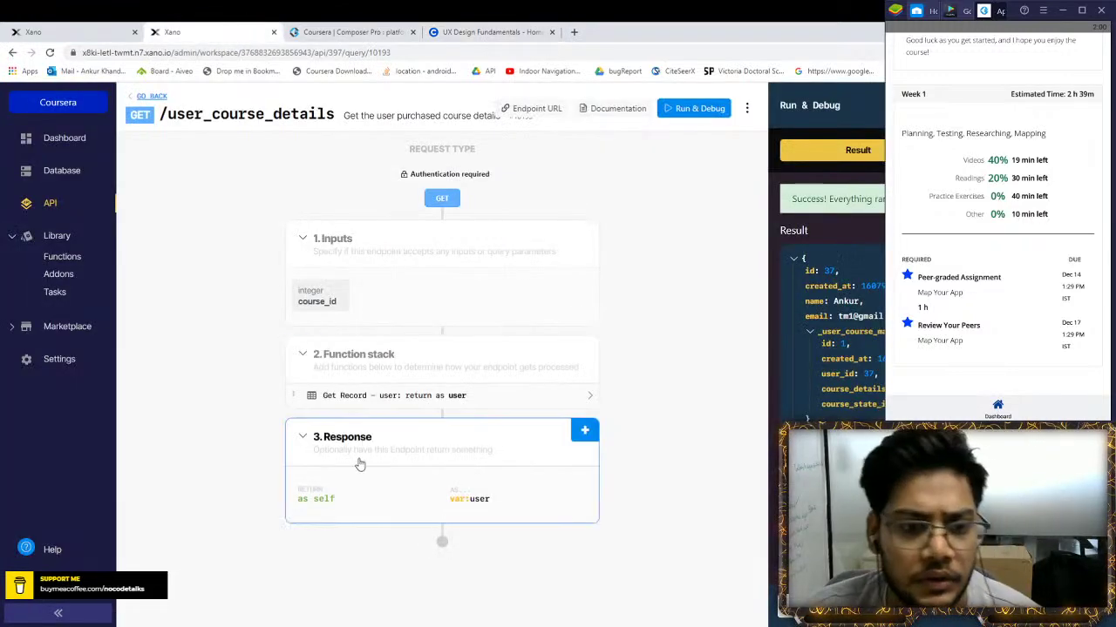
click(384, 395)
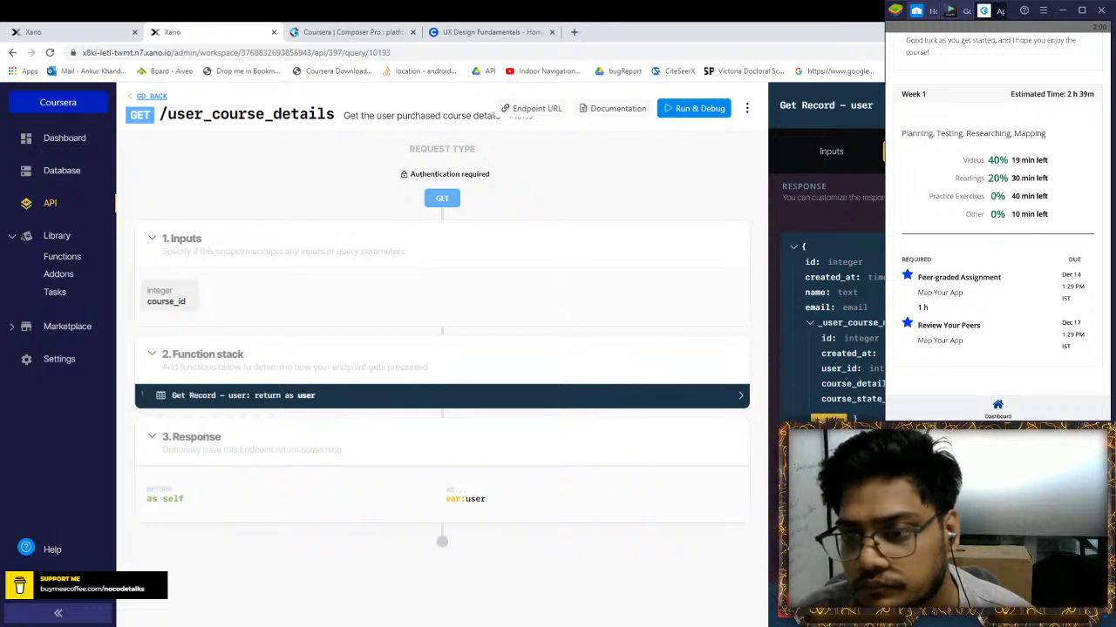
Review the Course_details addon on the Get Record user step, save it, and open Library
click(828, 419)
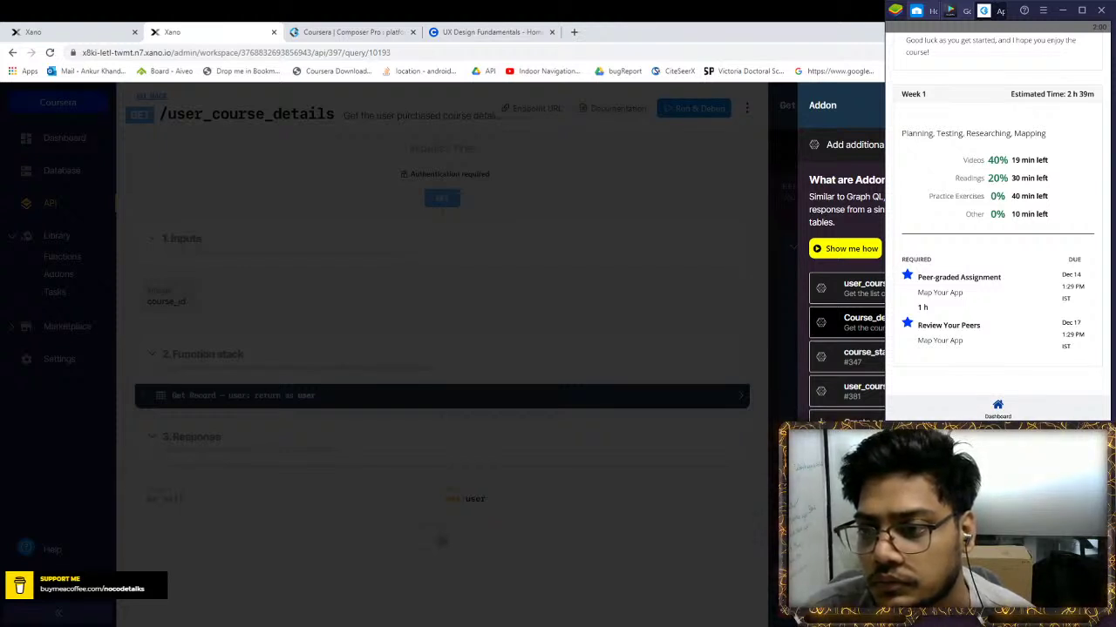
click(850, 322)
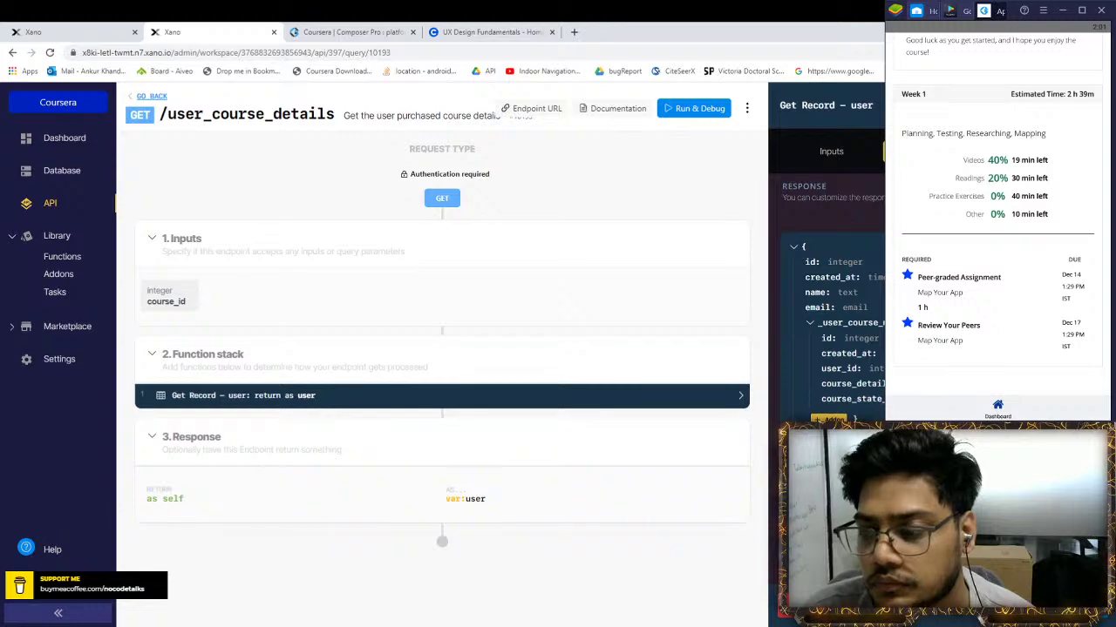
key(Escape)
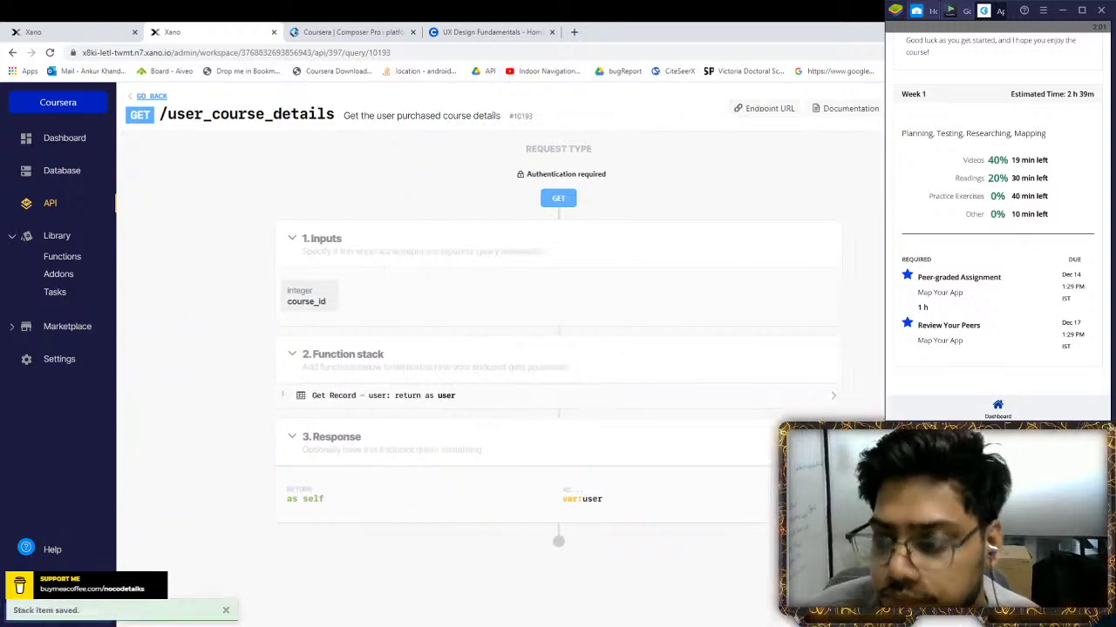
key(ctrl+shift+Tab)
click(57, 236)
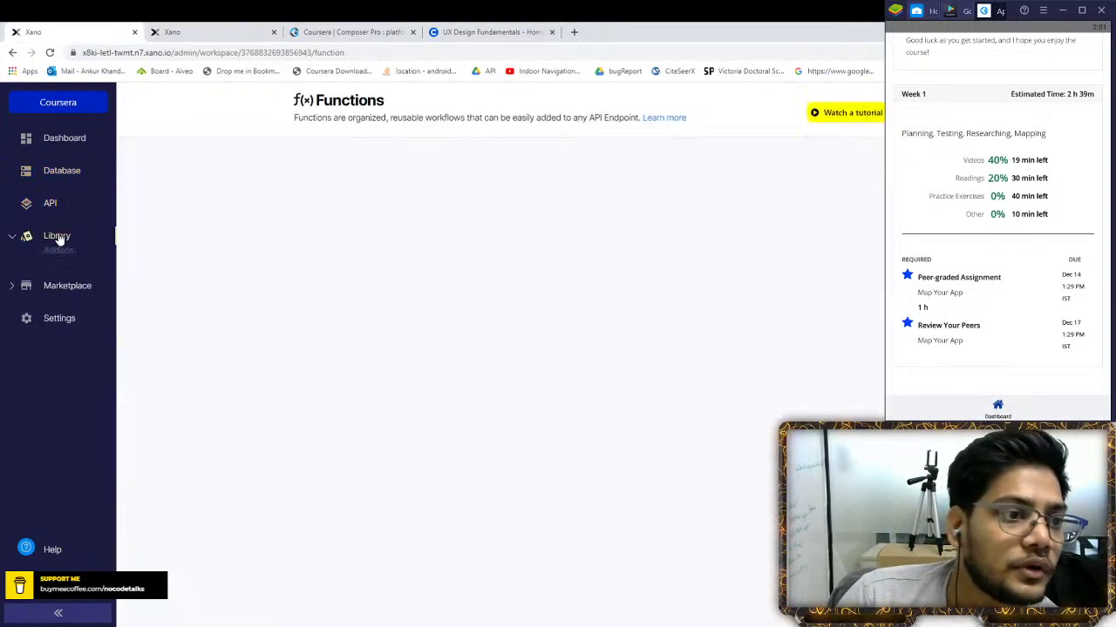
Inspect and save the user_course_map addon (user_id, course_details_id), then return to /user_course_details
click(59, 274)
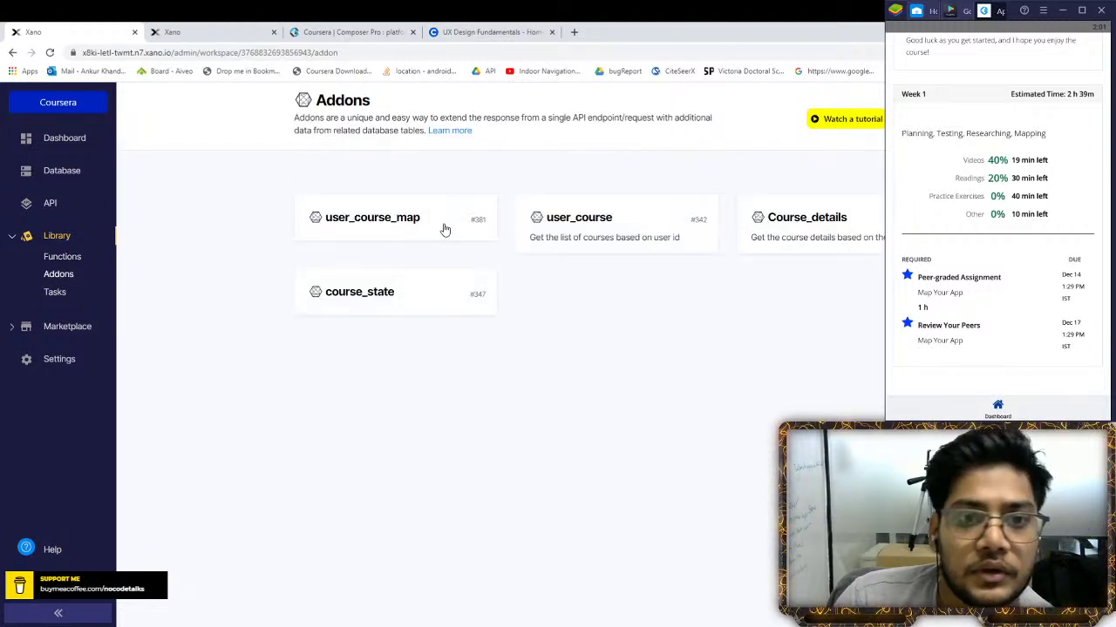
click(443, 227)
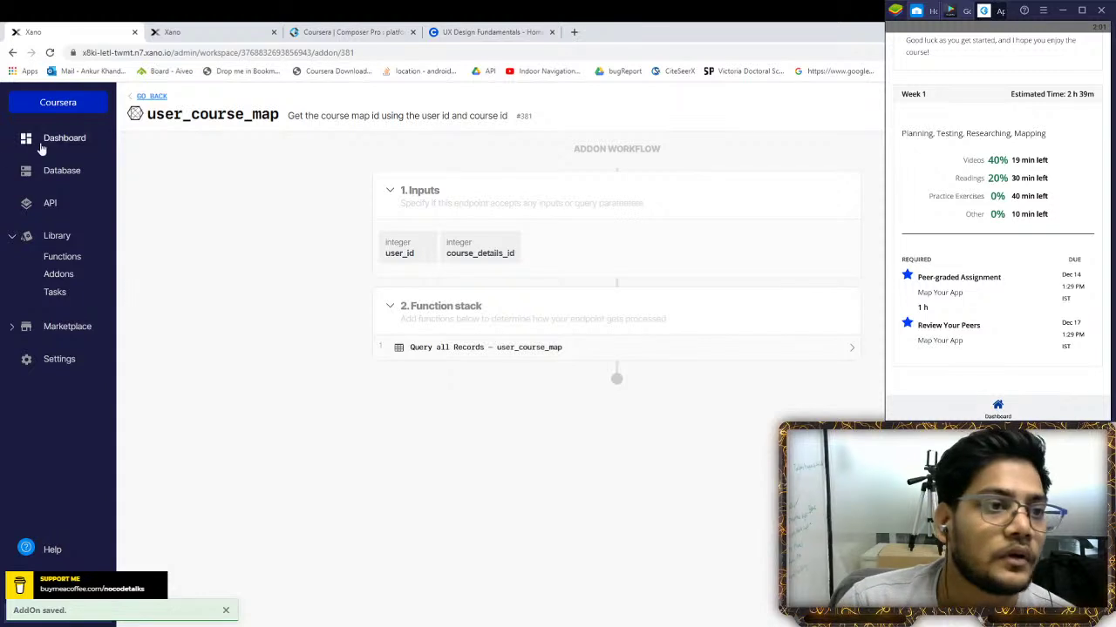
click(185, 31)
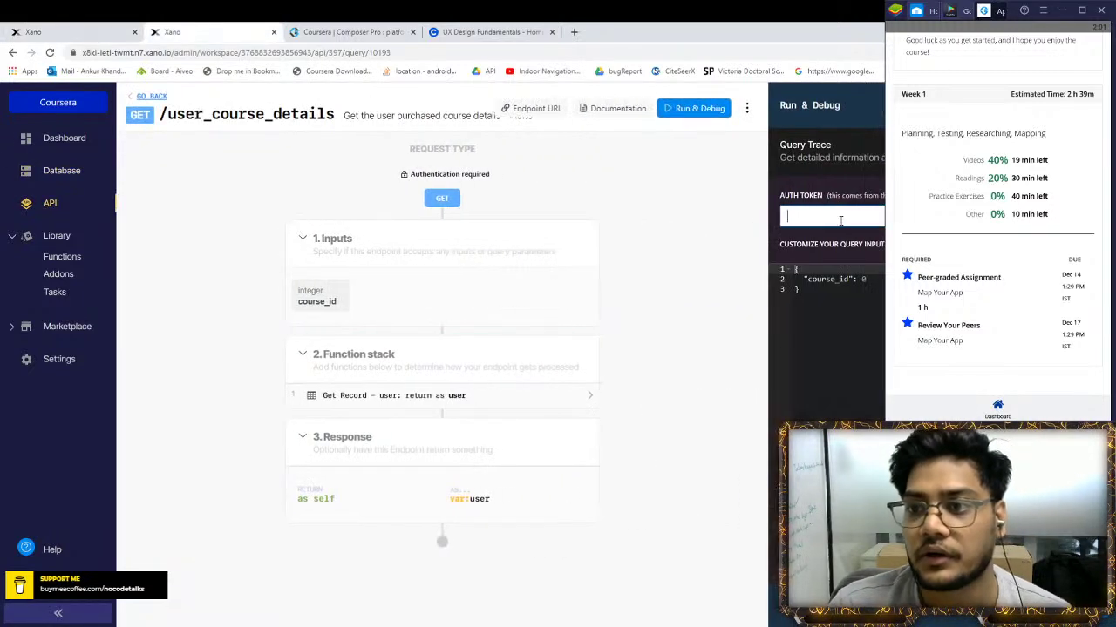
Run /user_course_details with a course_id and check the nested user course map and course details
click(874, 279)
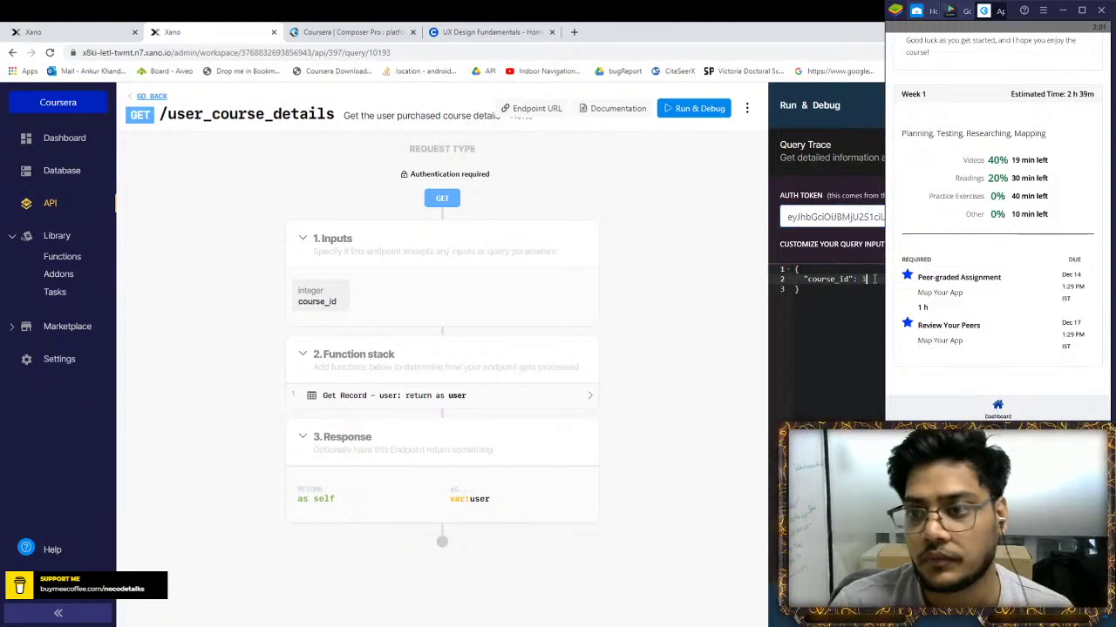
key(ctrl+Return)
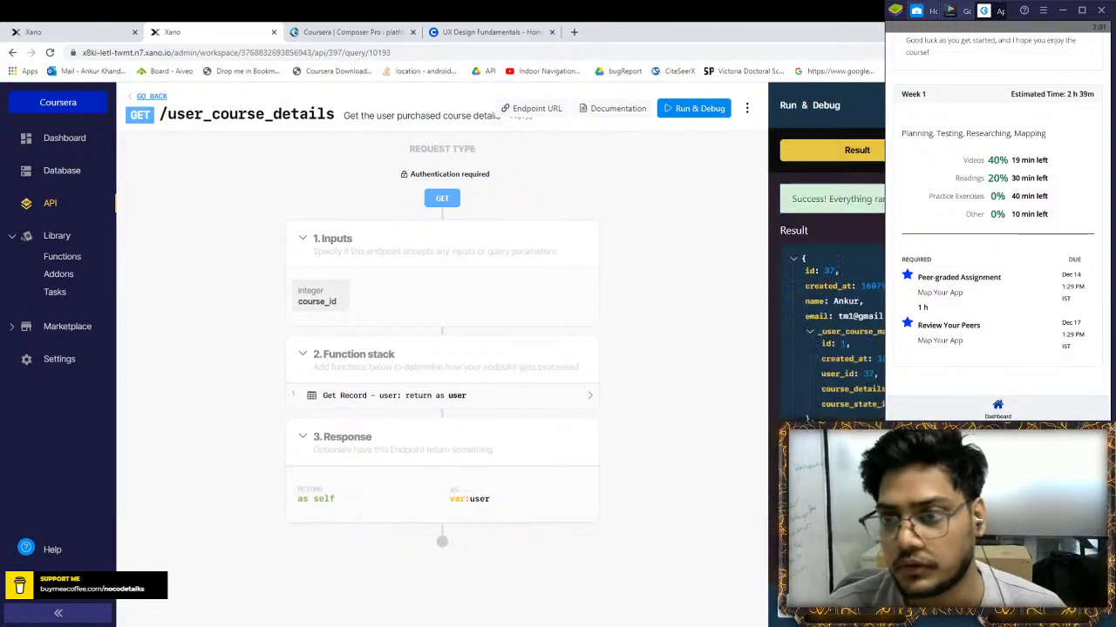
scroll(826, 262, down, 3)
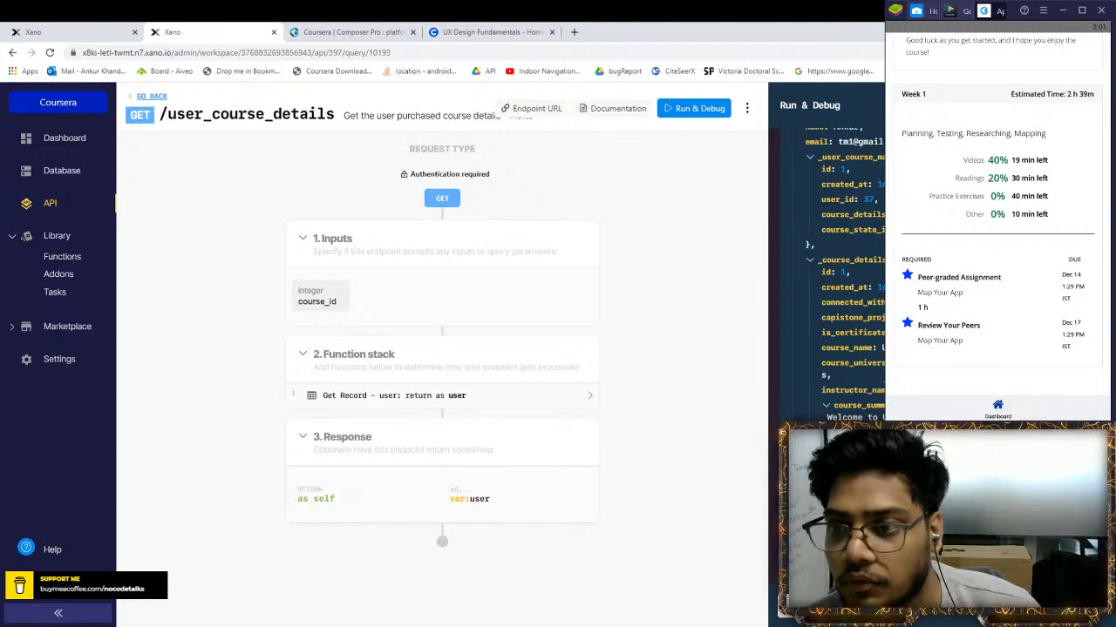
scroll(850, 262, down, 3)
scroll(848, 244, up, 2)
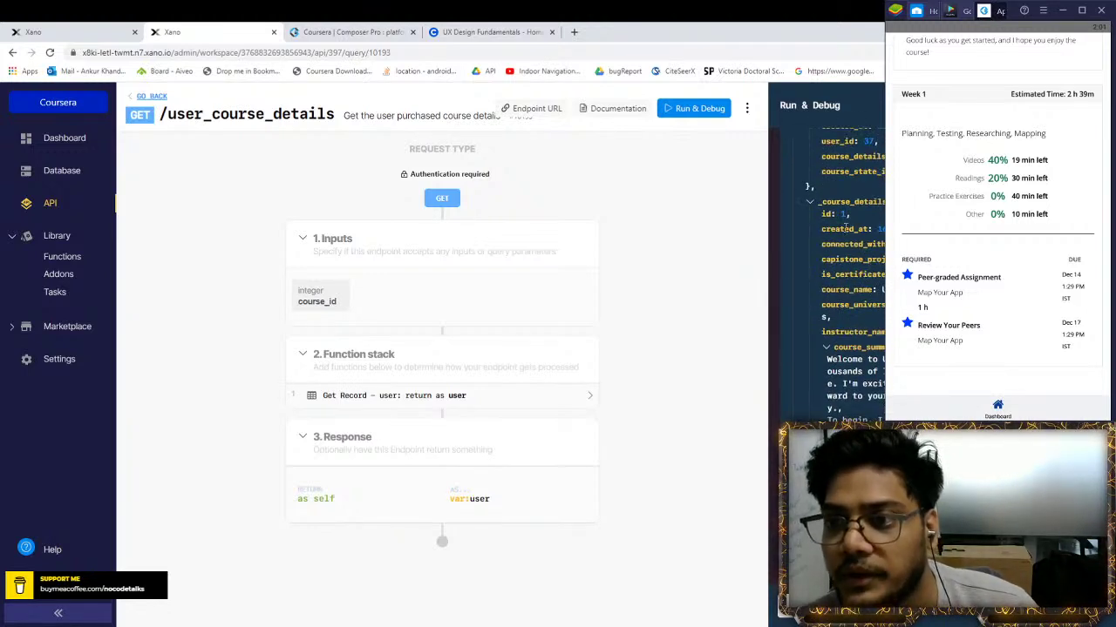
scroll(853, 305, down, 1)
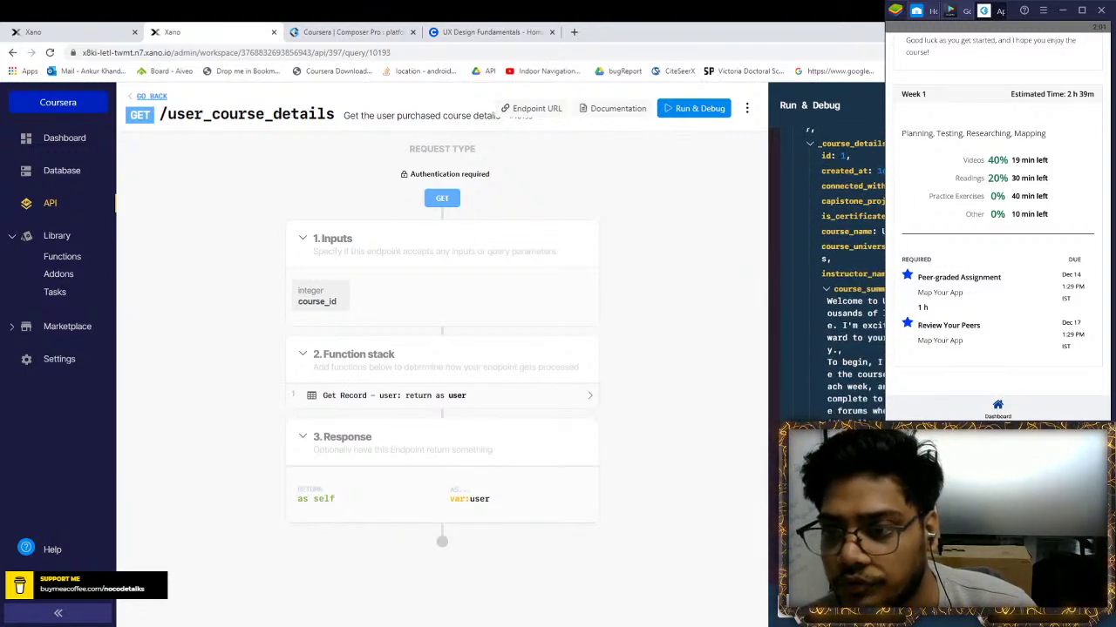
scroll(837, 279, down, 2)
scroll(837, 261, up, 1)
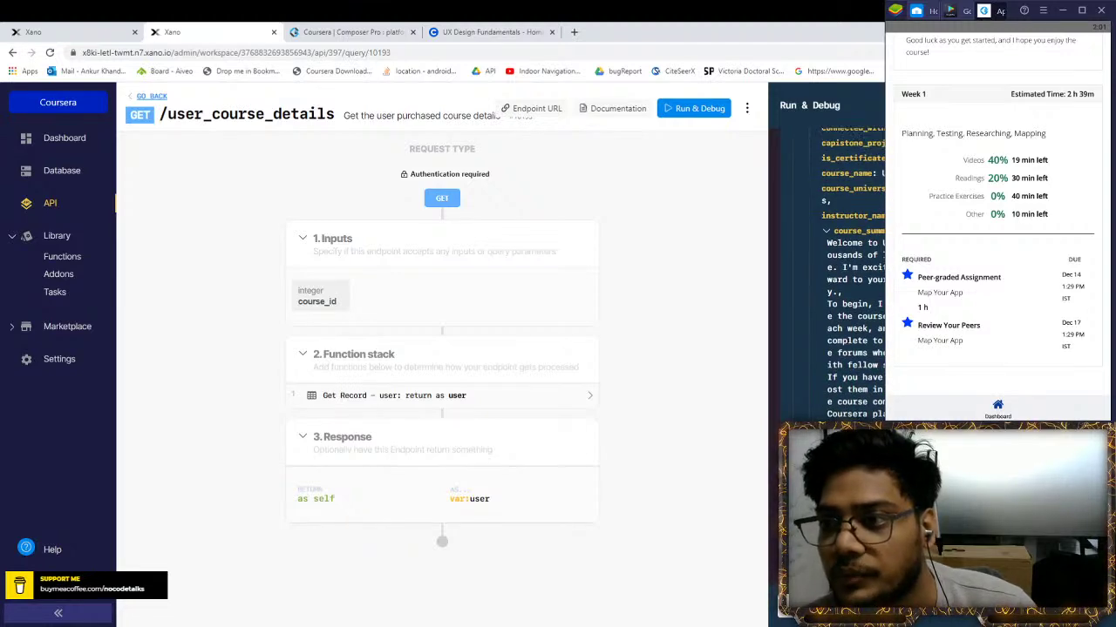
Compare the returned course summary with Coursera's Instructor's Note, then view Database tables
click(58, 31)
click(196, 32)
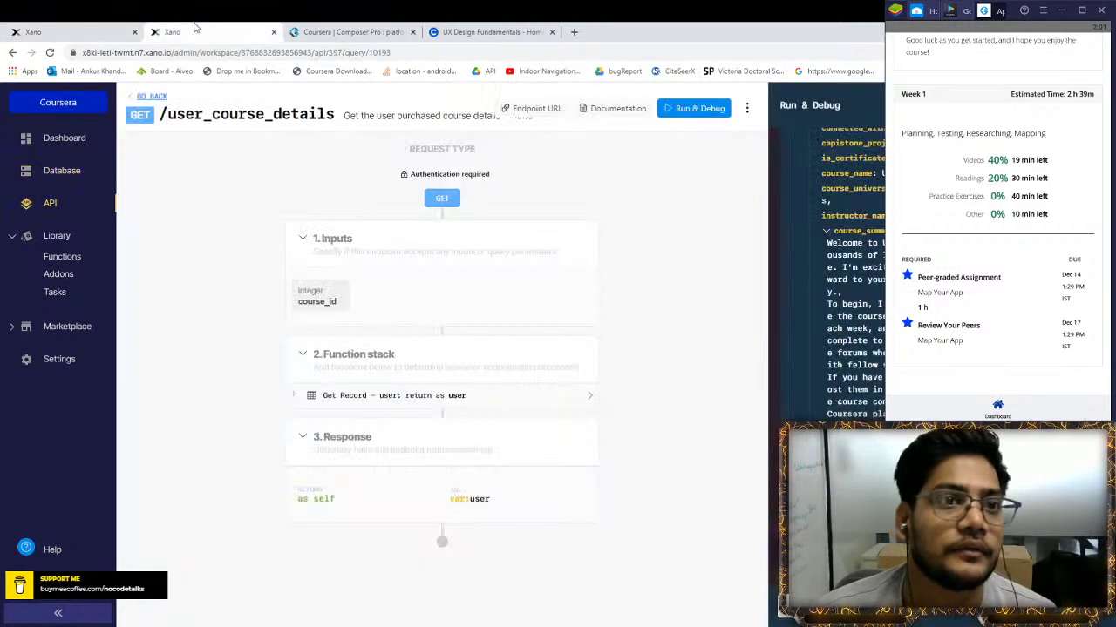
click(328, 32)
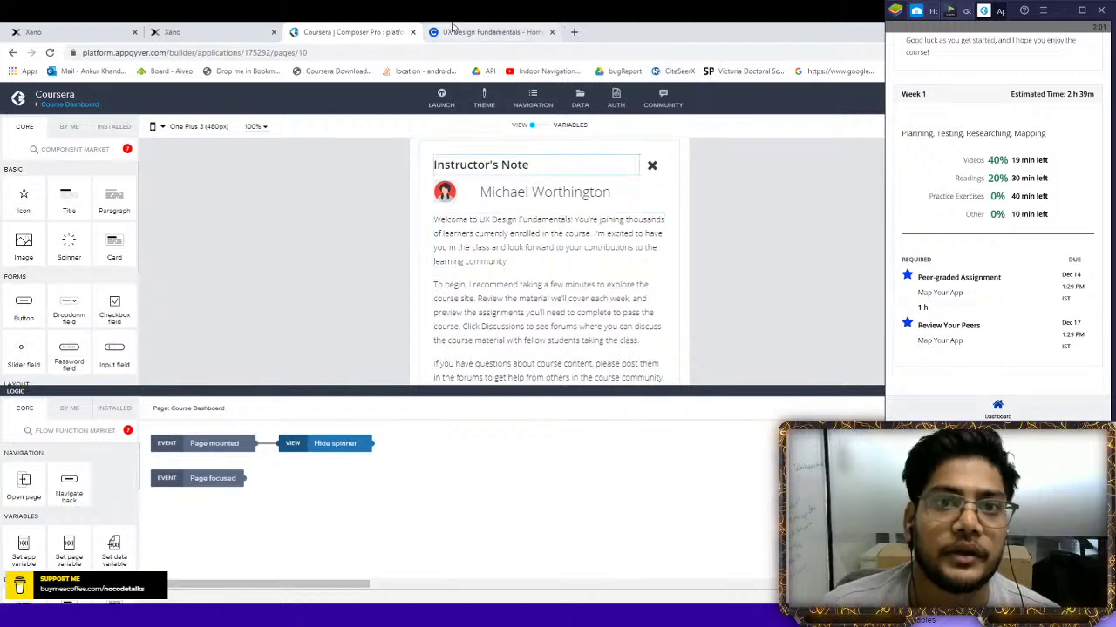
click(444, 32)
scroll(283, 301, up, 1)
click(214, 463)
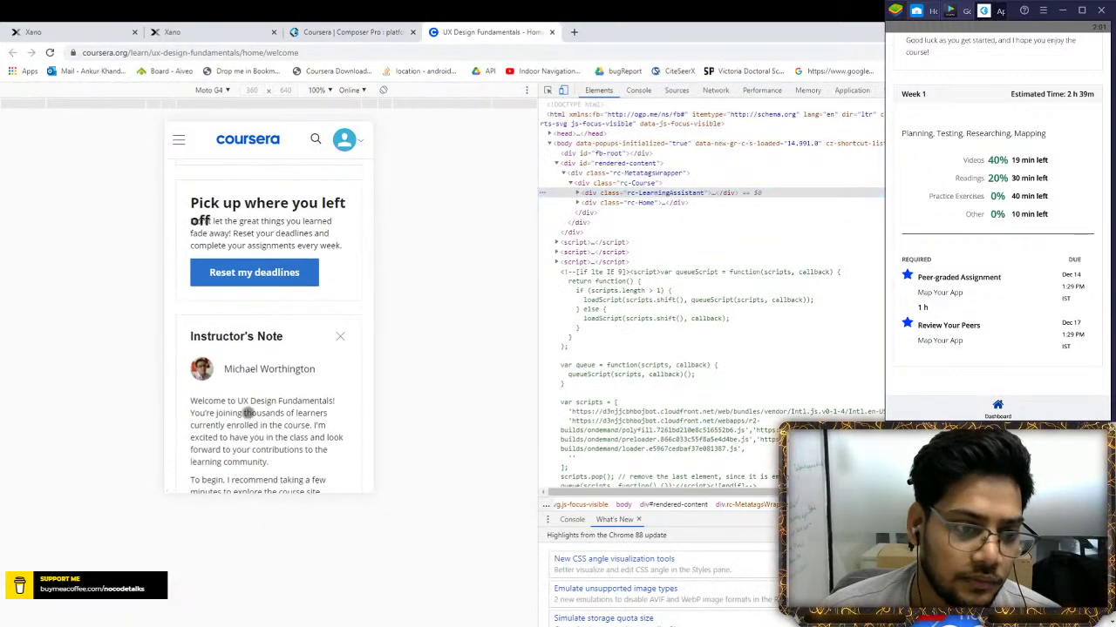
scroll(262, 401, down, 1)
click(75, 31)
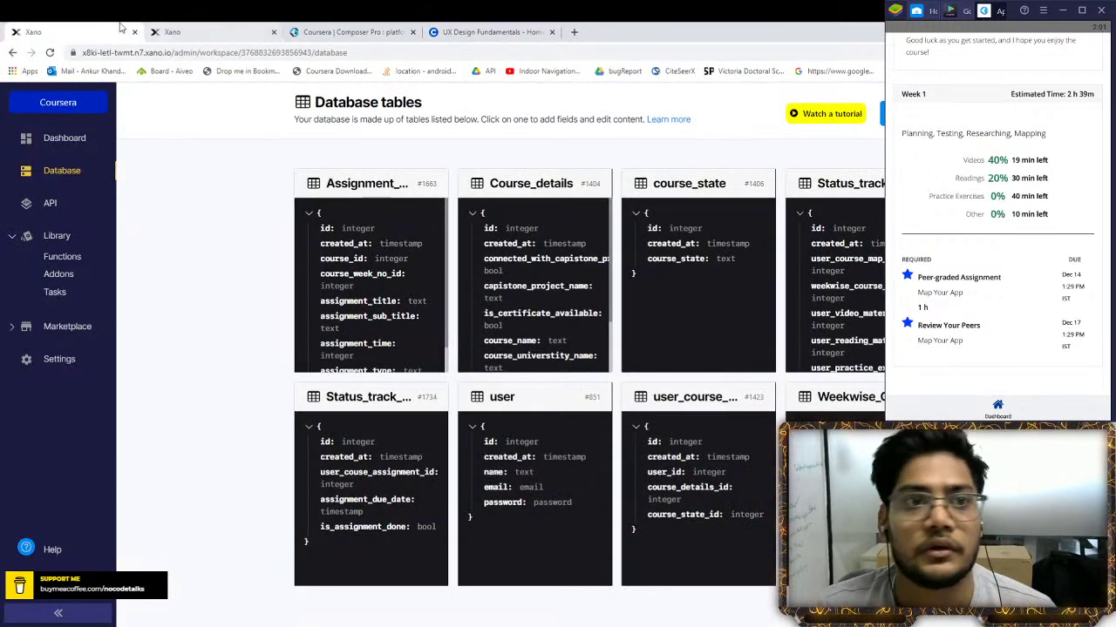
click(220, 37)
scroll(837, 261, down, 5)
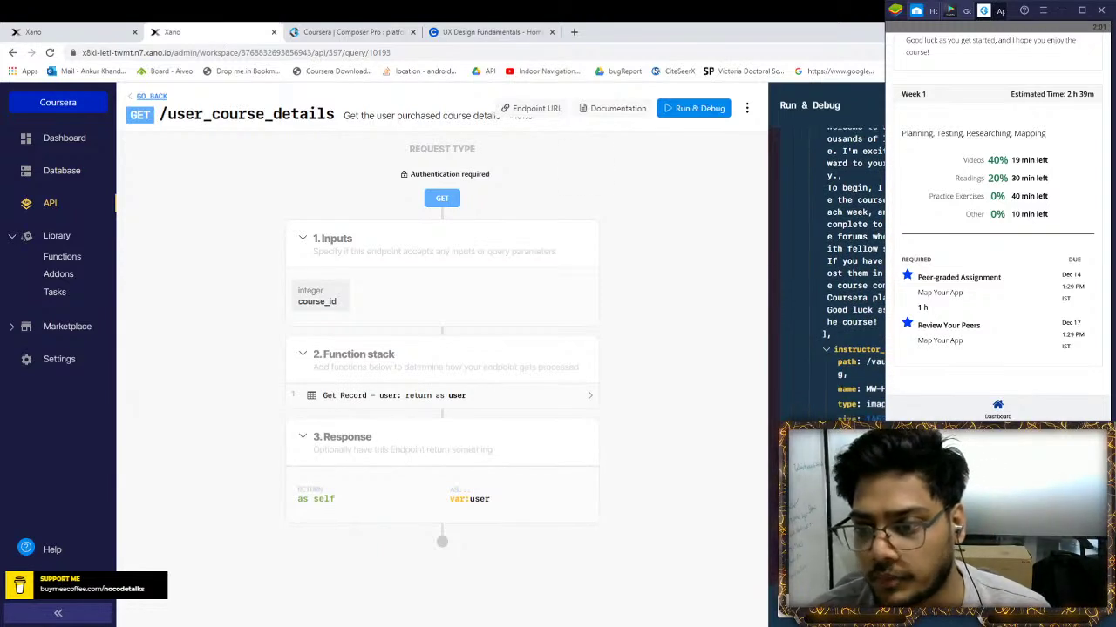
scroll(833, 255, up, 10)
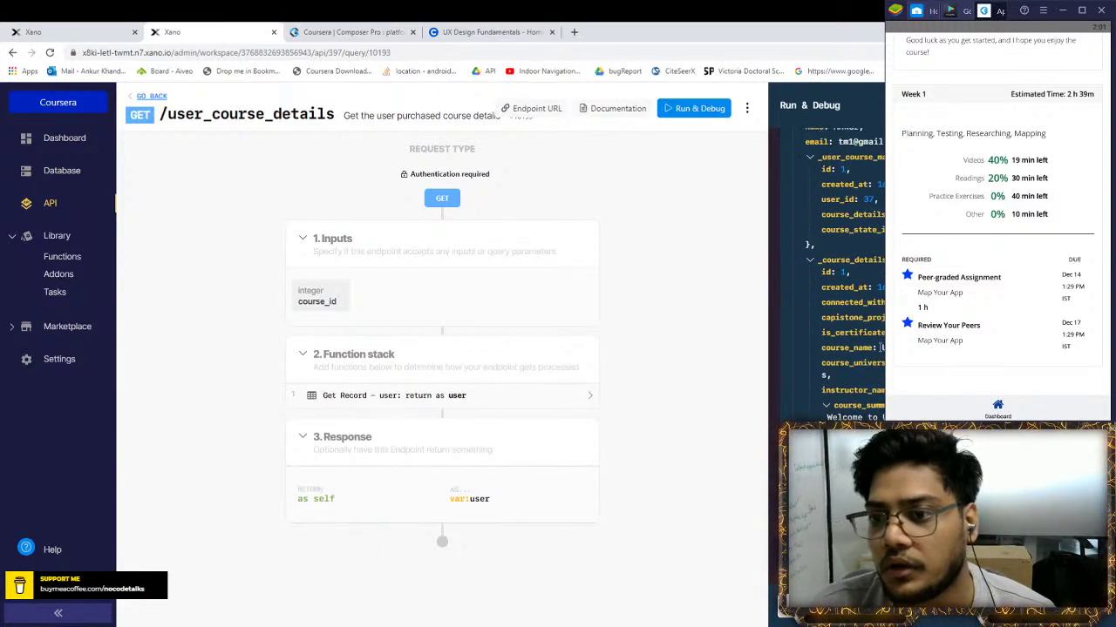
click(640, 381)
click(543, 397)
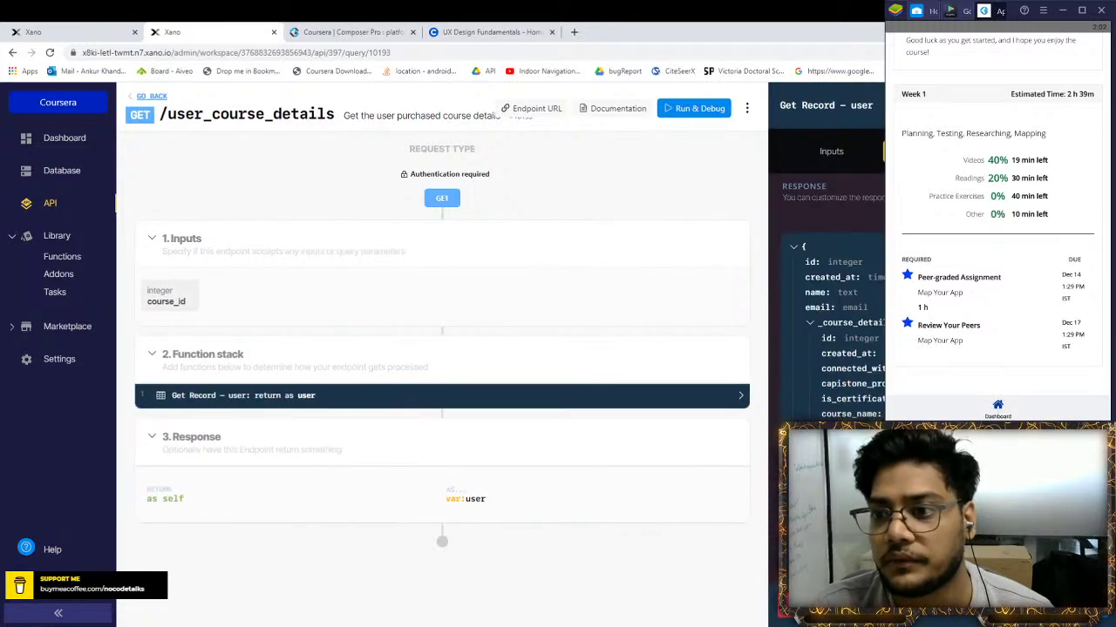
click(809, 322)
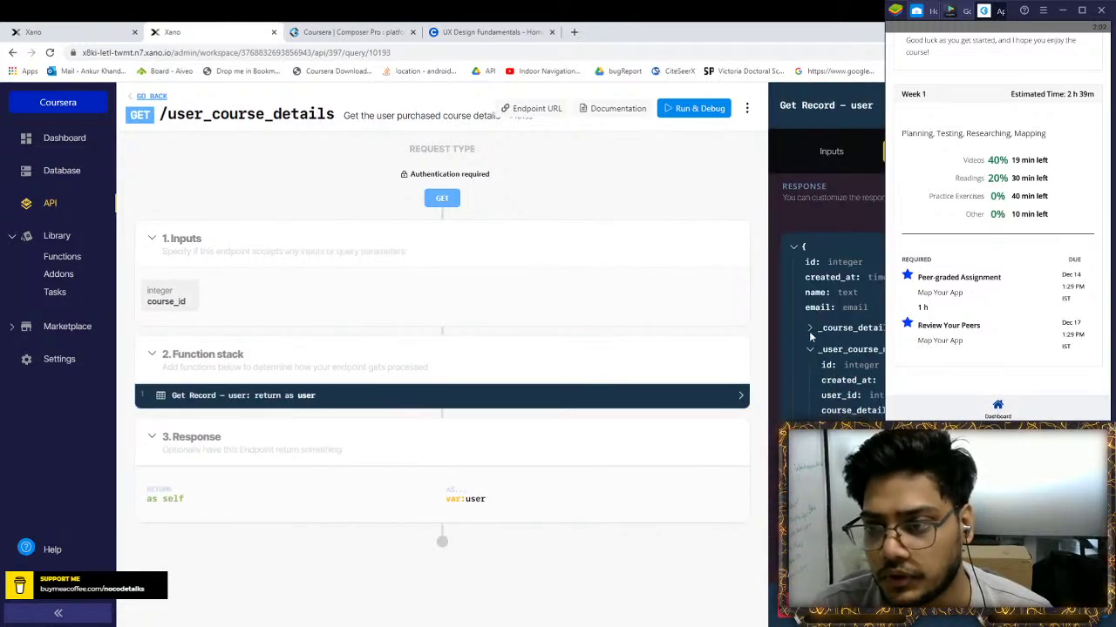
click(807, 346)
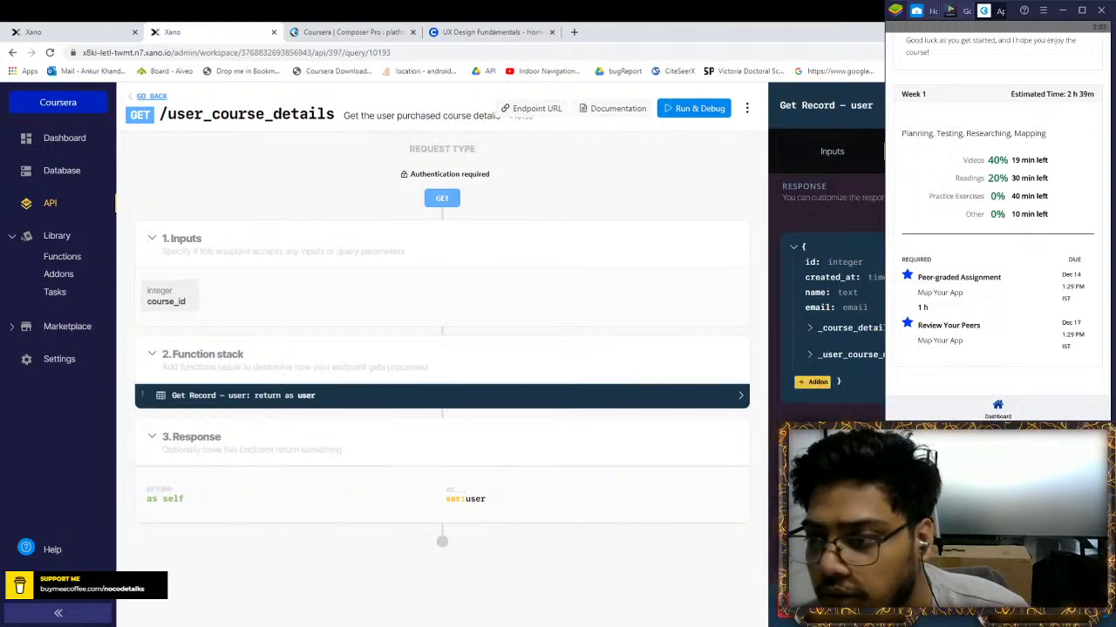
click(810, 354)
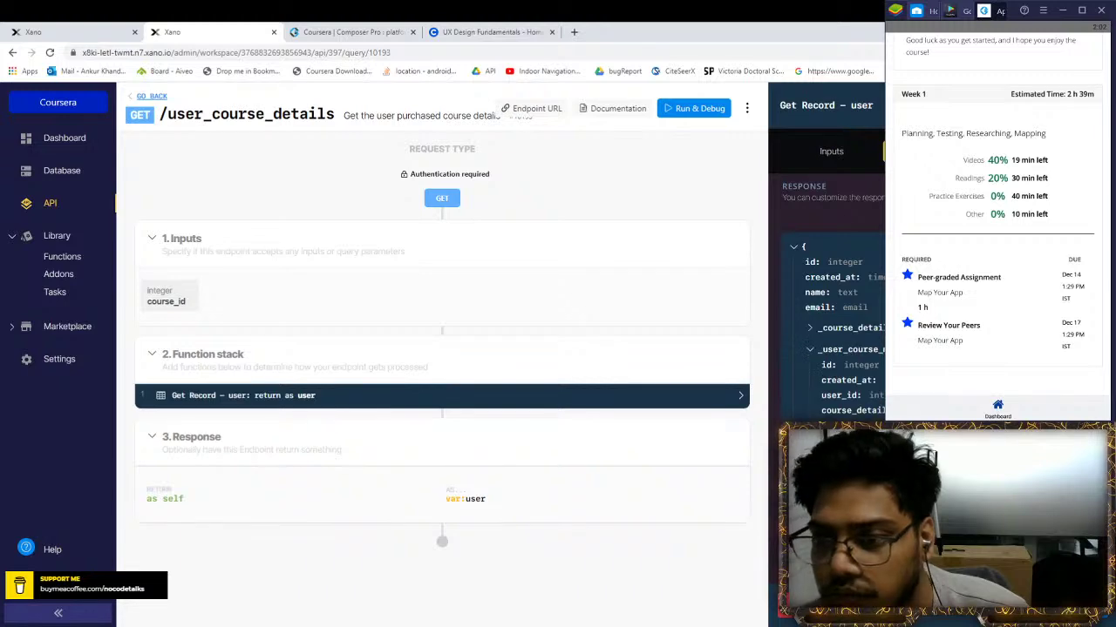
click(65, 31)
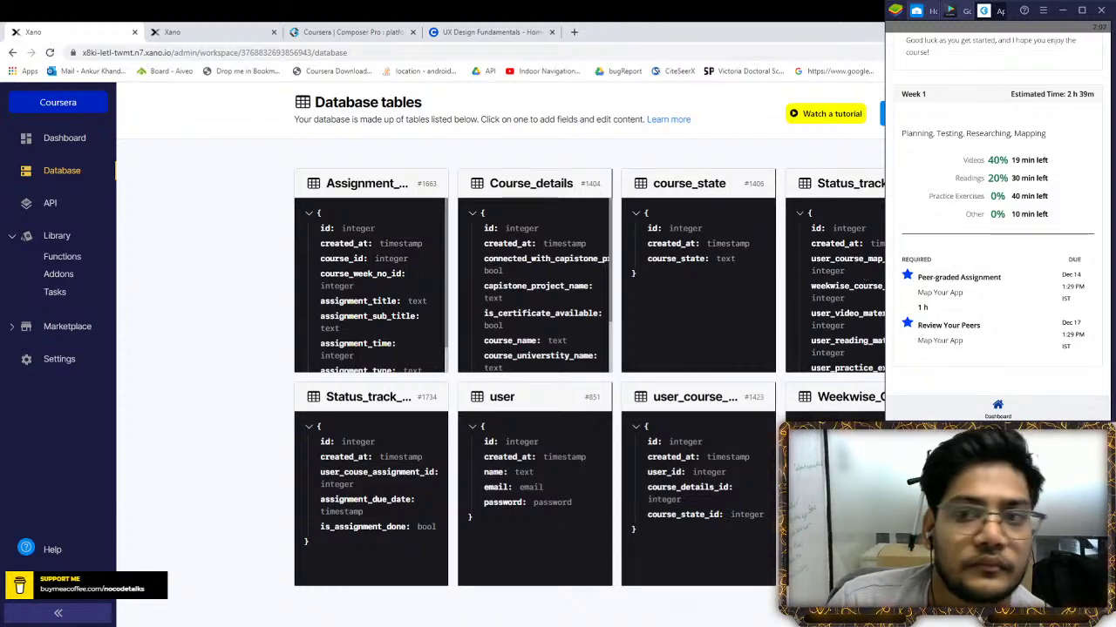
click(872, 263)
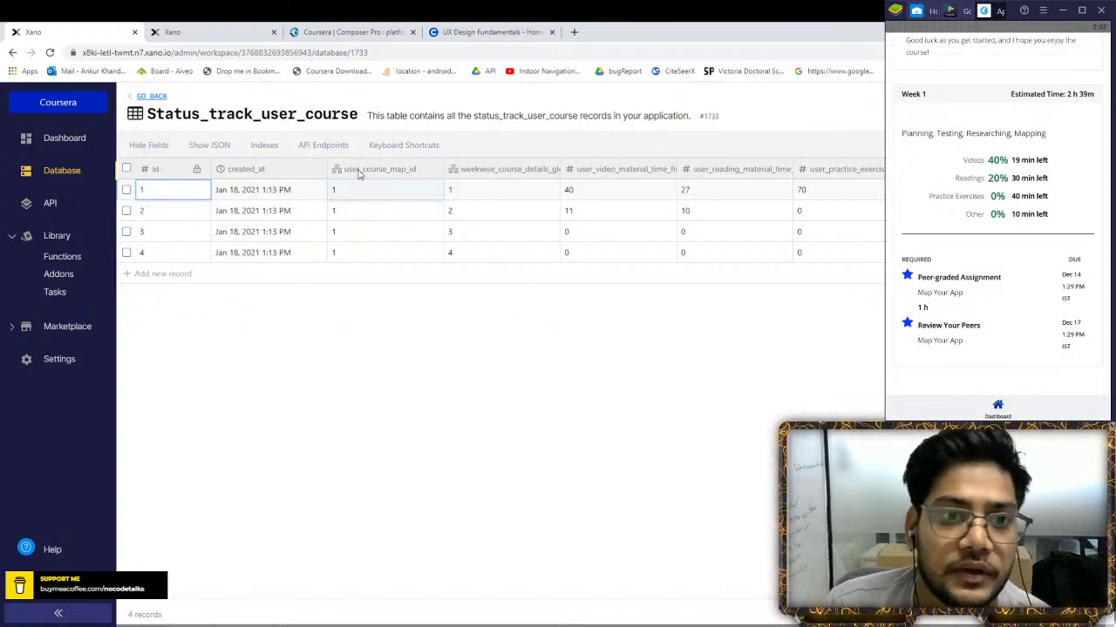
Switch back to the /user_course_details endpoint tab
click(185, 32)
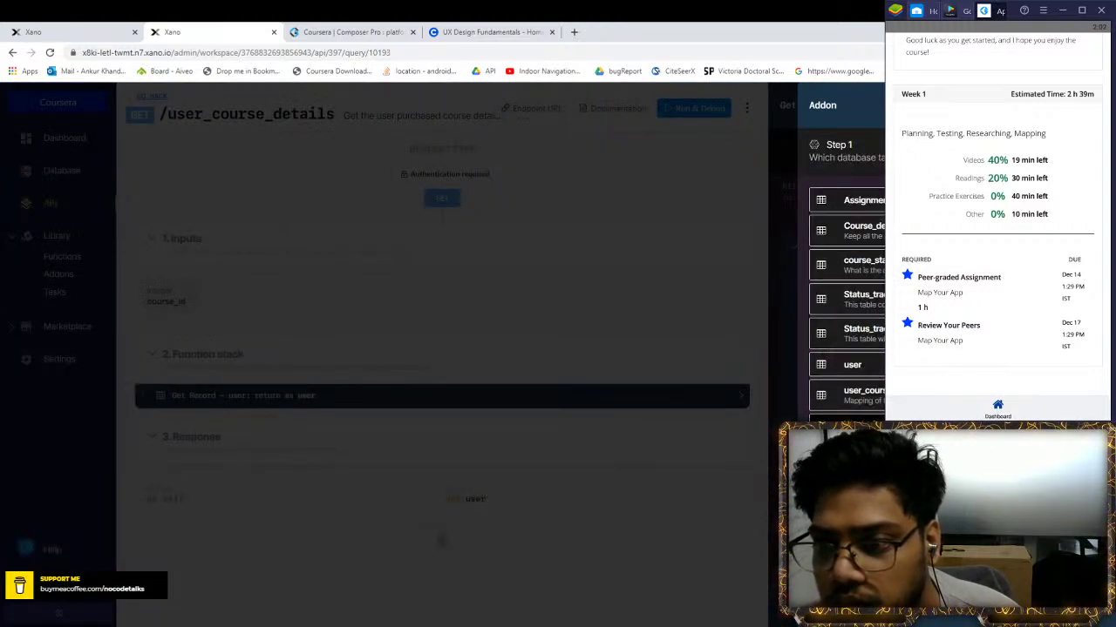
Add a Status_track_user_course list addon matched on user_course_map_id, with paging off, and save it
click(881, 303)
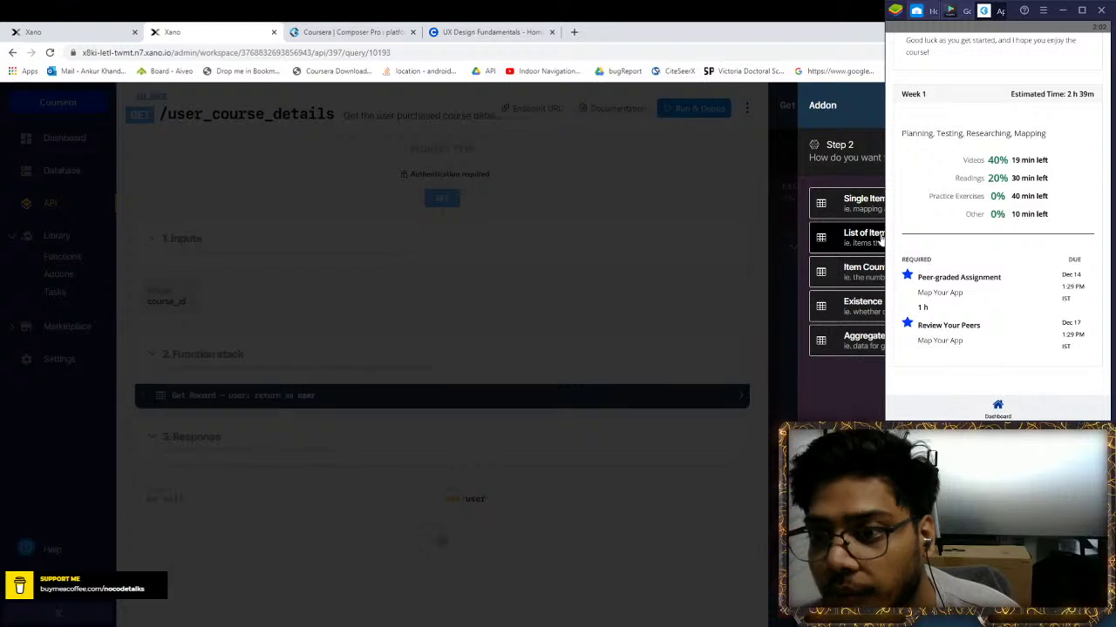
click(881, 241)
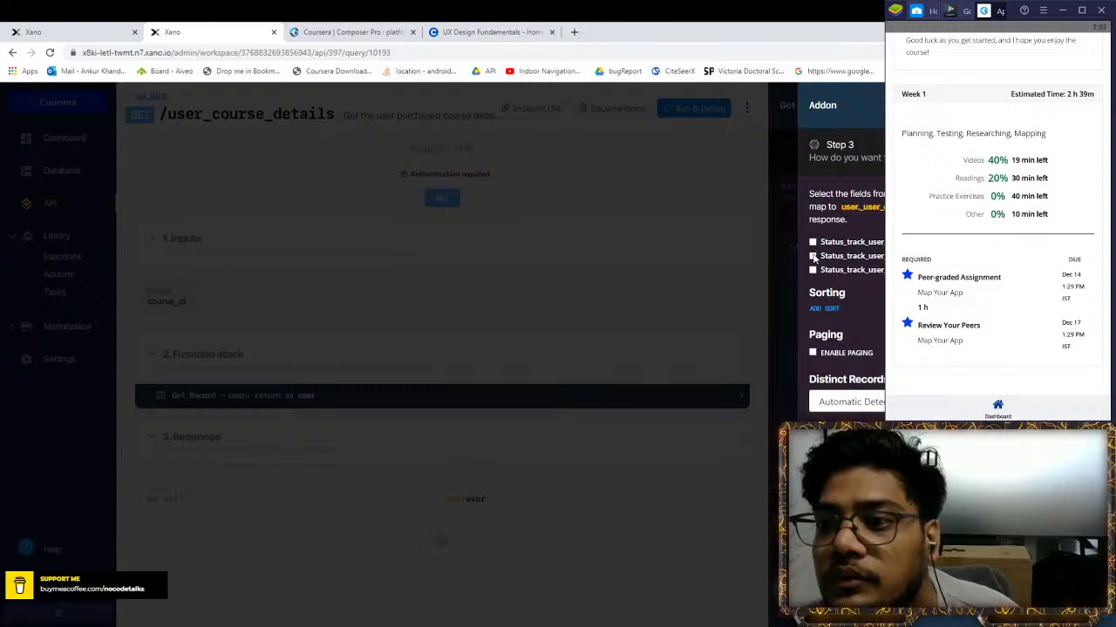
click(52, 31)
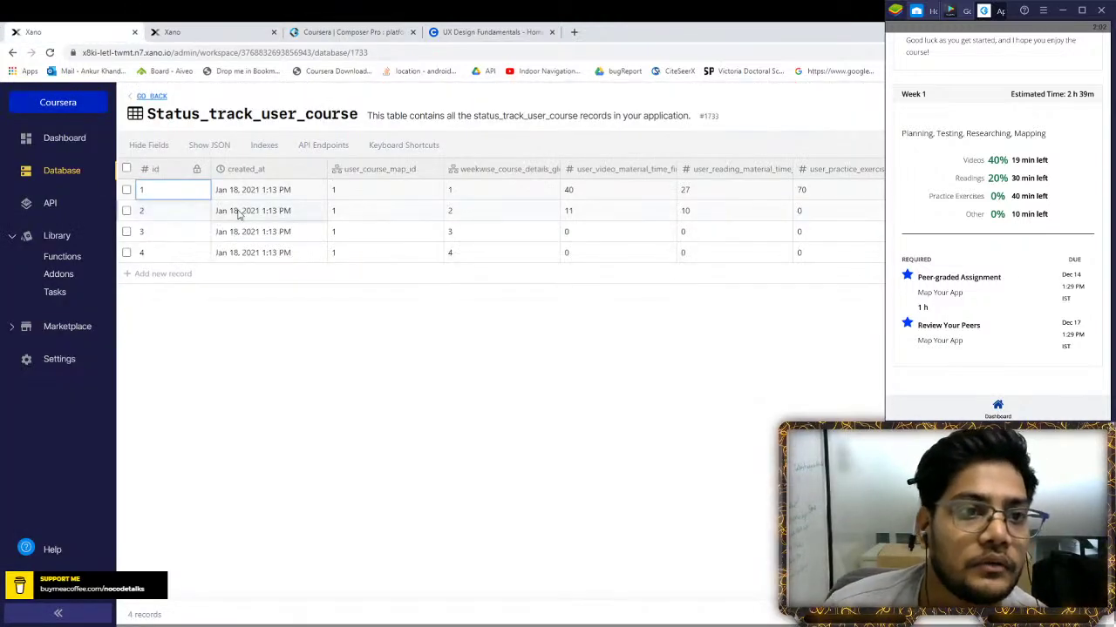
click(188, 31)
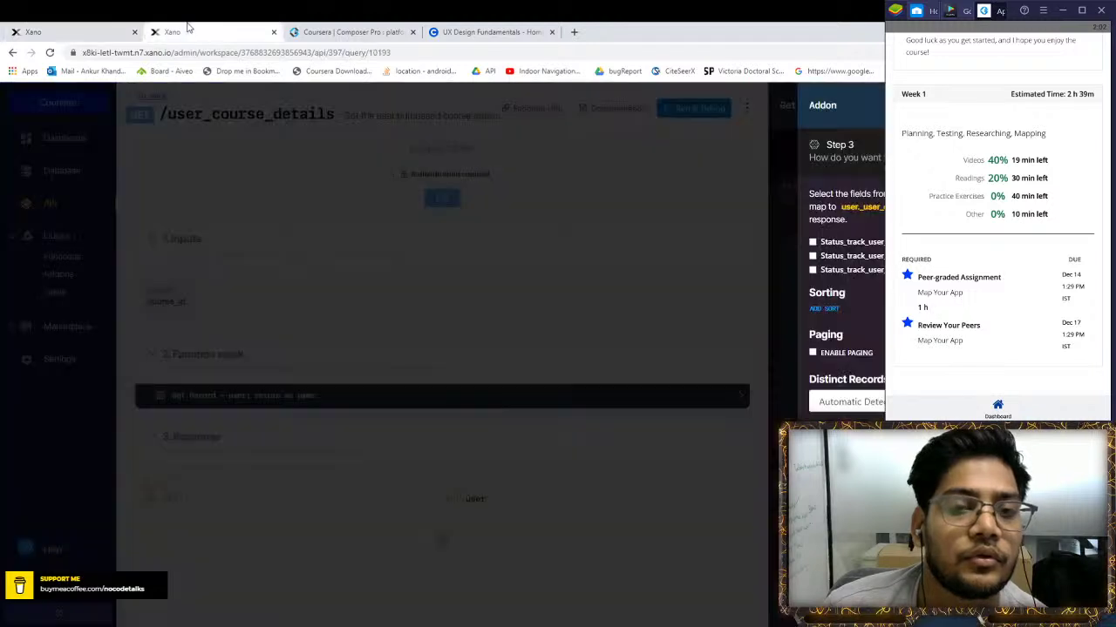
click(813, 256)
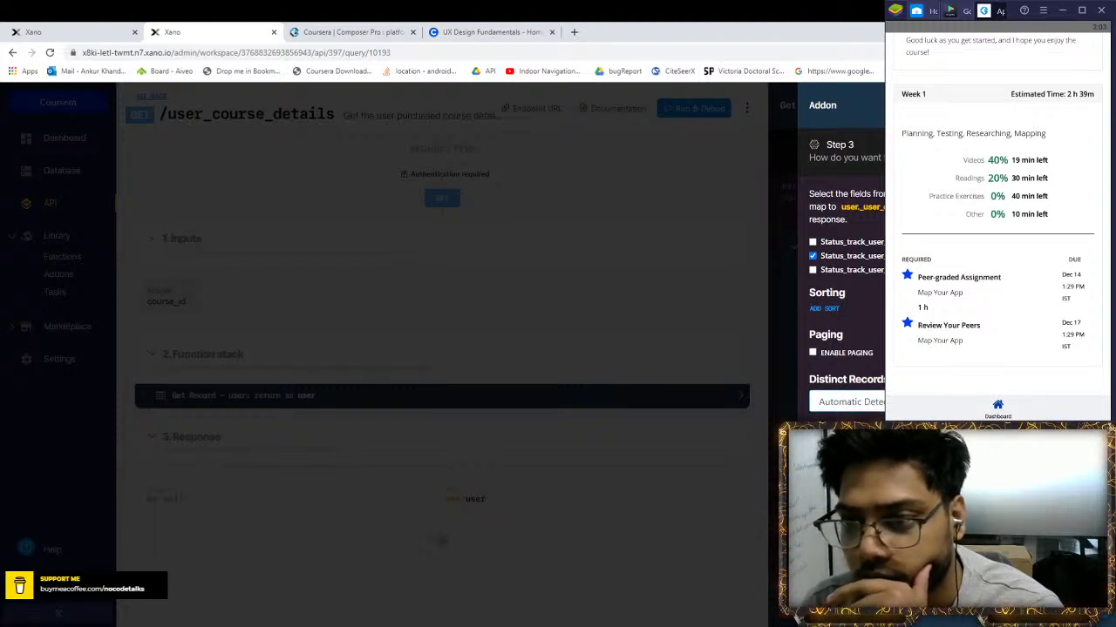
click(812, 352)
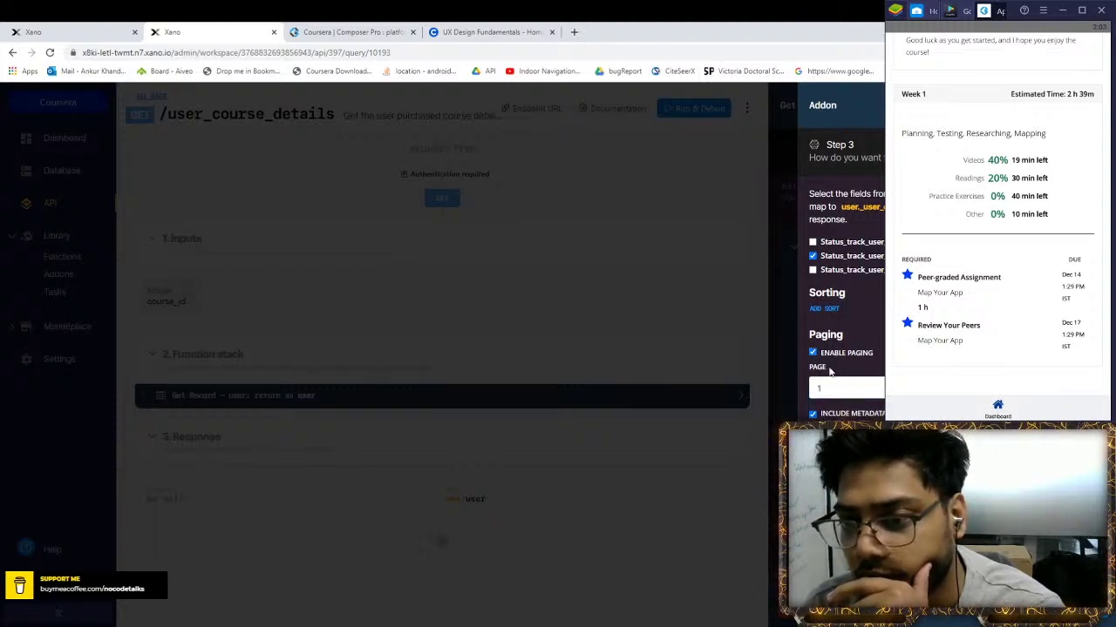
click(812, 352)
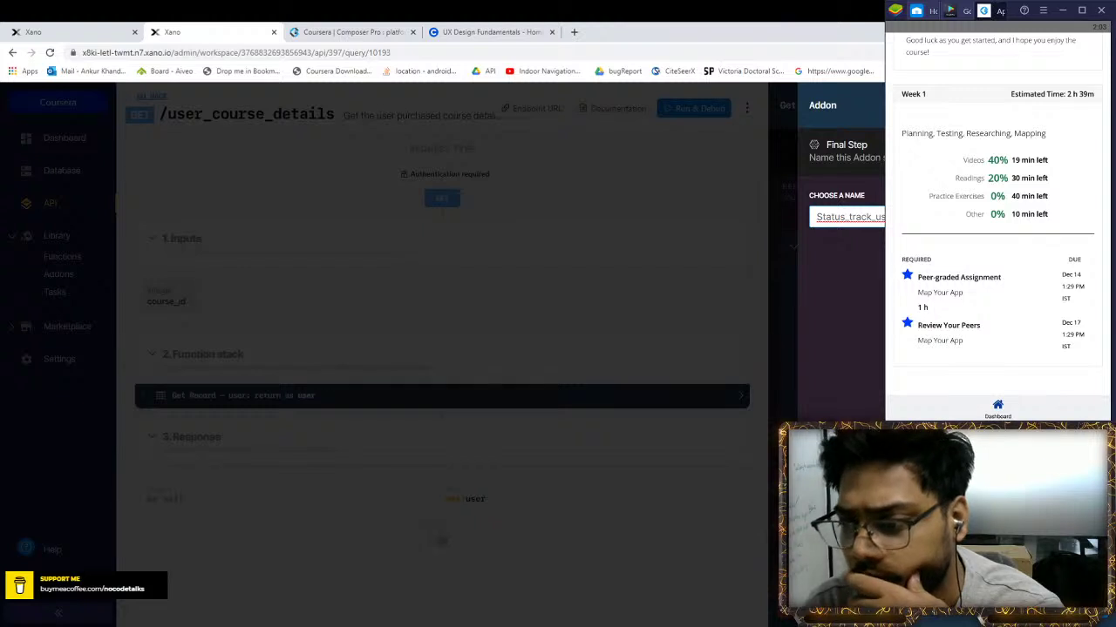
key(Return)
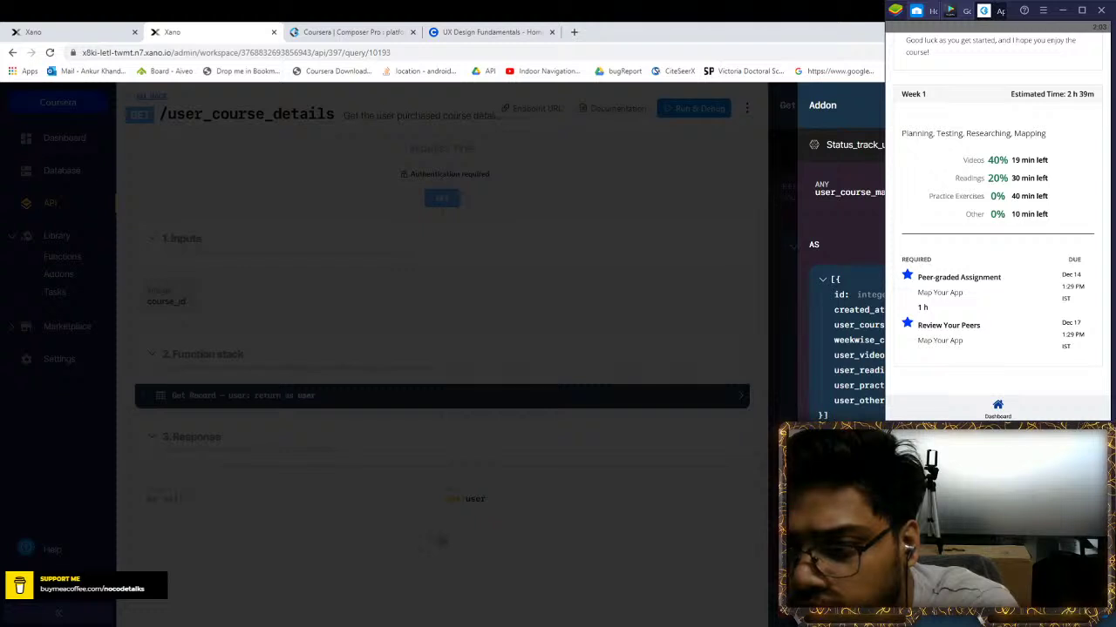
key(Escape)
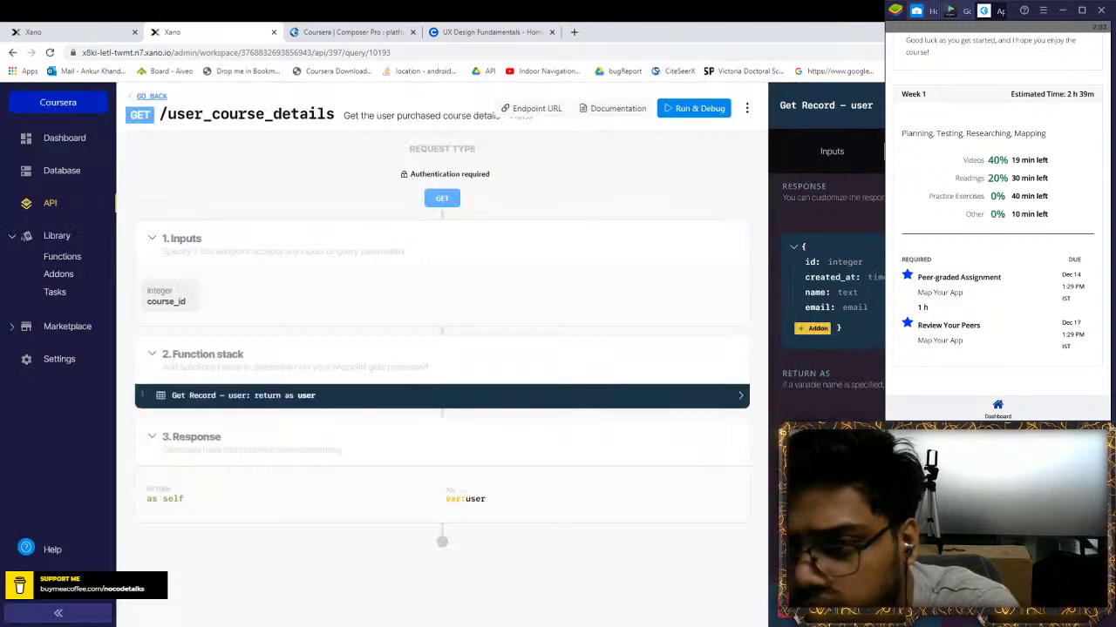
Test-run the endpoint with the auth token and course_id 1, reviewing nested status records 1–4
scroll(826, 271, down, 4)
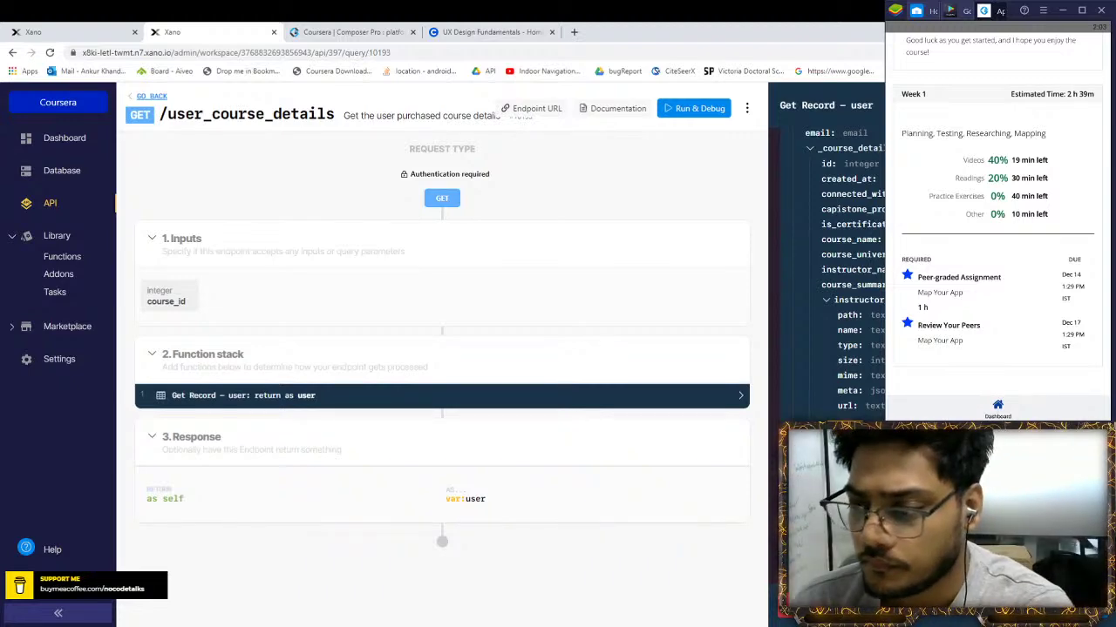
click(698, 108)
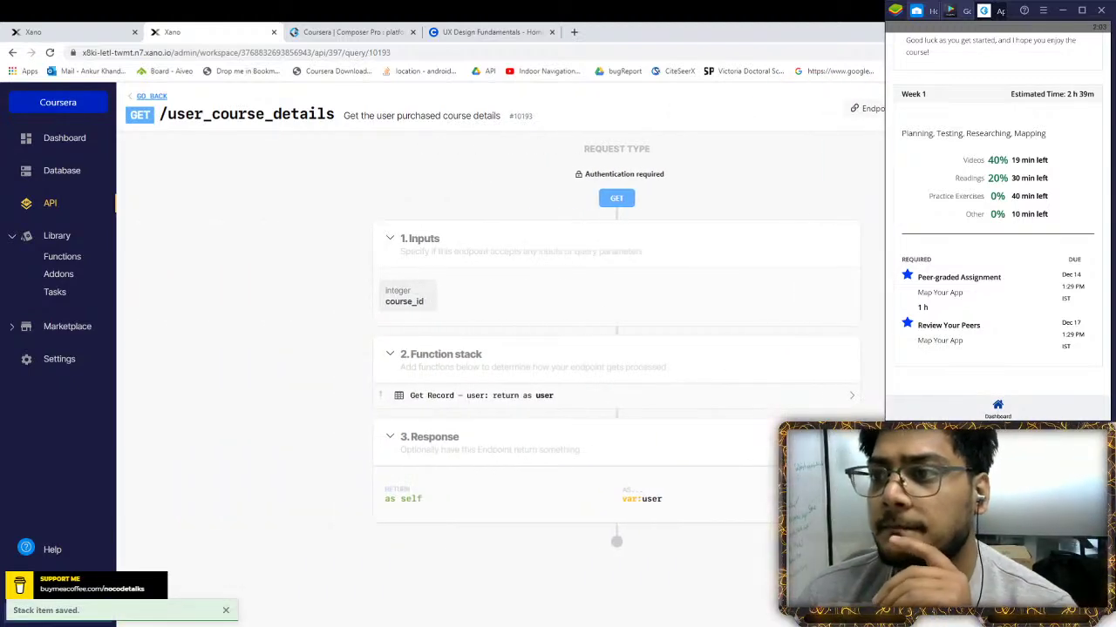
click(866, 217)
key(ctrl+v)
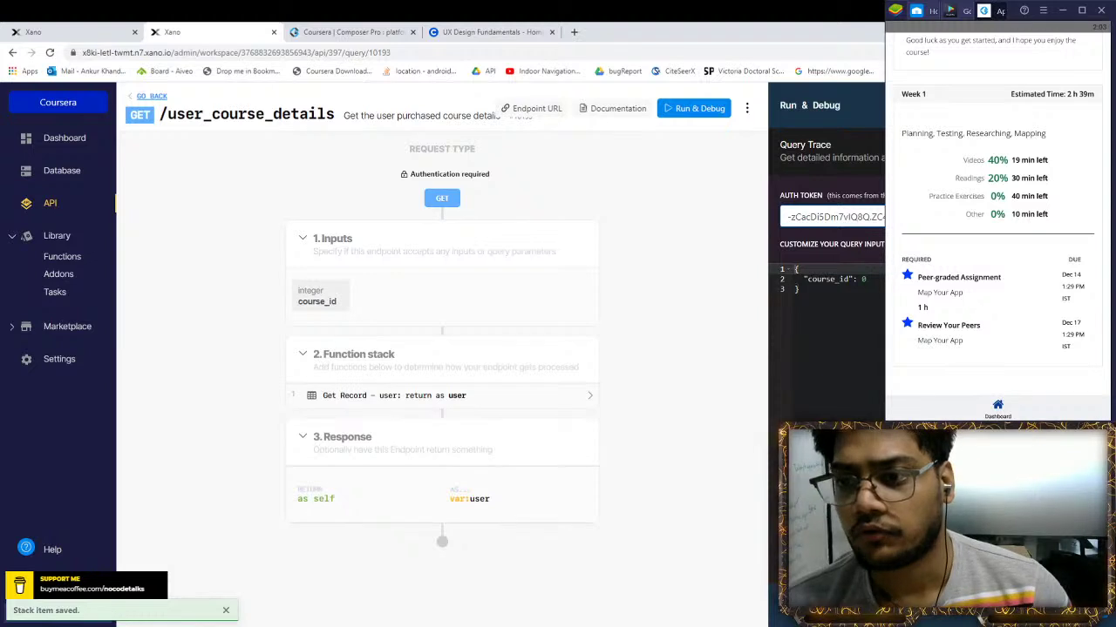
click(864, 279)
key(BackSpace)
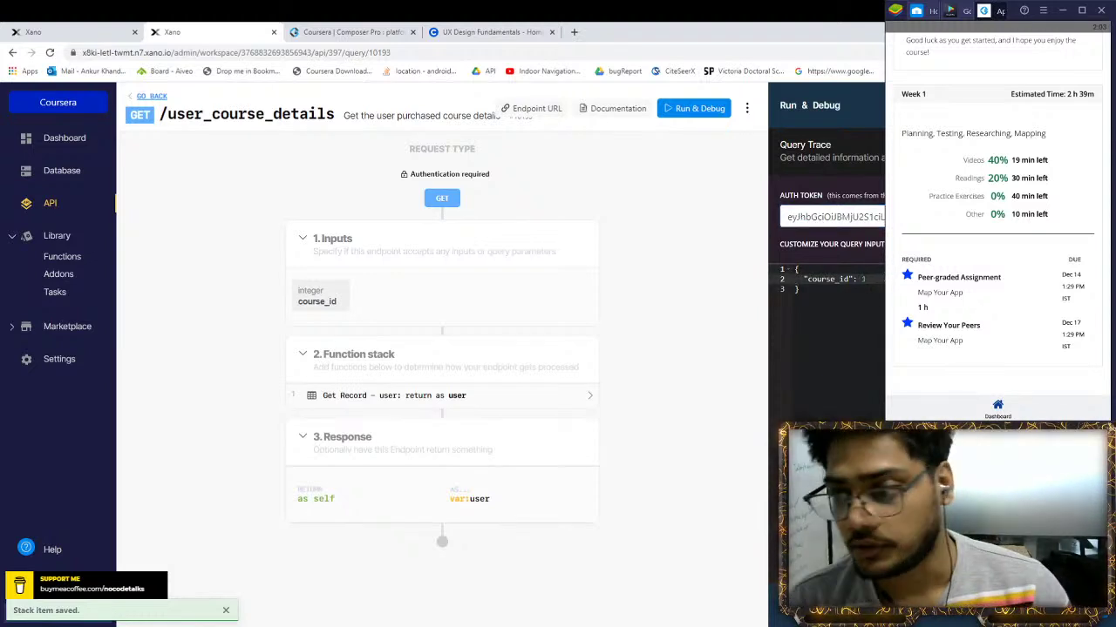
key(ctrl+Return)
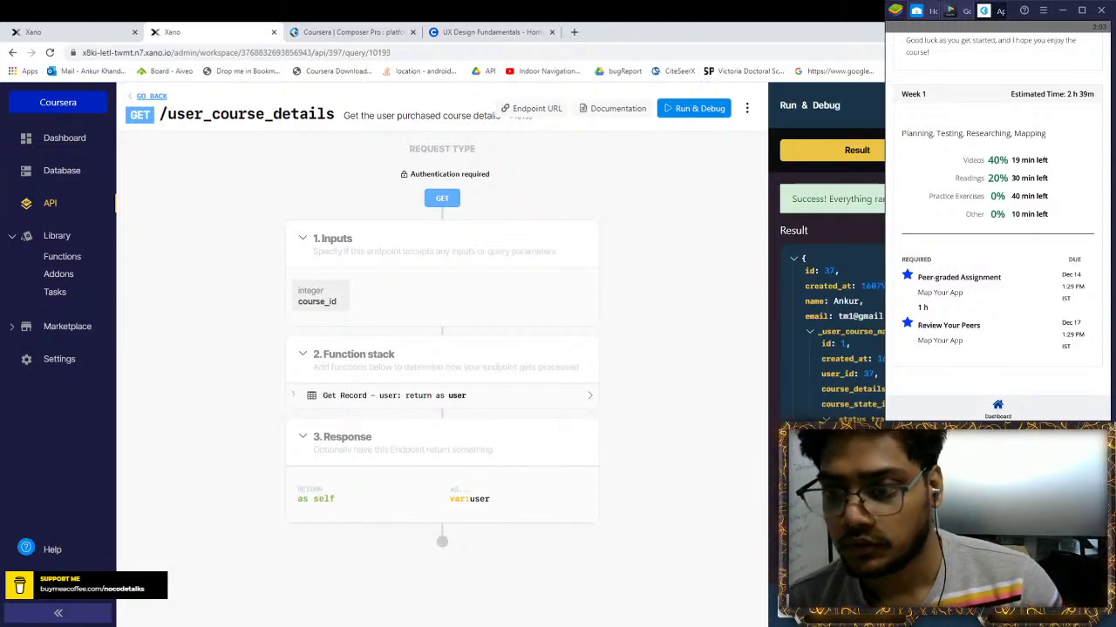
scroll(828, 279, down, 3)
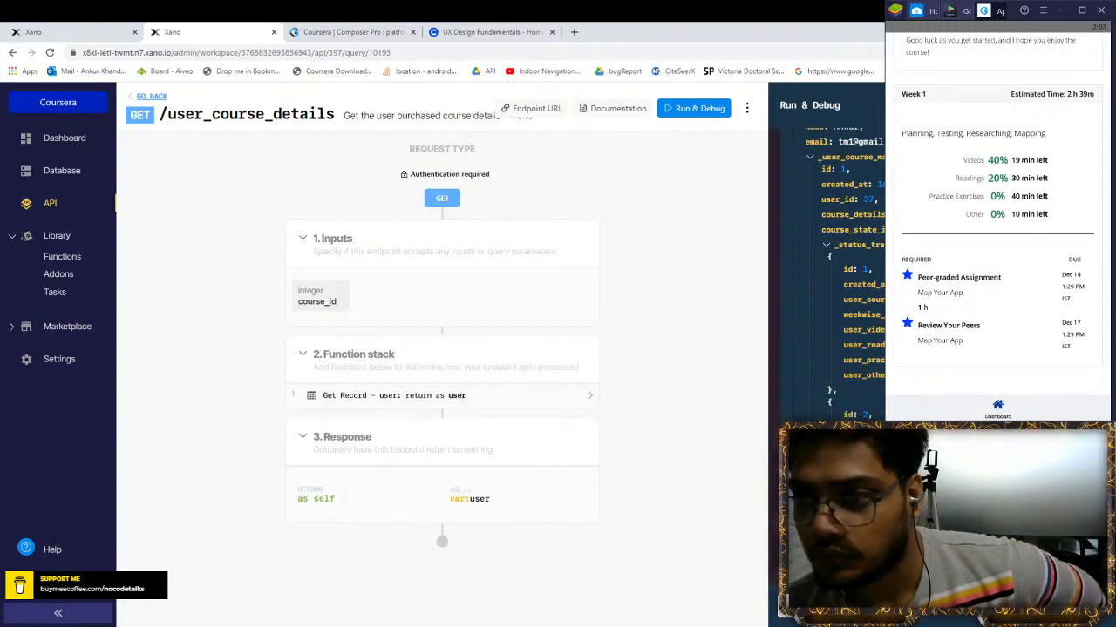
scroll(832, 279, down, 5)
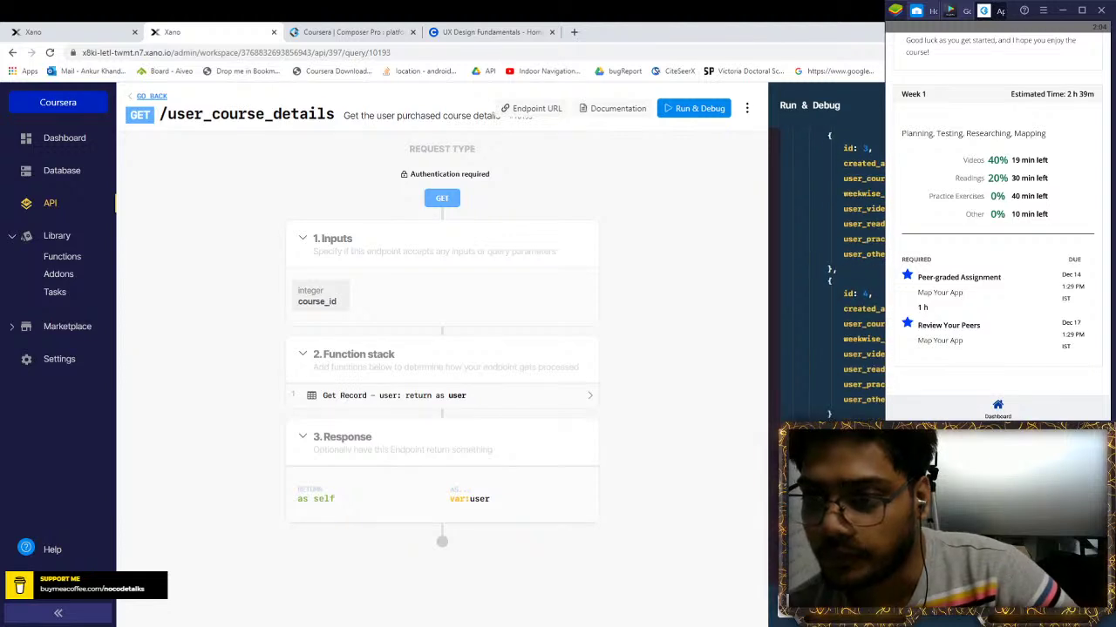
scroll(832, 279, up, 5)
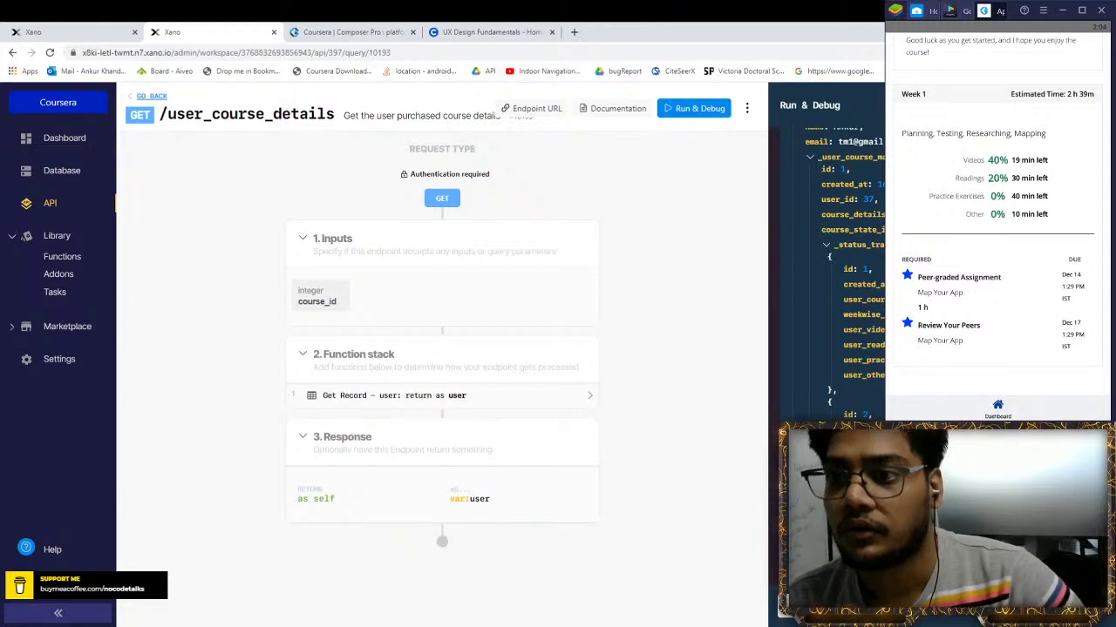
scroll(832, 199, up, 2)
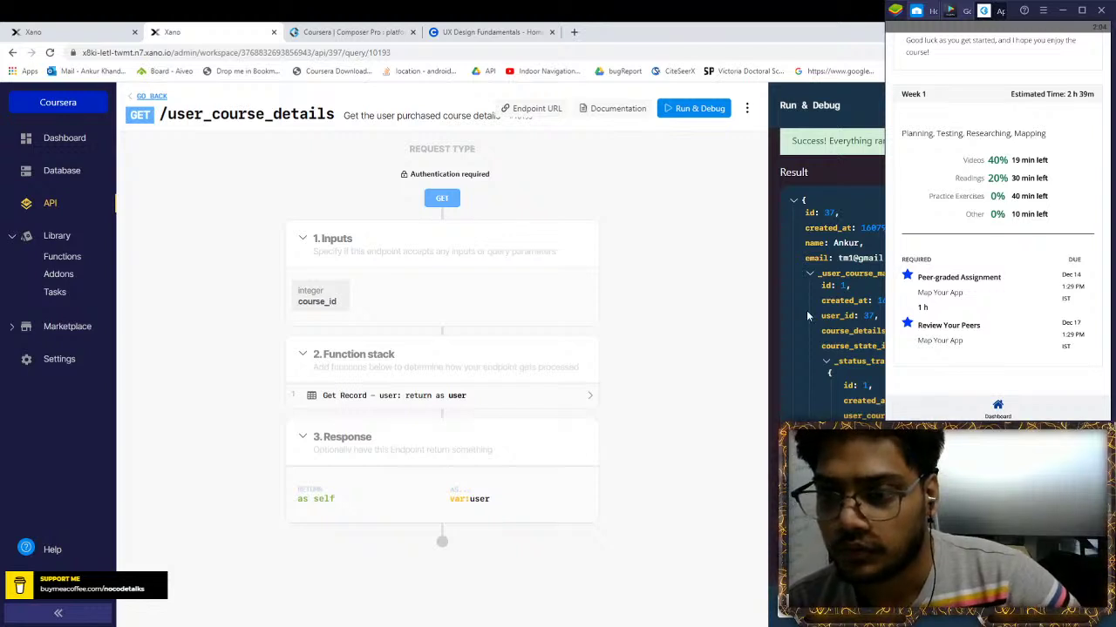
scroll(832, 261, up, 3)
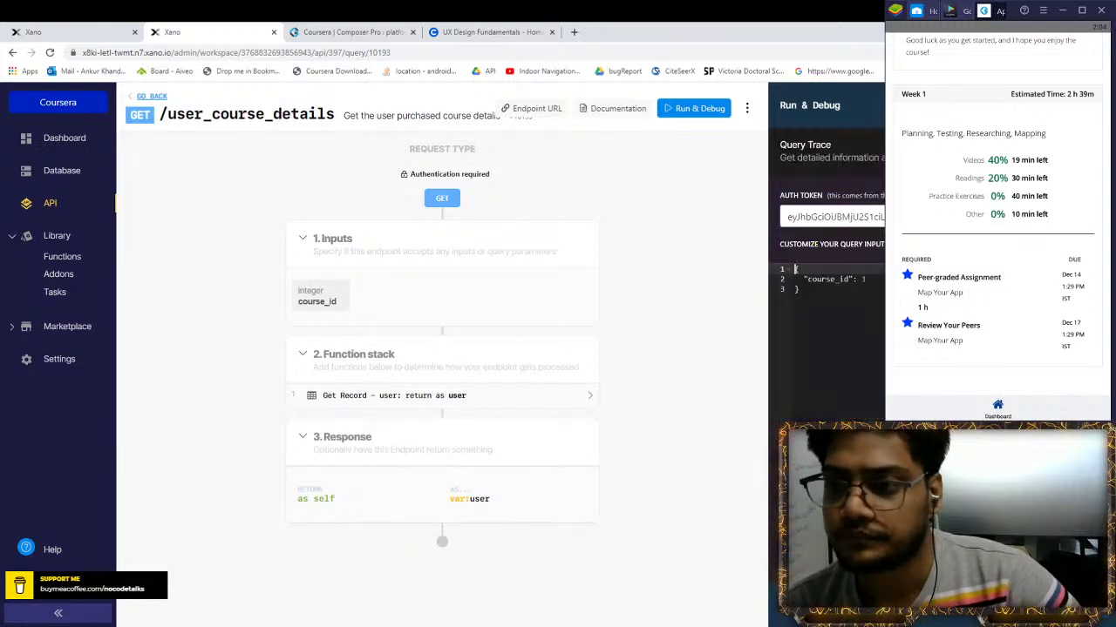
Close the Run & Debug results panel
key(Escape)
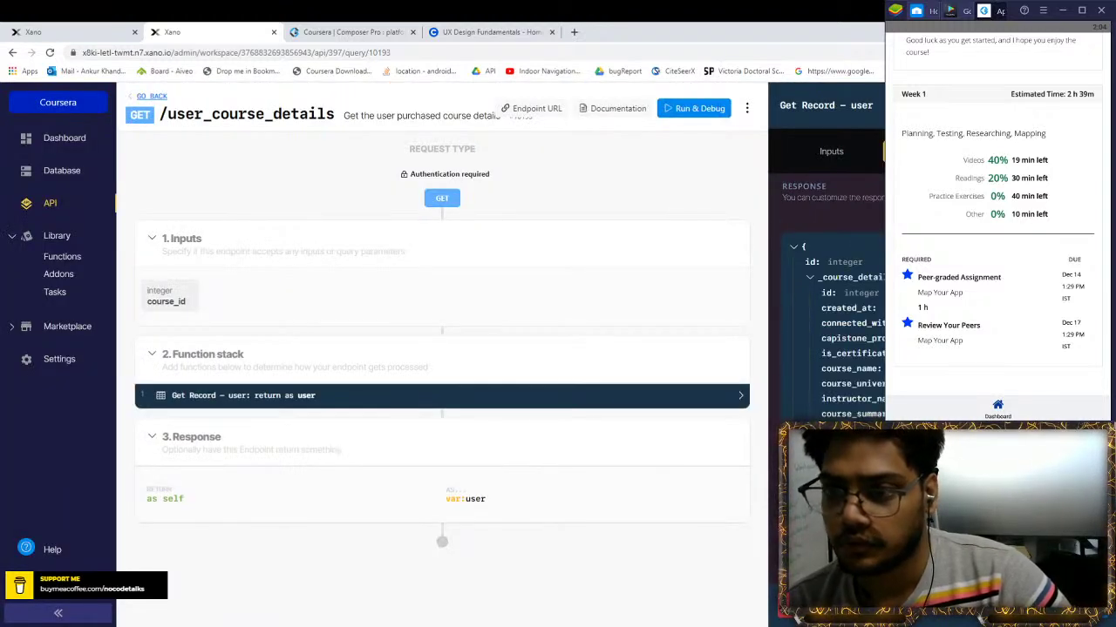
Review the response schema, save the Get Record user step, and launch Run & Debug
scroll(826, 261, down, 3)
scroll(865, 398, up, 3)
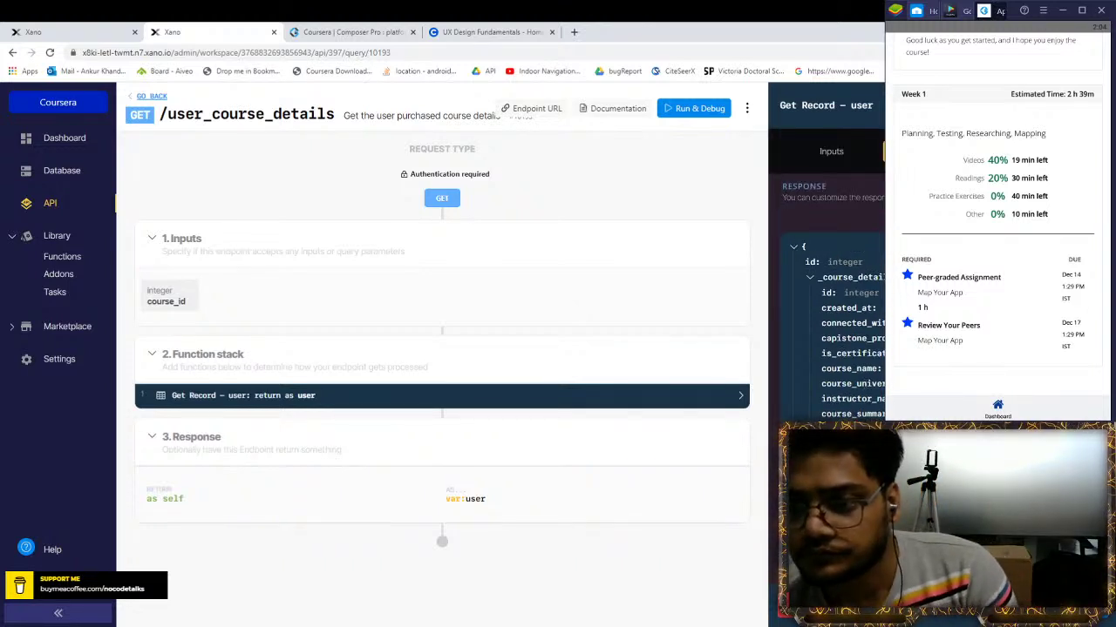
scroll(830, 298, down, 6)
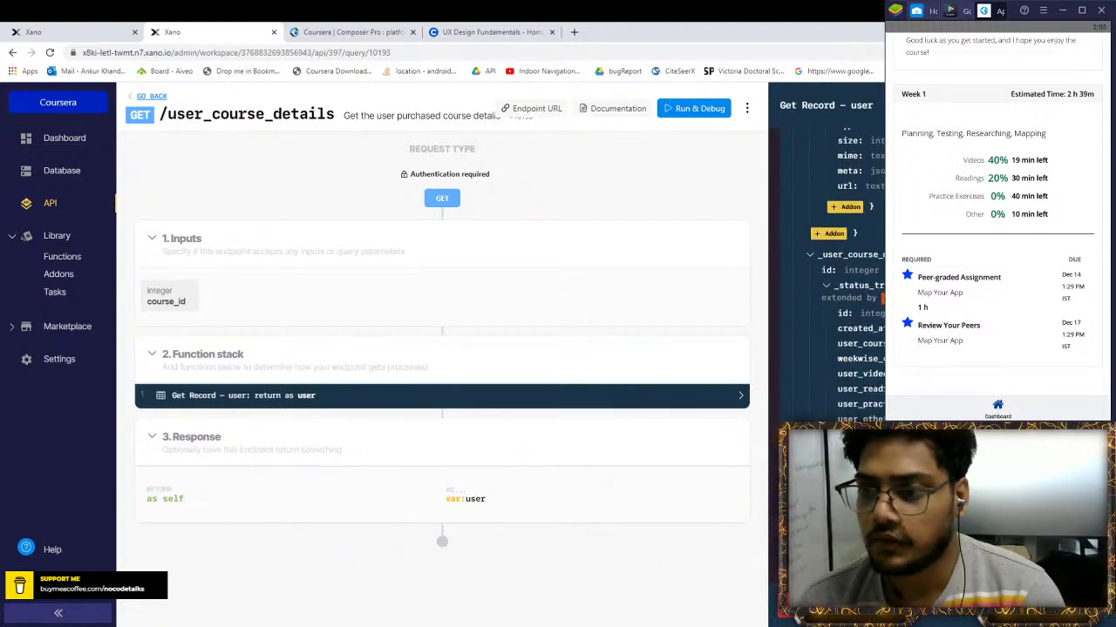
key(ctrl+s)
click(694, 108)
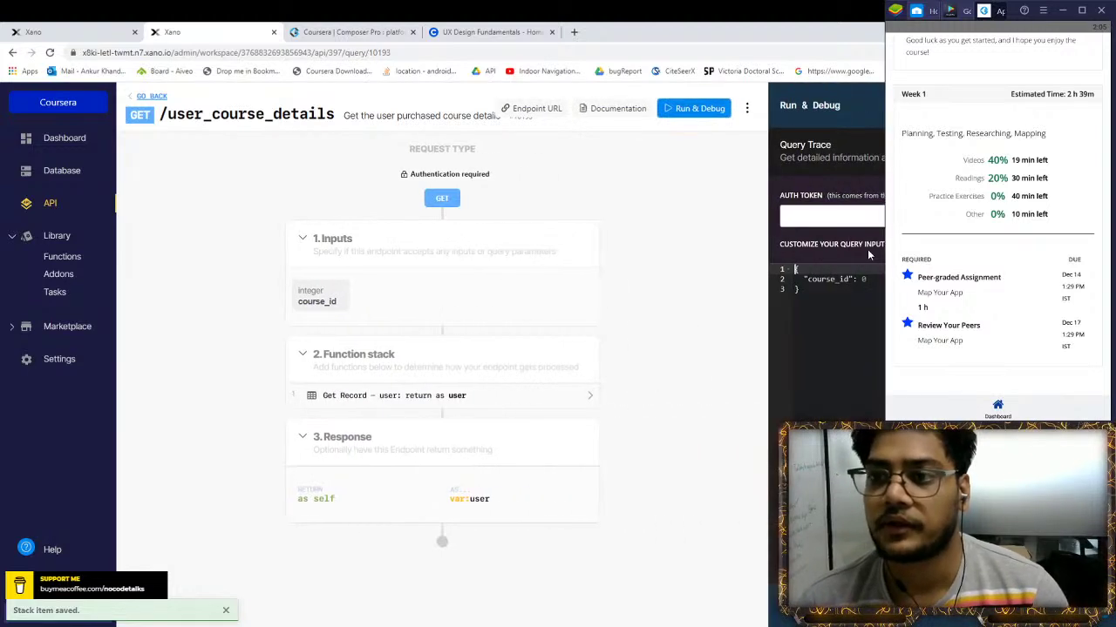
Rerun the endpoint test with course_id set to 1
click(878, 279)
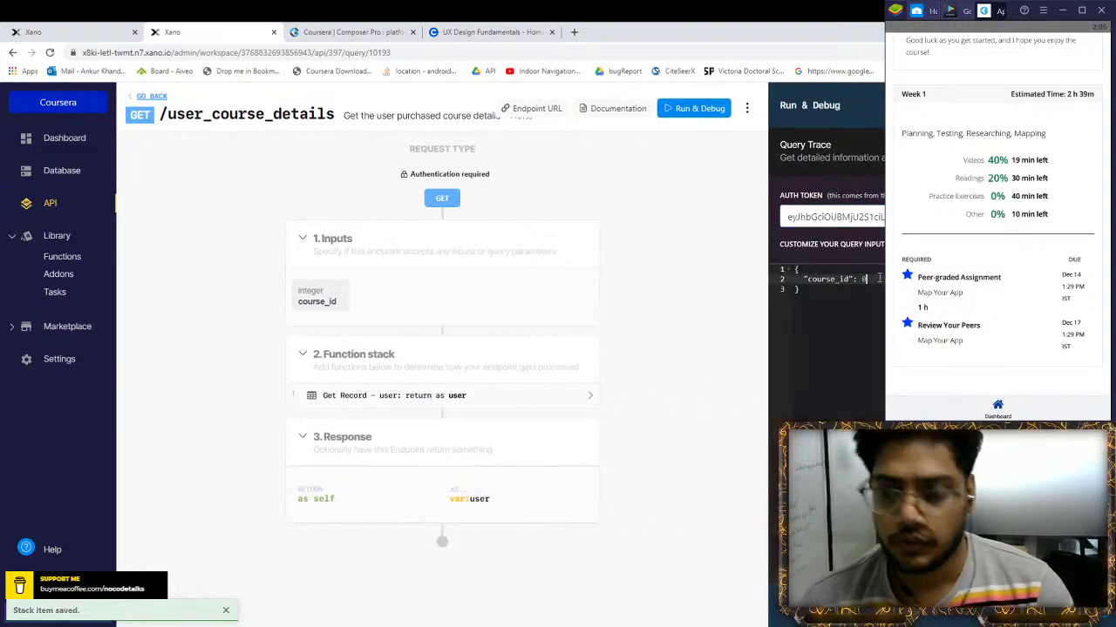
key(BackSpace)
text(1)
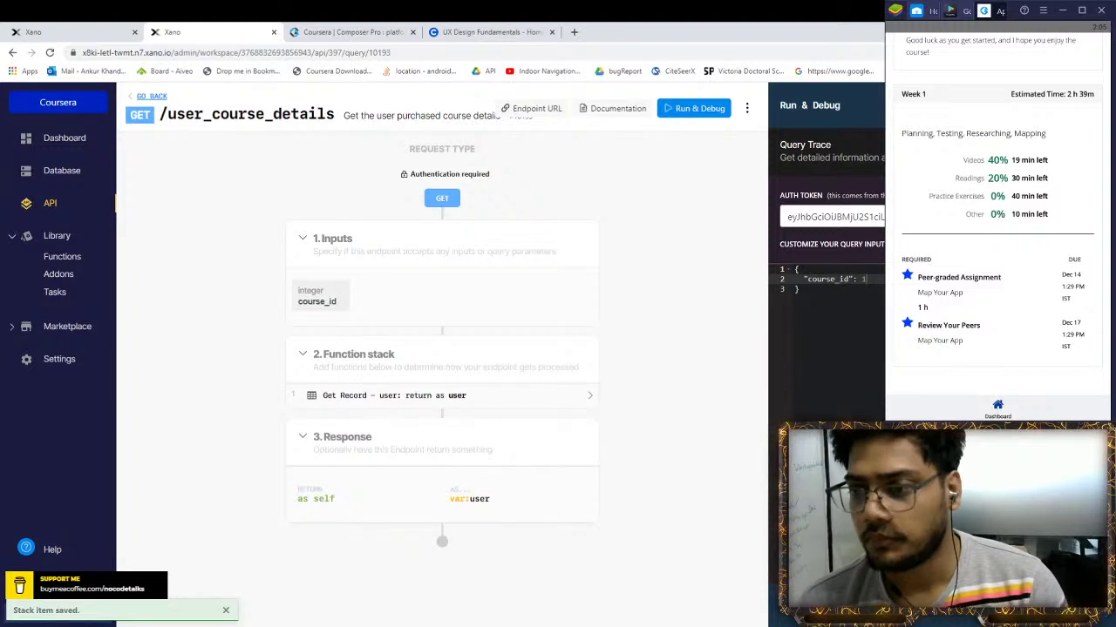
key(ctrl+Return)
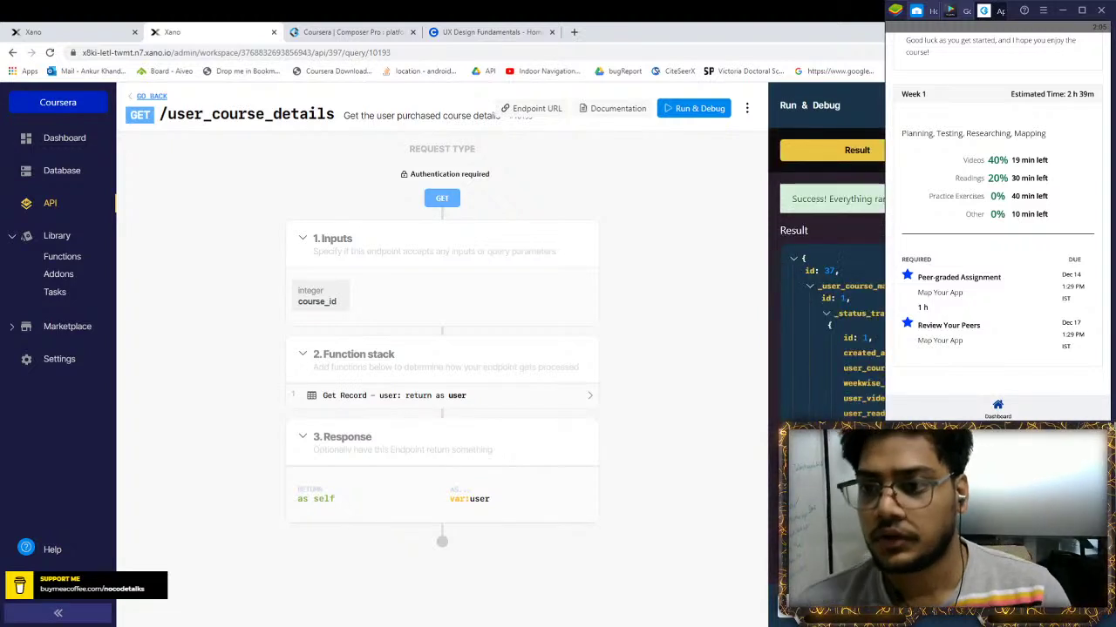
Collapse and re-expand the _user_course_map result, then return to the AppGyver builder
click(810, 287)
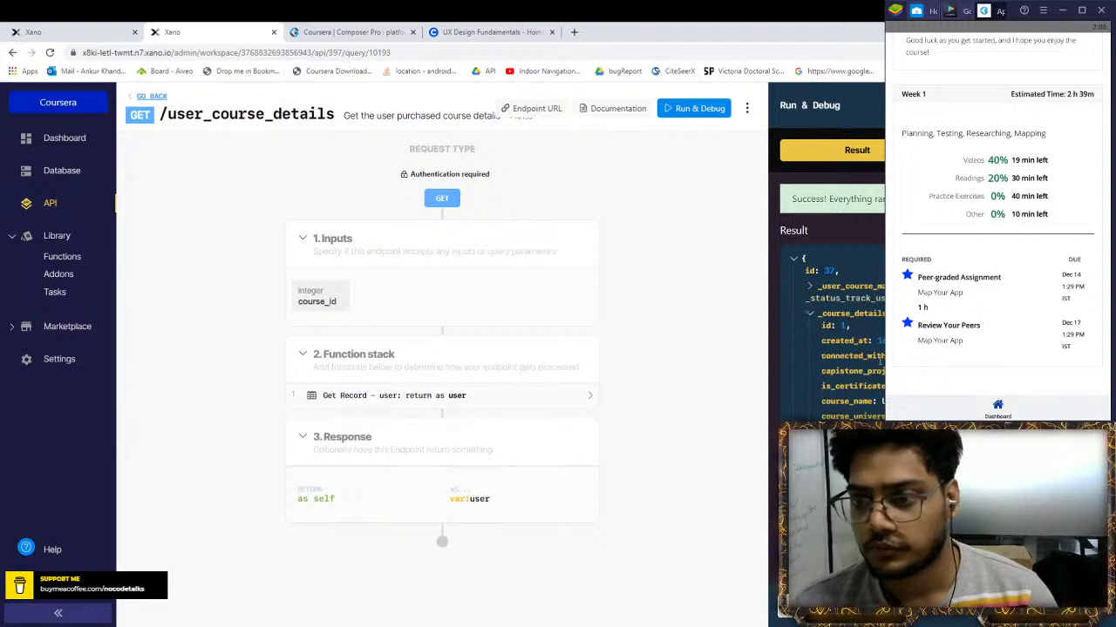
click(811, 288)
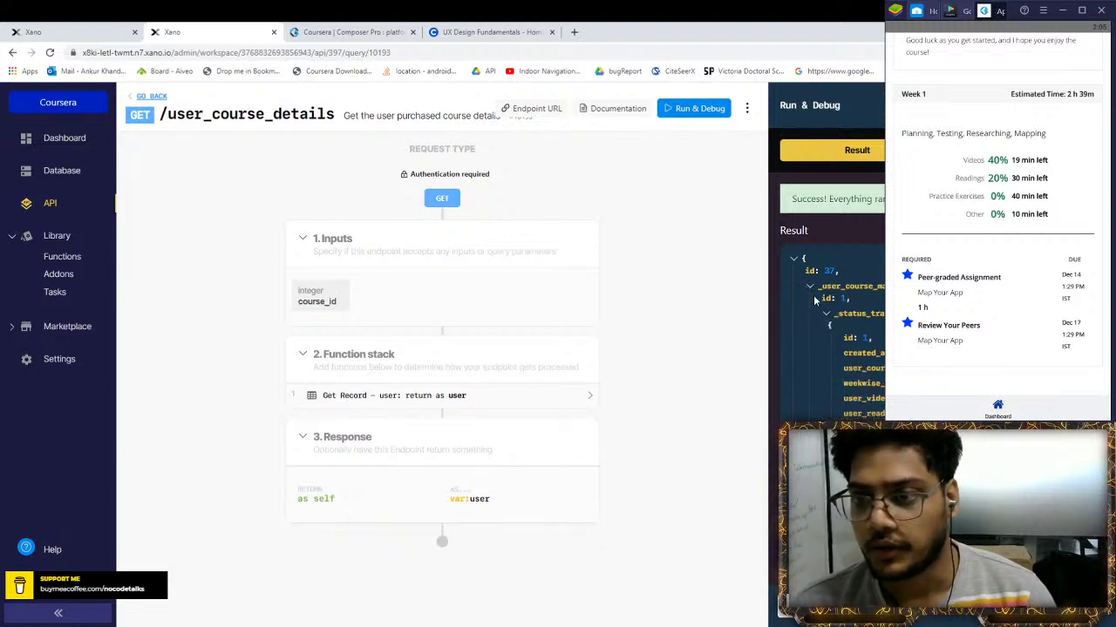
click(344, 32)
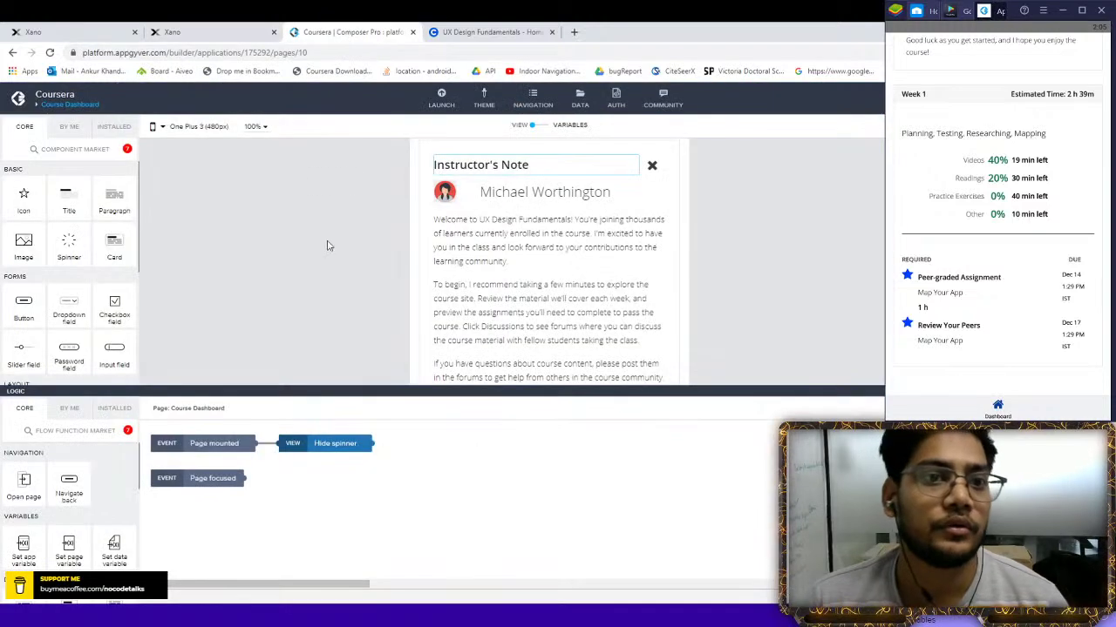
click(488, 31)
scroll(287, 337, down, 4)
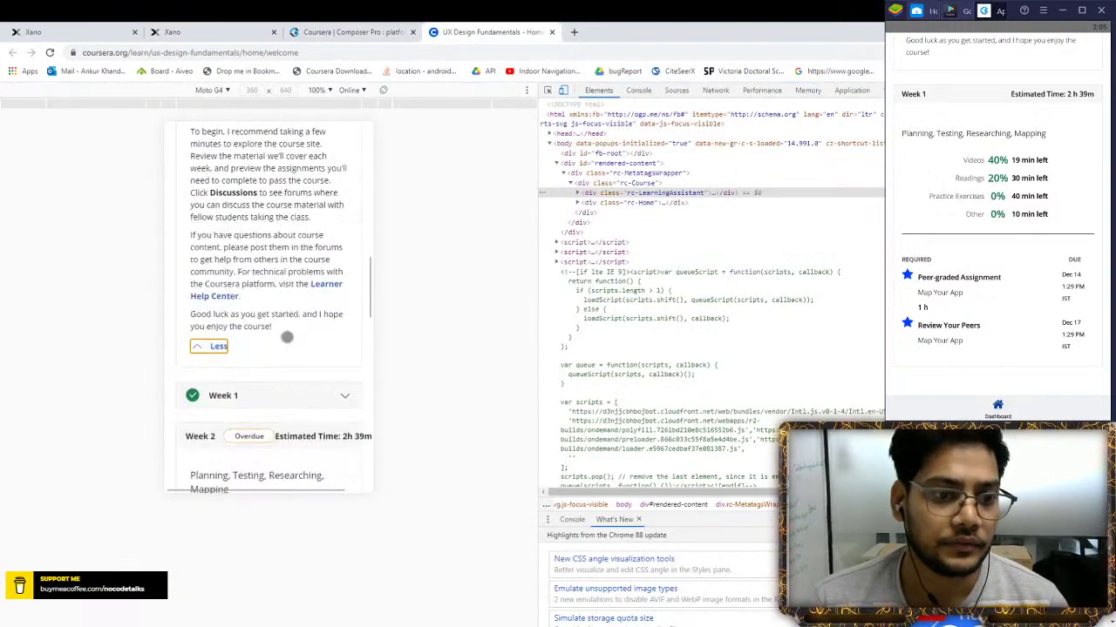
scroll(287, 337, down, 3)
click(244, 27)
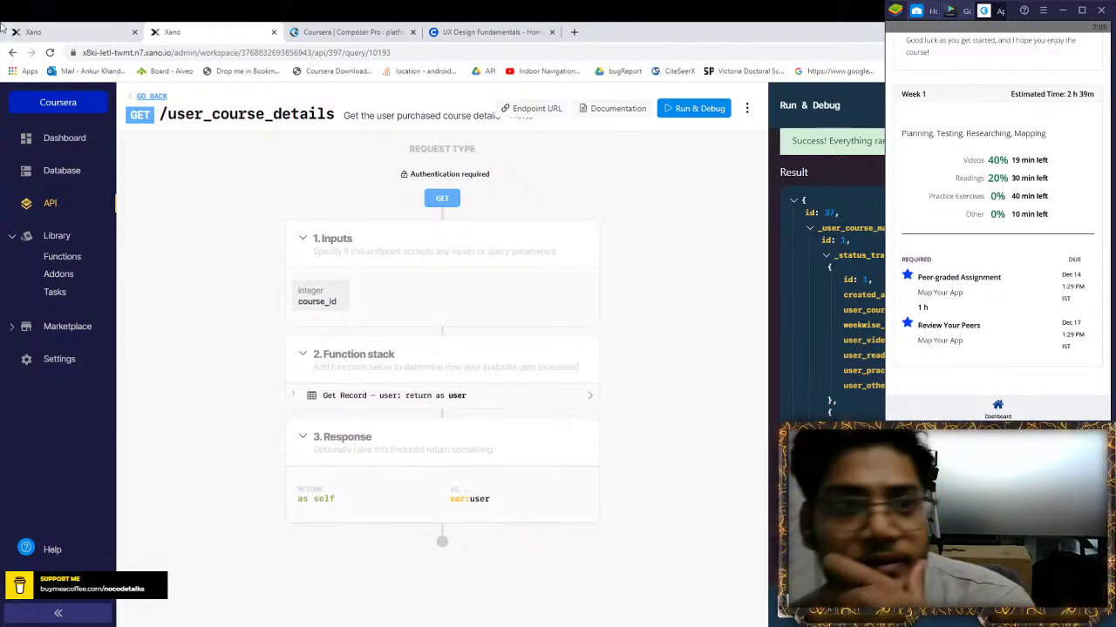
click(27, 29)
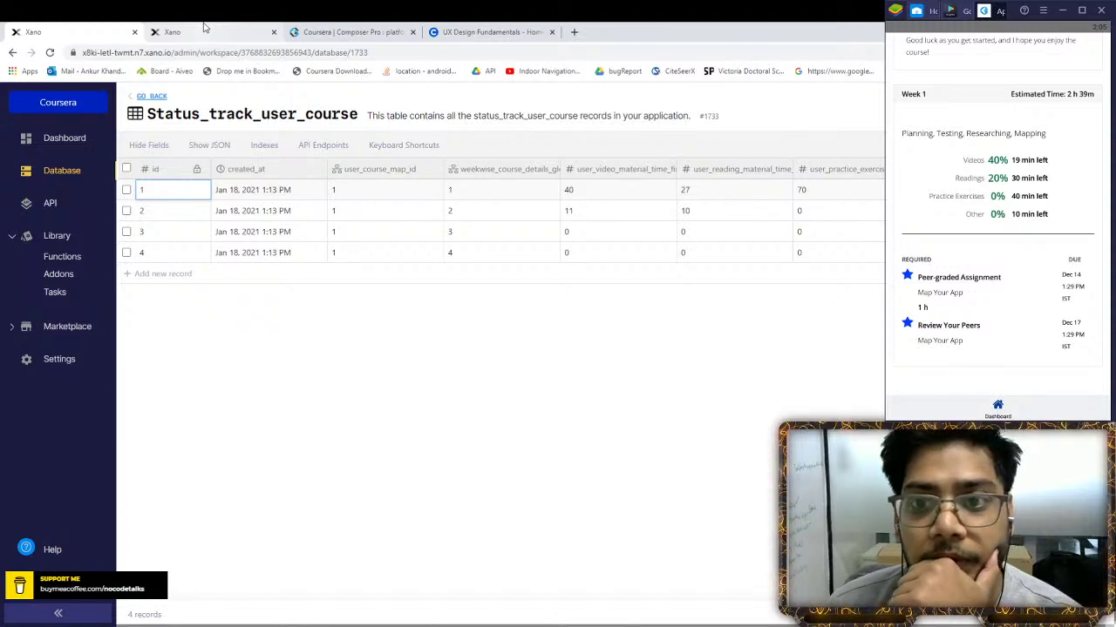
click(204, 29)
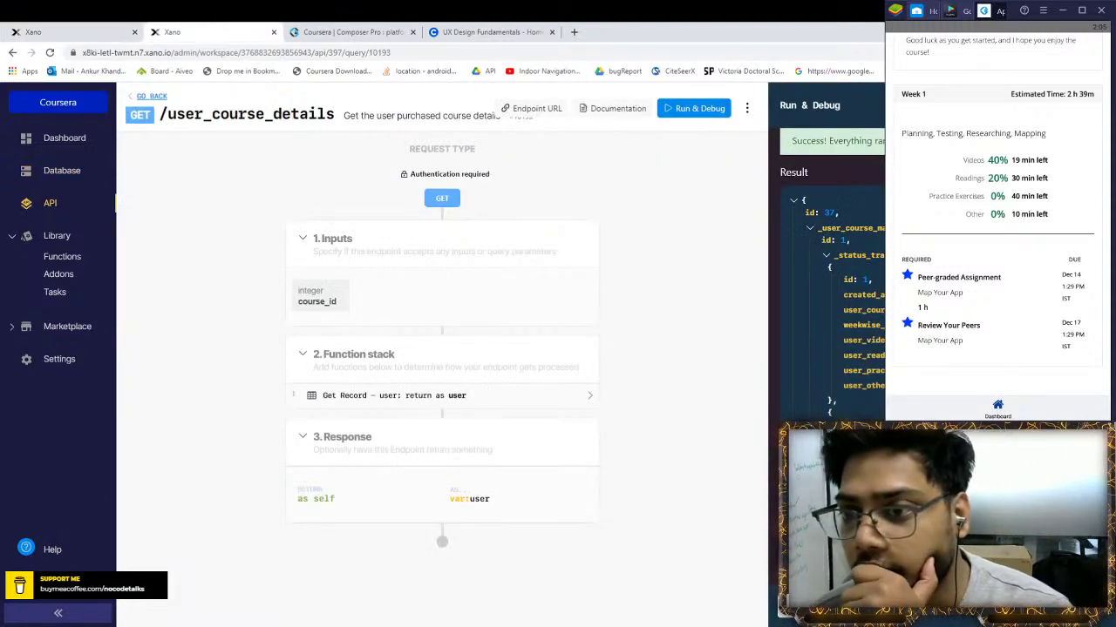
double_click(863, 309)
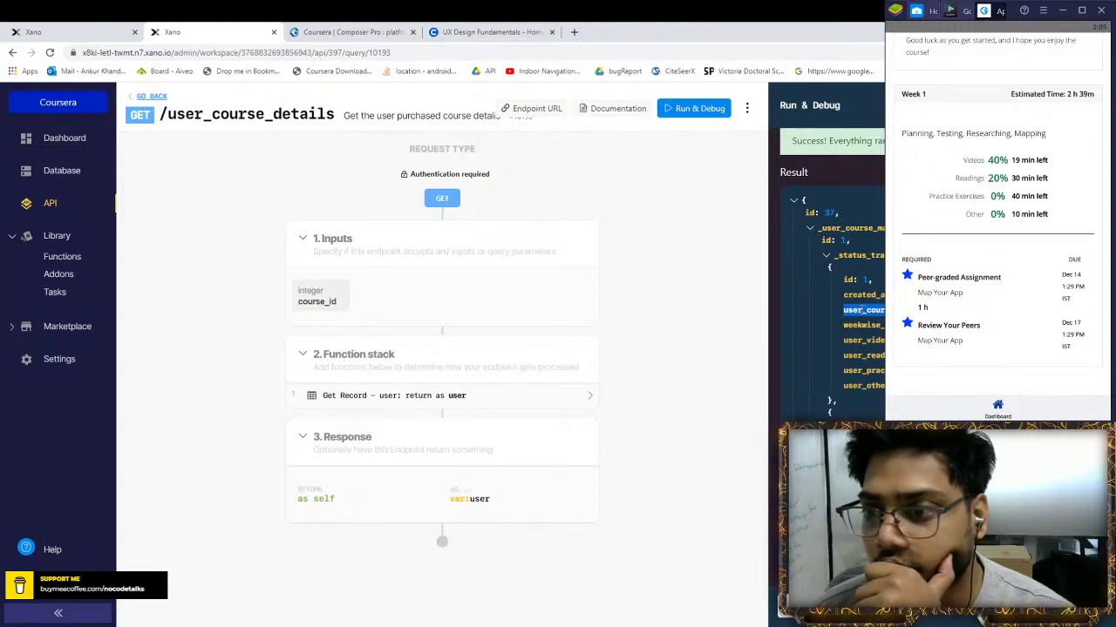
scroll(863, 309, down, 2)
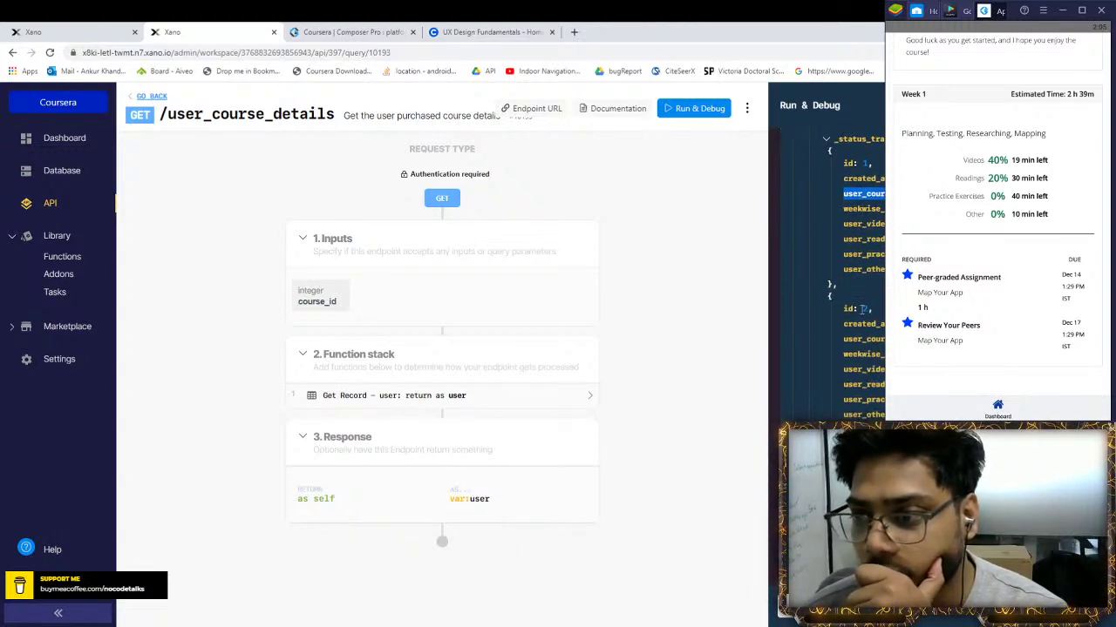
scroll(863, 308, up, 3)
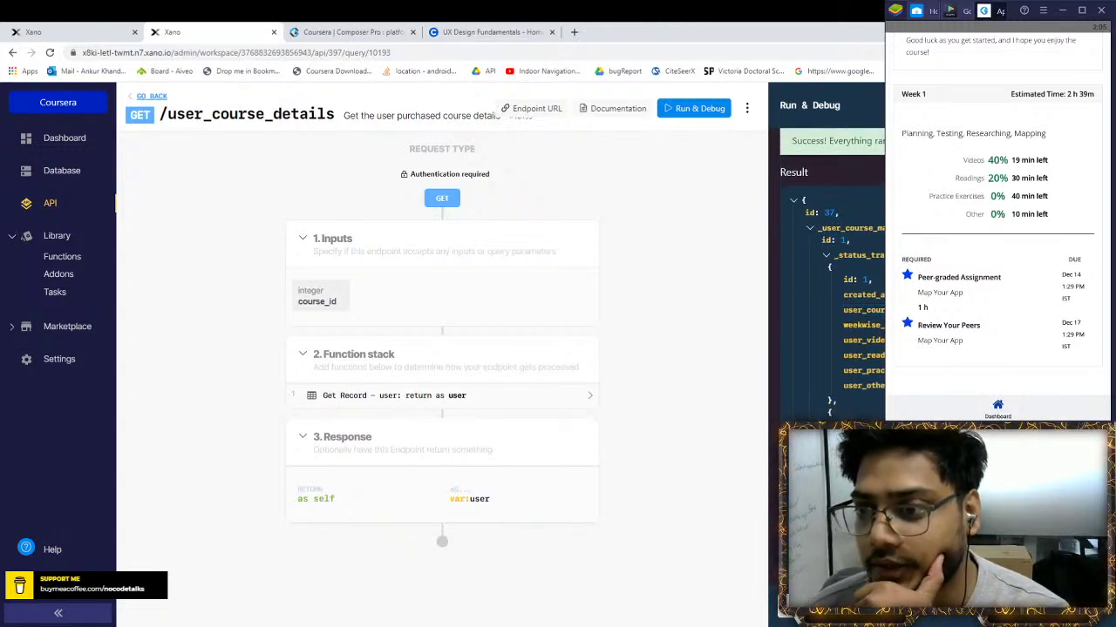
click(70, 31)
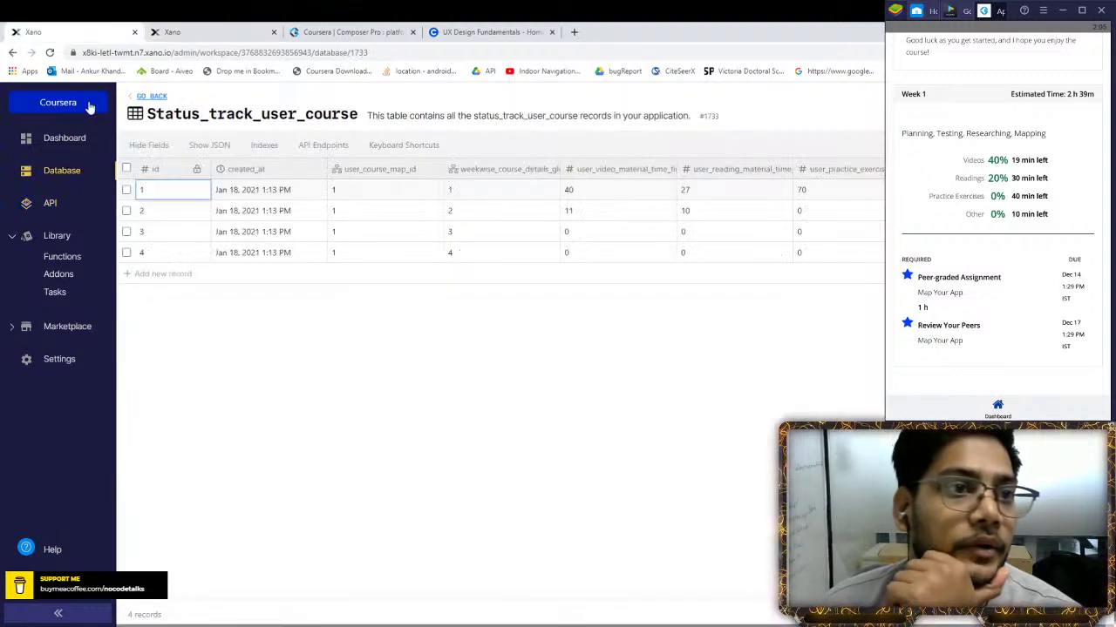
Review the Weekwise_Course_details_global table, then open the /user_course_details Get Record step settings
click(154, 96)
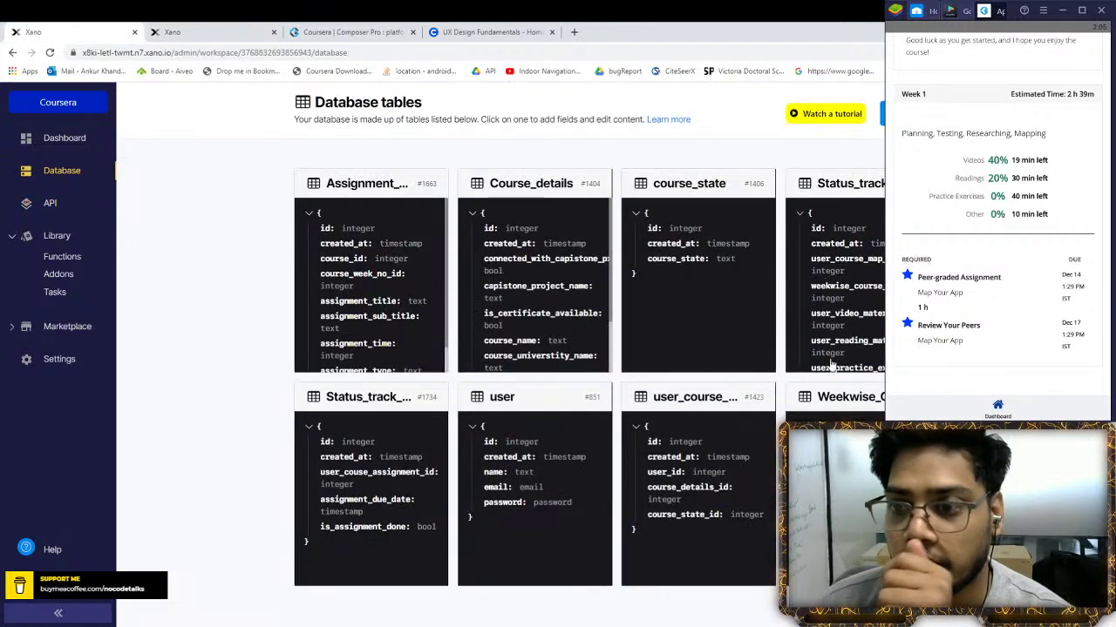
click(850, 396)
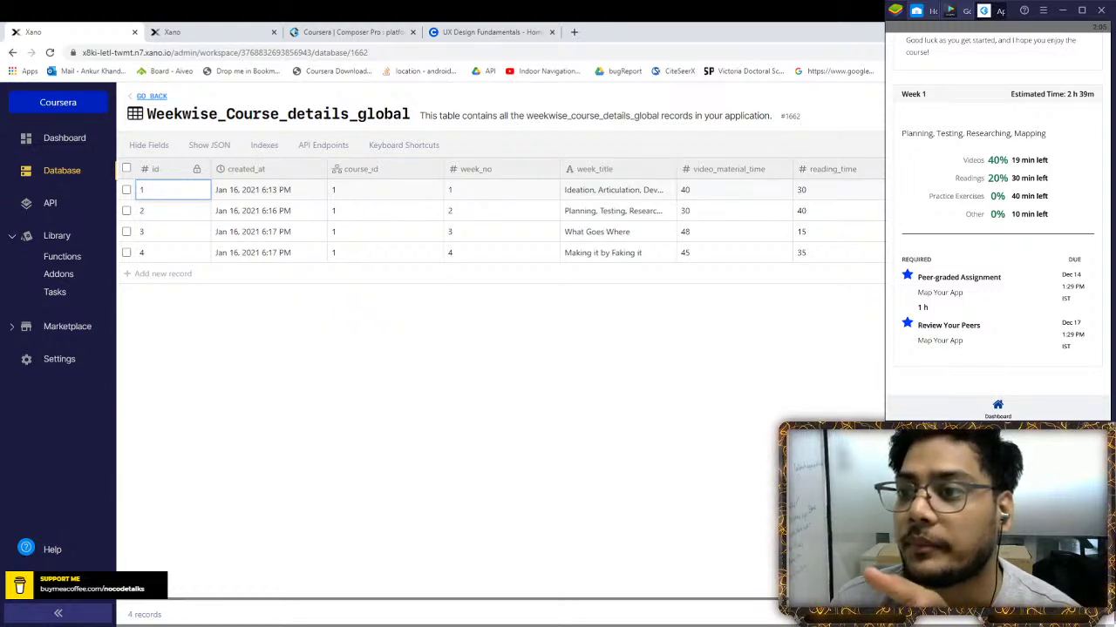
click(215, 31)
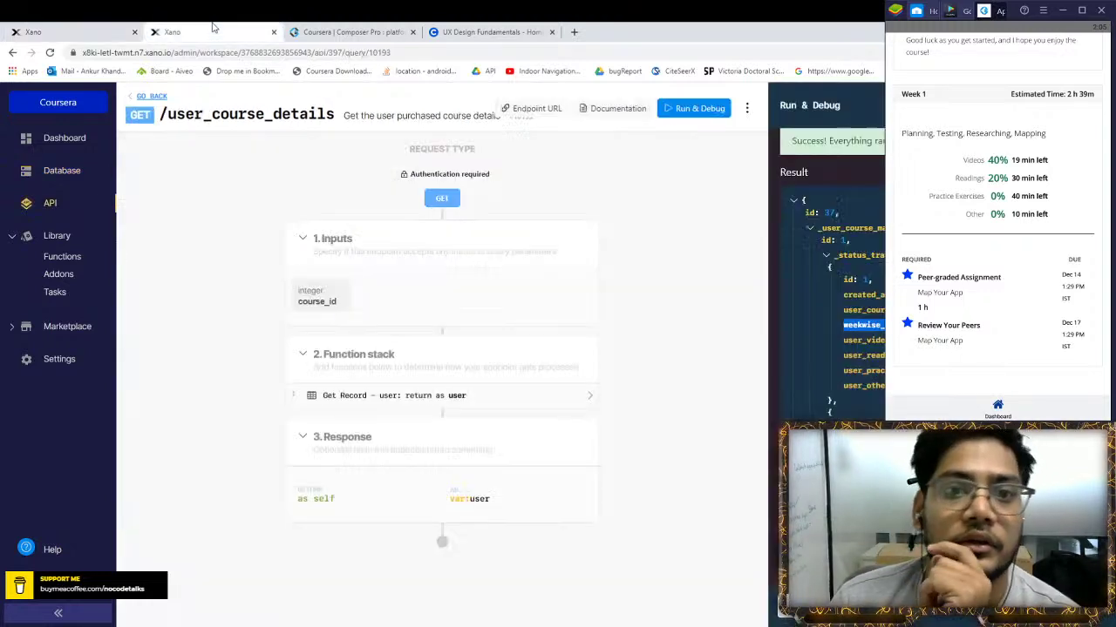
click(468, 395)
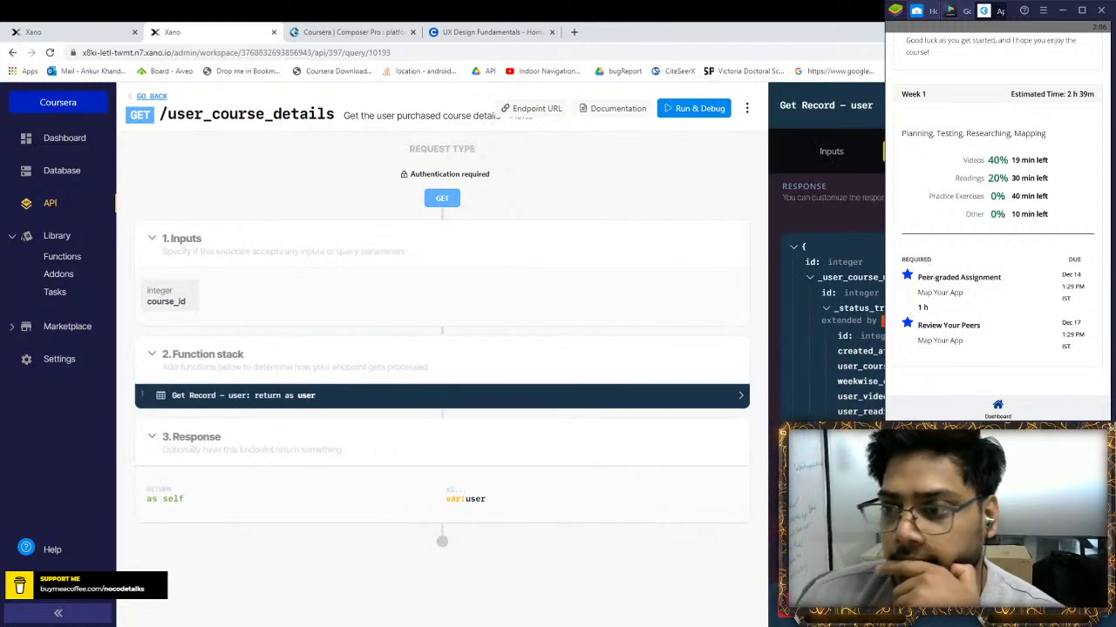
Start a single-item addon on Get Record, mapped on the first Weekwise_Course field, then view Weekwise_Course_details_global
scroll(872, 344, down, 1)
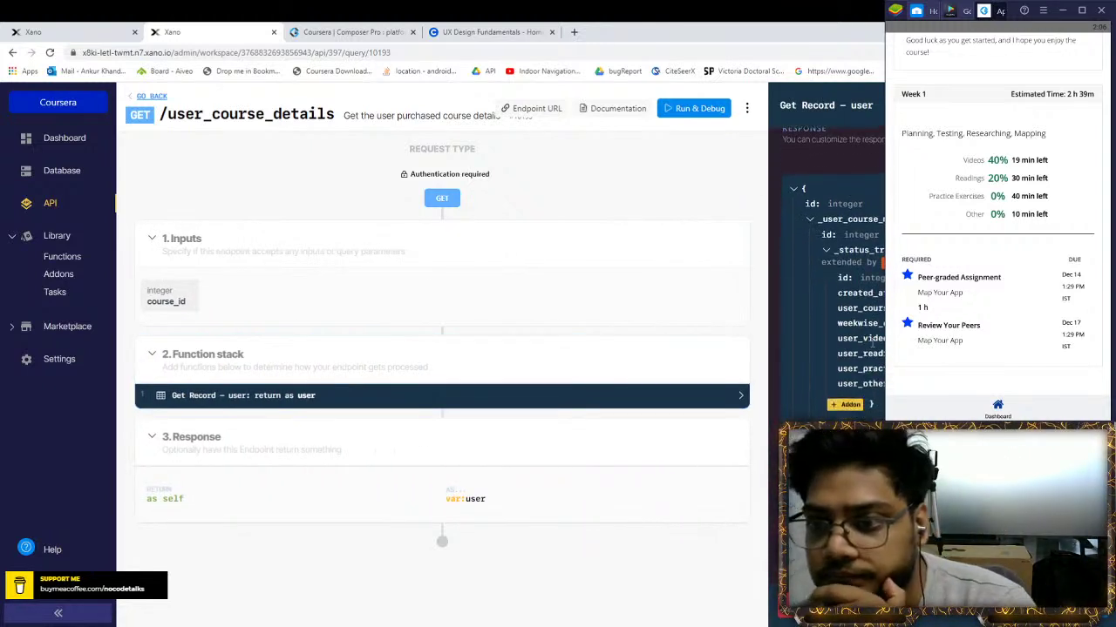
scroll(871, 344, up, 1)
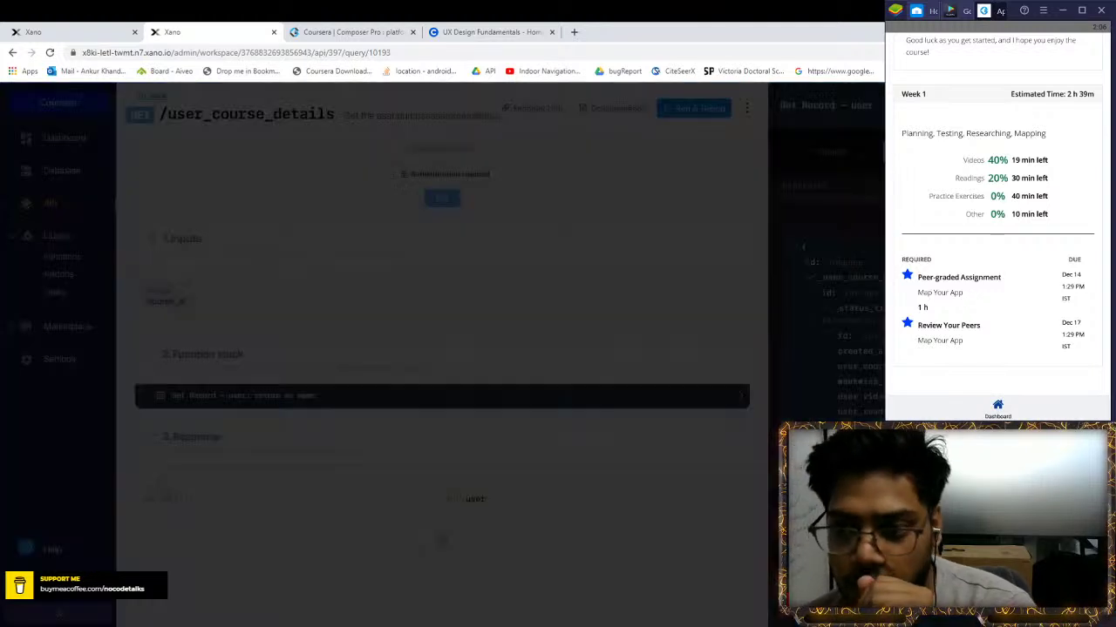
click(855, 145)
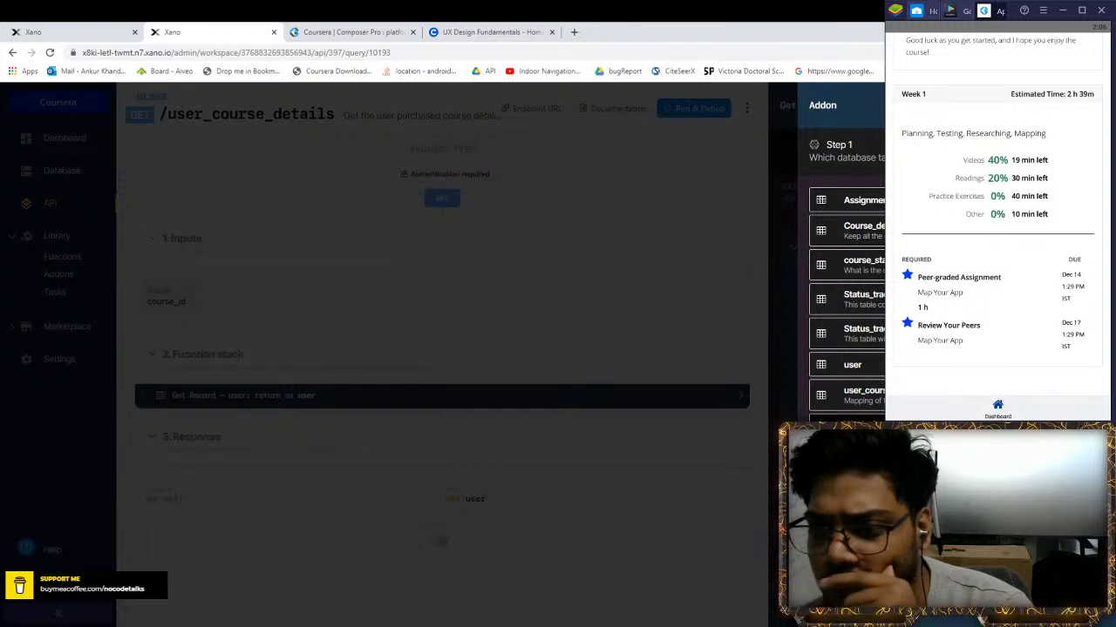
click(871, 231)
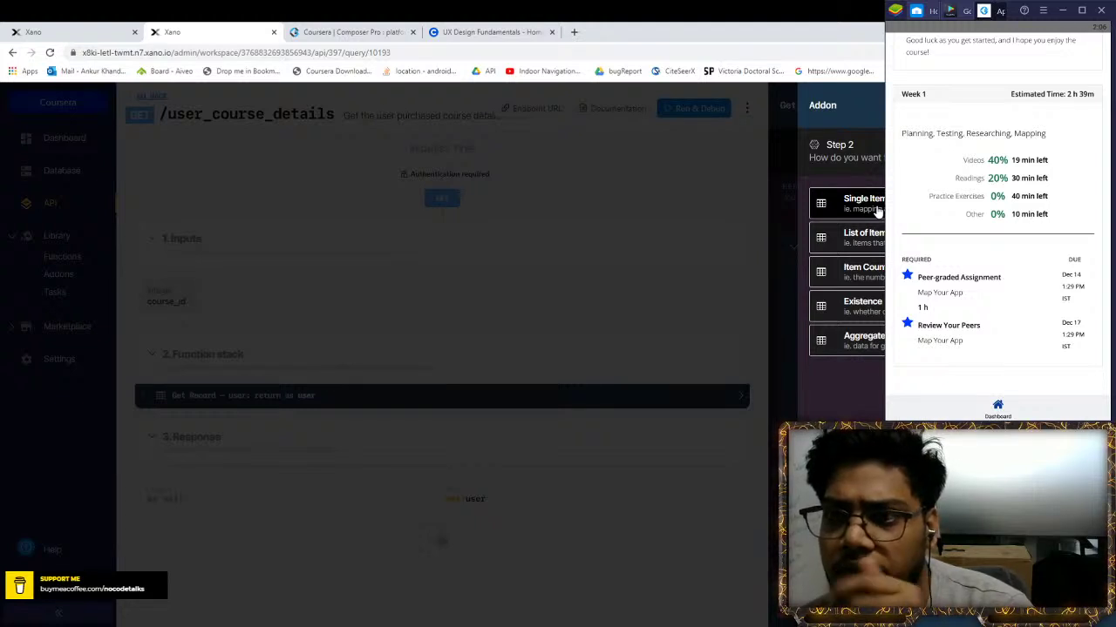
click(872, 203)
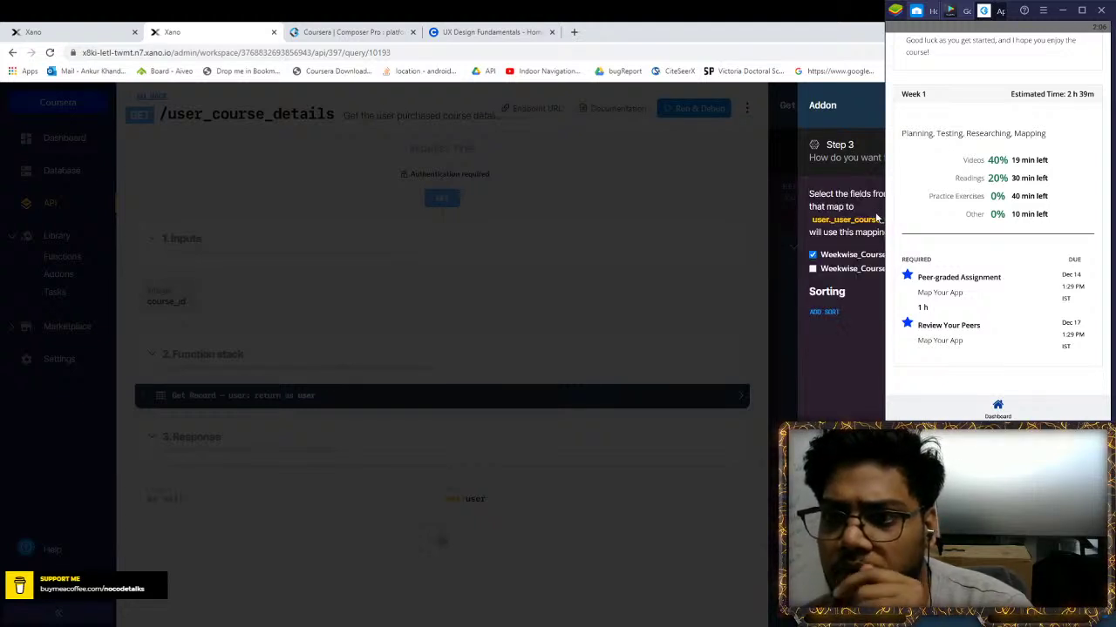
click(812, 254)
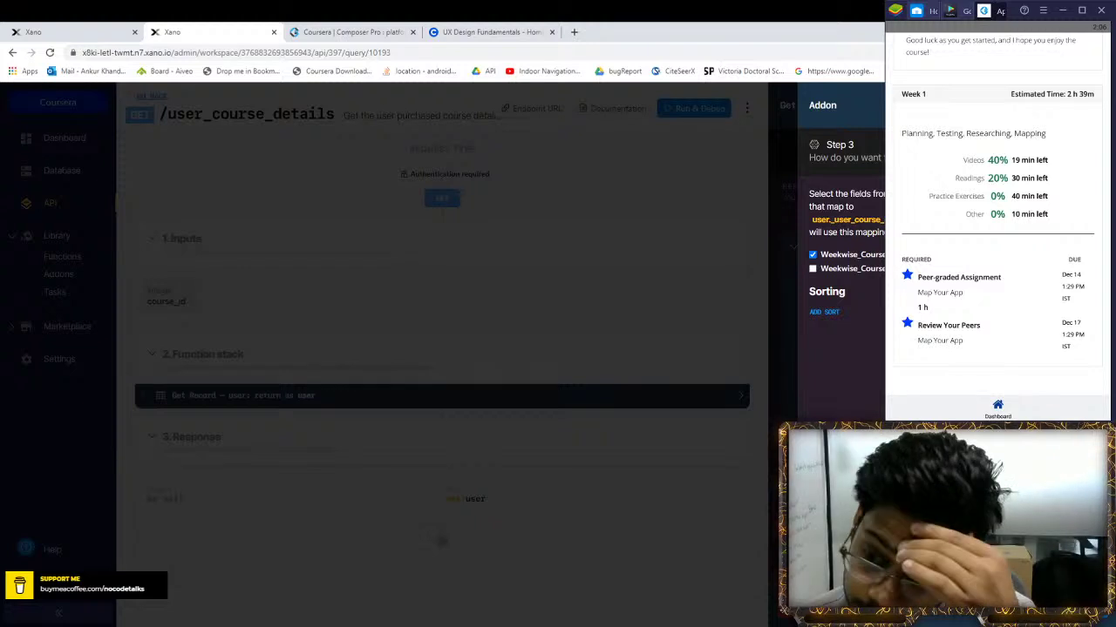
click(112, 29)
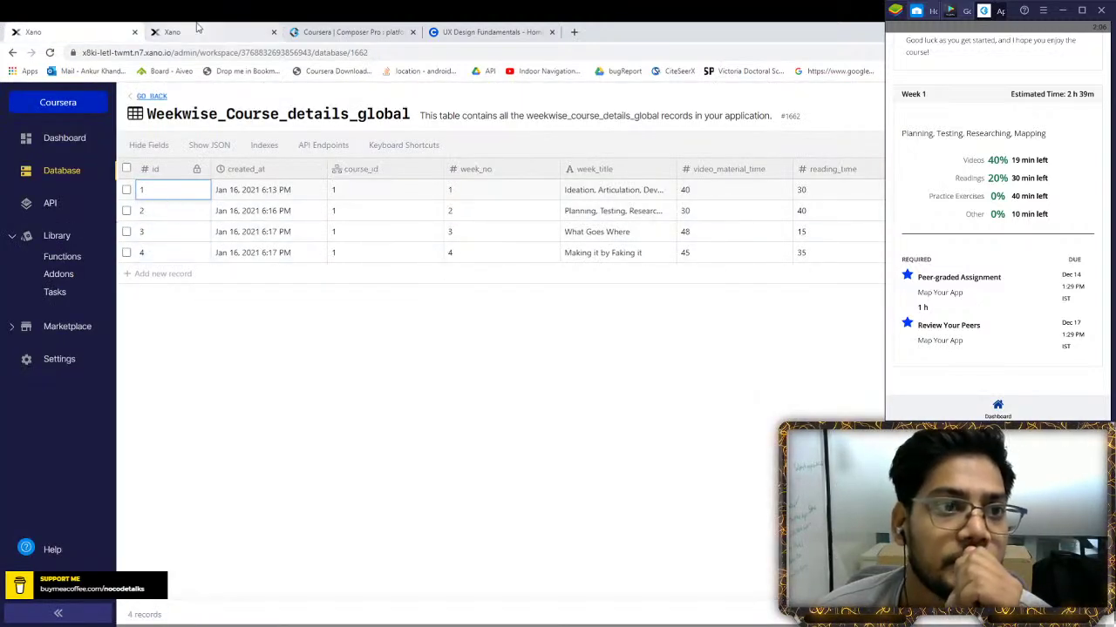
Check the Status_track_user_course table, then return to the endpoint's addon setup
click(12, 52)
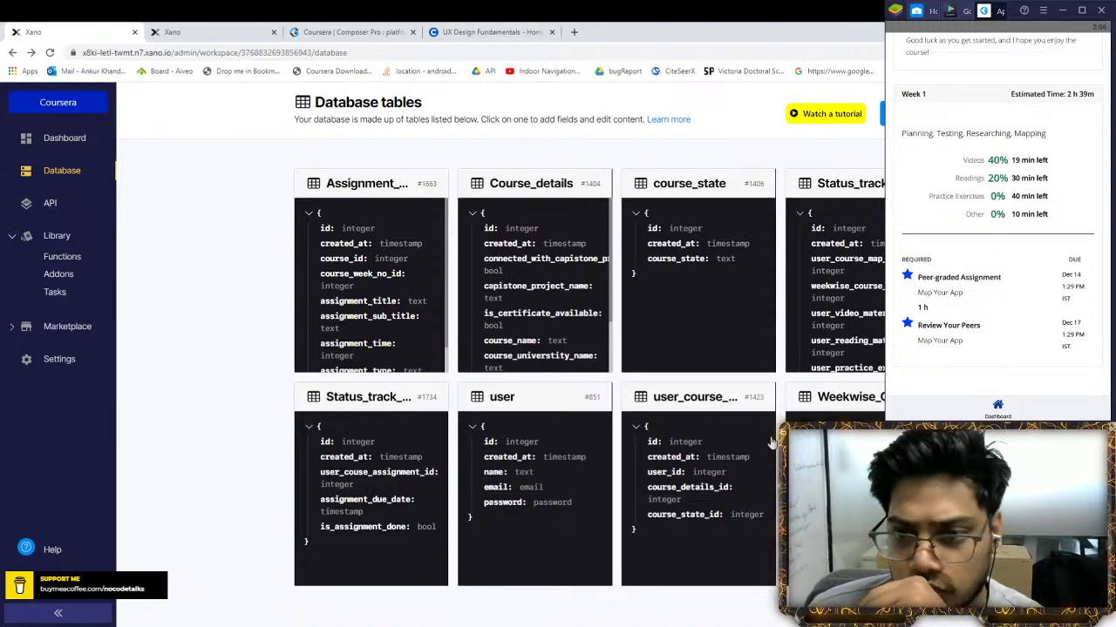
click(845, 246)
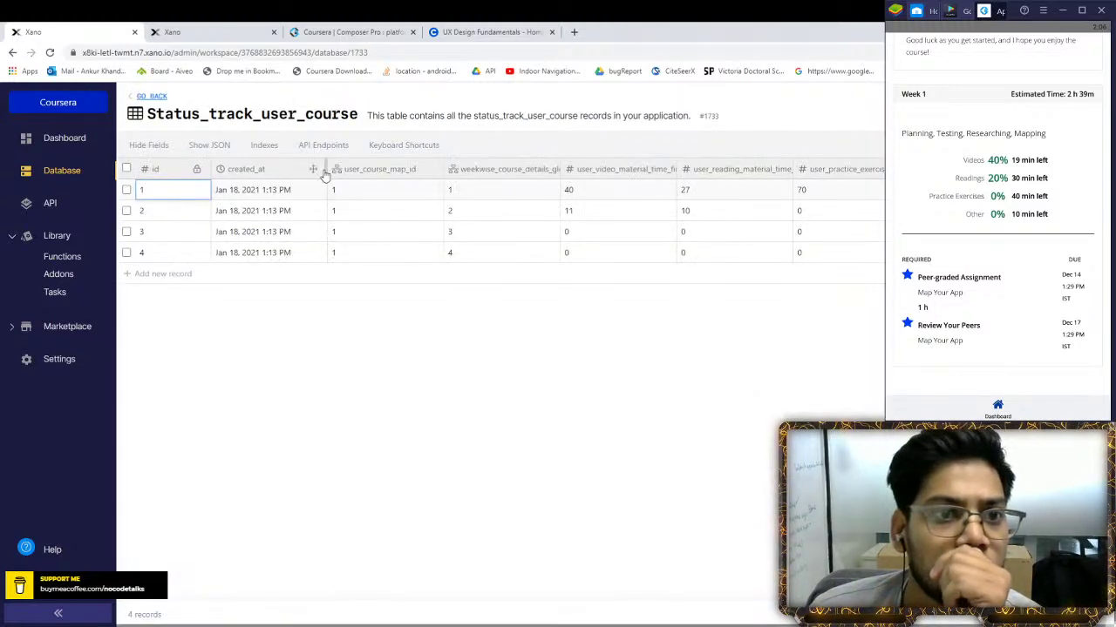
click(191, 32)
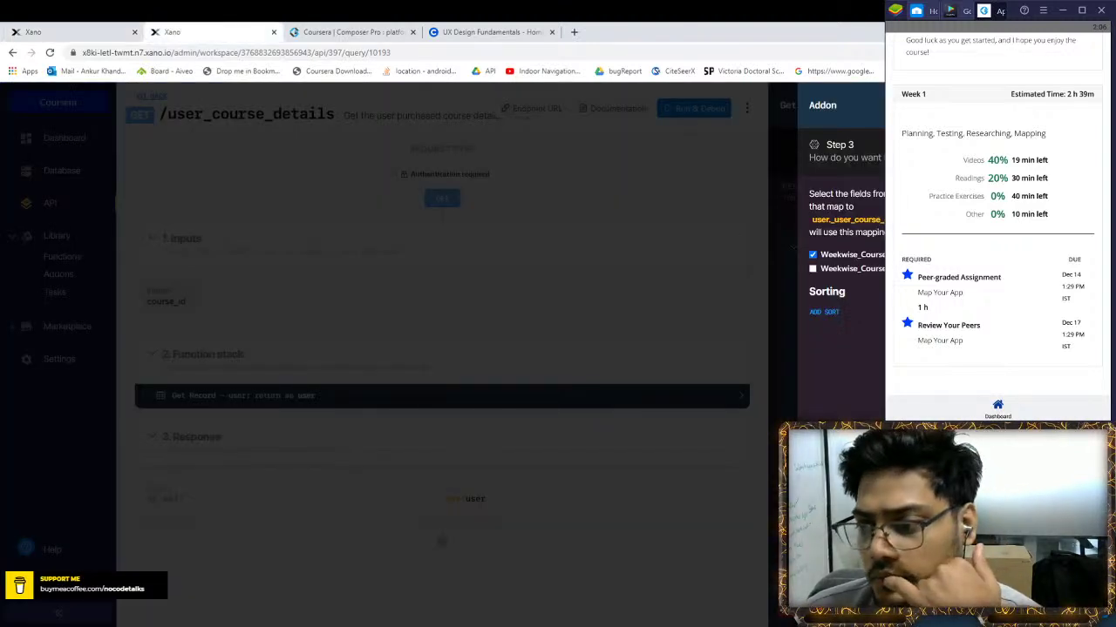
Keep the suggested Weekwise-course name and create the single-item addon
key(Return)
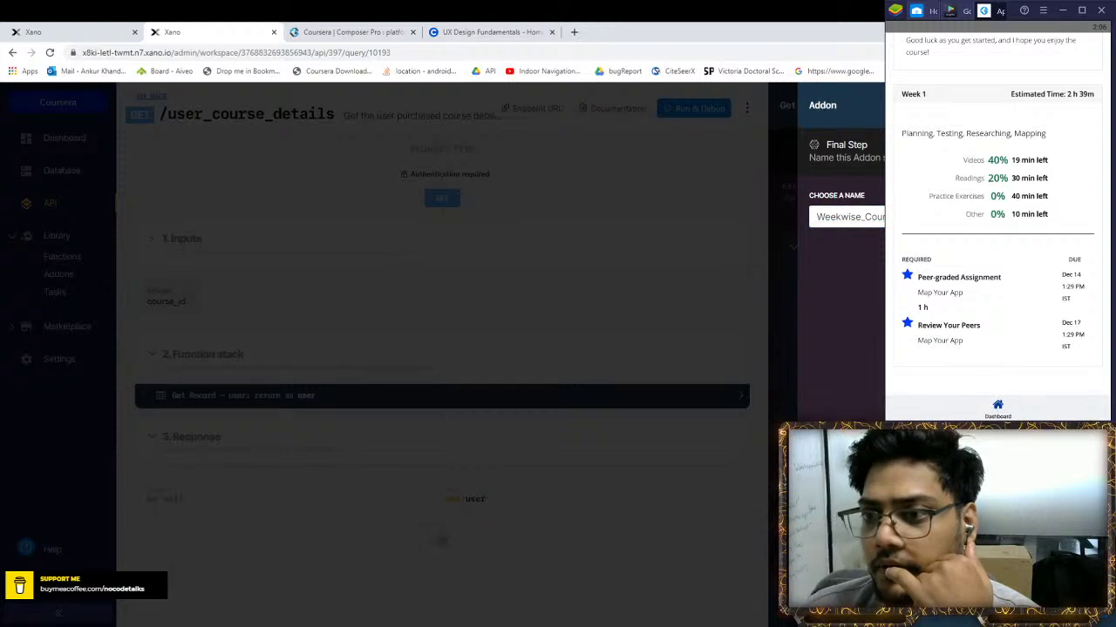
key(Return)
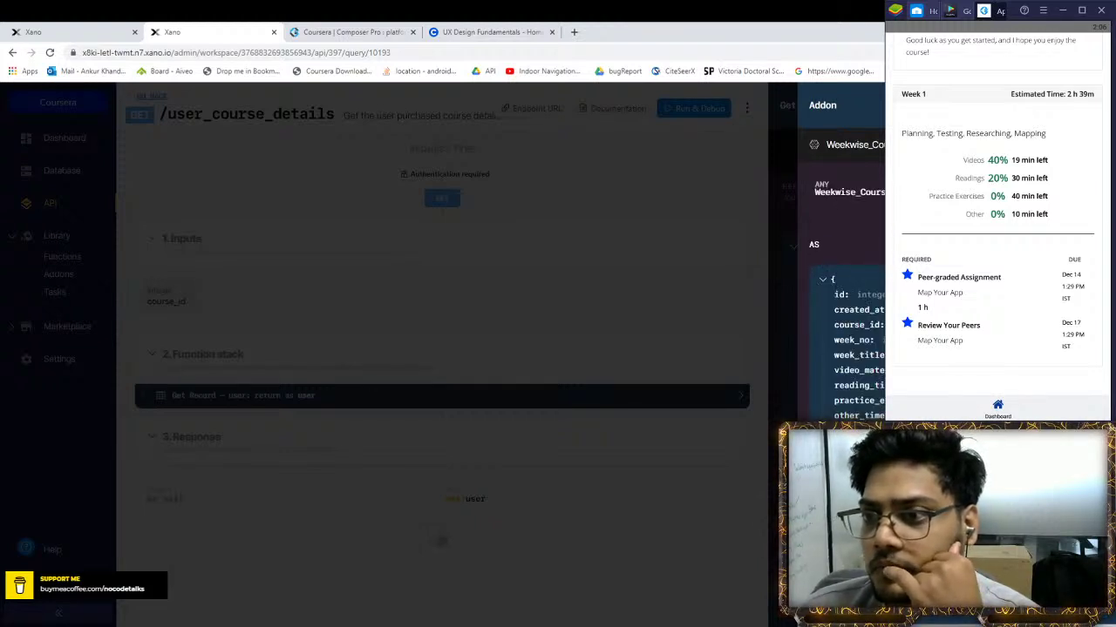
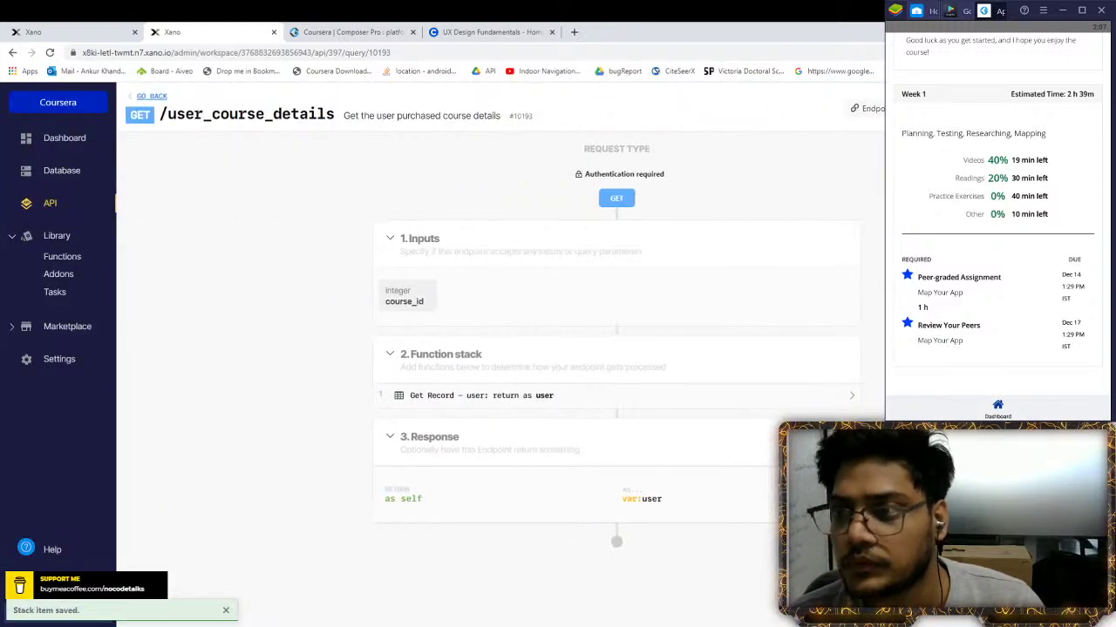
Run the user_course_details endpoint test using the pasted auth token
click(864, 215)
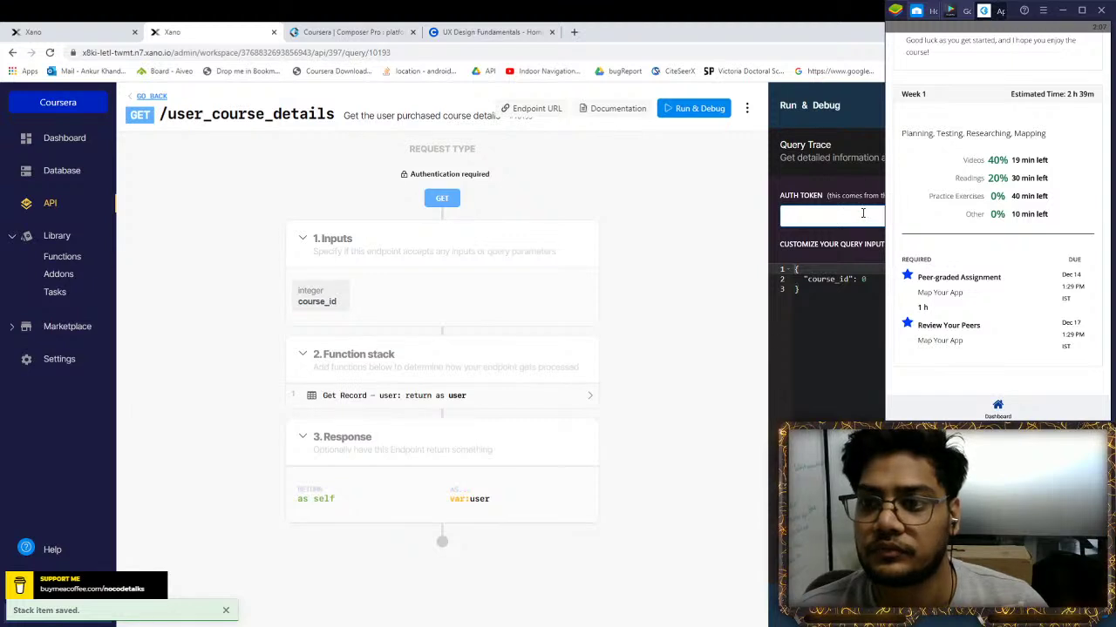
key(ctrl+v)
click(875, 280)
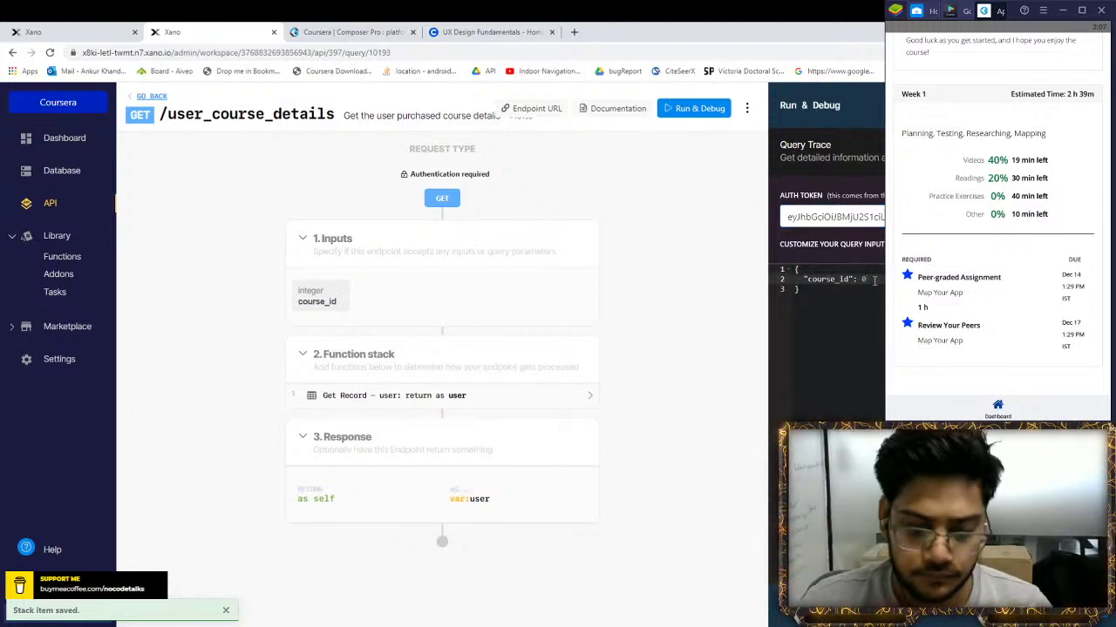
click(1077, 105)
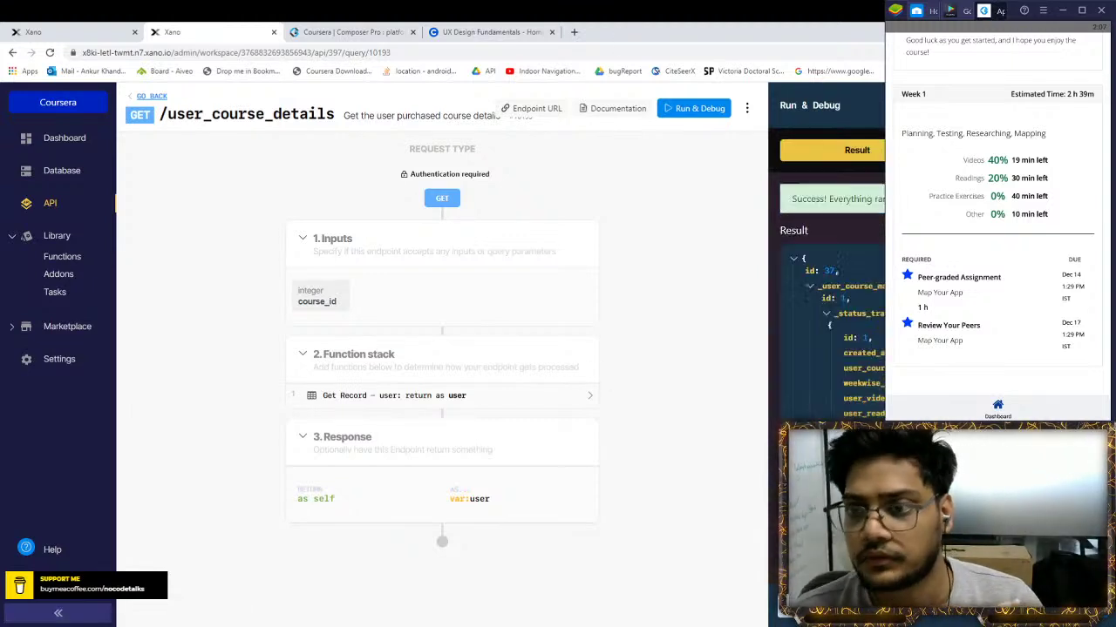
Inspect record 37's user course map, _course_details and week details nodes, then open the Get Record – user step
click(809, 285)
click(810, 313)
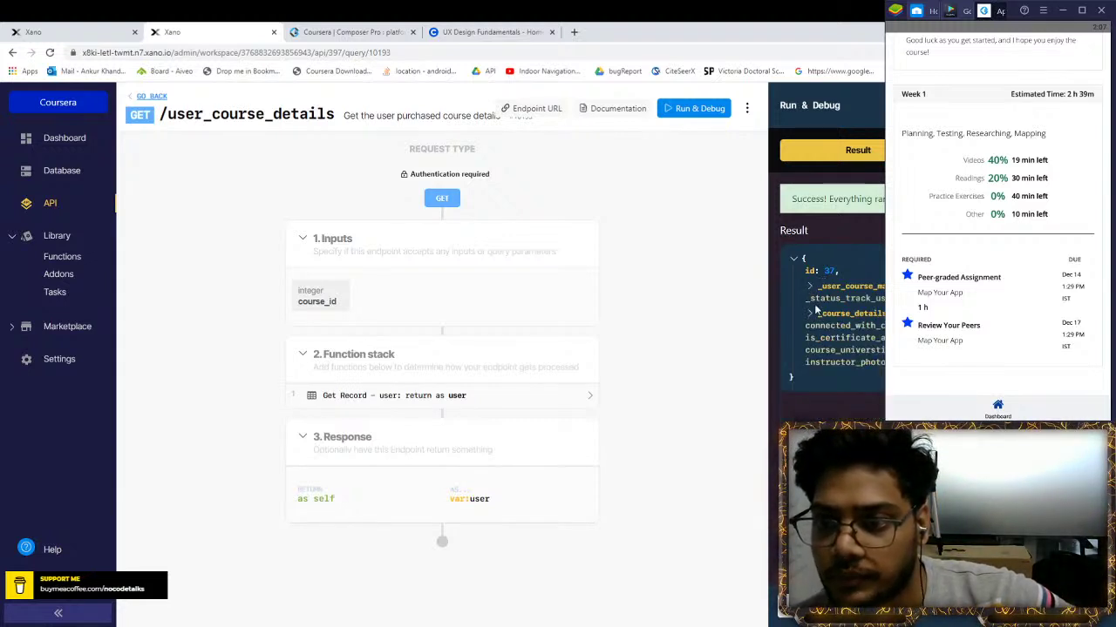
click(810, 286)
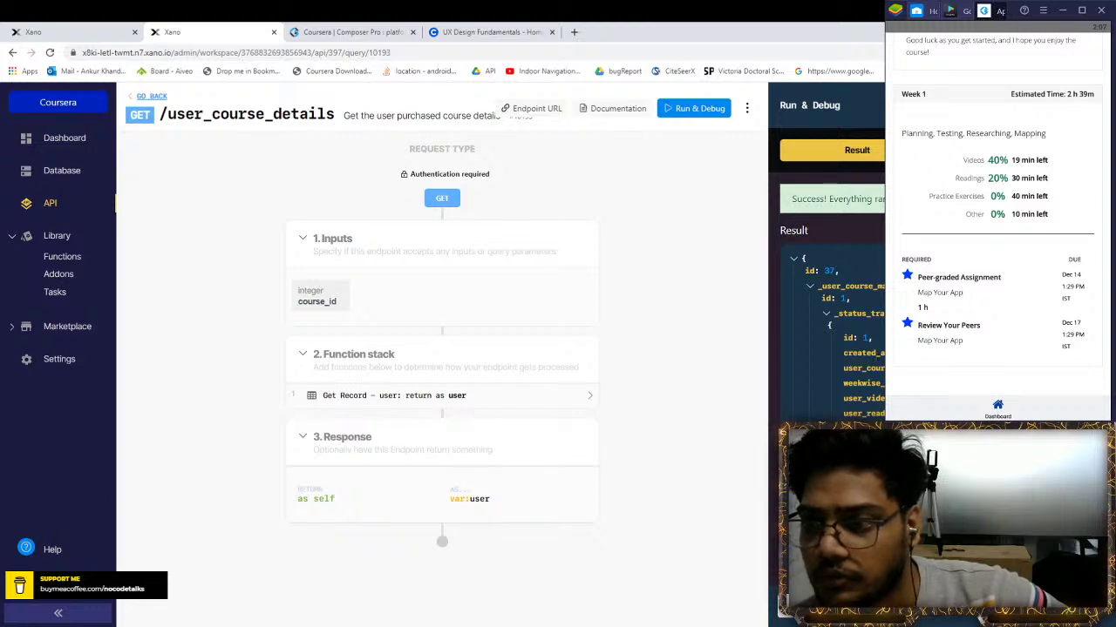
scroll(828, 305, down, 1)
click(846, 403)
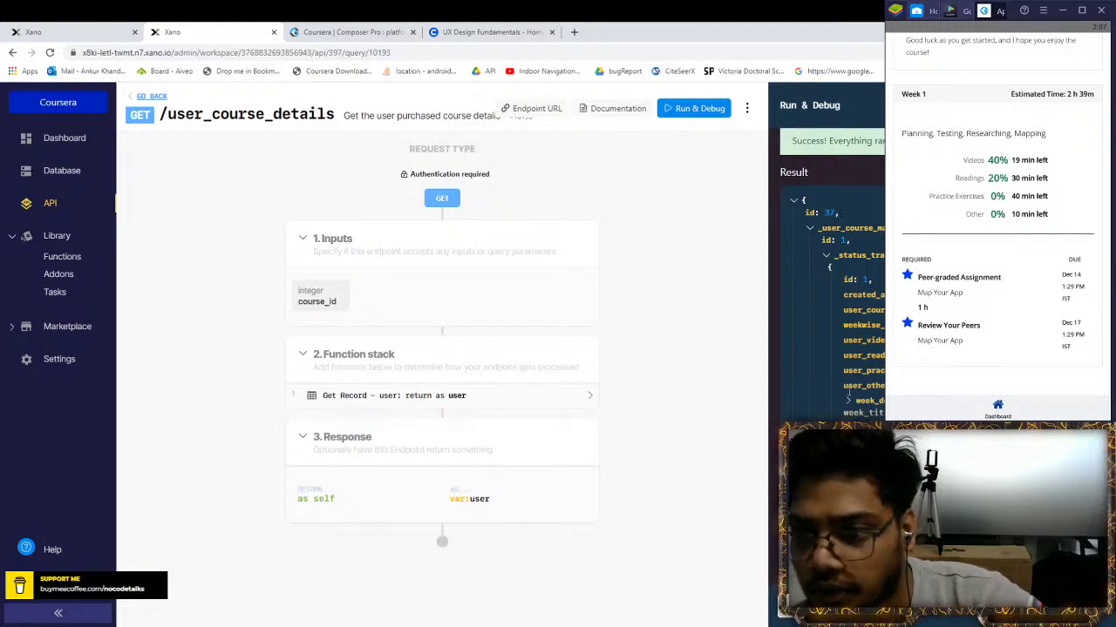
click(846, 403)
scroll(863, 349, down, 3)
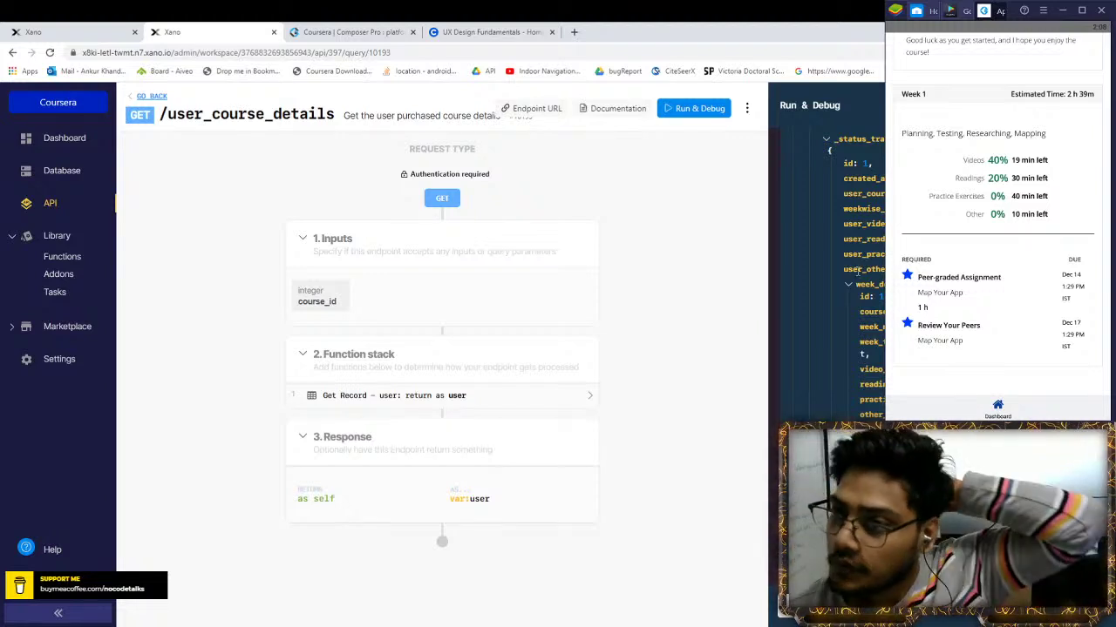
click(849, 283)
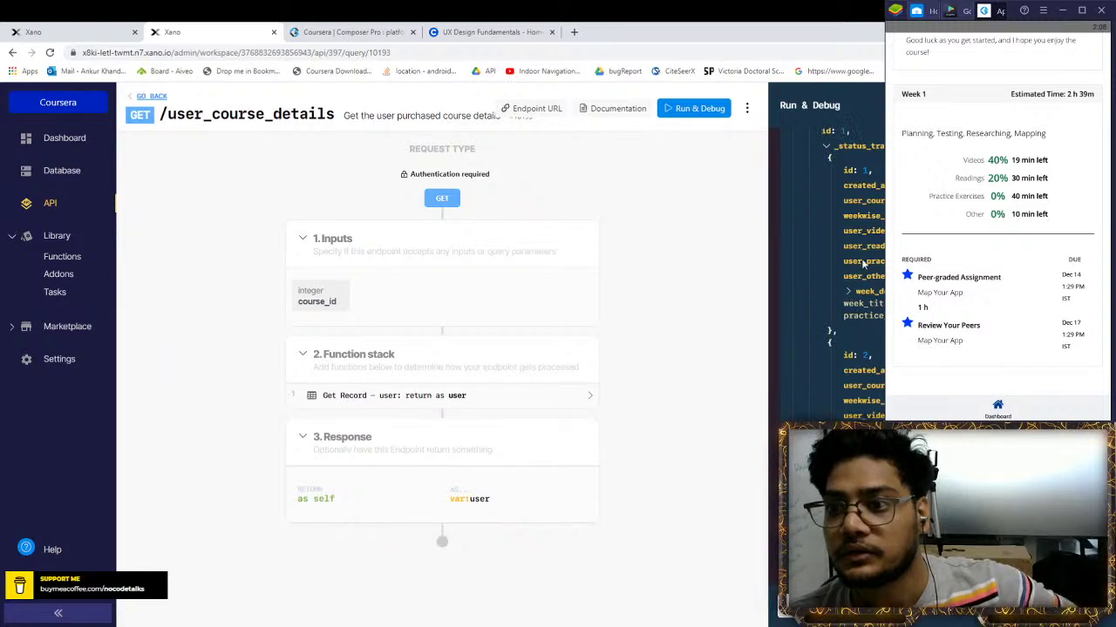
scroll(863, 263, up, 1)
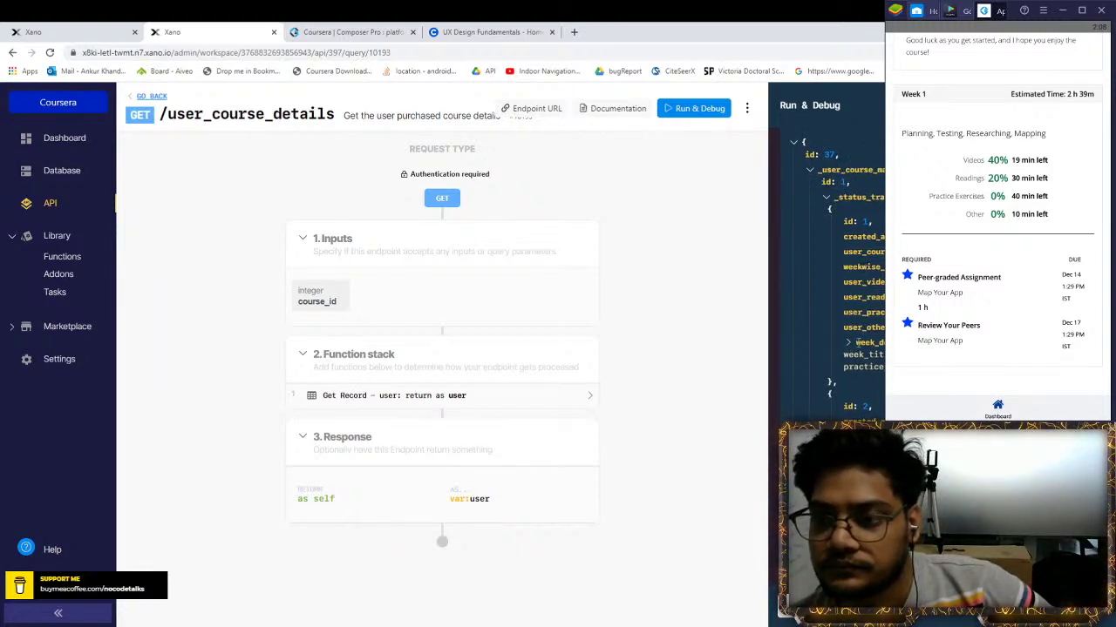
scroll(836, 270, down, 1)
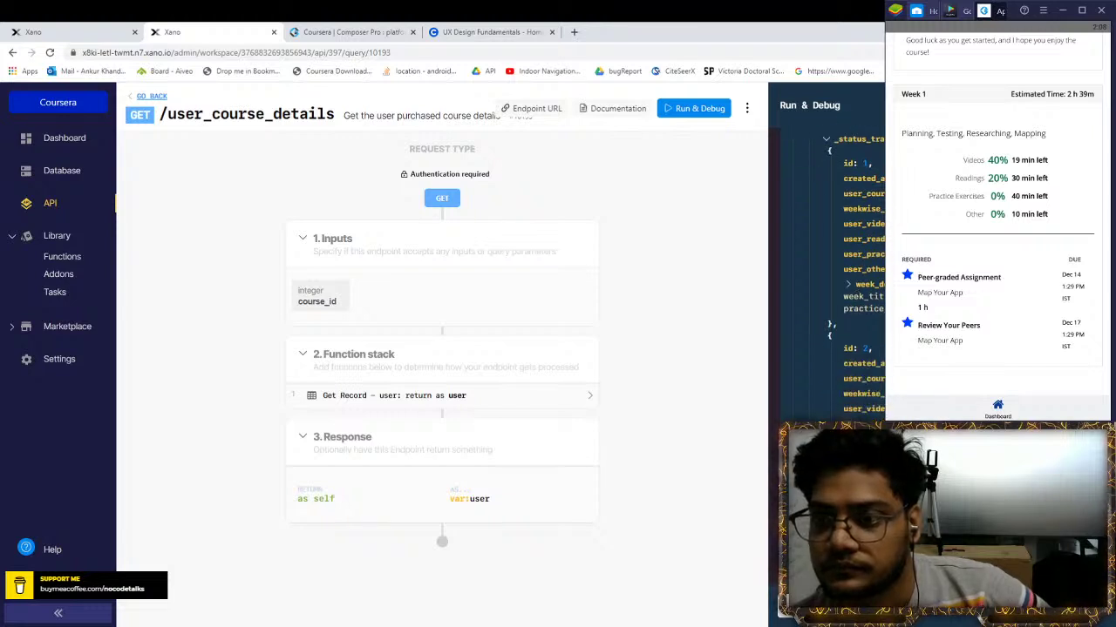
scroll(832, 288, up, 1)
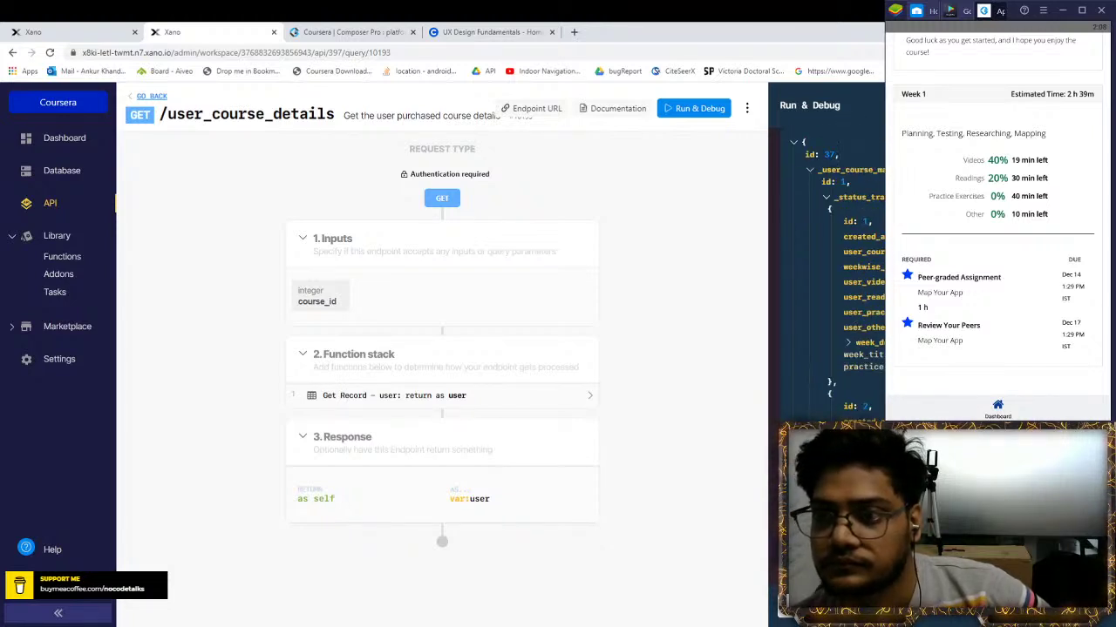
click(411, 396)
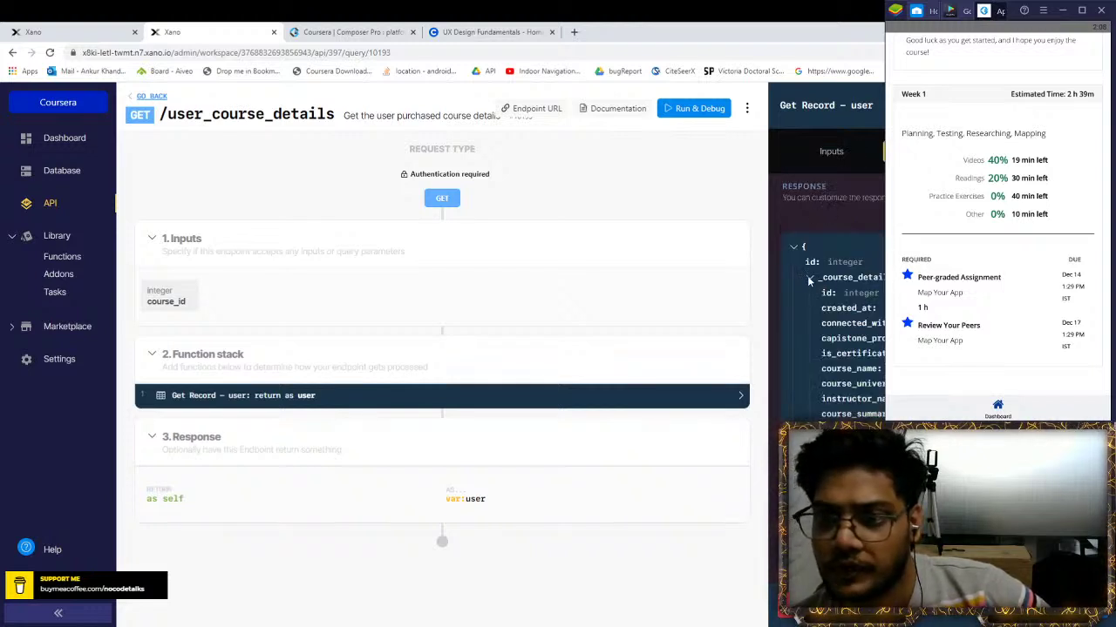
Review the Status_track addon in the Get Record response schema and save the step
click(809, 279)
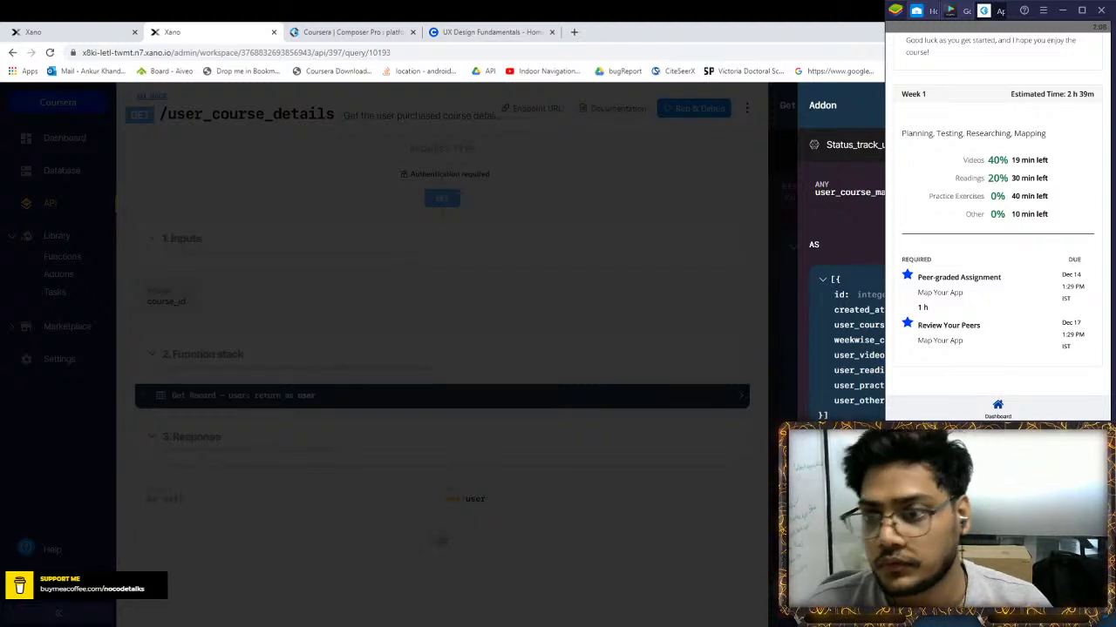
key(Escape)
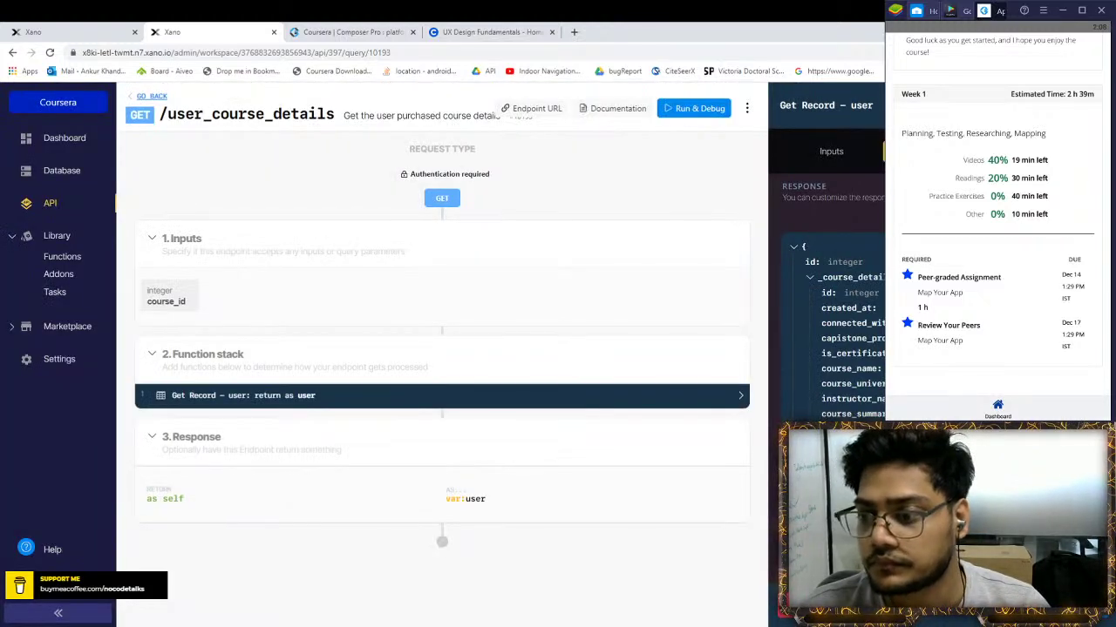
key(Escape)
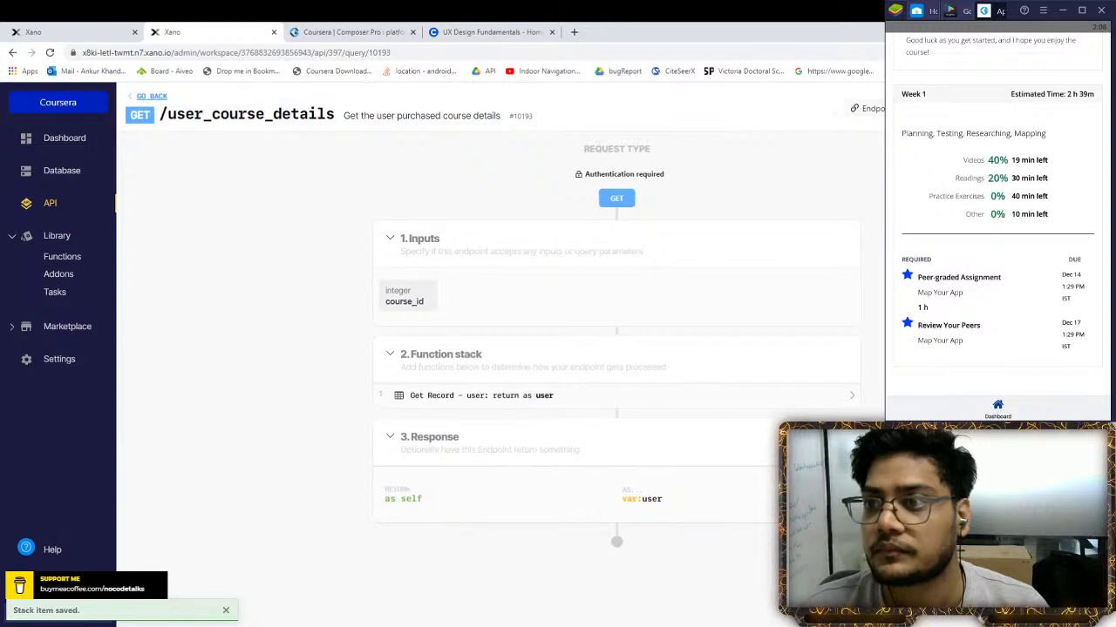
Prepare a new test run with the auth token filled in
click(694, 108)
click(864, 217)
key(ctrl+v)
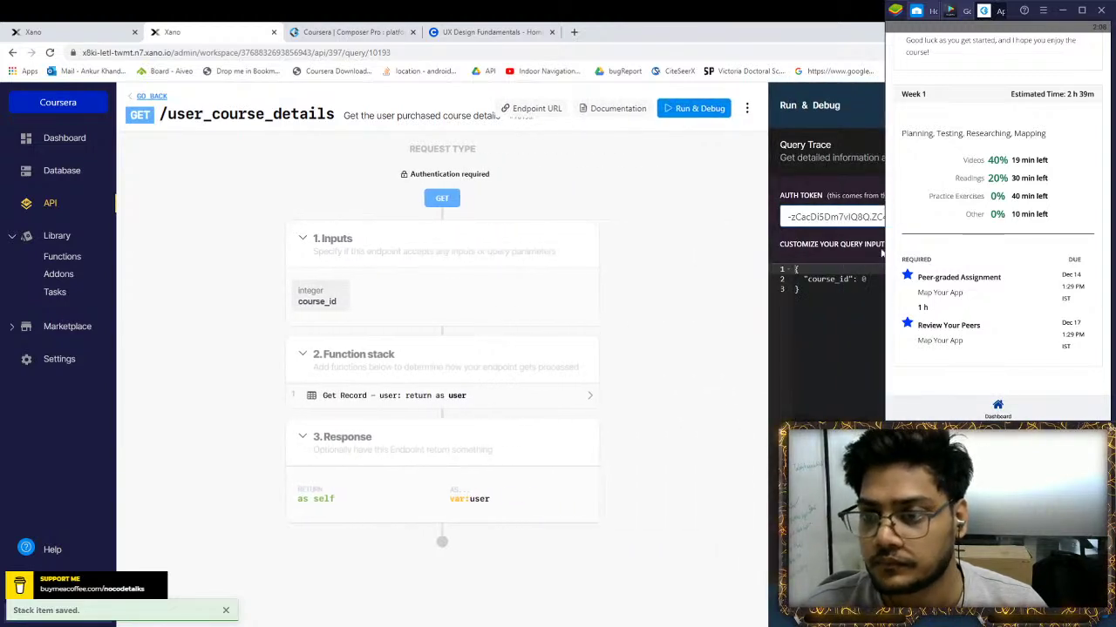
Rerun the endpoint and scroll through the weekly status list in the result JSON
click(882, 279)
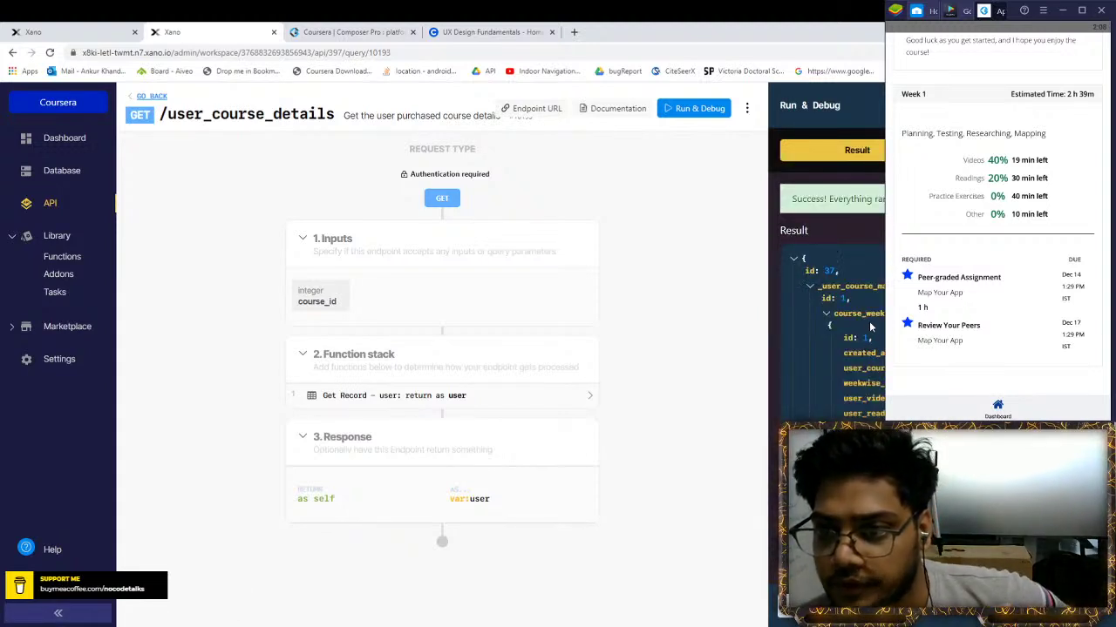
scroll(881, 356, down, 2)
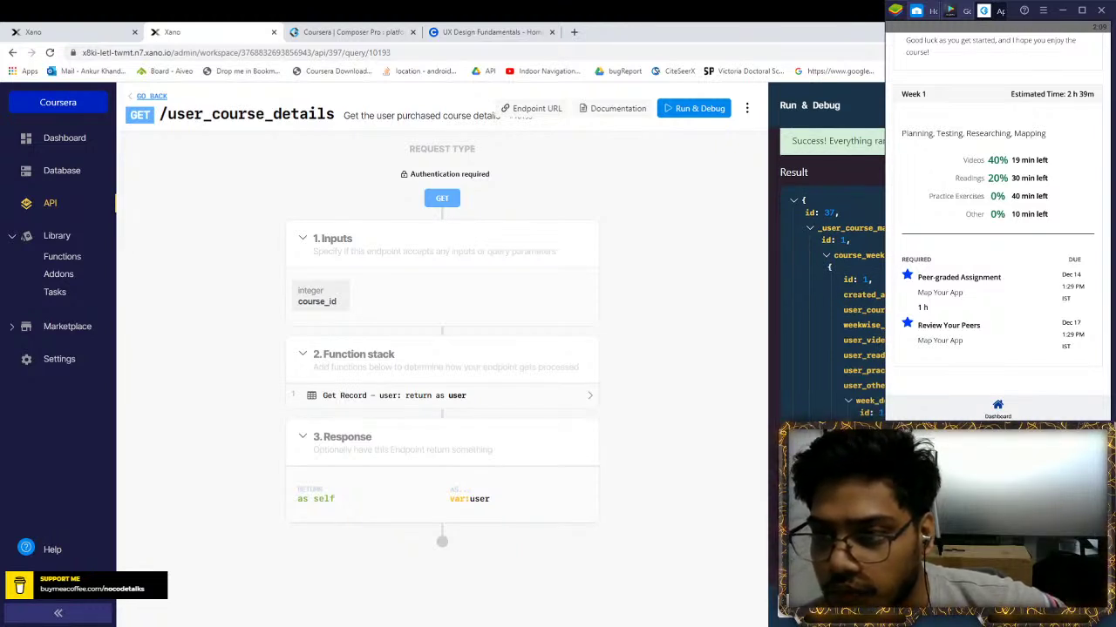
scroll(832, 262, down, 10)
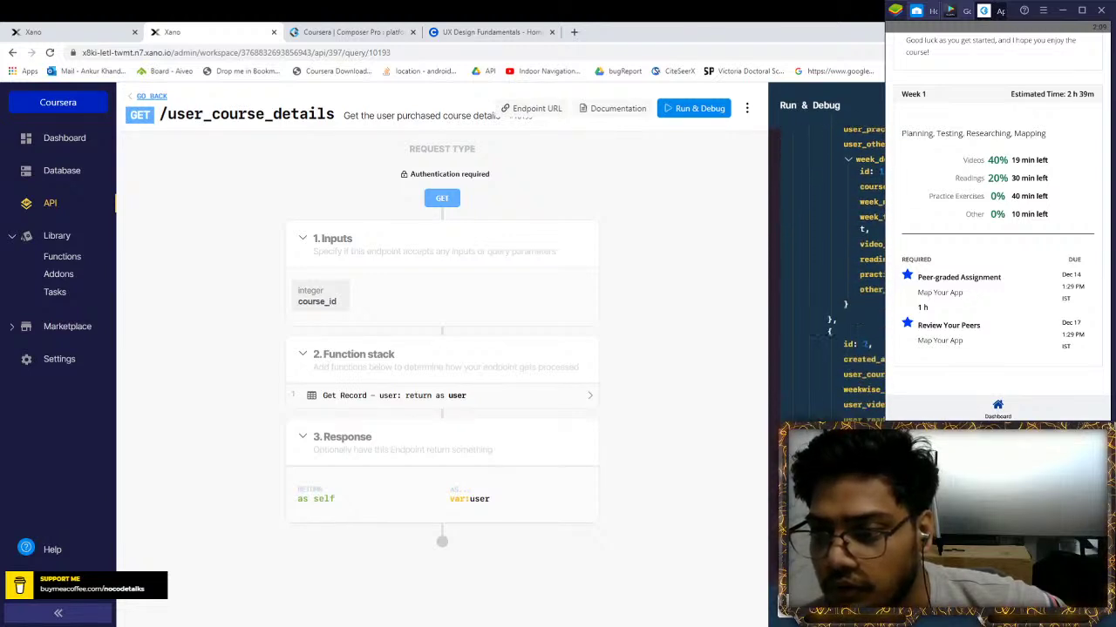
scroll(858, 262, down, 10)
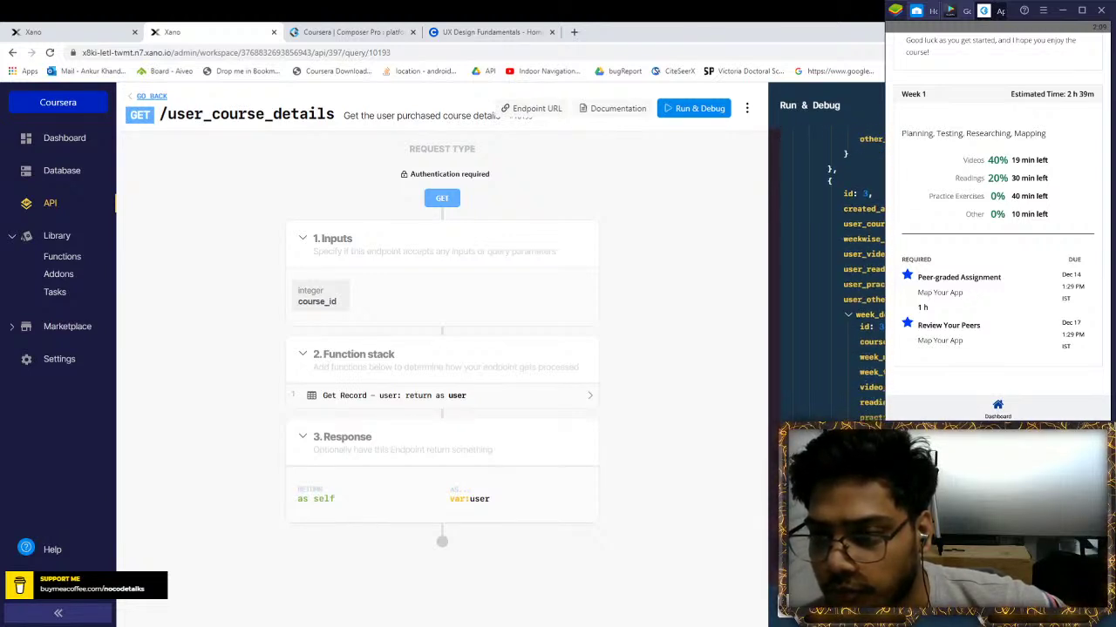
scroll(828, 261, down, 5)
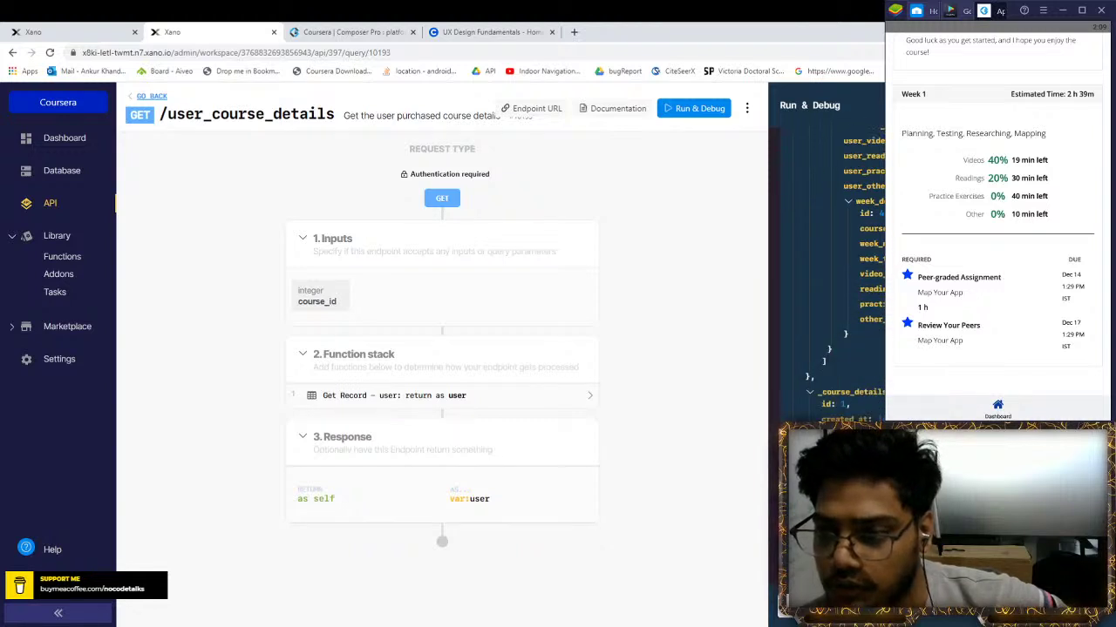
scroll(828, 261, down, 10)
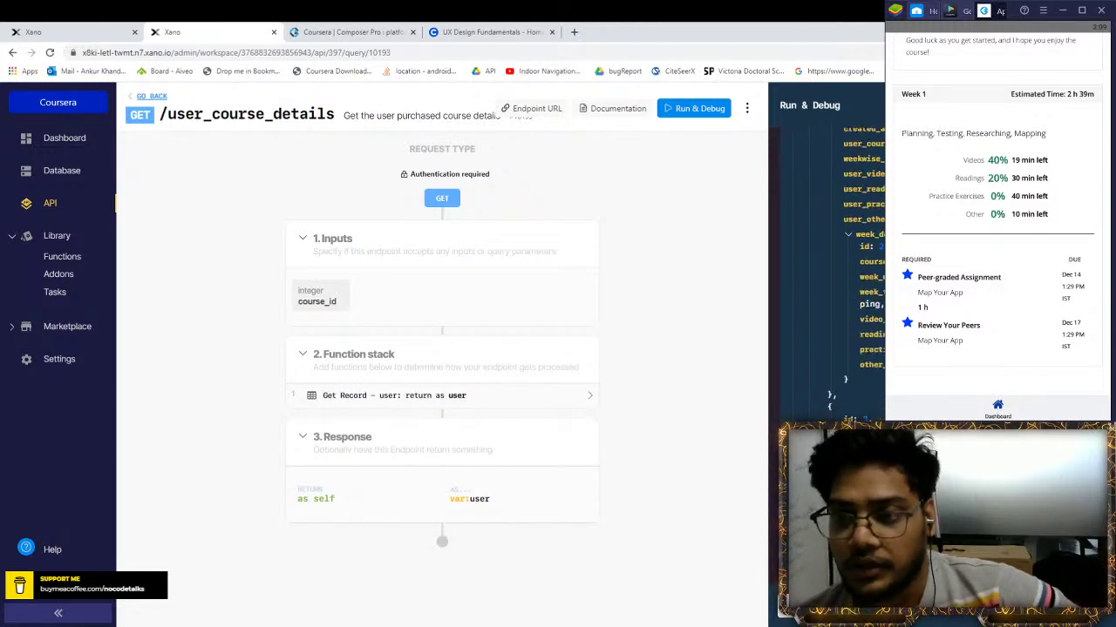
scroll(828, 262, up, 20)
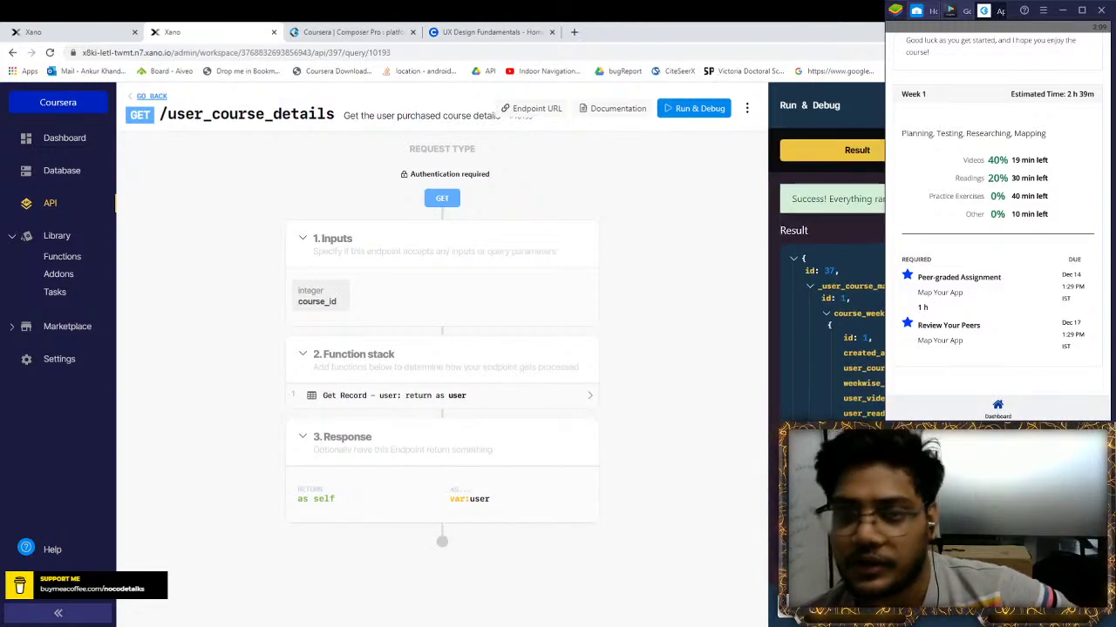
Compare the result with the UX Design Fundamentals course page, then return to the Status_track_user_course table
click(314, 32)
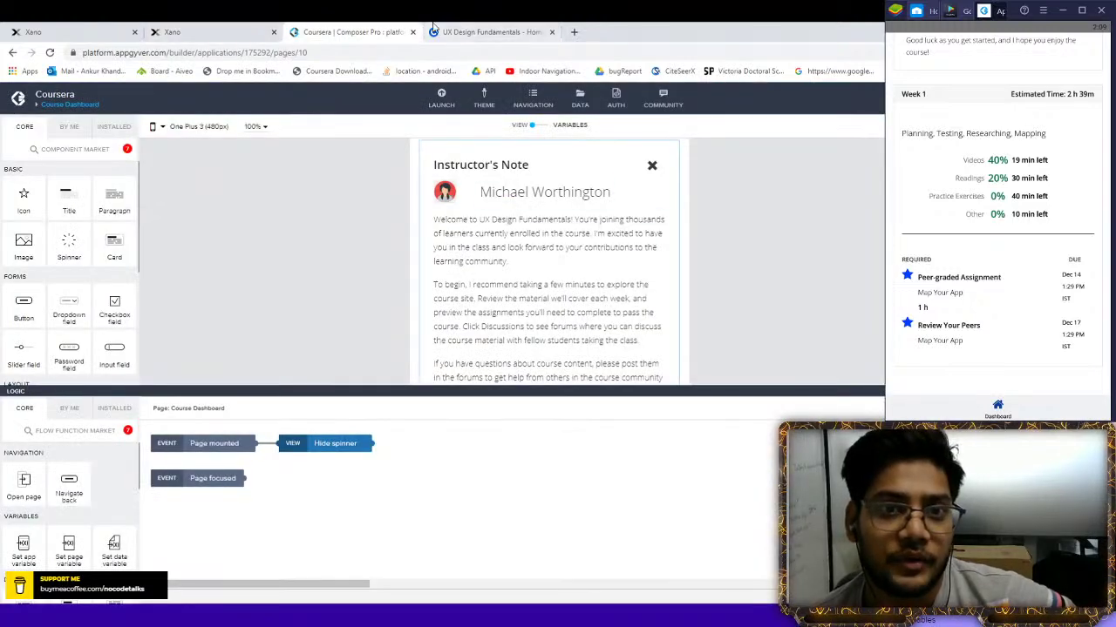
click(436, 31)
click(402, 31)
click(488, 32)
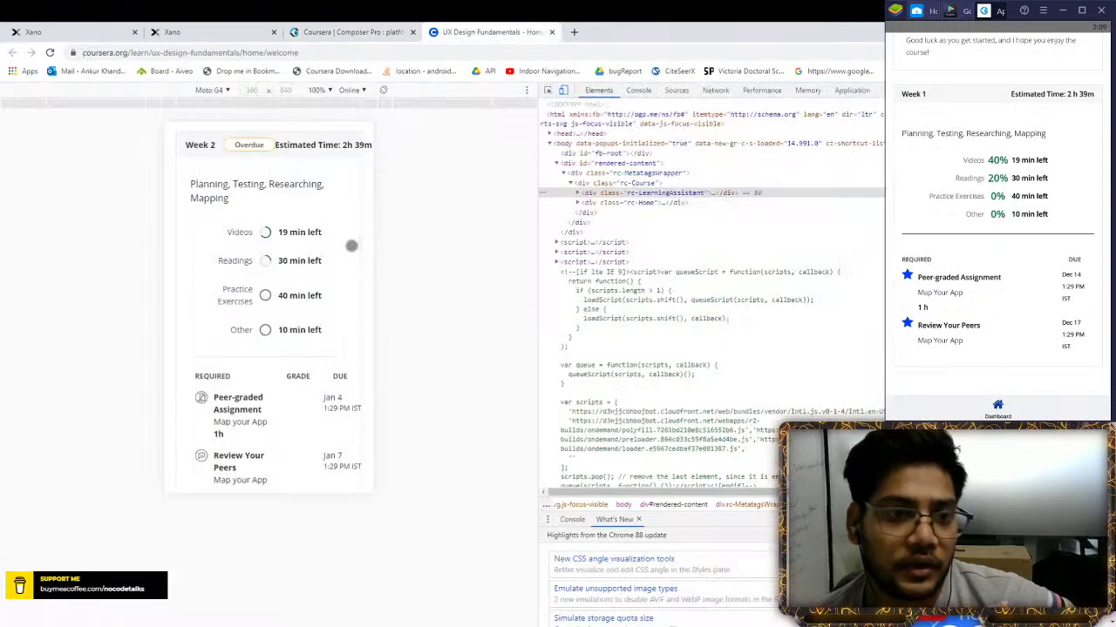
scroll(245, 309, down, 1)
scroll(245, 309, down, 3)
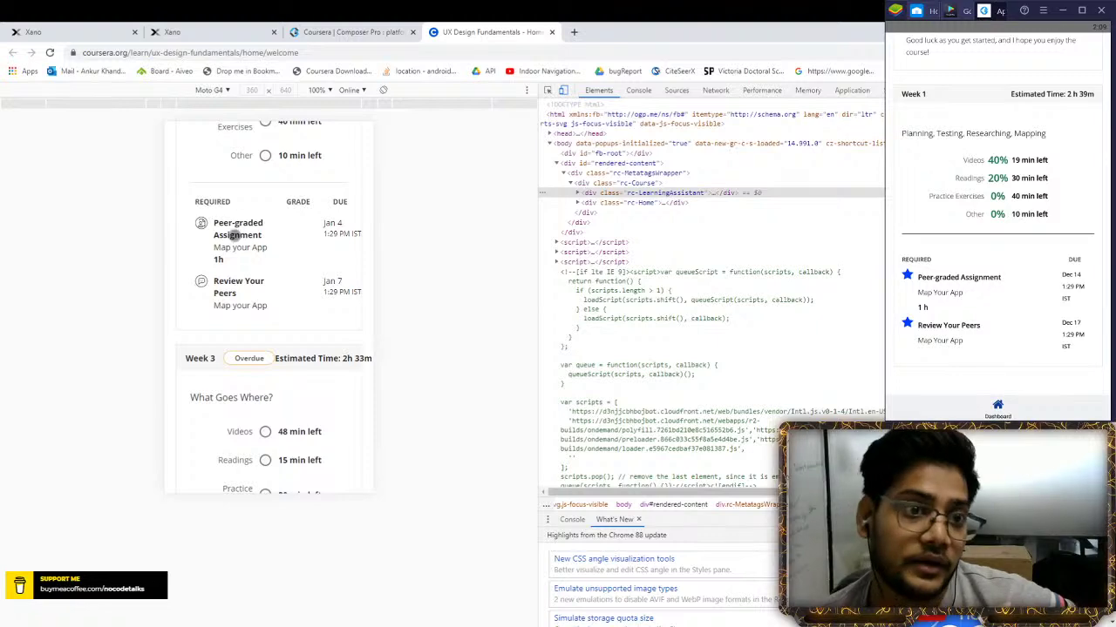
scroll(266, 253, up, 1)
click(35, 31)
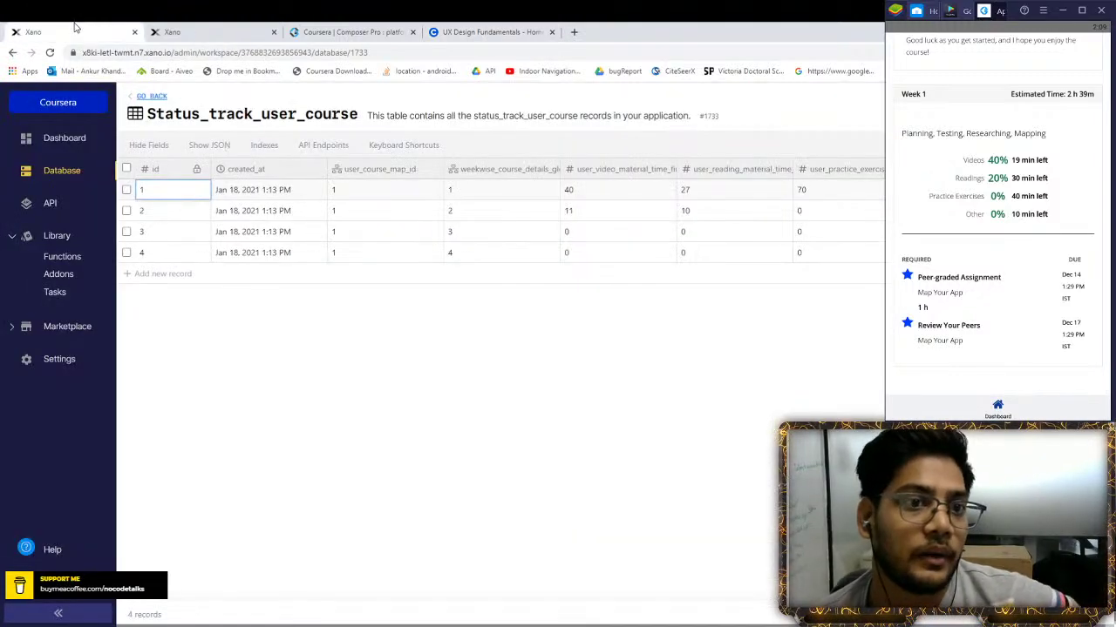
Browse the Status_track_user_course_assignment and Status_track_user_course tables, ending on the assignment table's eight records
click(150, 96)
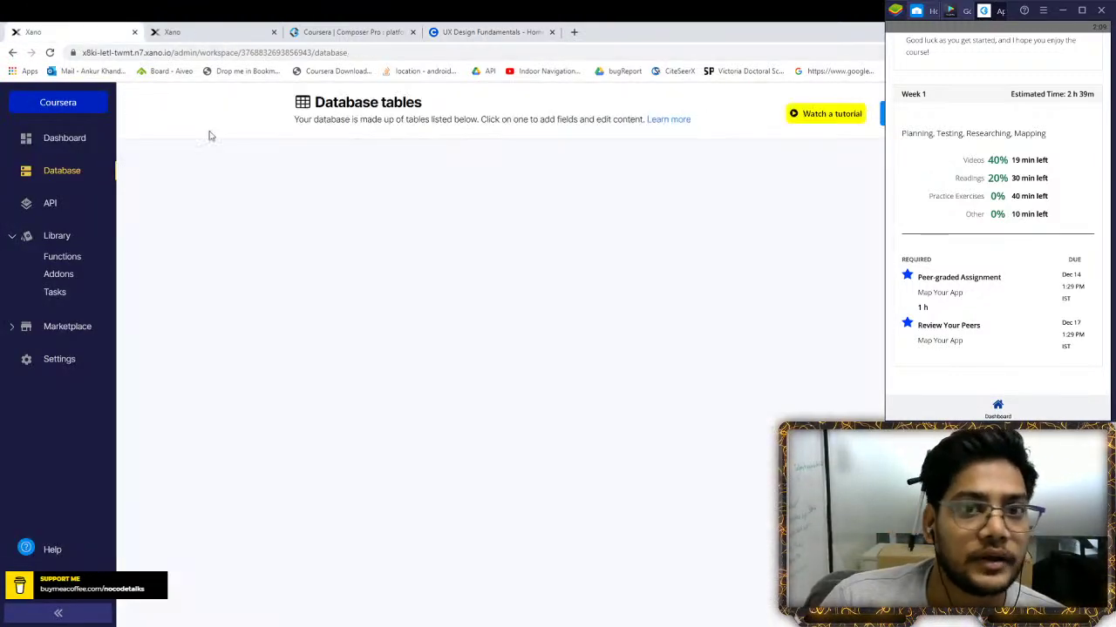
click(331, 515)
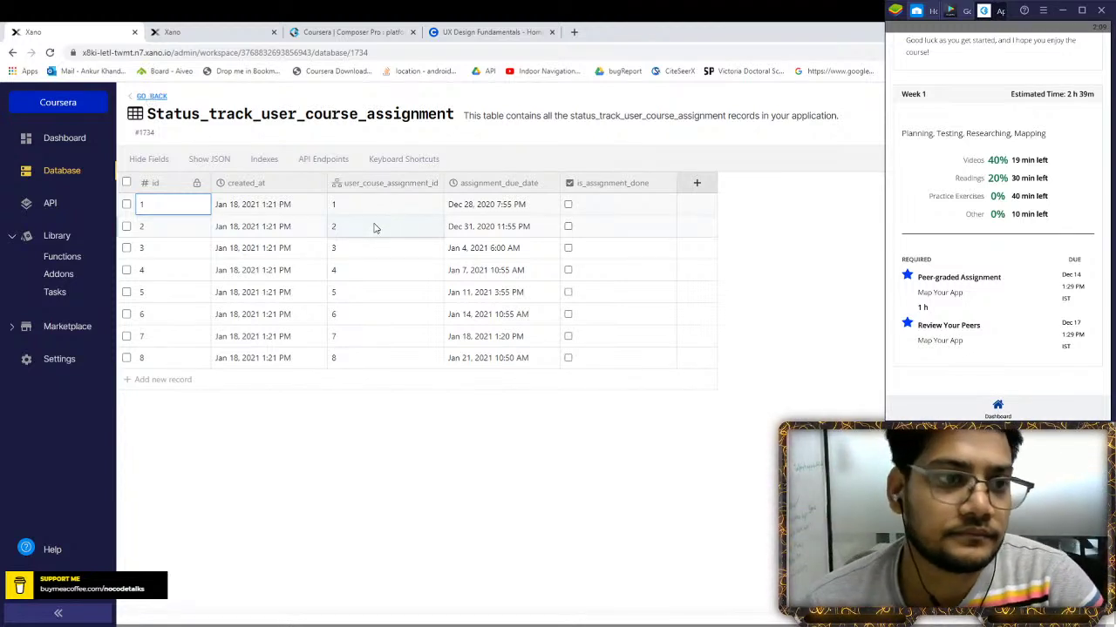
click(152, 96)
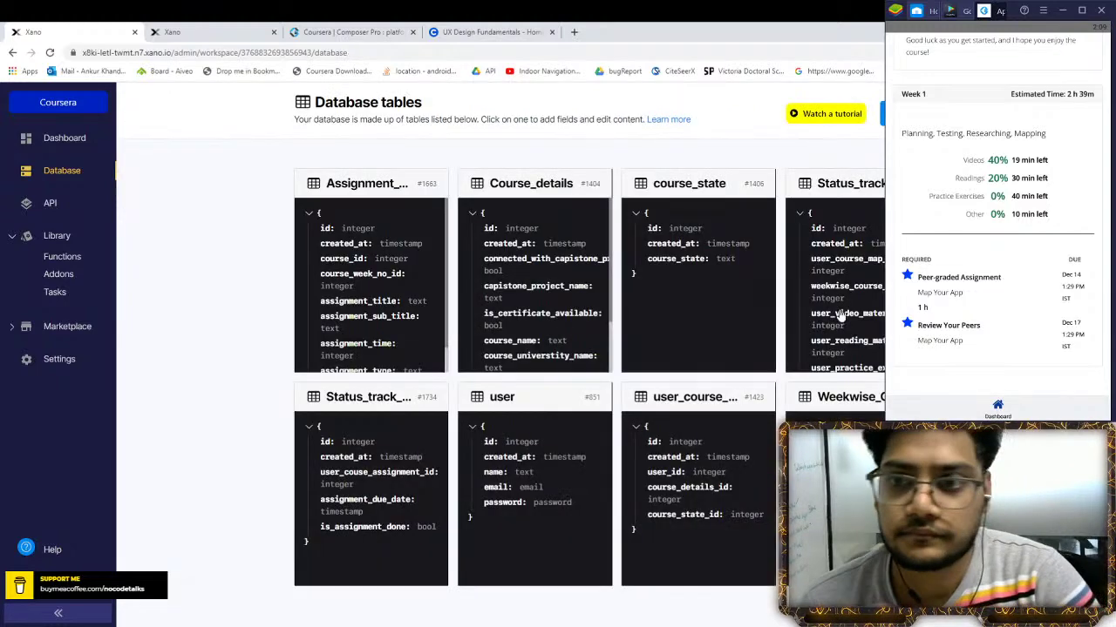
click(876, 297)
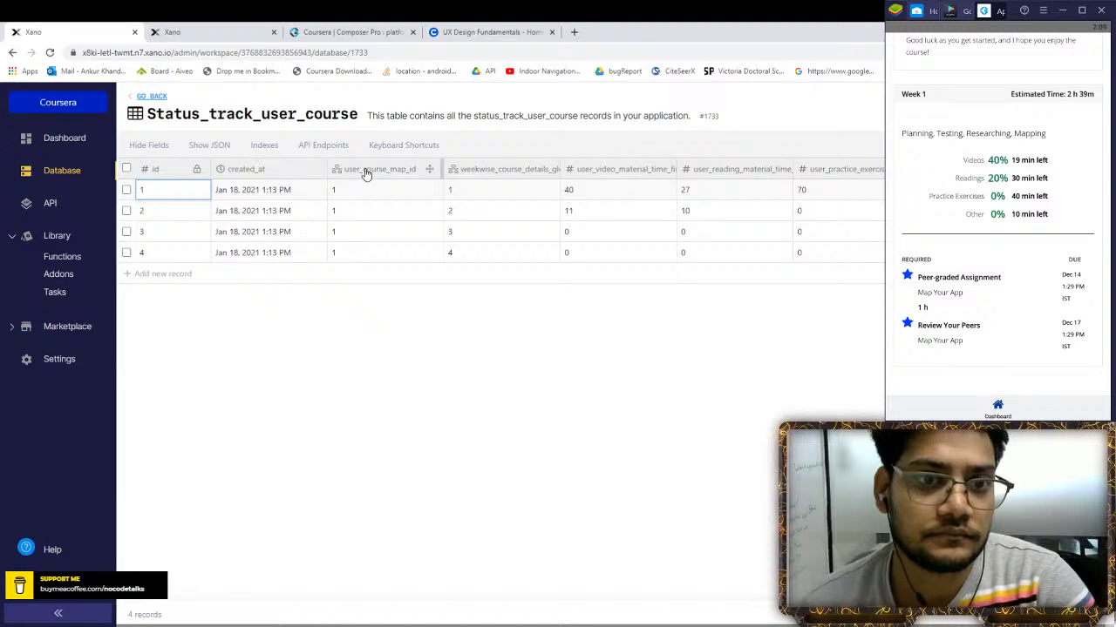
click(151, 96)
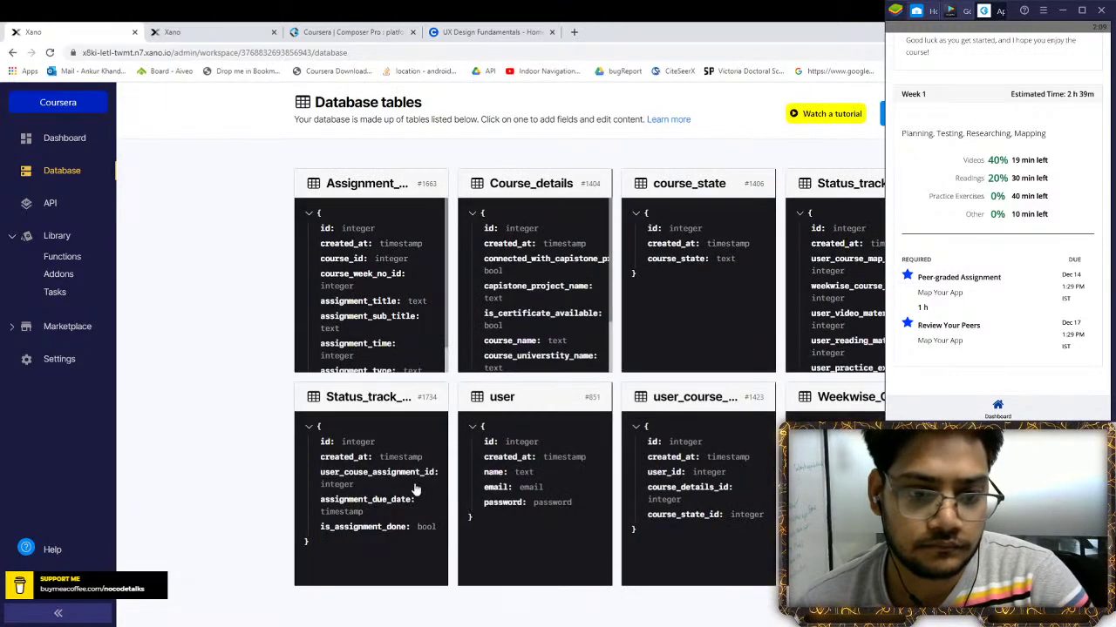
click(404, 485)
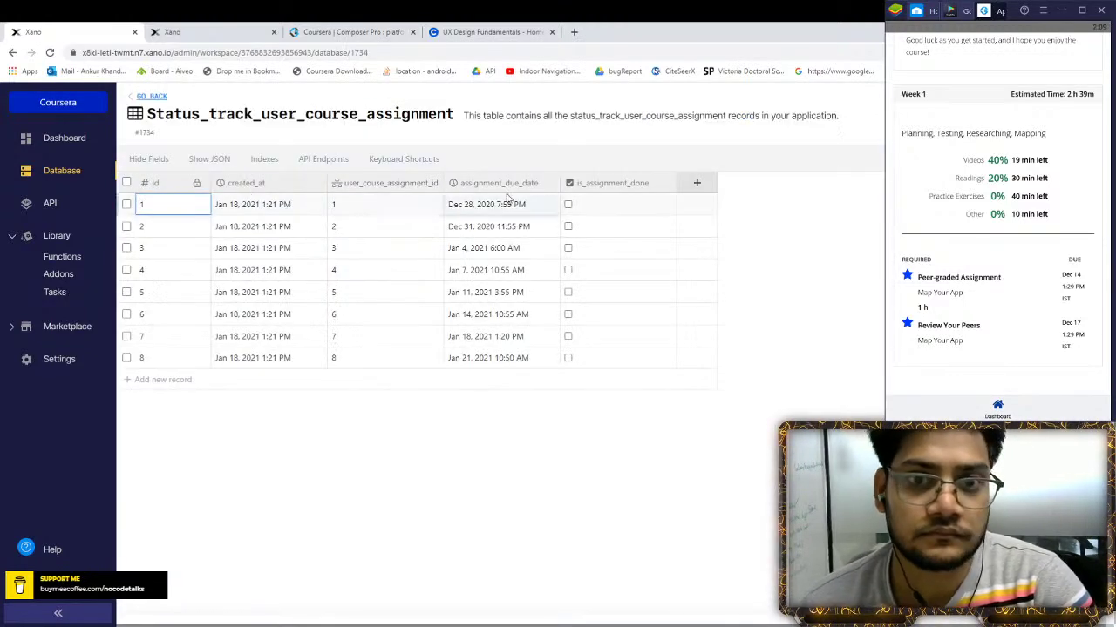
Add a user_course_map_id table-reference column and position it right after created_at
click(694, 183)
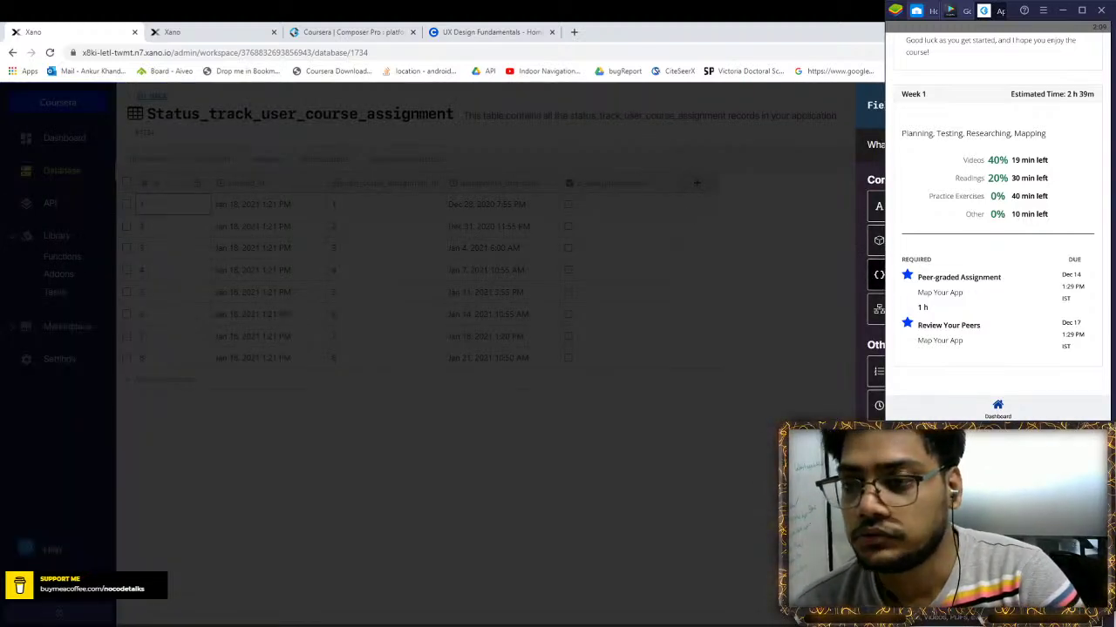
click(798, 266)
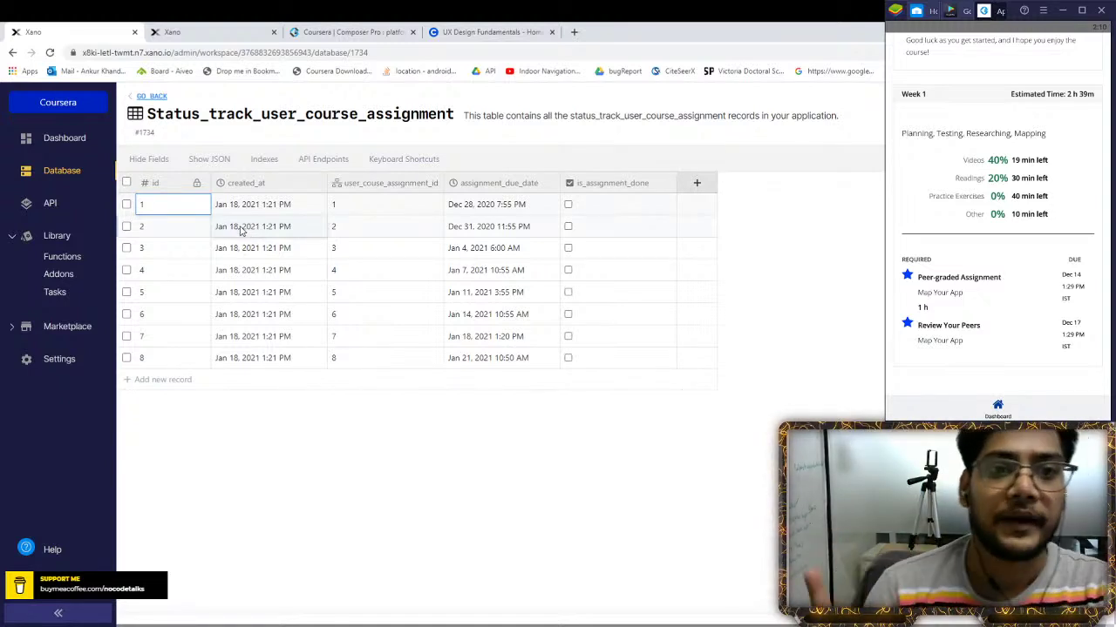
click(691, 186)
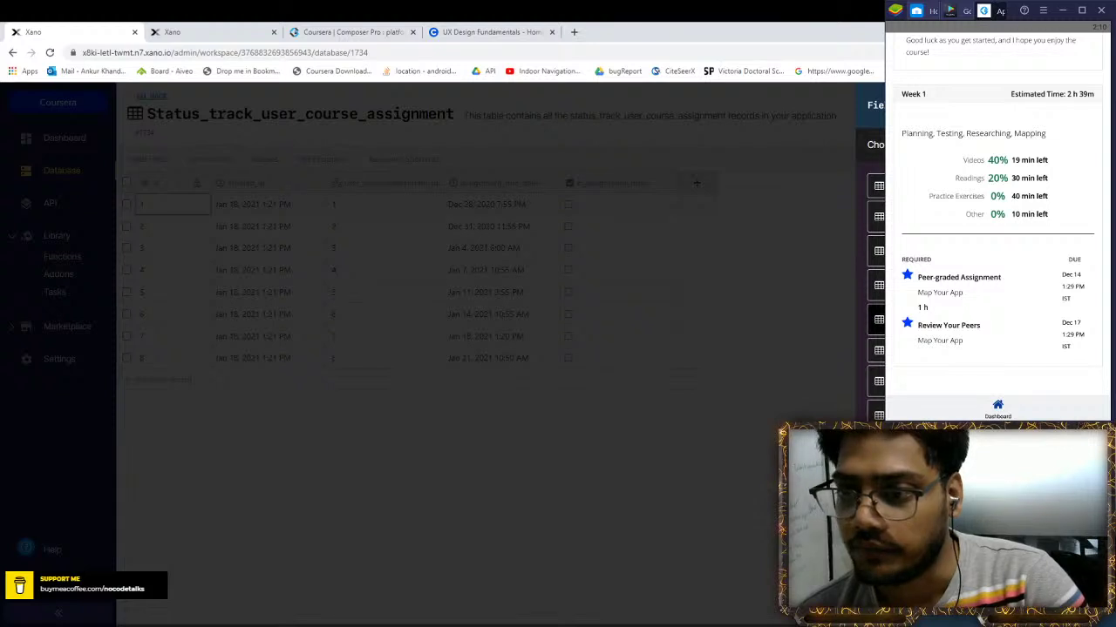
click(878, 216)
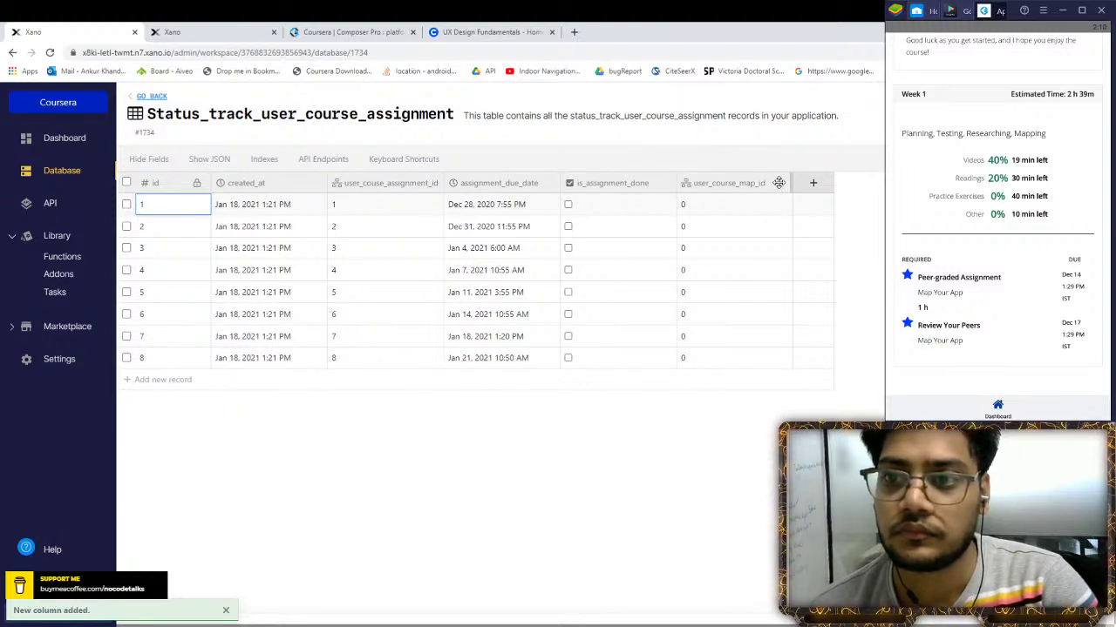
drag(765, 189, 412, 184)
drag(372, 186, 369, 187)
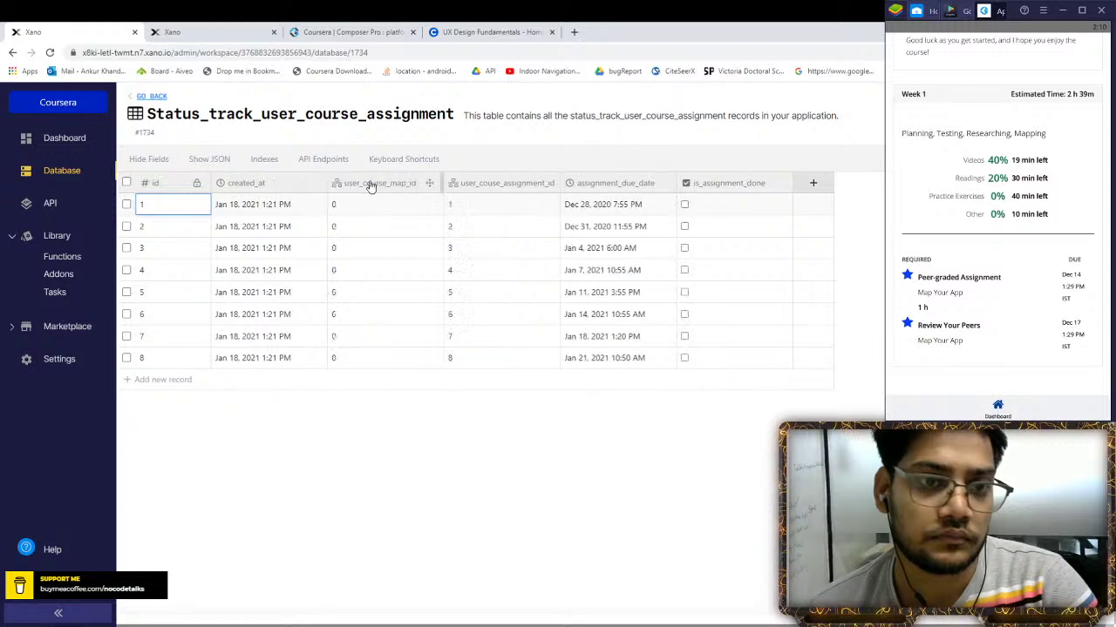
Set user_course_map_id to 1 for all eight records, then go back to the tables overview
click(364, 213)
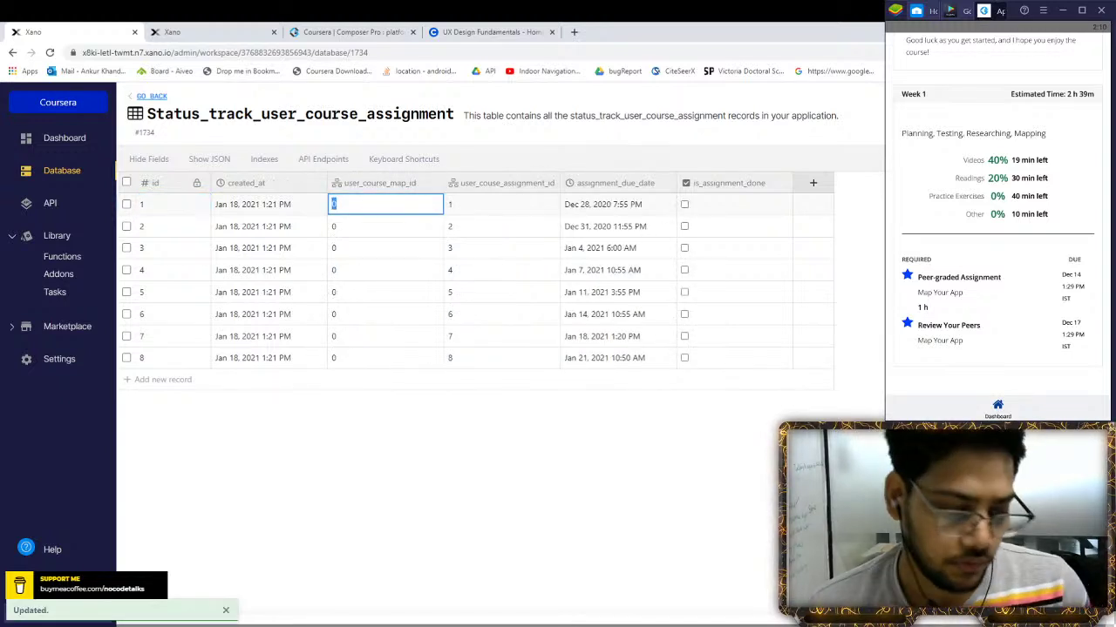
text(1)
click(352, 229)
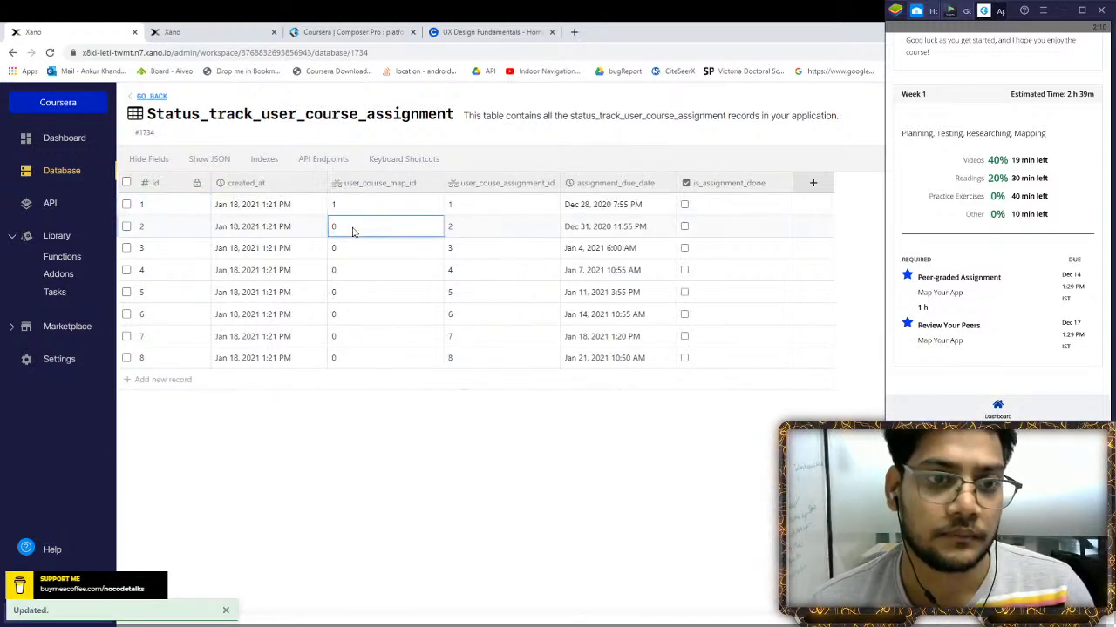
text(1)
click(354, 252)
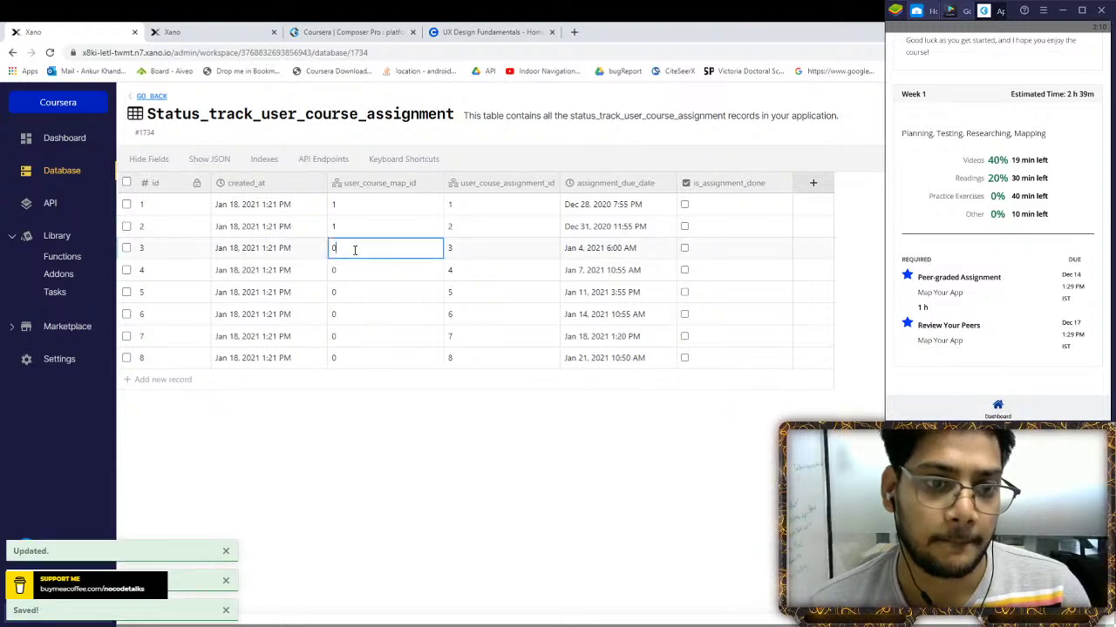
text(1)
click(413, 274)
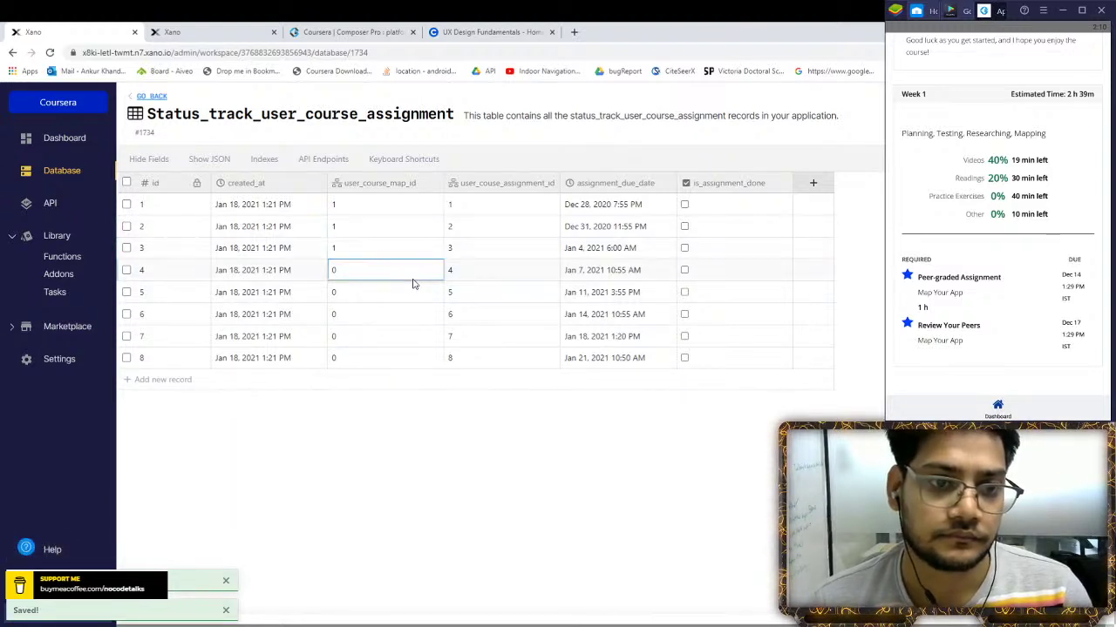
text(1)
click(401, 293)
text(1)
click(391, 315)
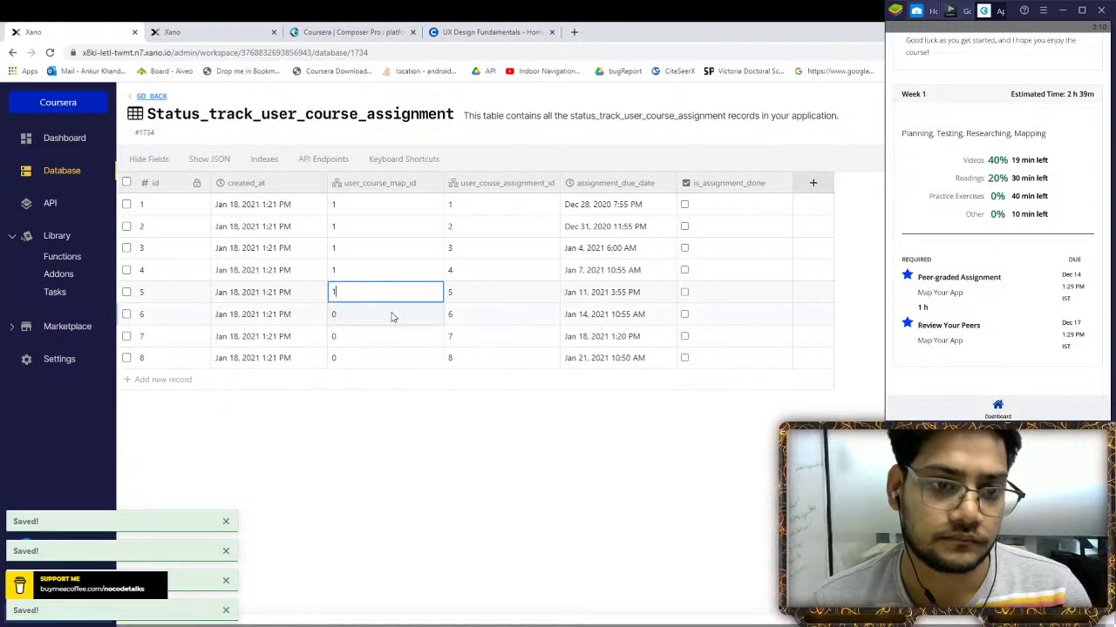
text(1)
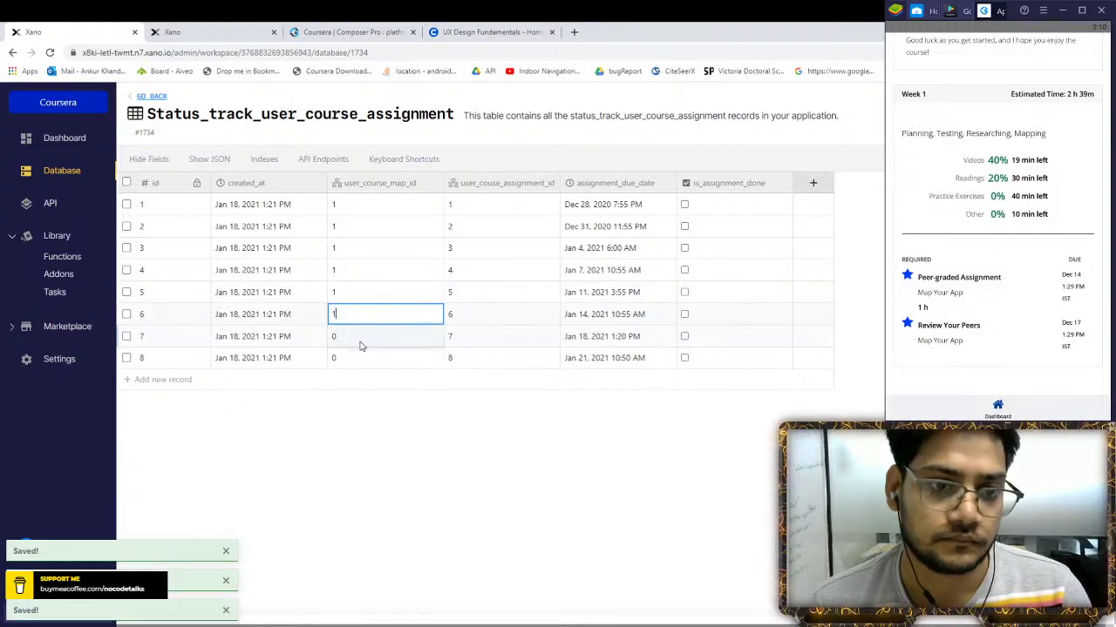
click(359, 338)
text(1)
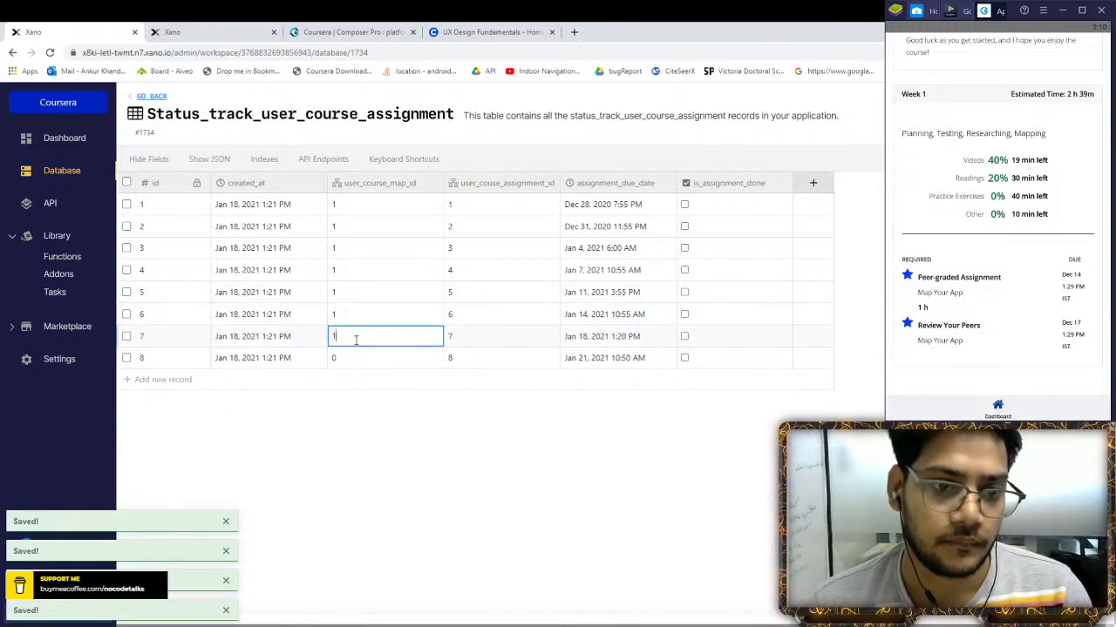
click(361, 357)
text(1)
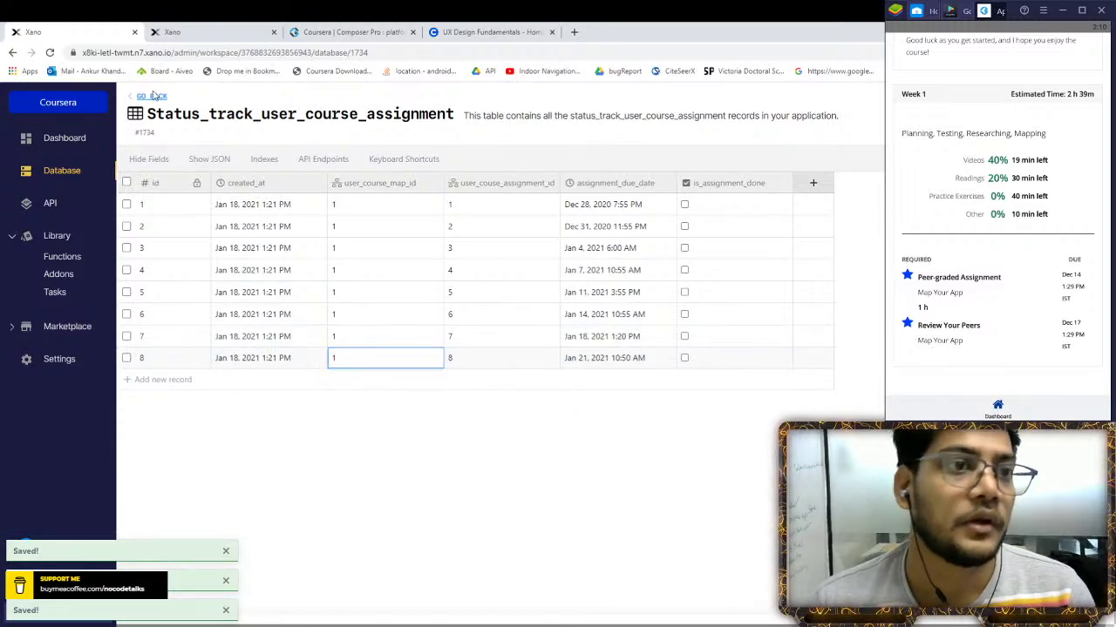
click(152, 96)
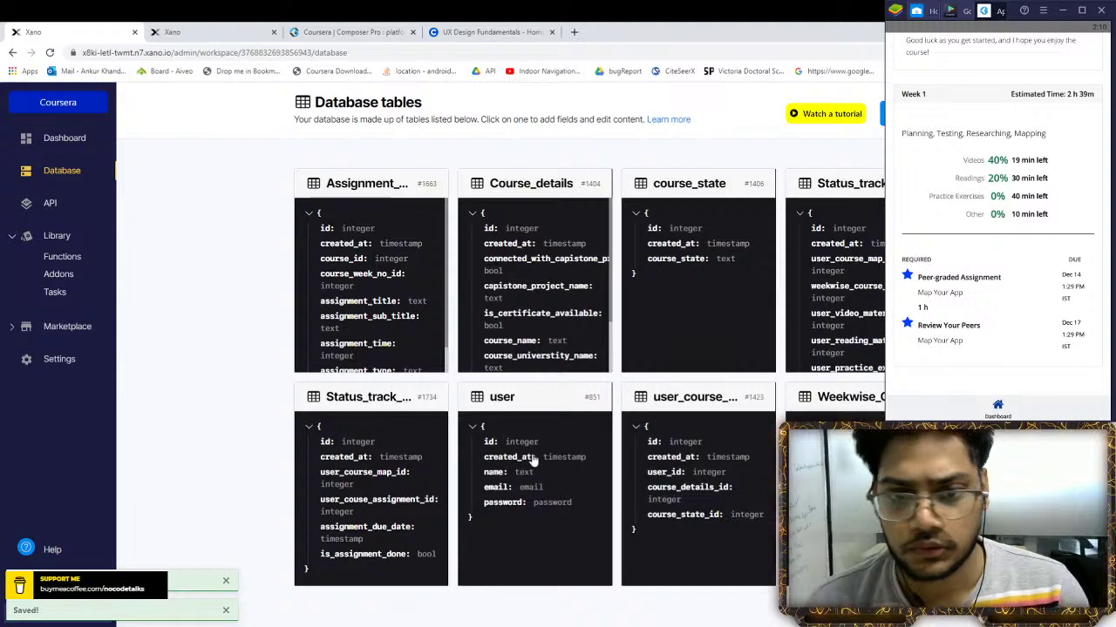
Check the user_course_map ids, reopen the assignment table, then return to the /user_course_details endpoint
click(680, 449)
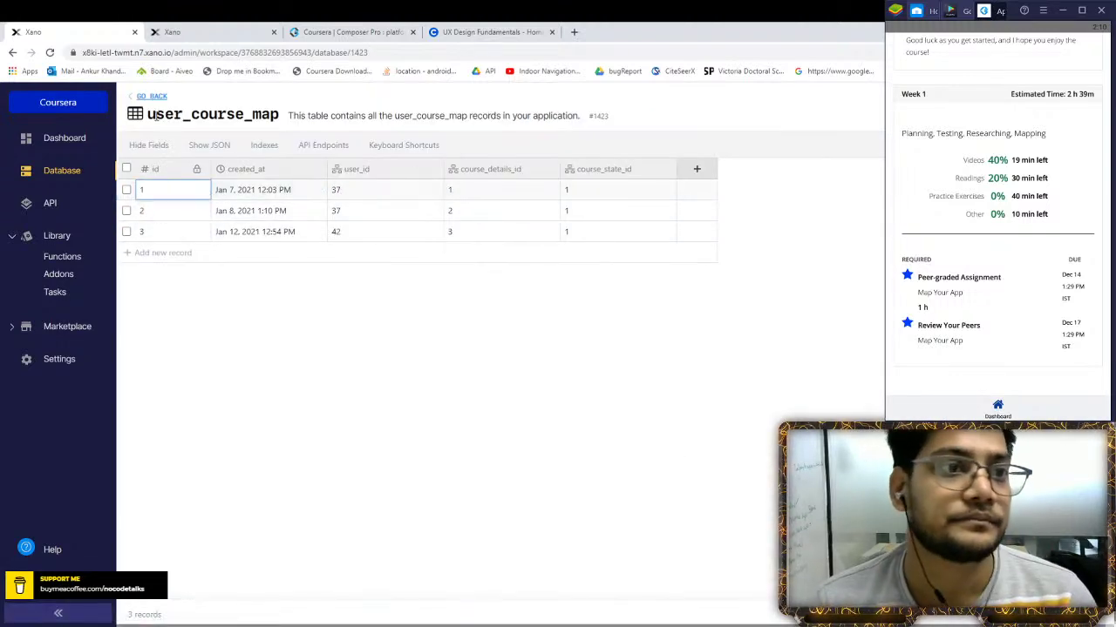
click(151, 96)
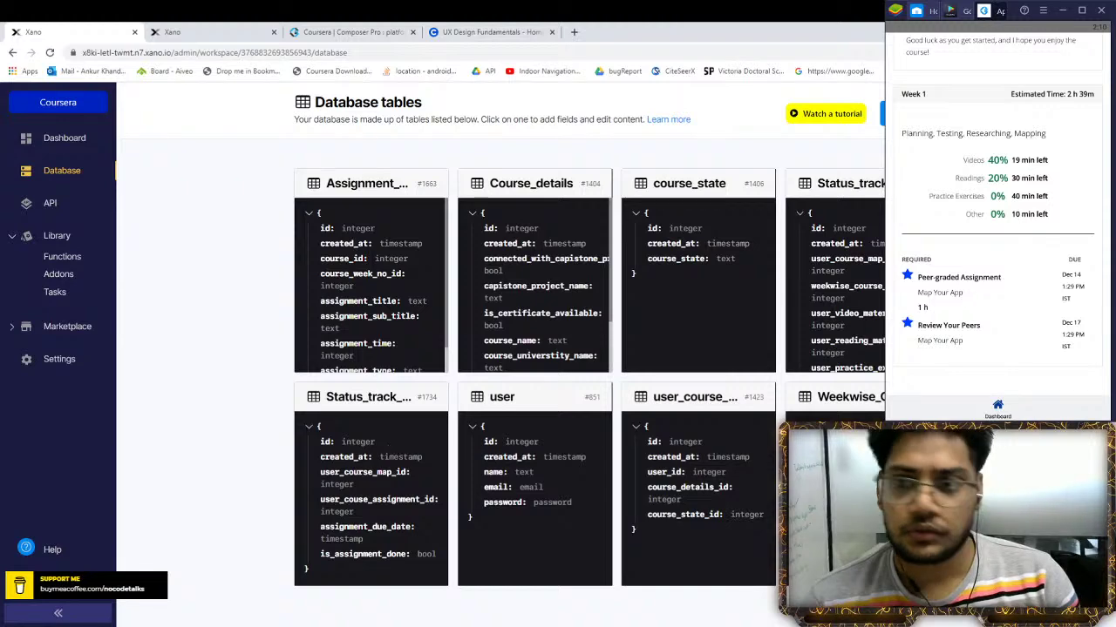
click(351, 486)
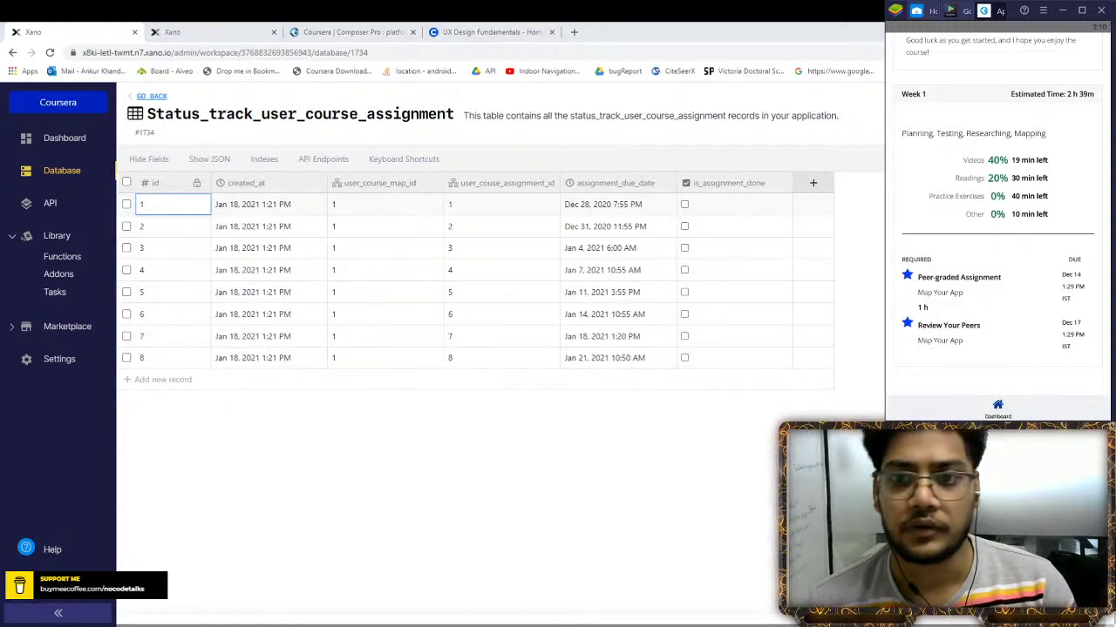
click(187, 31)
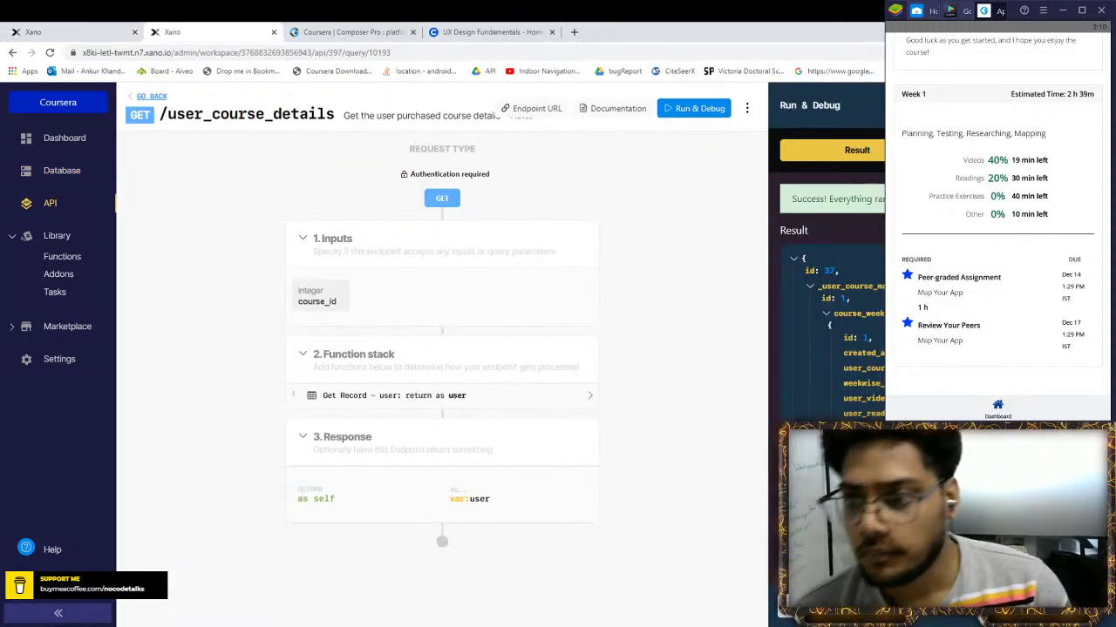
Collapse the week_details and course_week result nodes and open the Get Record – user step's settings
scroll(842, 400, down, 1)
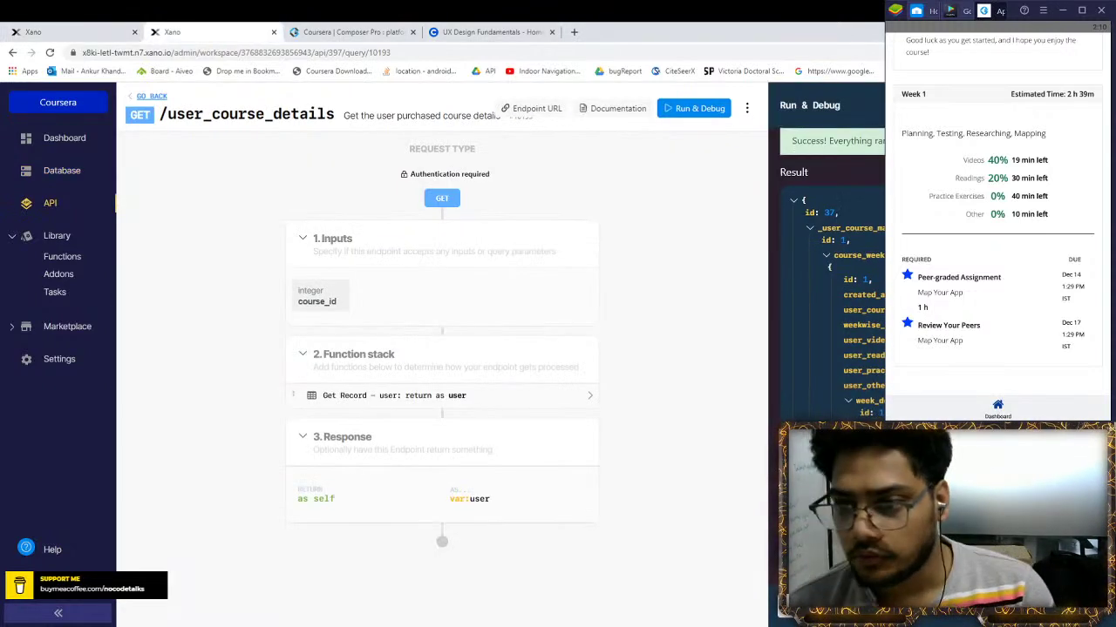
click(848, 403)
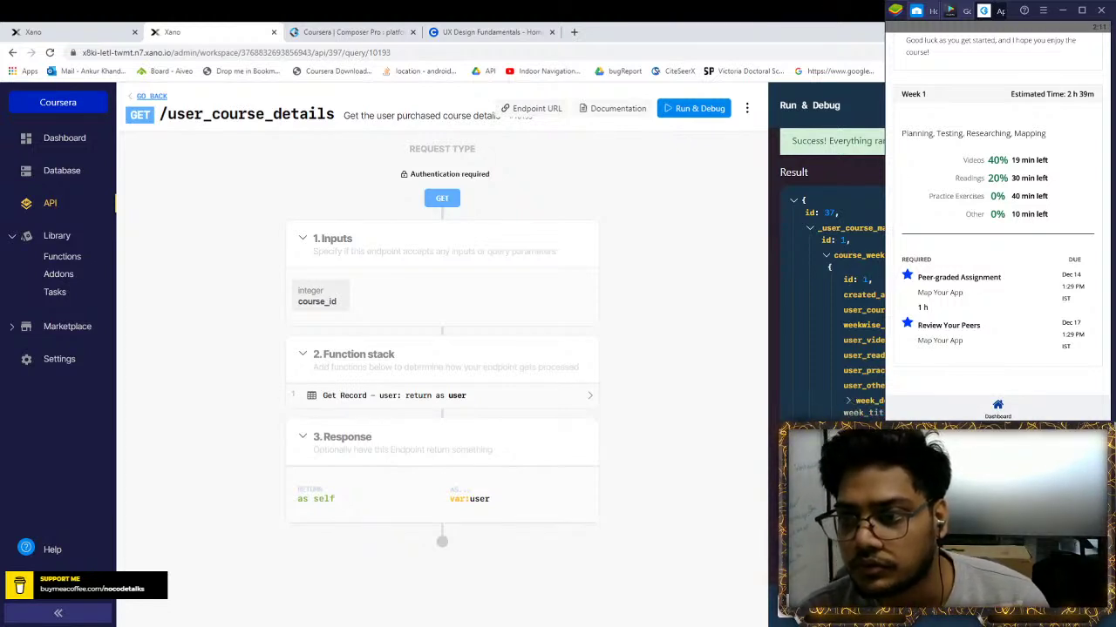
click(828, 254)
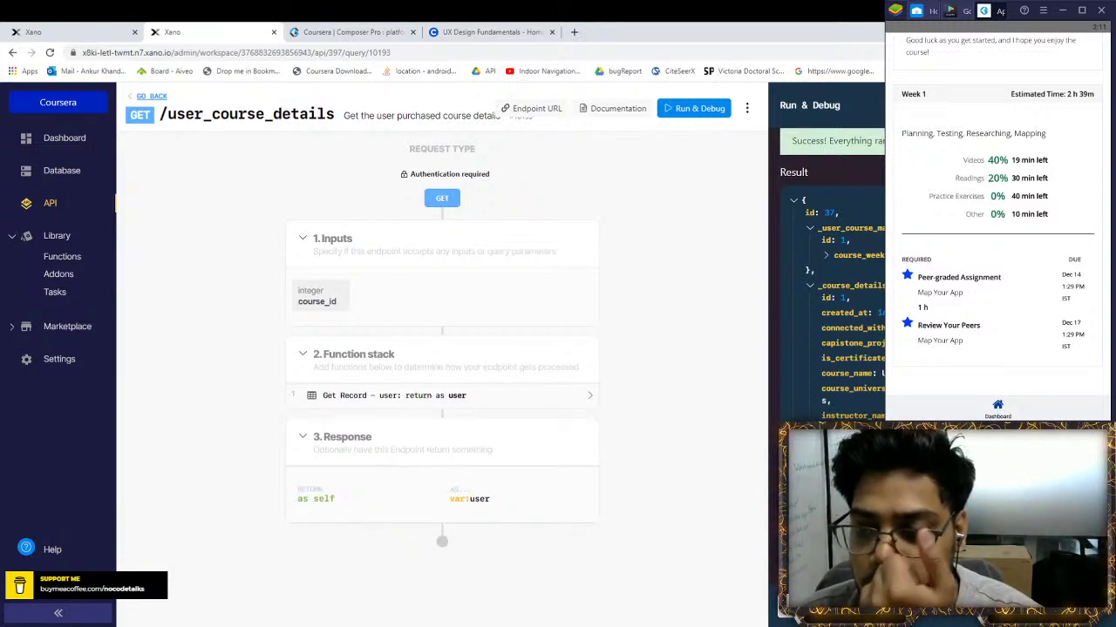
click(364, 399)
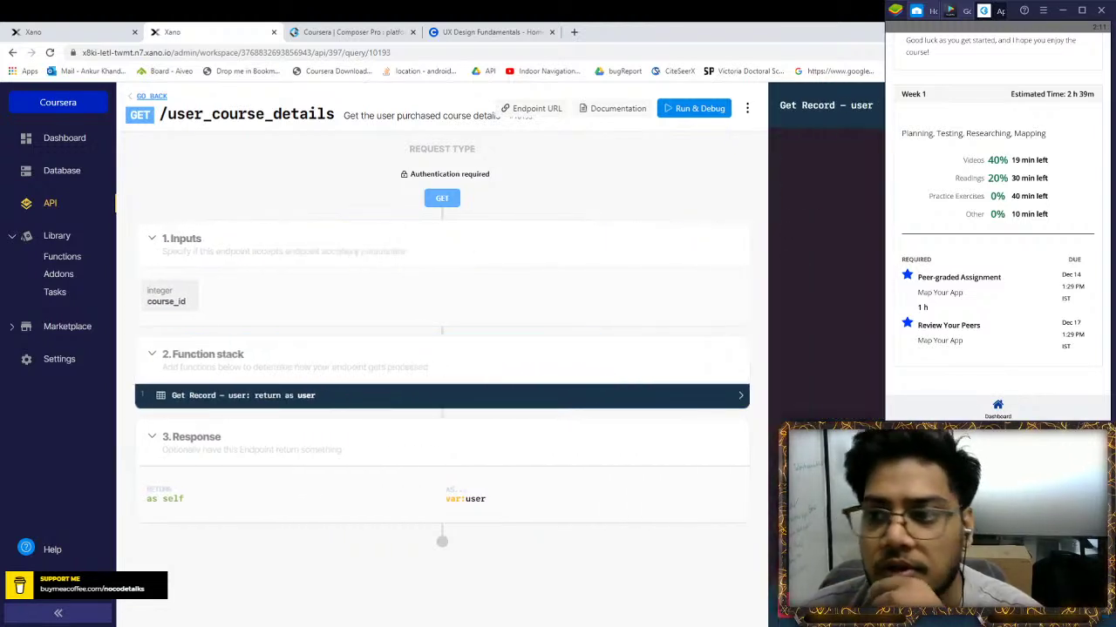
Review the Get Record step's response schema and addon list without adding one, then save the step
click(924, 152)
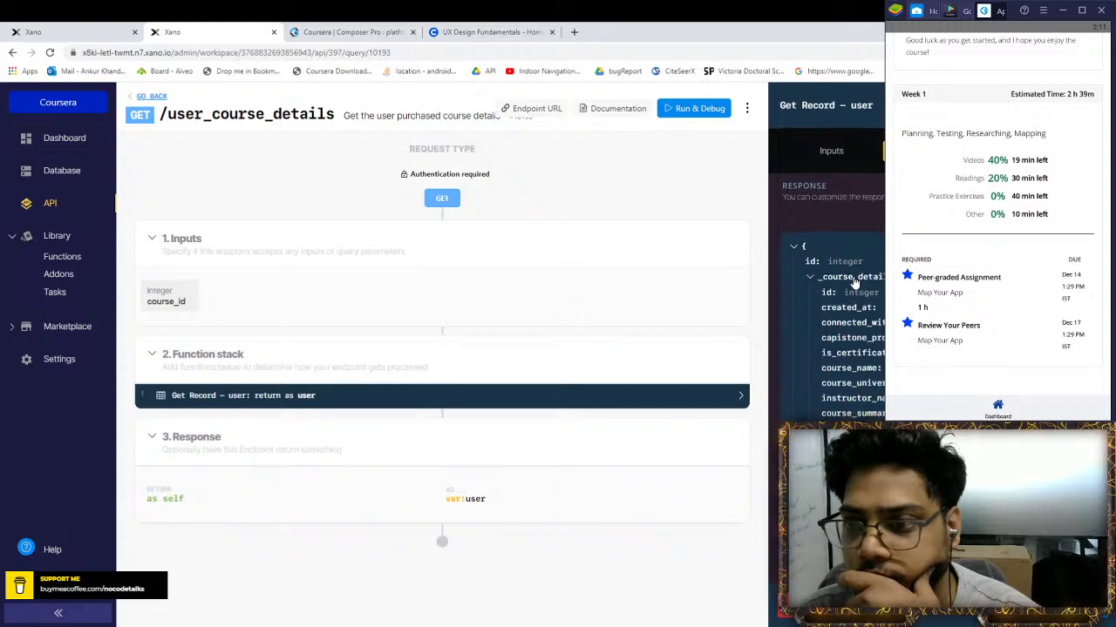
scroll(859, 279, down, 5)
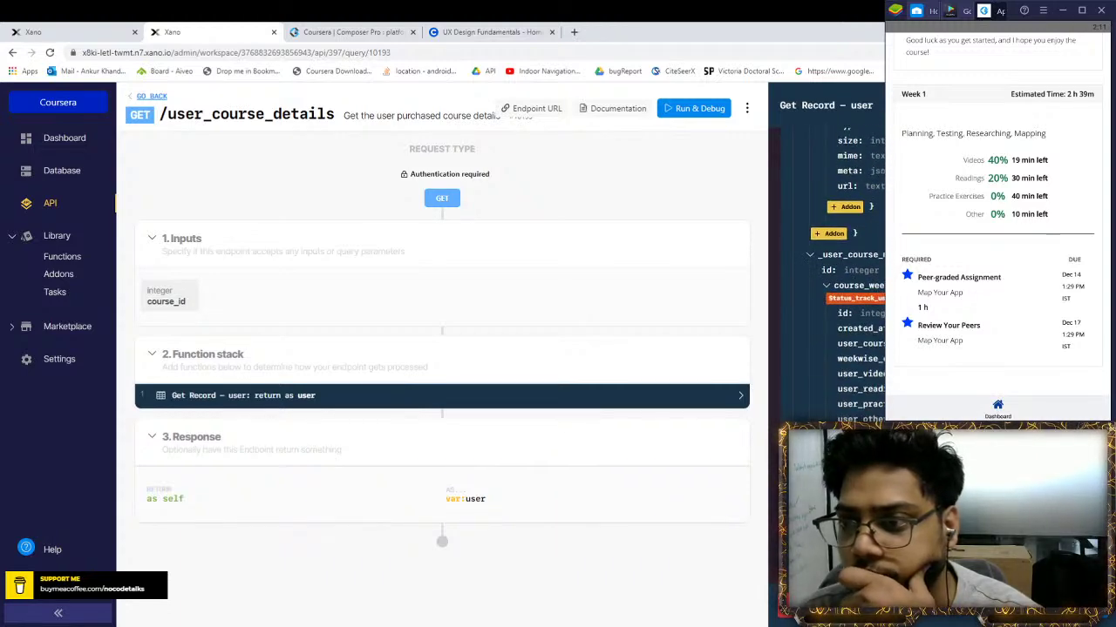
click(845, 207)
key(Escape)
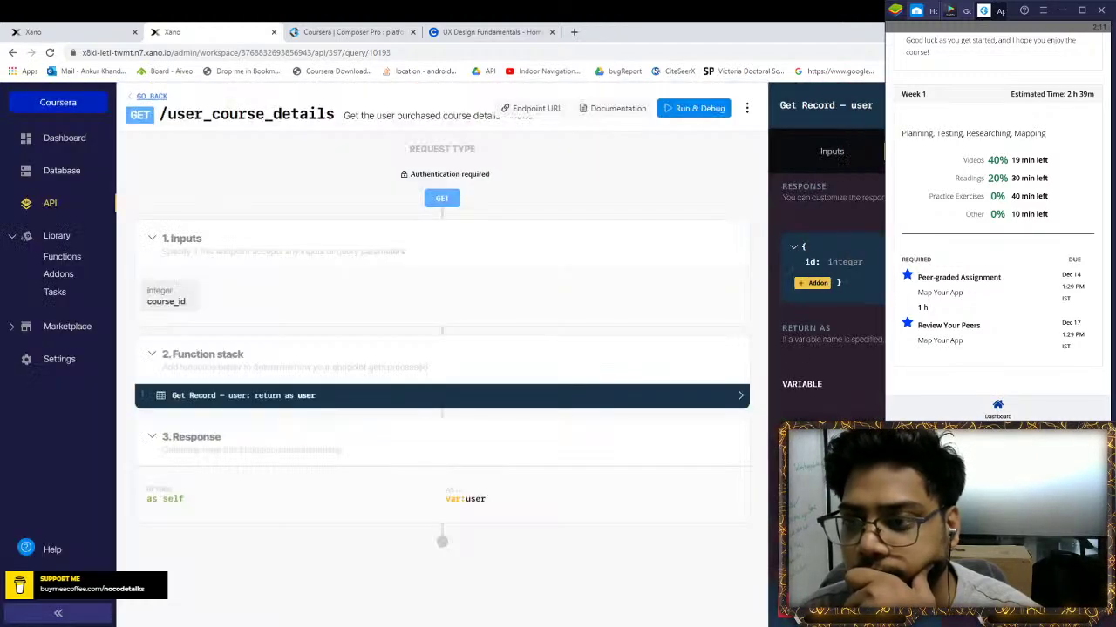
scroll(827, 279, down, 3)
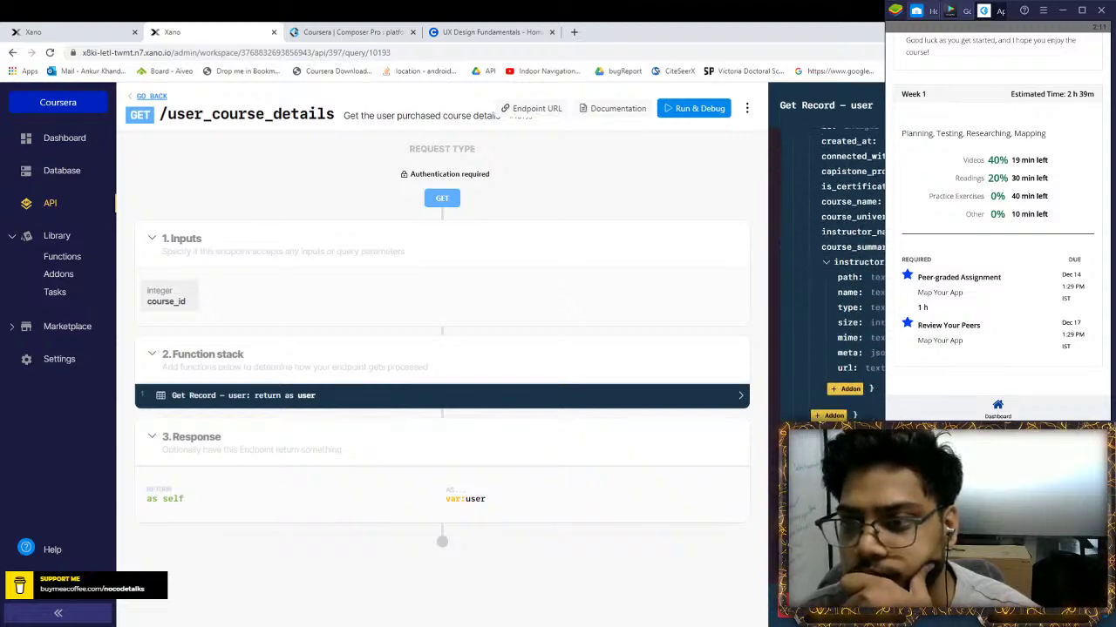
key(ctrl+s)
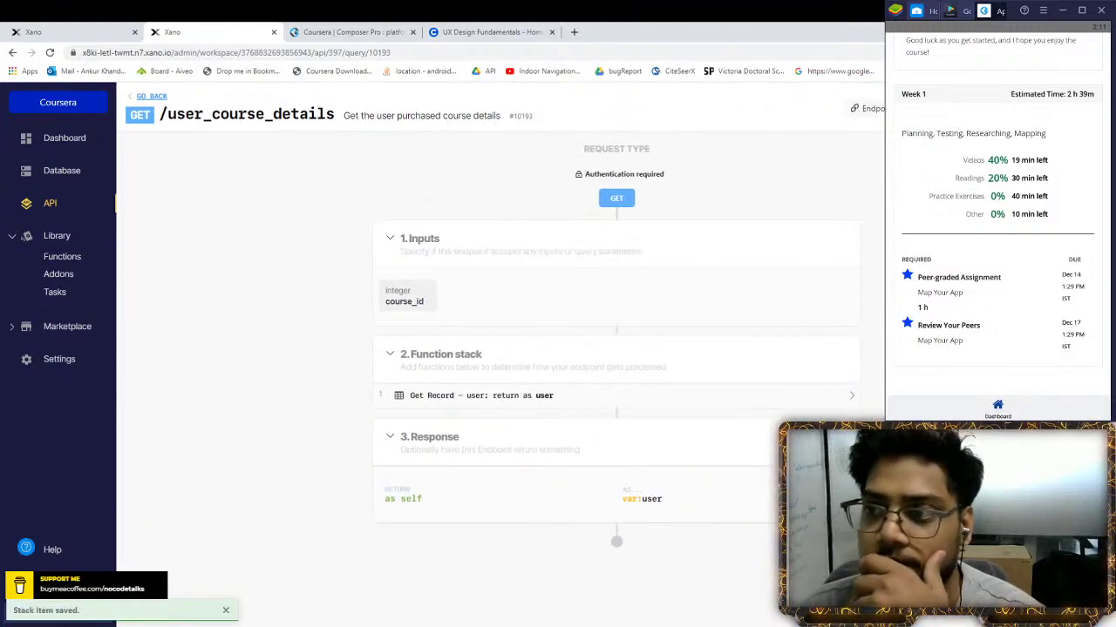
Run the endpoint test with course_id 1 and reopen the Get Record step
click(836, 108)
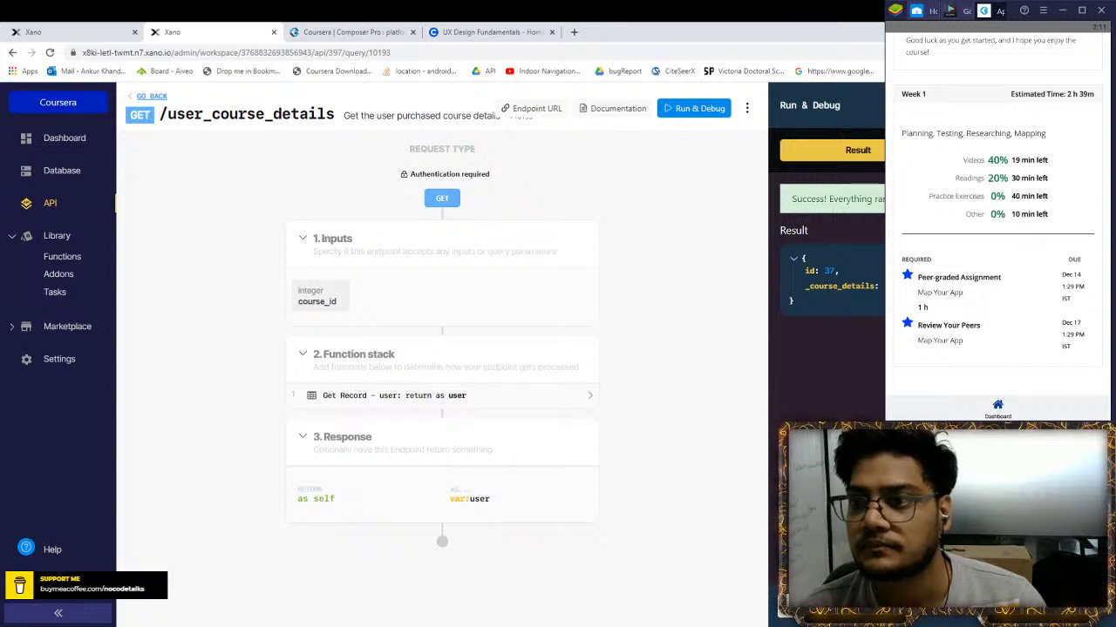
key(Escape)
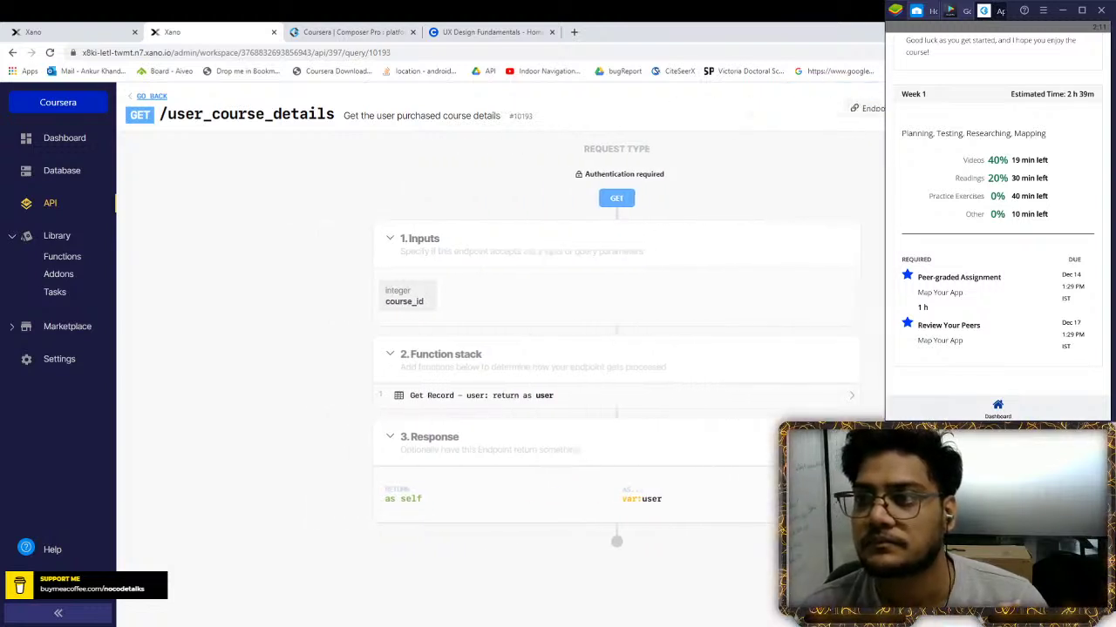
key(ctrl+Return)
double_click(862, 279)
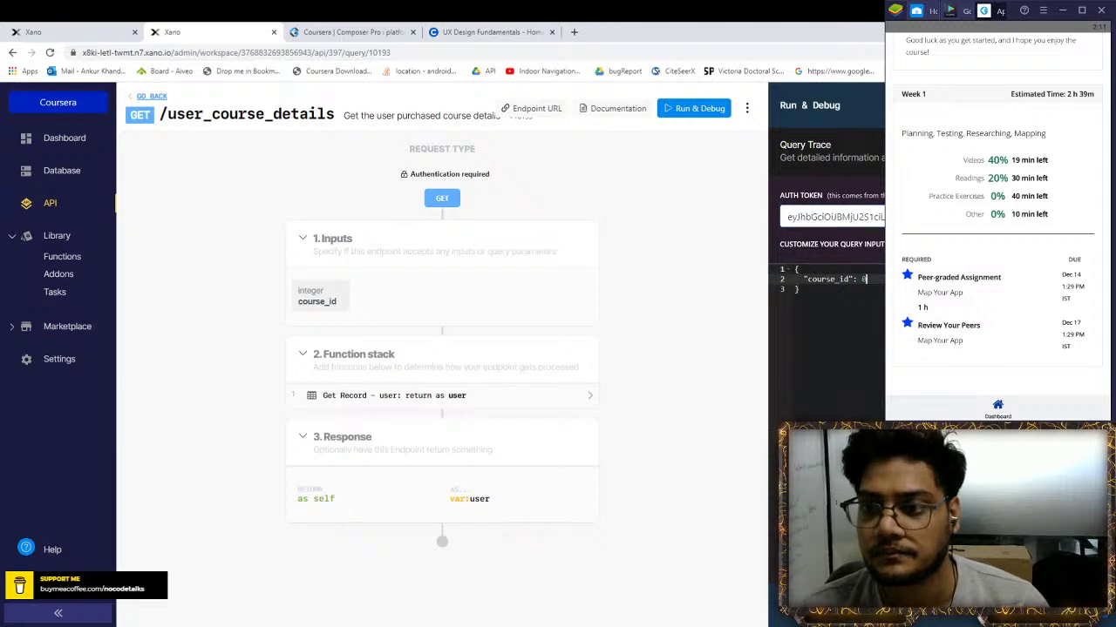
text(1)
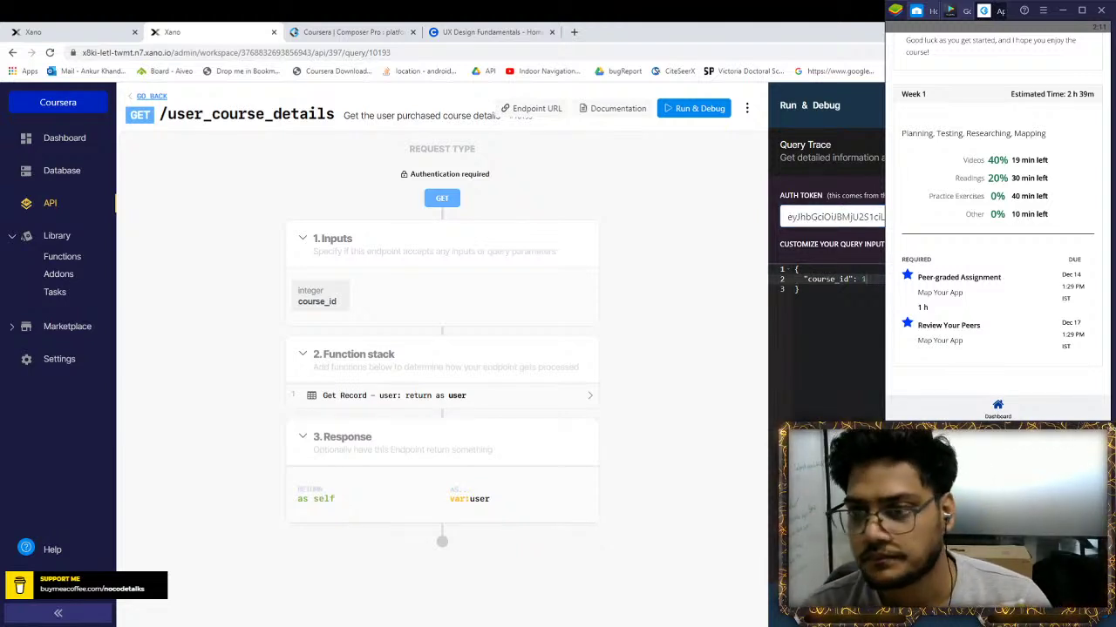
key(ctrl+Return)
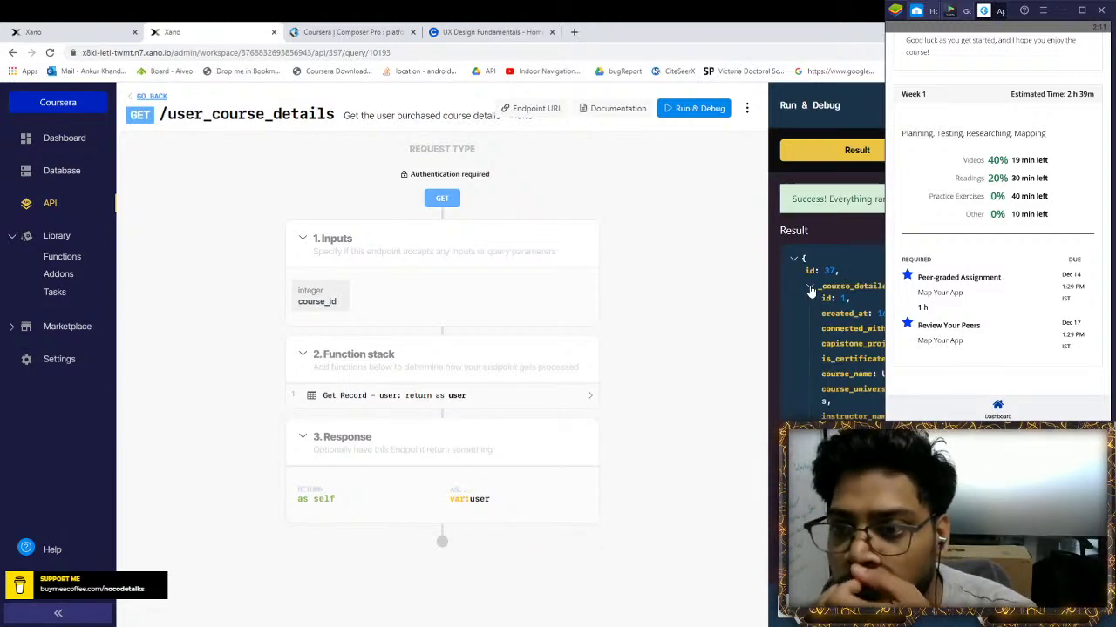
click(810, 288)
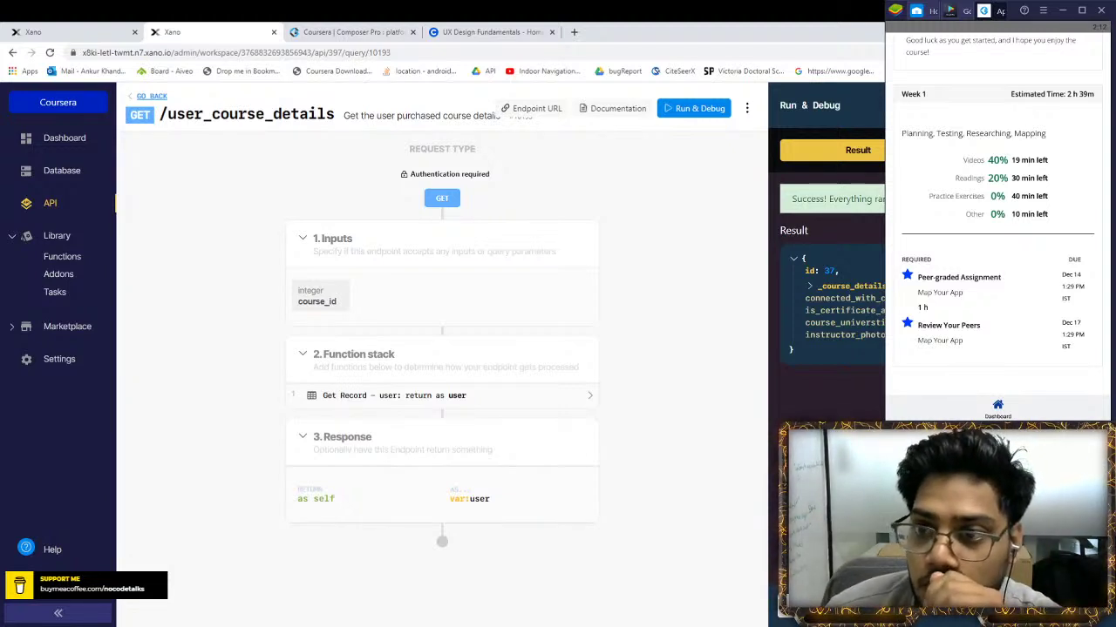
click(454, 395)
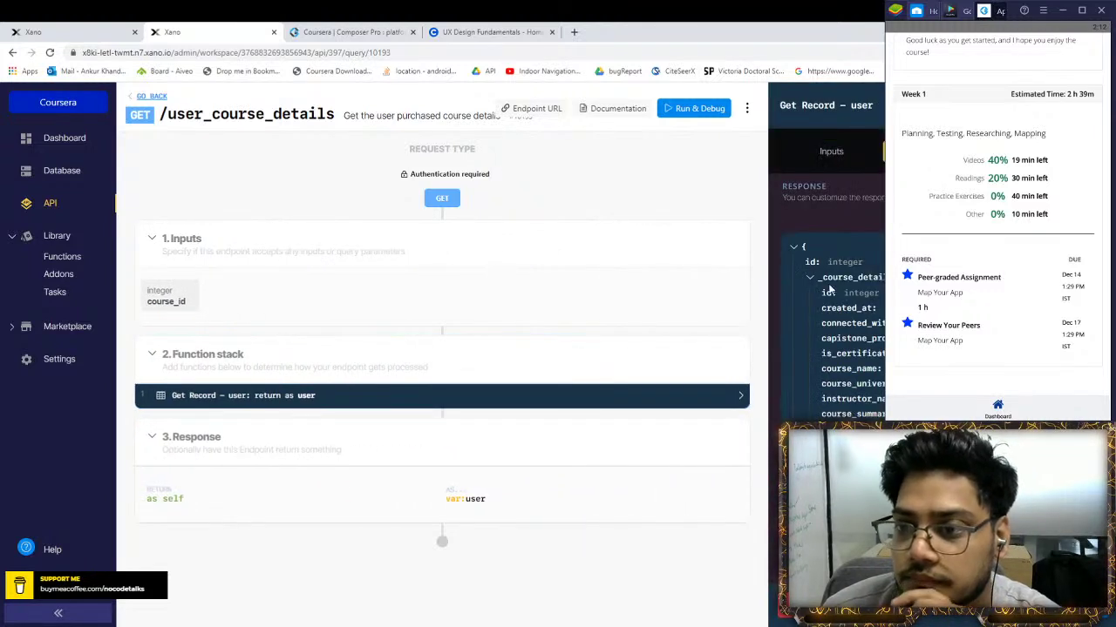
Attach the user_course_map addon to the Get Record step and save it
click(810, 277)
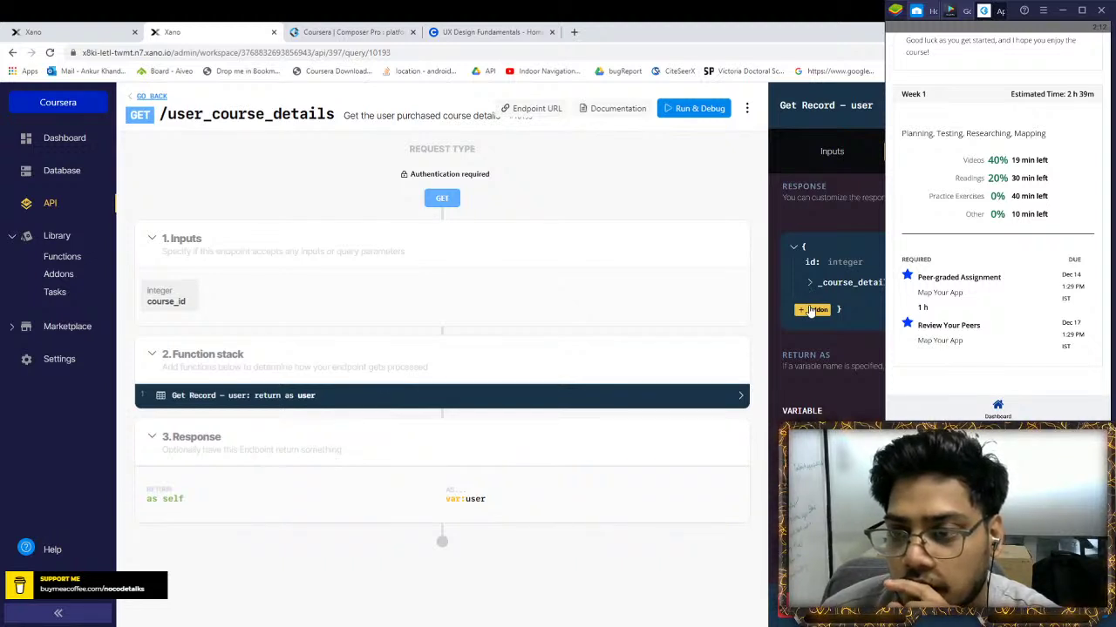
click(812, 310)
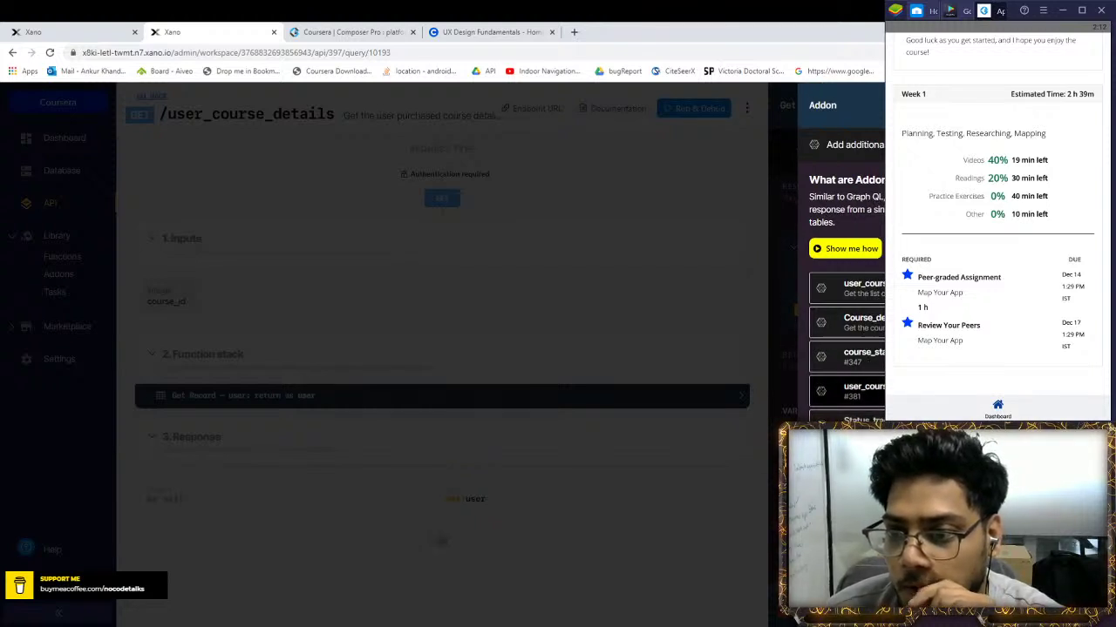
click(850, 392)
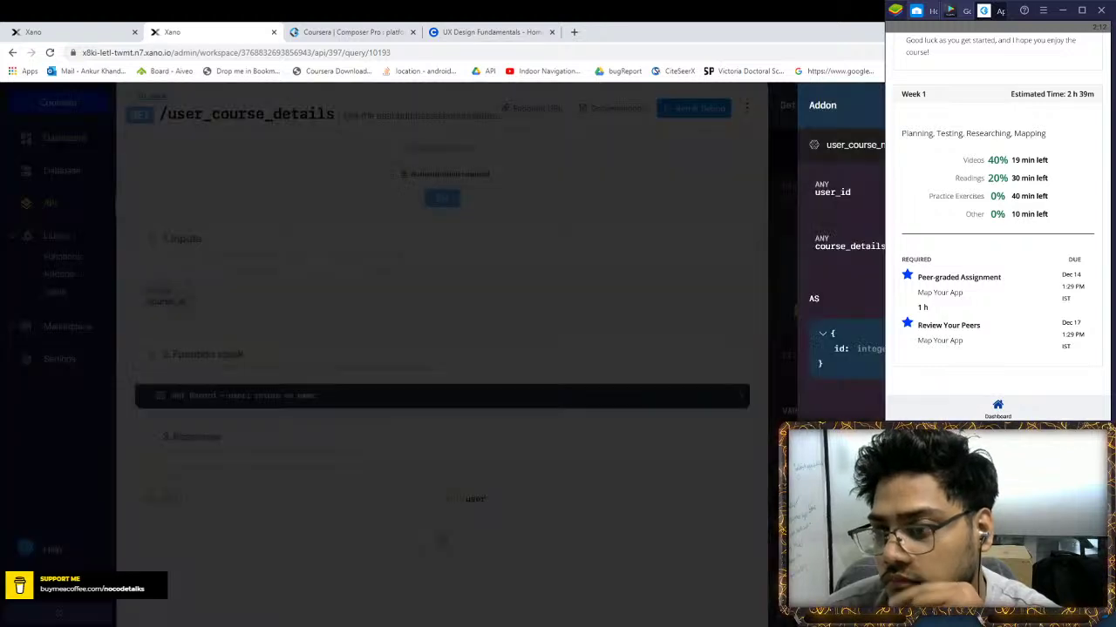
key(Escape)
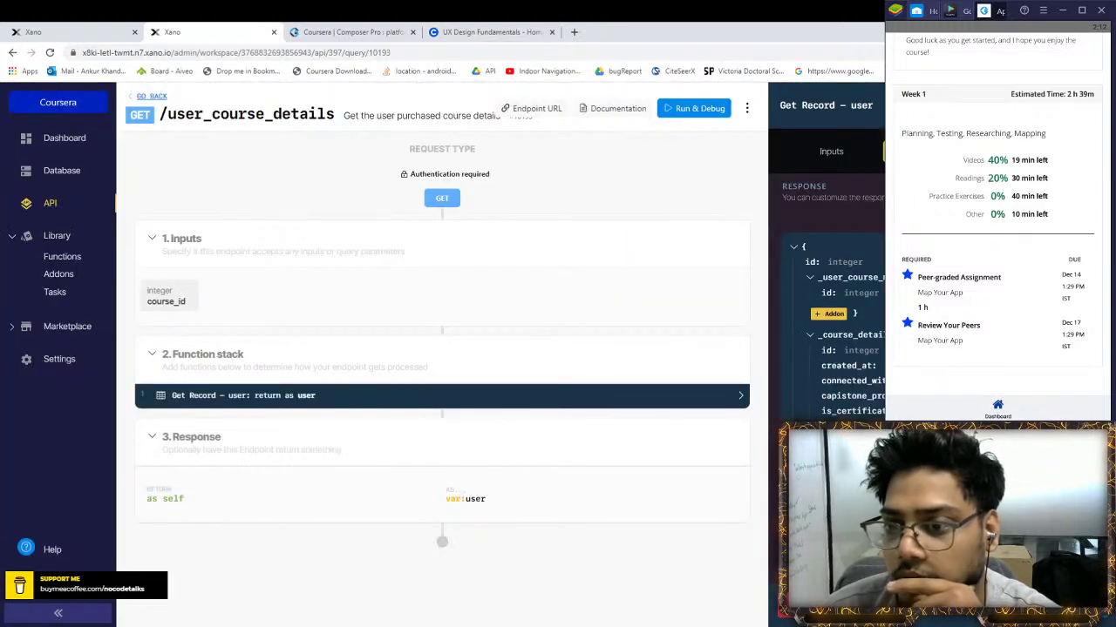
key(Escape)
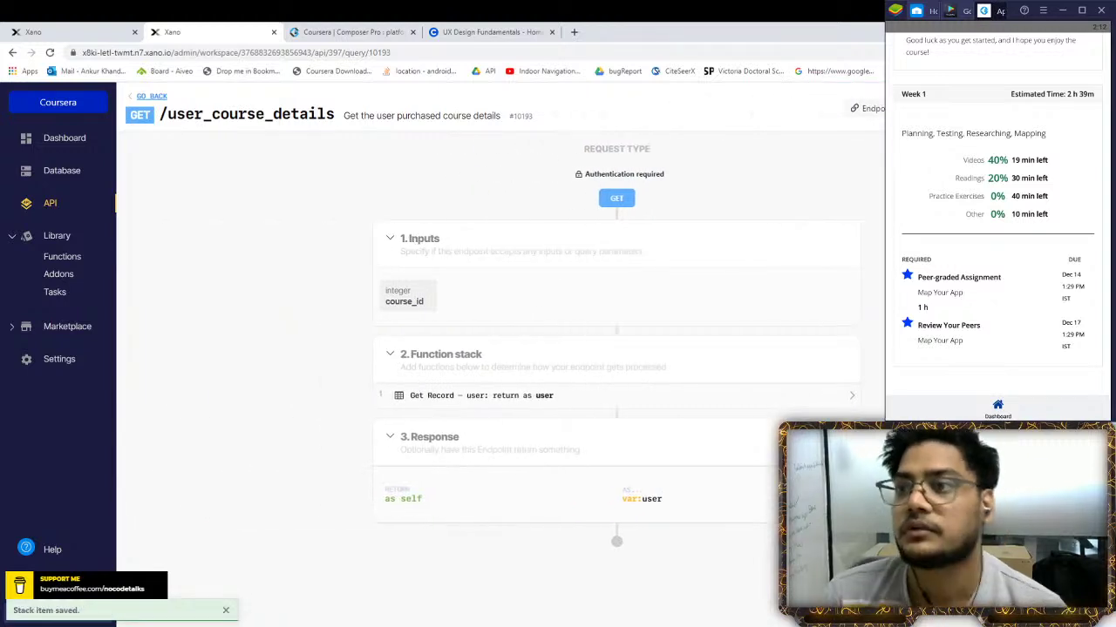
Rerun the endpoint test with course_id 1, then switch to the database tab
key(ctrl+Return)
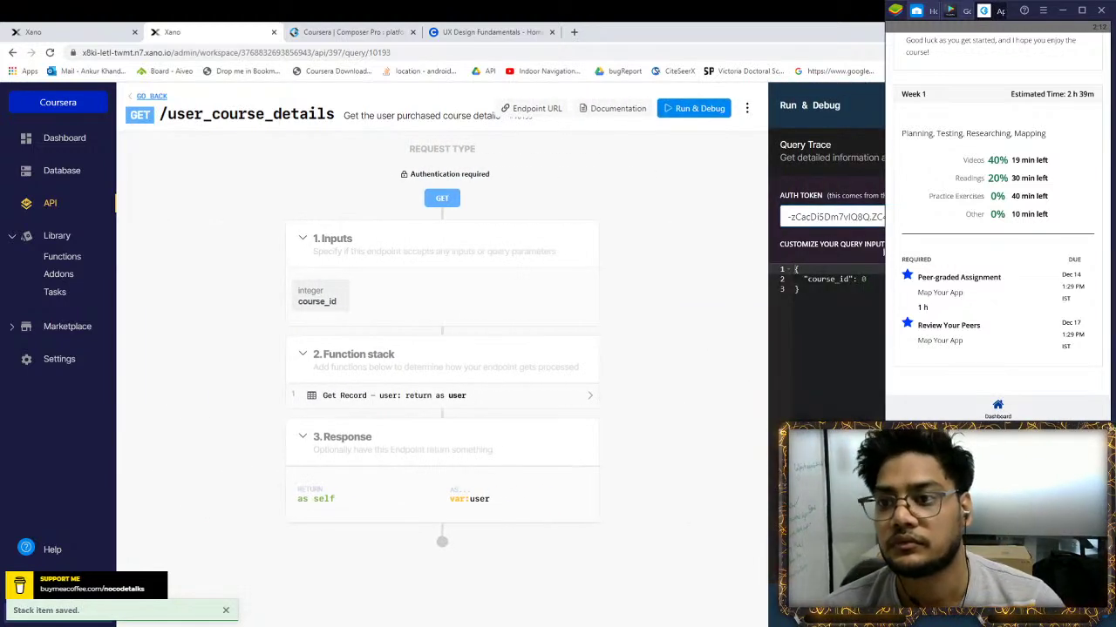
double_click(863, 279)
text(1)
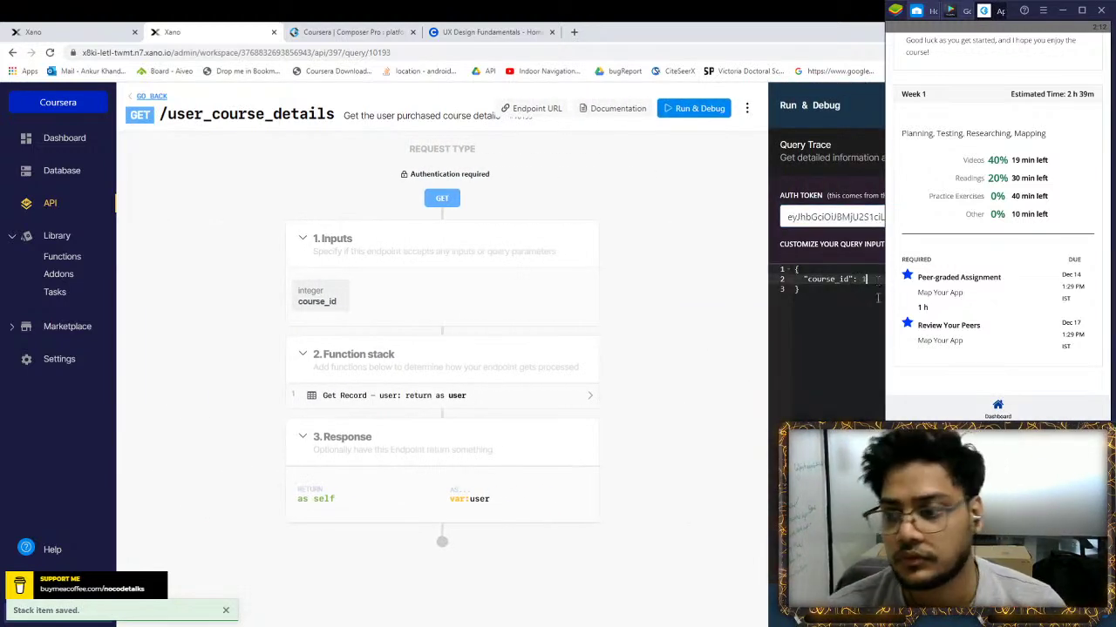
key(ctrl+Return)
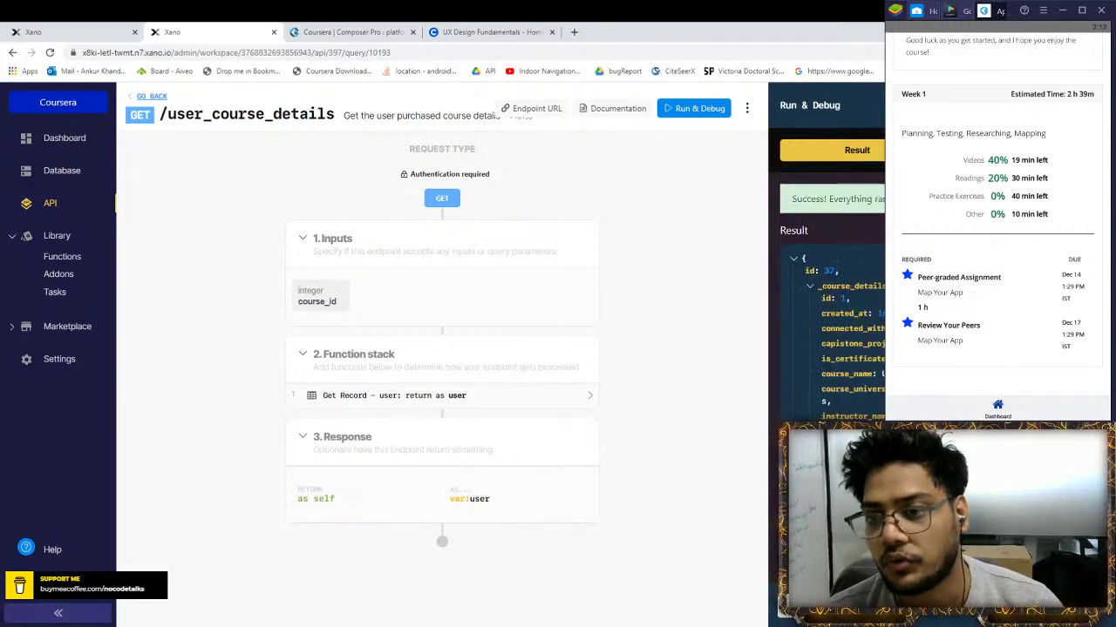
click(810, 286)
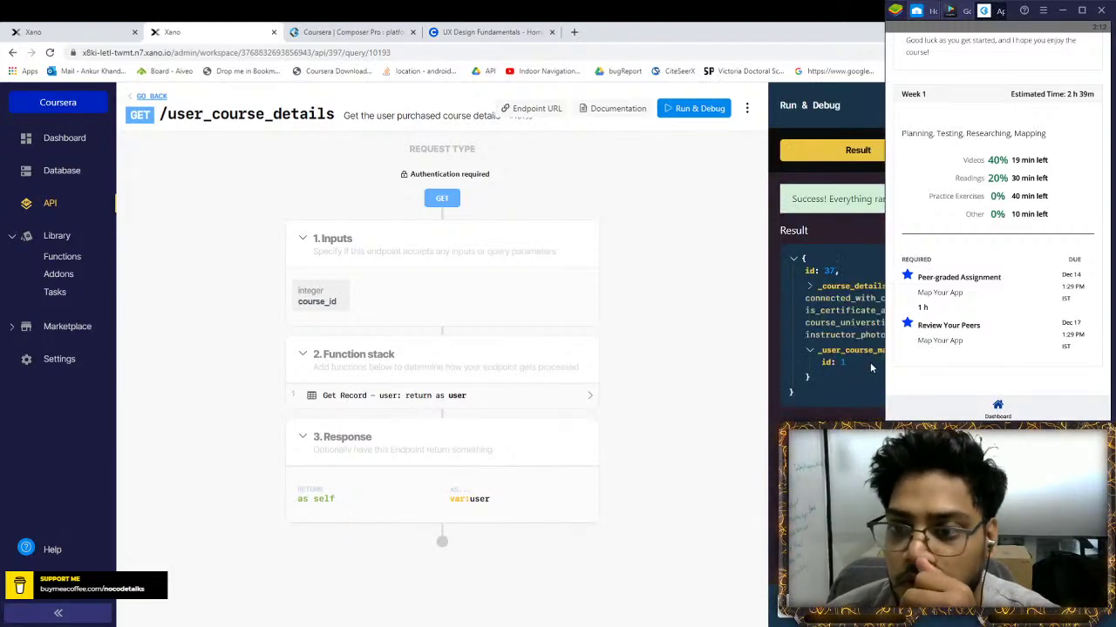
key(ctrl+Page_Up)
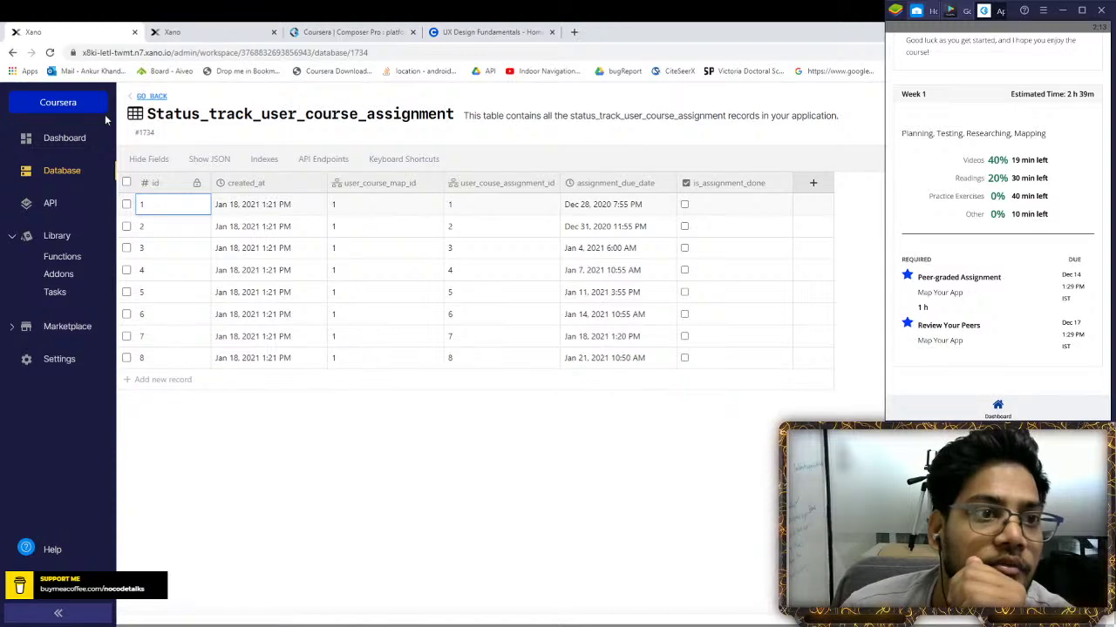
Inspect the Weekwise_Course_details_global table, then return to the user_course_details endpoint
click(147, 97)
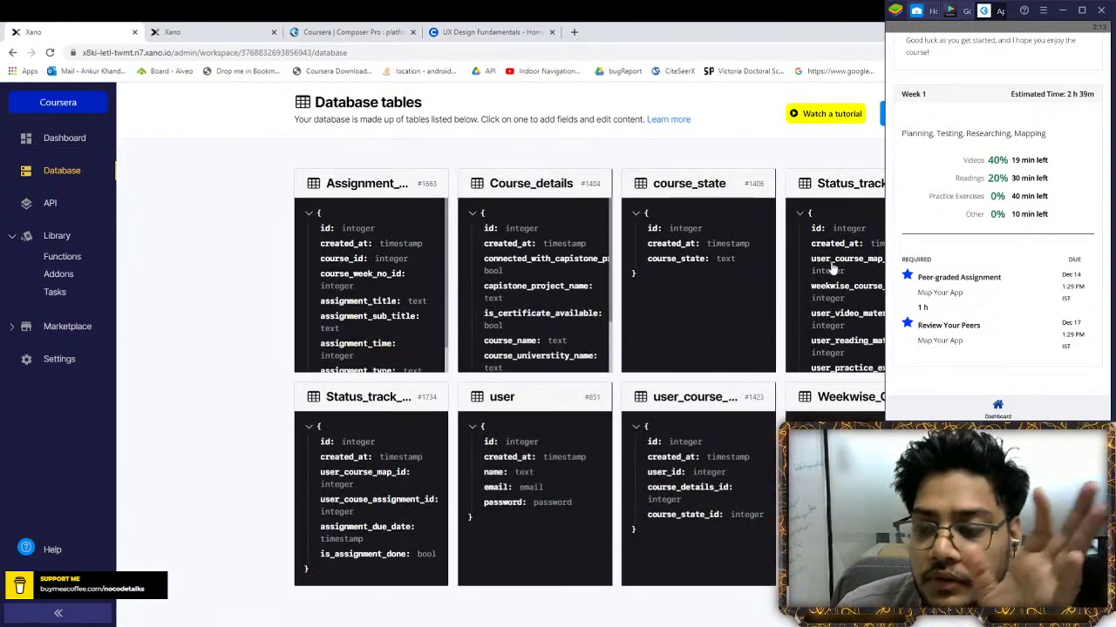
click(845, 420)
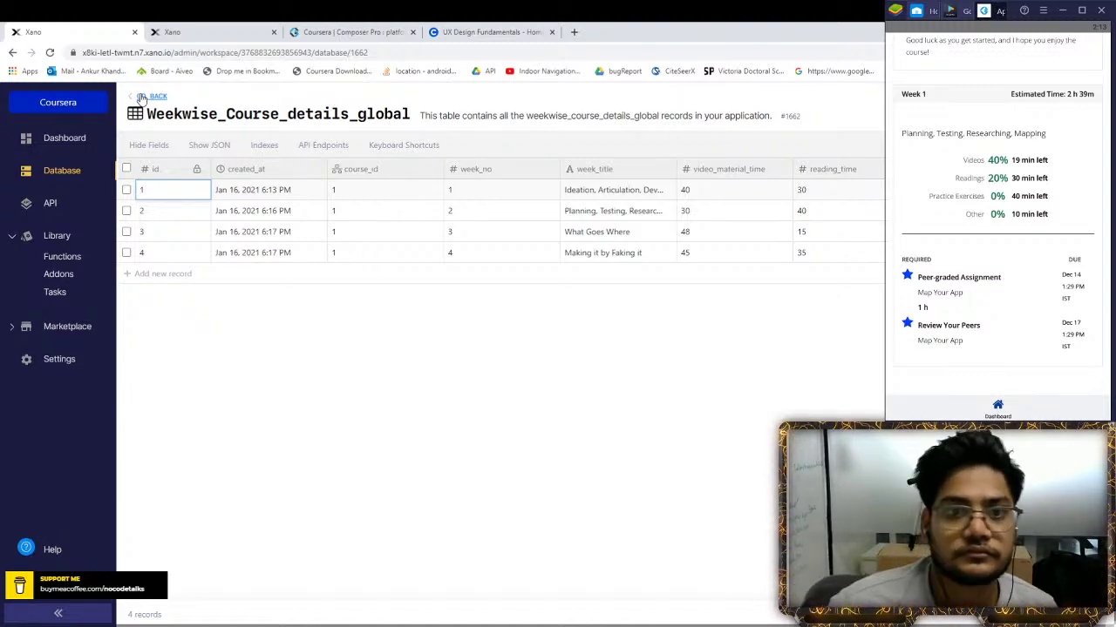
click(142, 98)
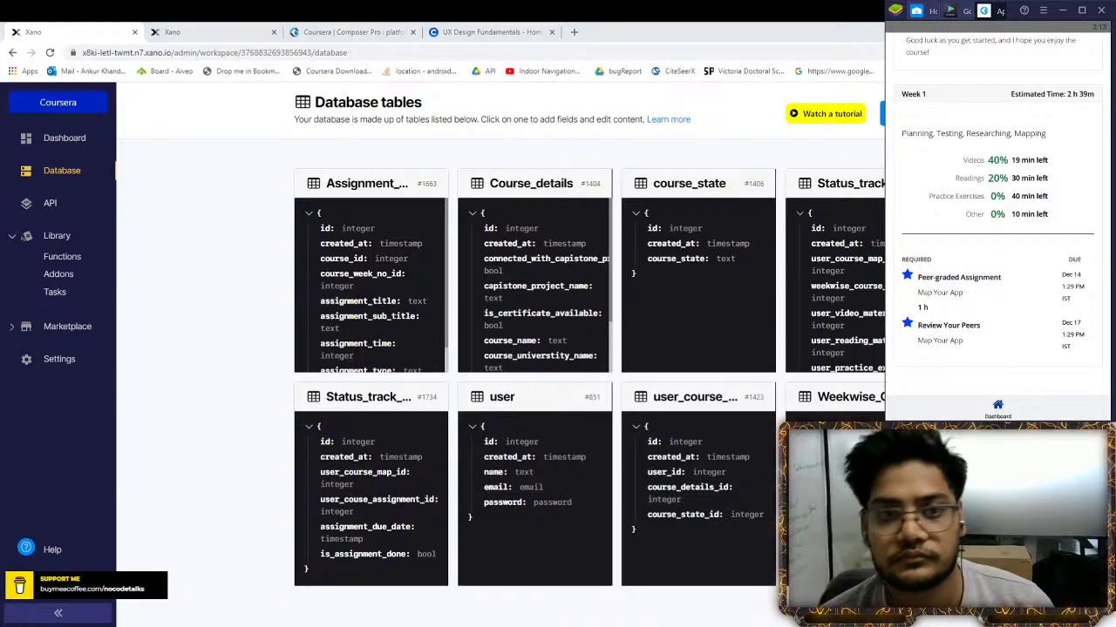
click(192, 31)
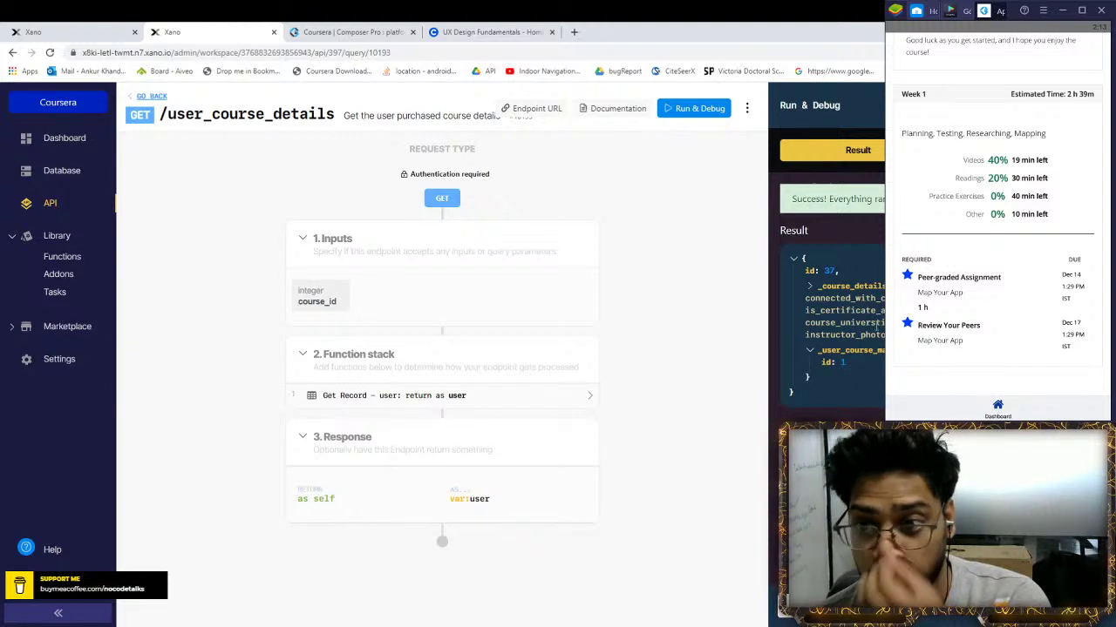
Rename the user_course_map addon's output in Get Record to course_schedule and save the step
click(541, 395)
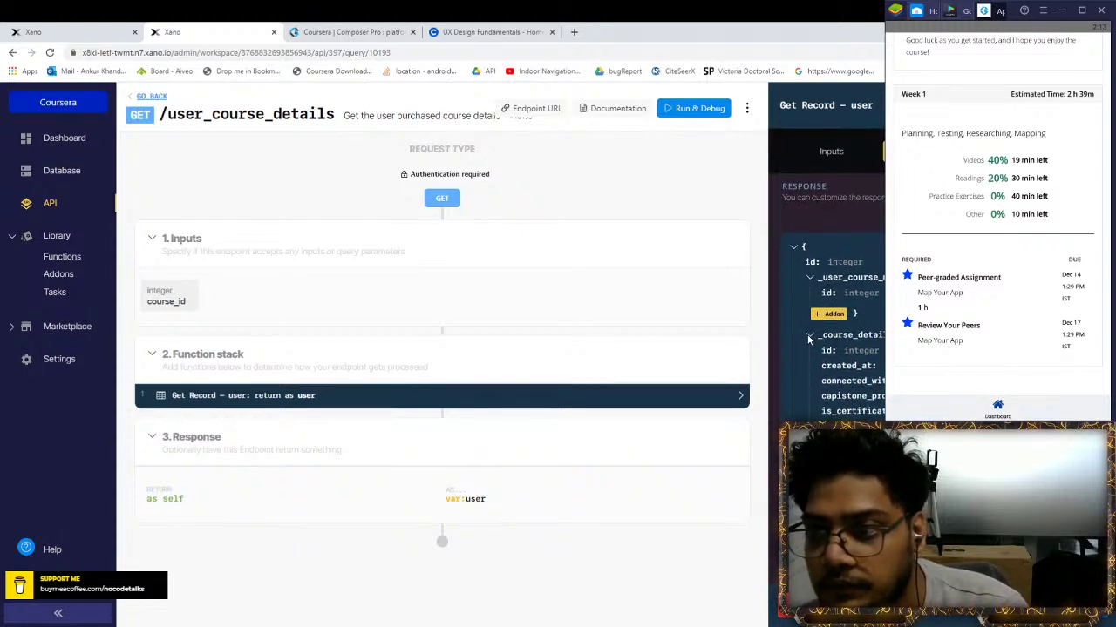
click(828, 313)
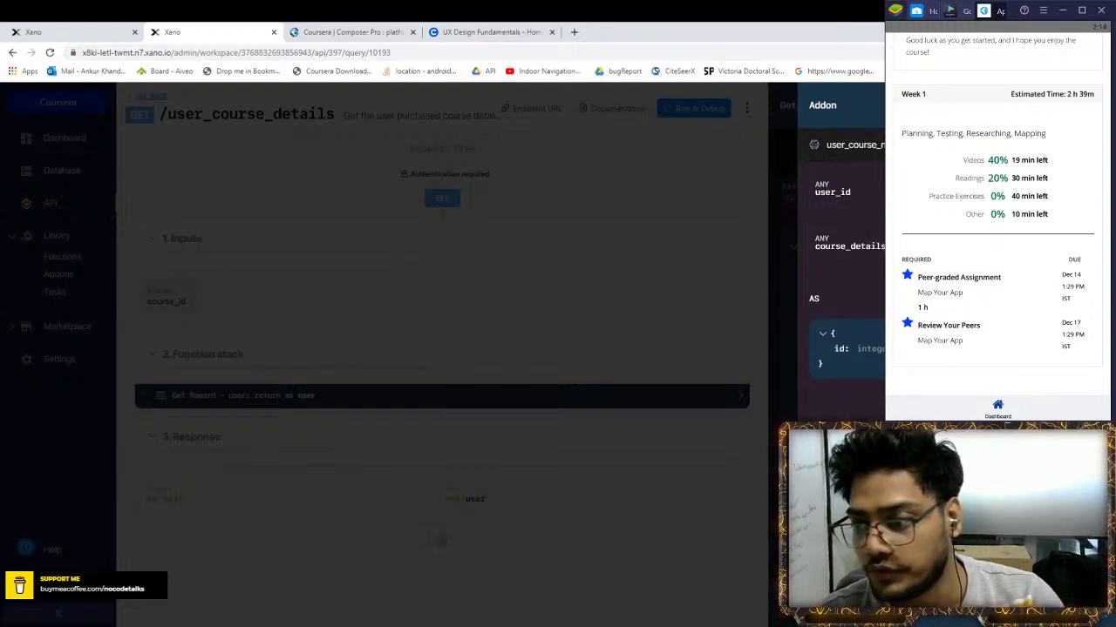
key(Escape)
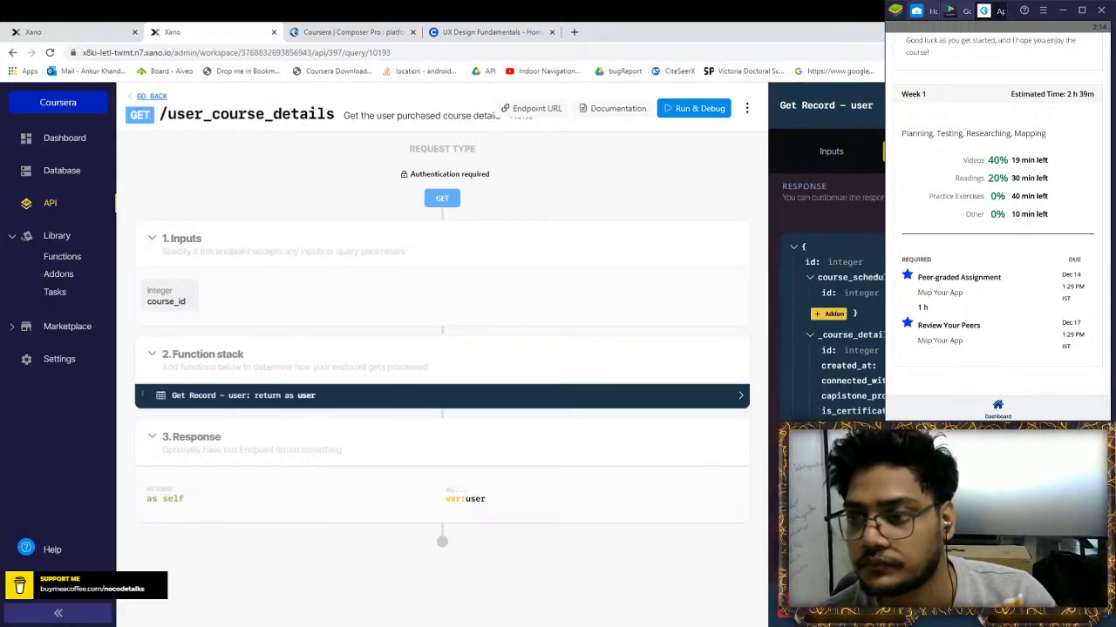
key(Escape)
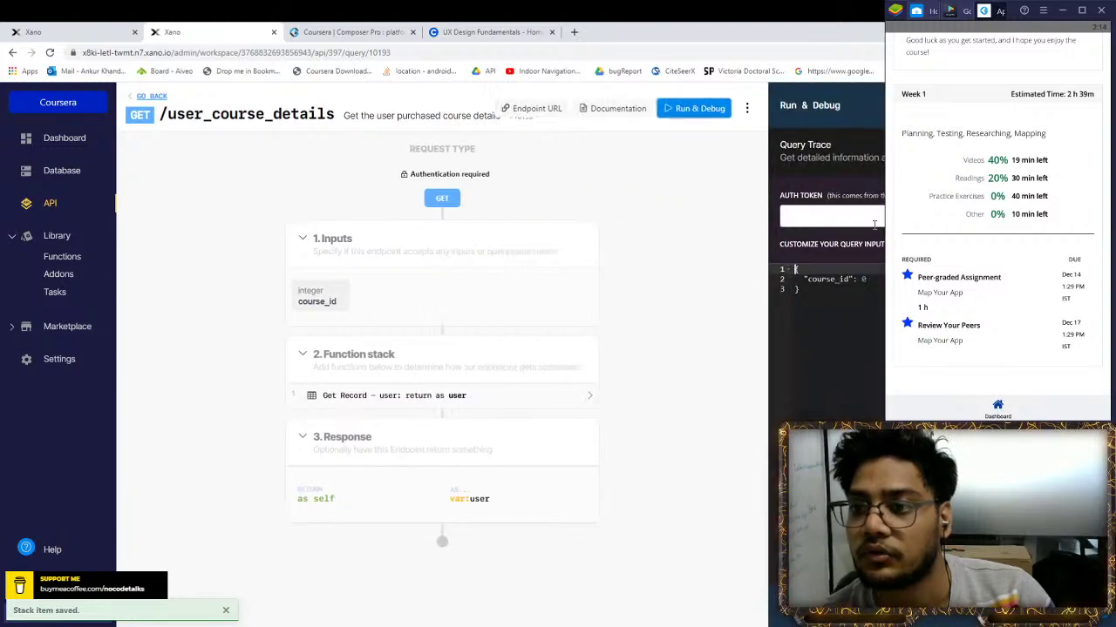
Reopen Get Record and preview the Weekwise addon without attaching it
click(422, 406)
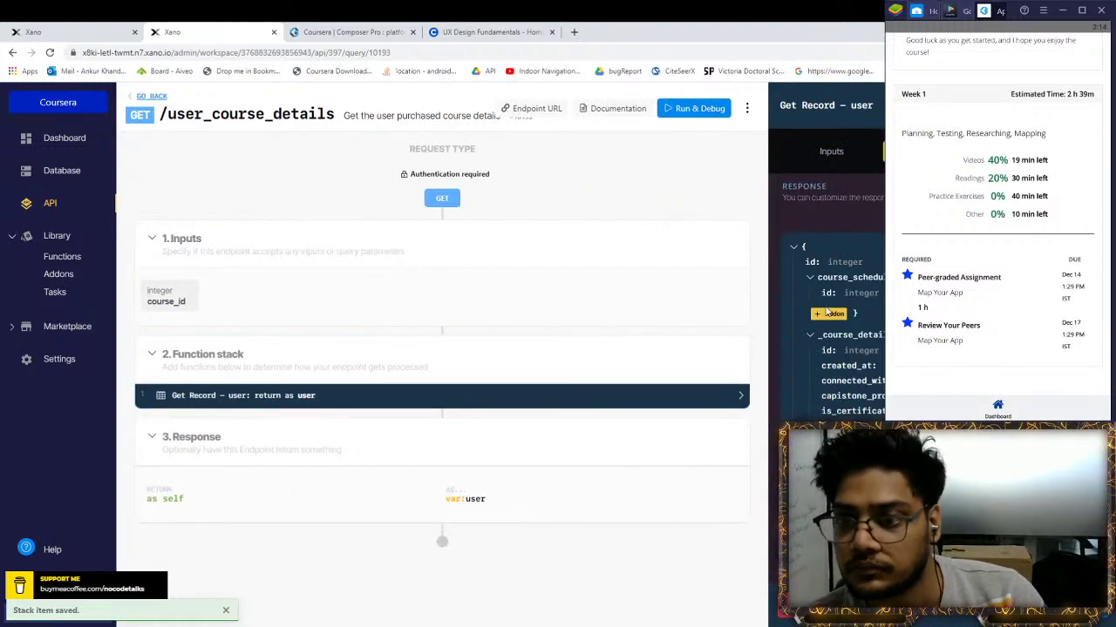
click(828, 313)
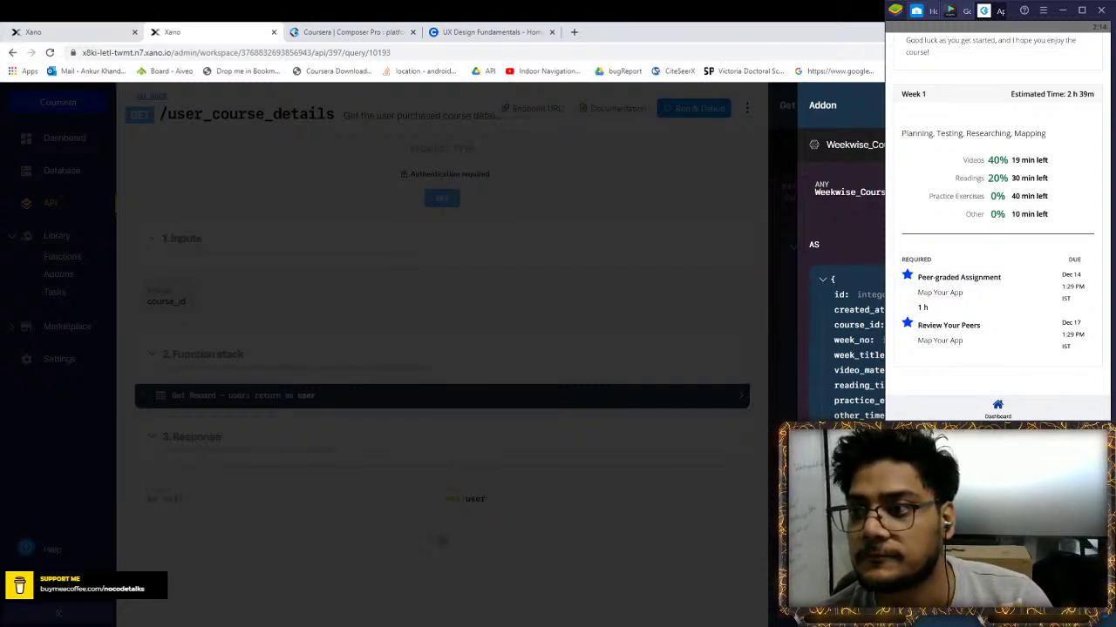
key(Escape)
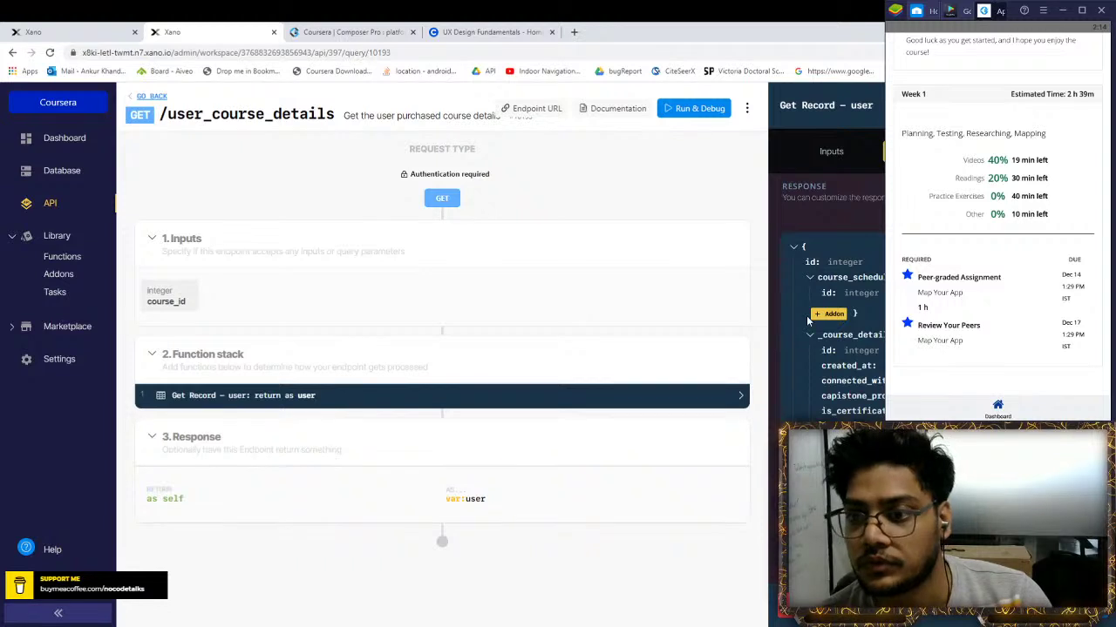
Delete the Weekwise_Course_details_global addon from the library, then reopen the /user_course_details endpoint
click(58, 275)
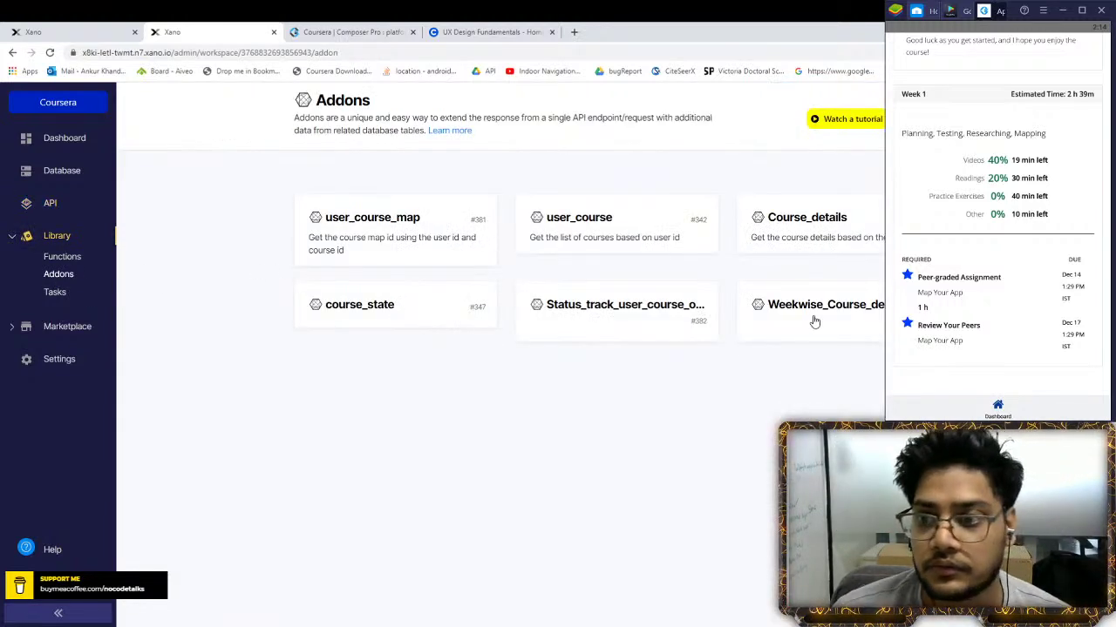
click(811, 319)
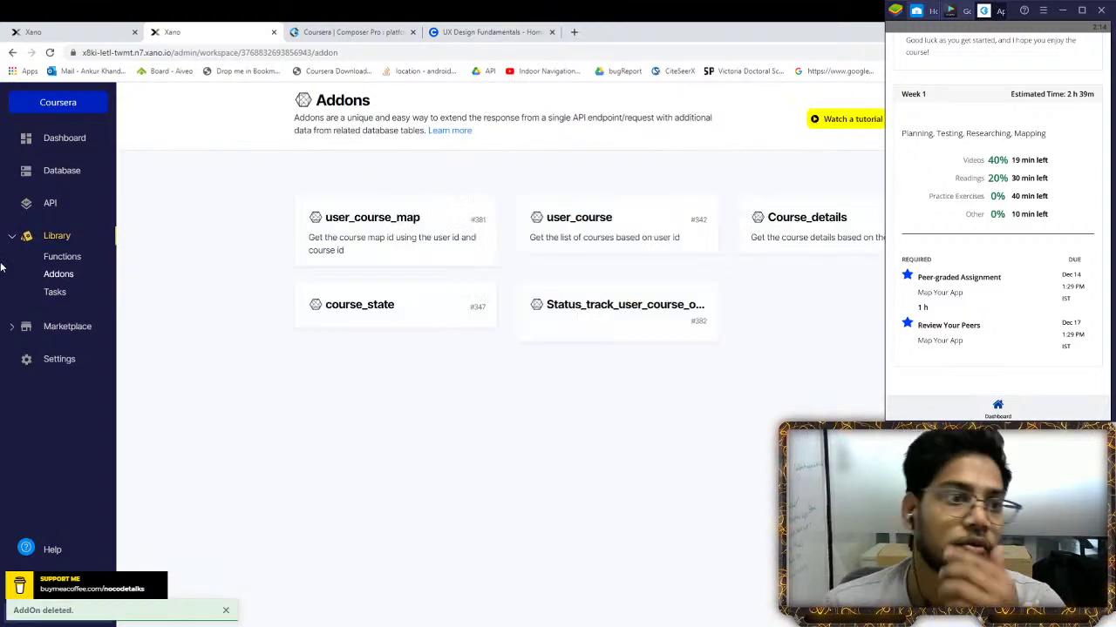
click(49, 203)
click(391, 252)
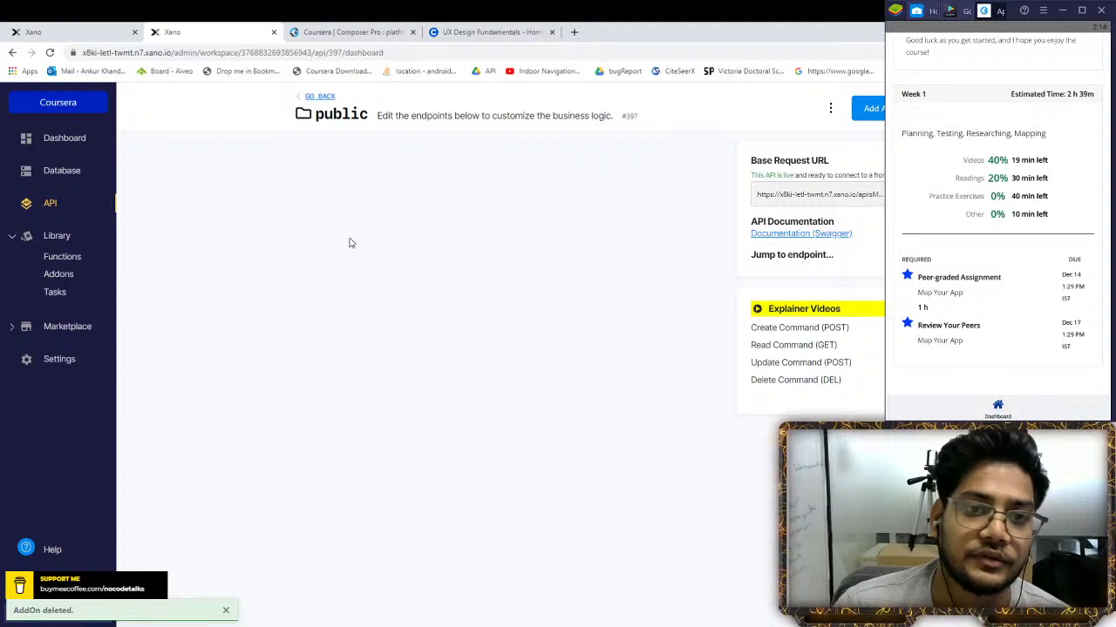
scroll(416, 359, down, 2)
scroll(416, 359, down, 12)
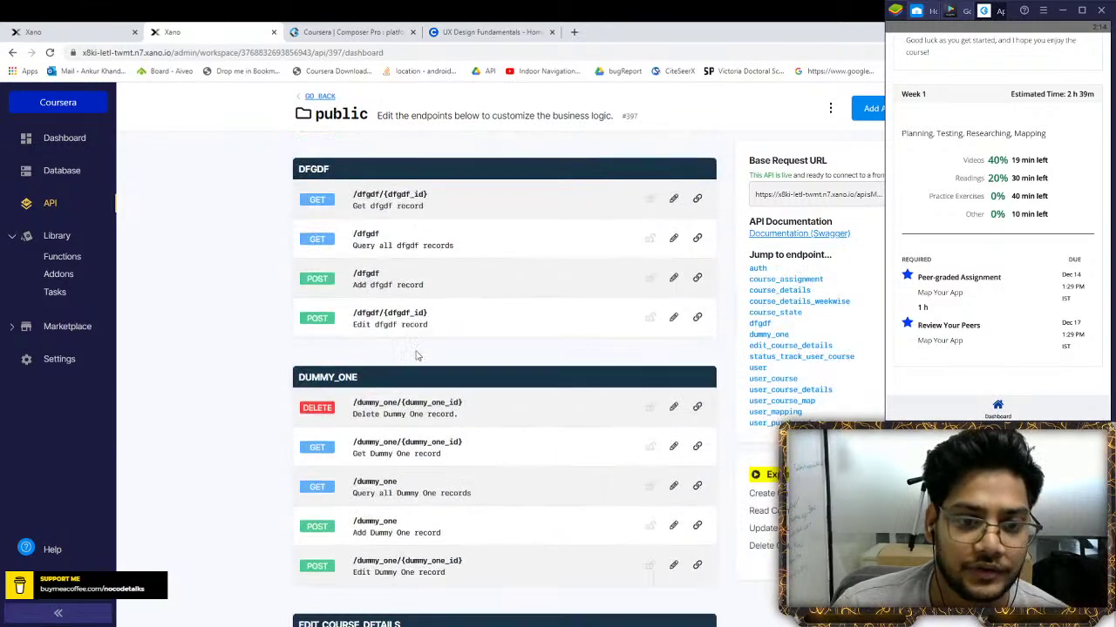
scroll(417, 355, down, 10)
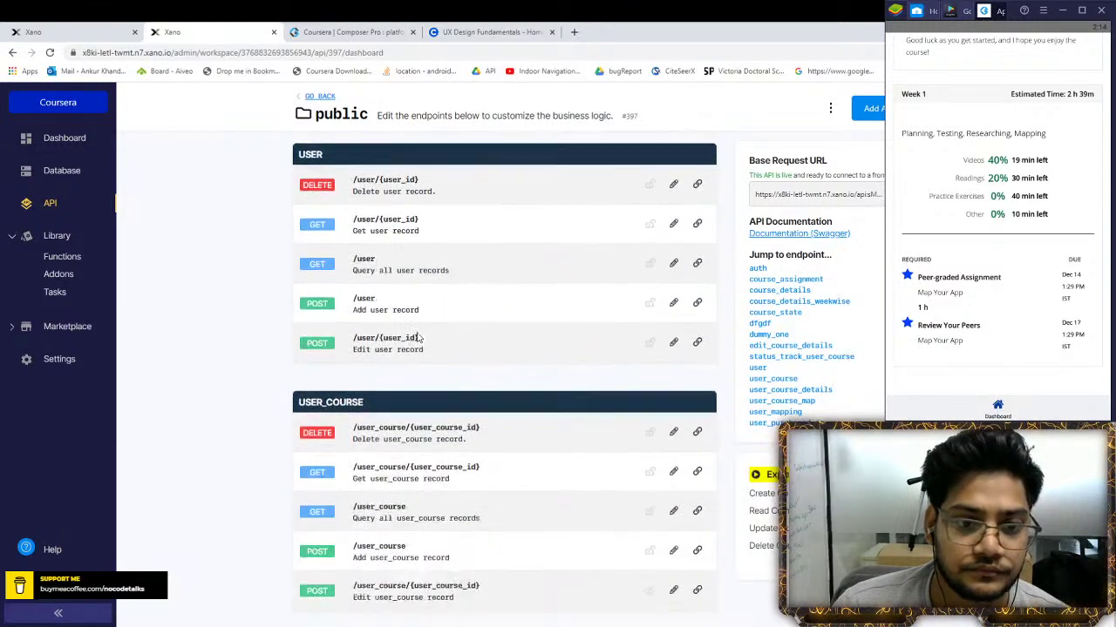
click(417, 337)
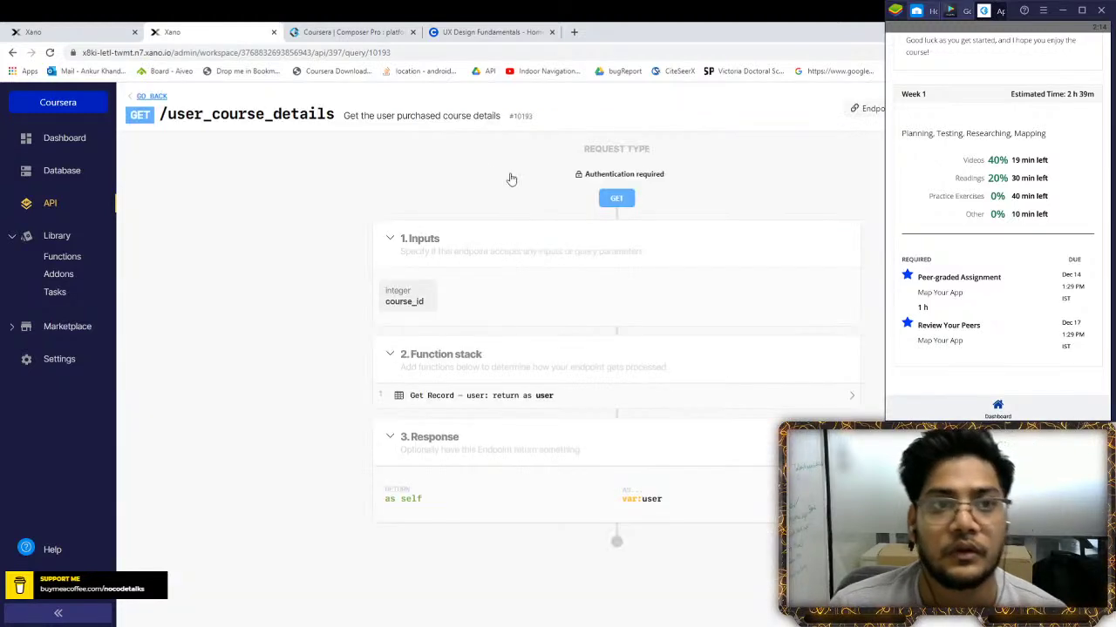
Start a new addon under course_schedule after checking the Weekwise_Course_details_global table in the database tab
click(514, 397)
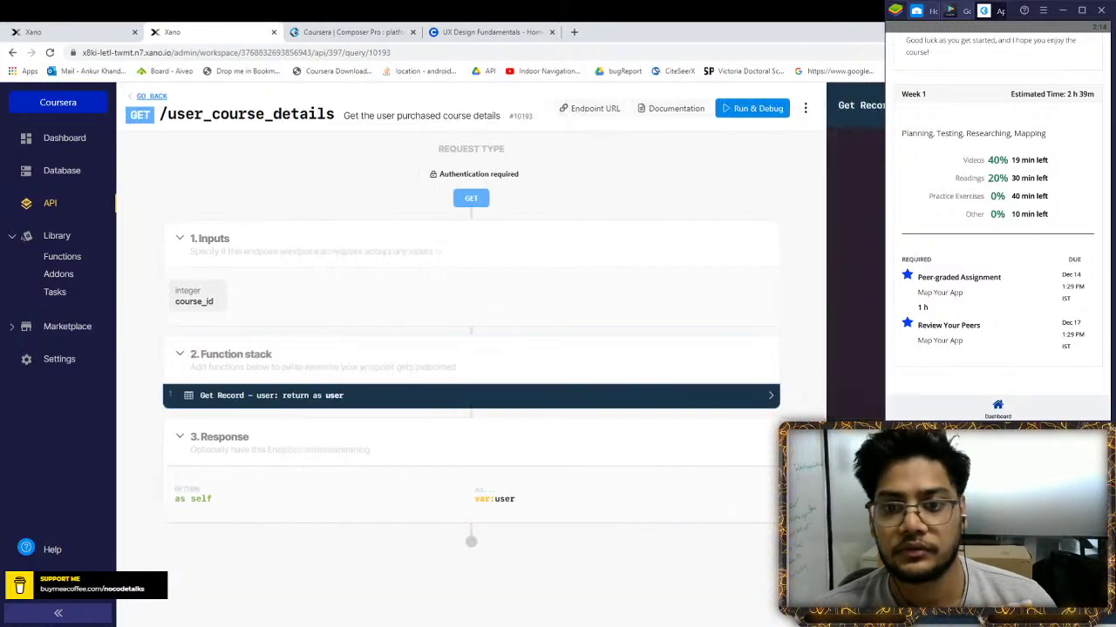
click(920, 151)
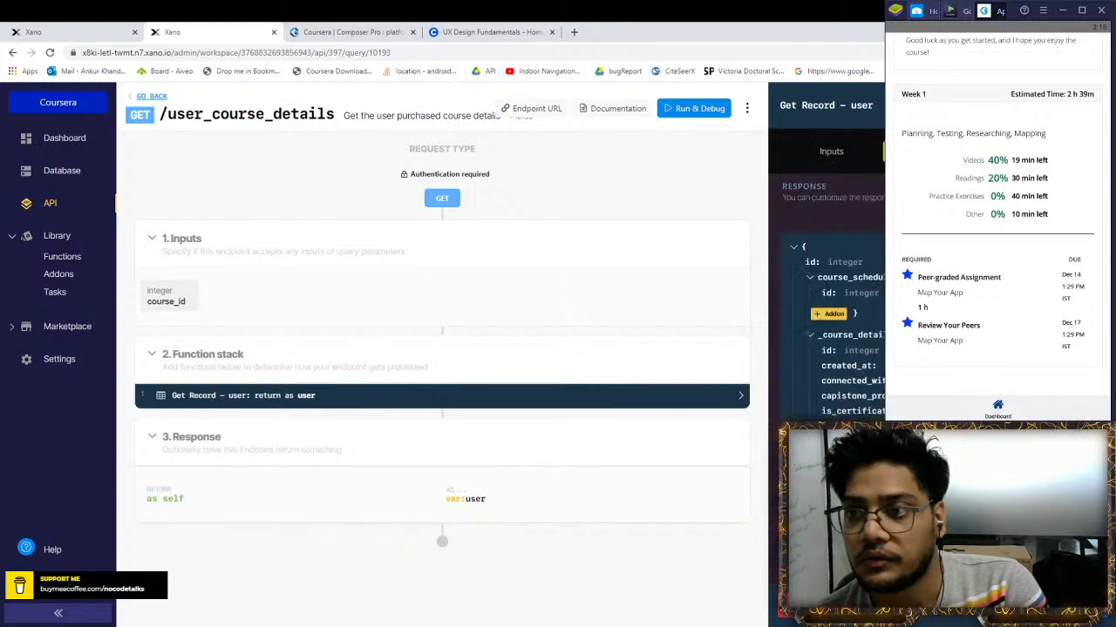
click(834, 313)
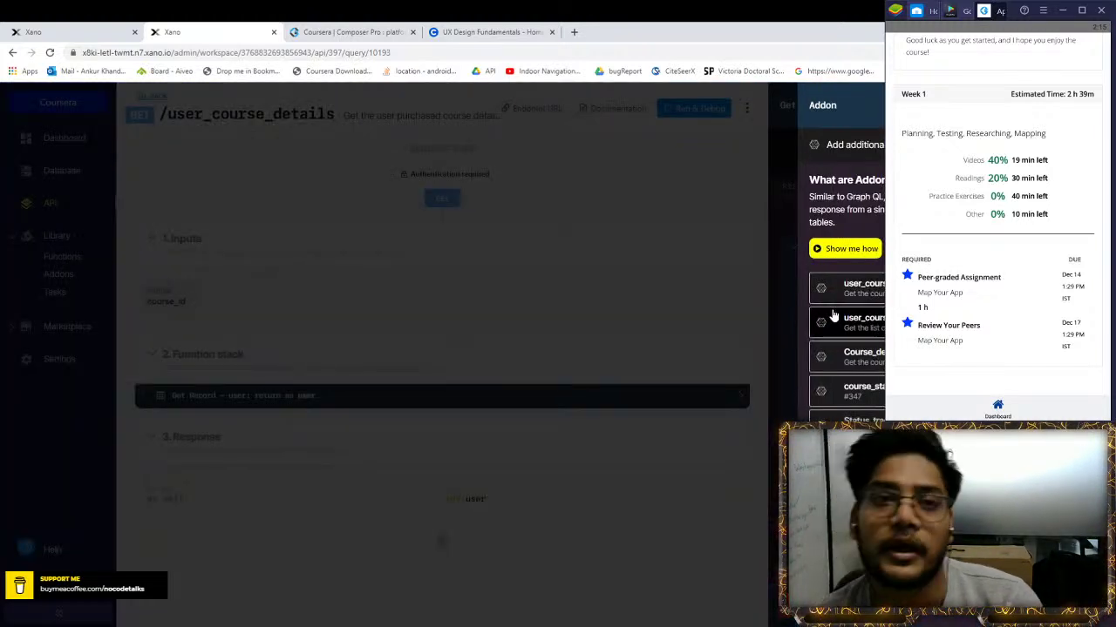
key(ctrl+shift+Tab)
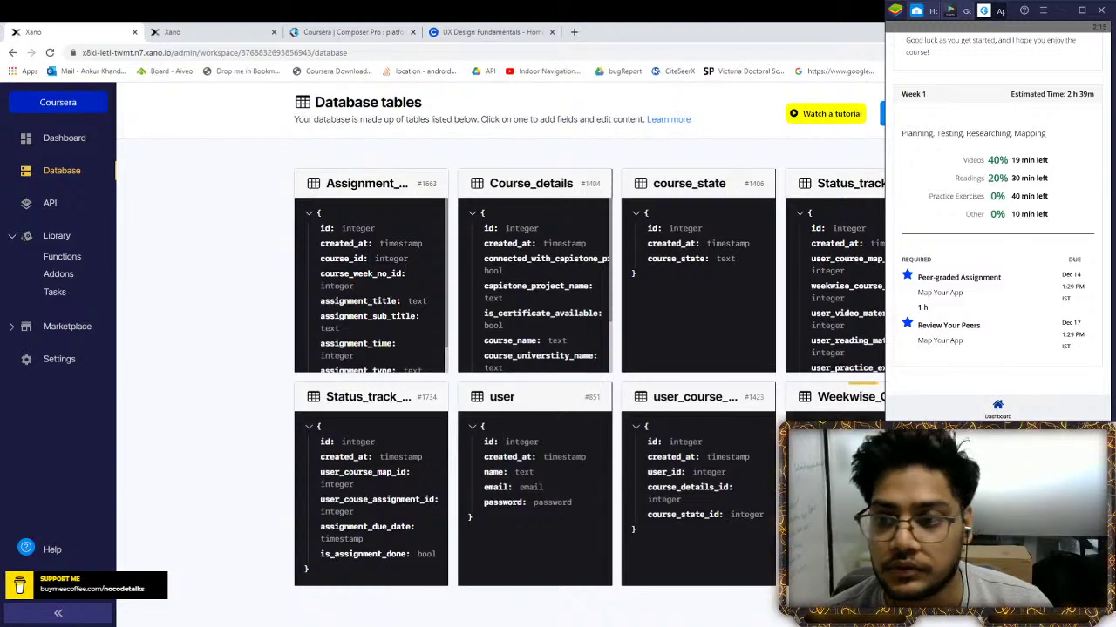
click(858, 400)
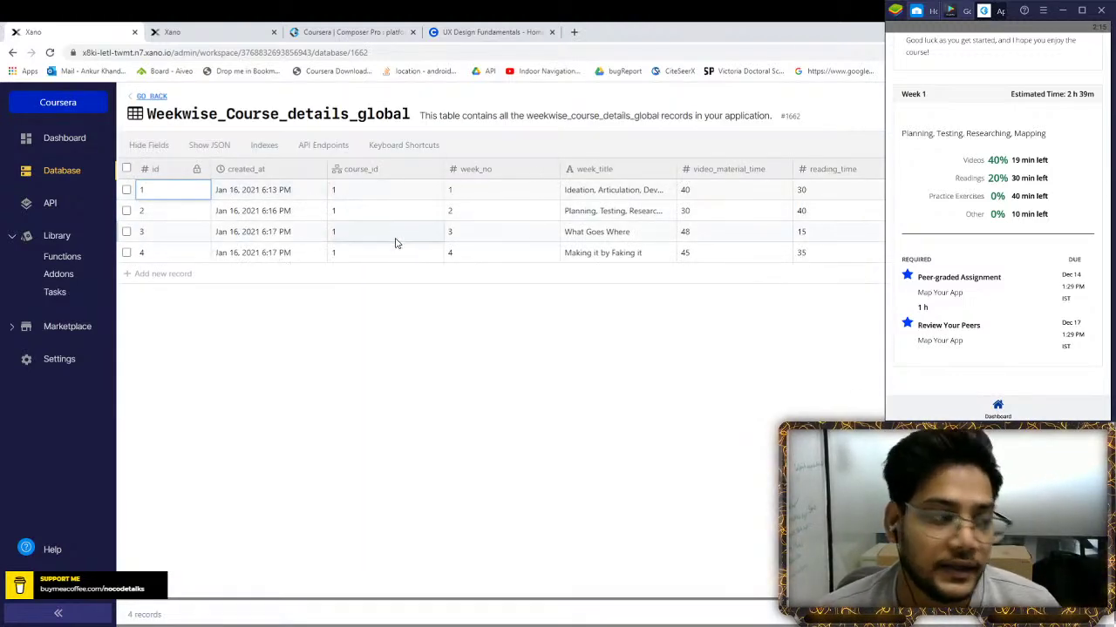
click(199, 28)
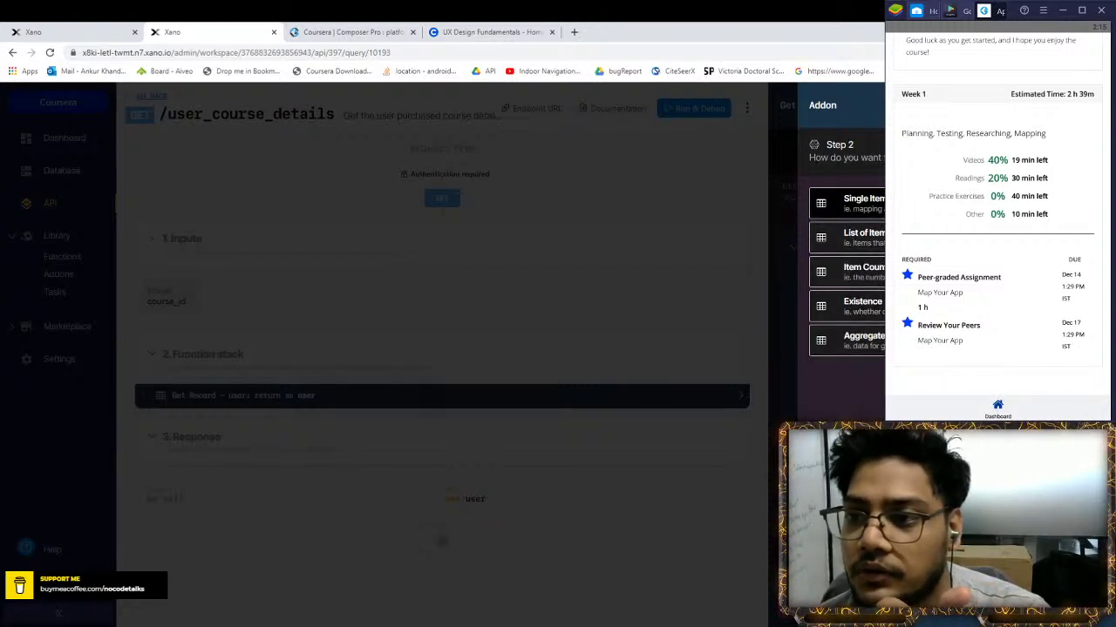
Choose a return type for the addon and clear the third Status_track_user field mapping
click(859, 237)
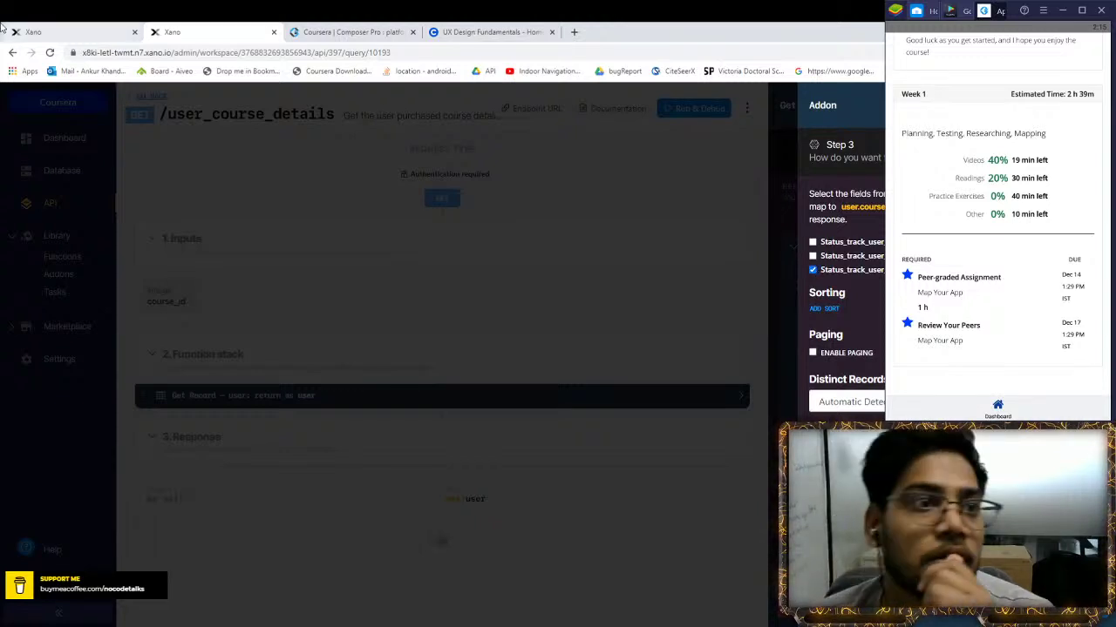
click(34, 31)
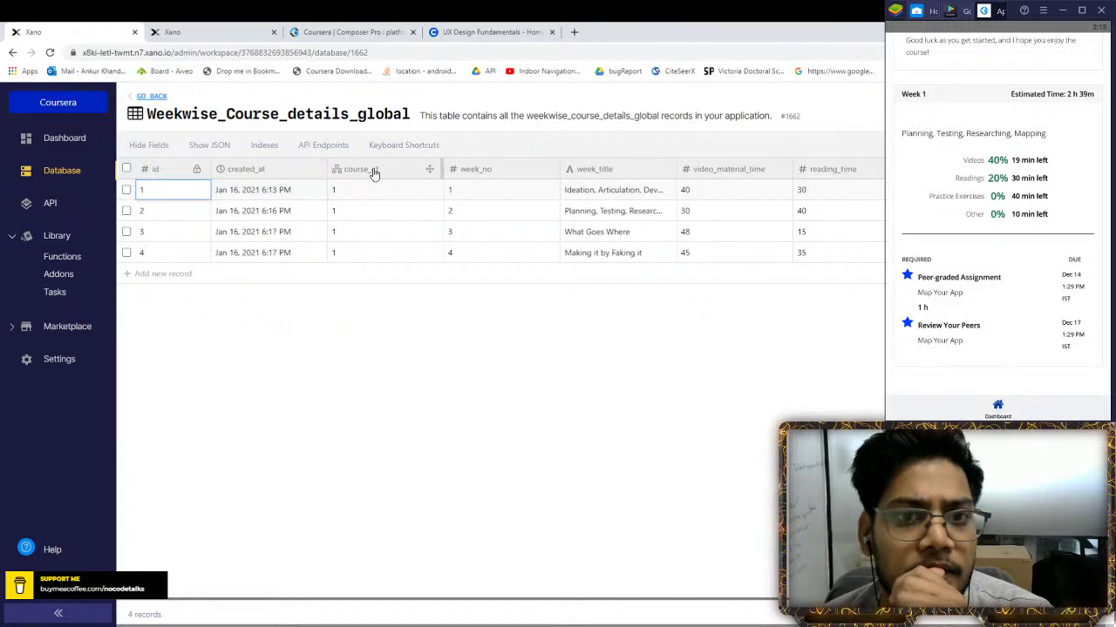
click(200, 32)
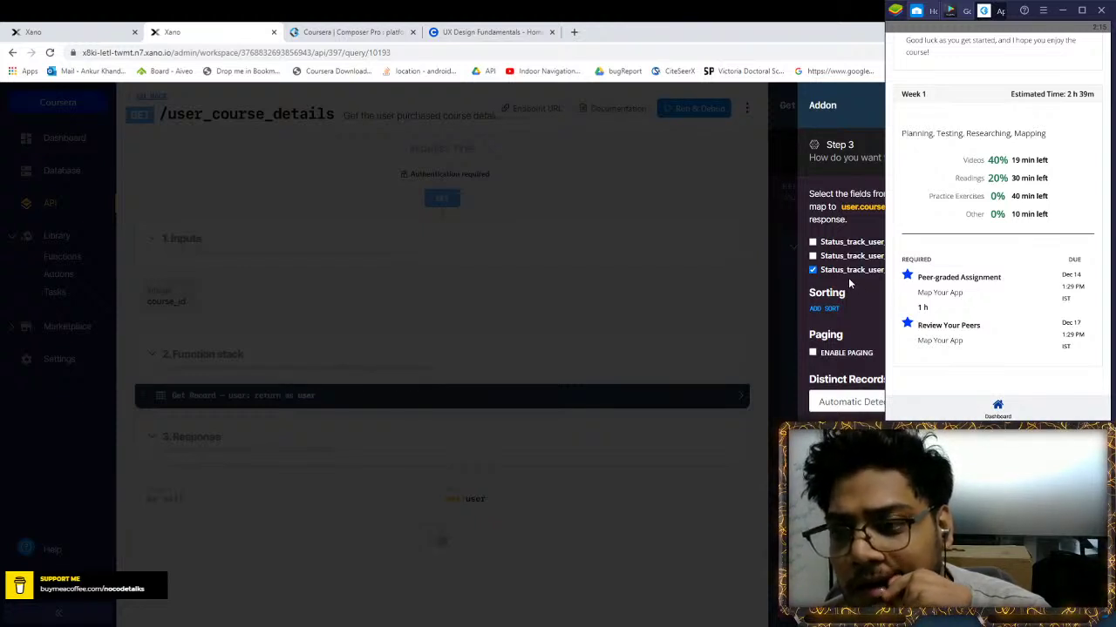
click(812, 270)
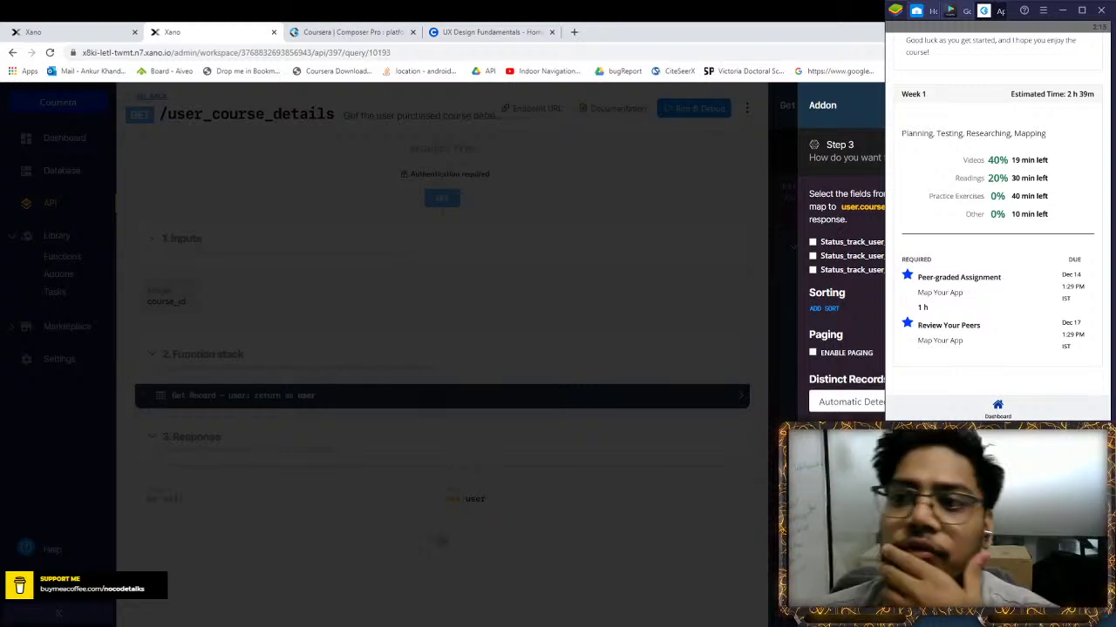
Review the Status_track_user_course table's records, then return to the addon setup
click(35, 32)
click(144, 97)
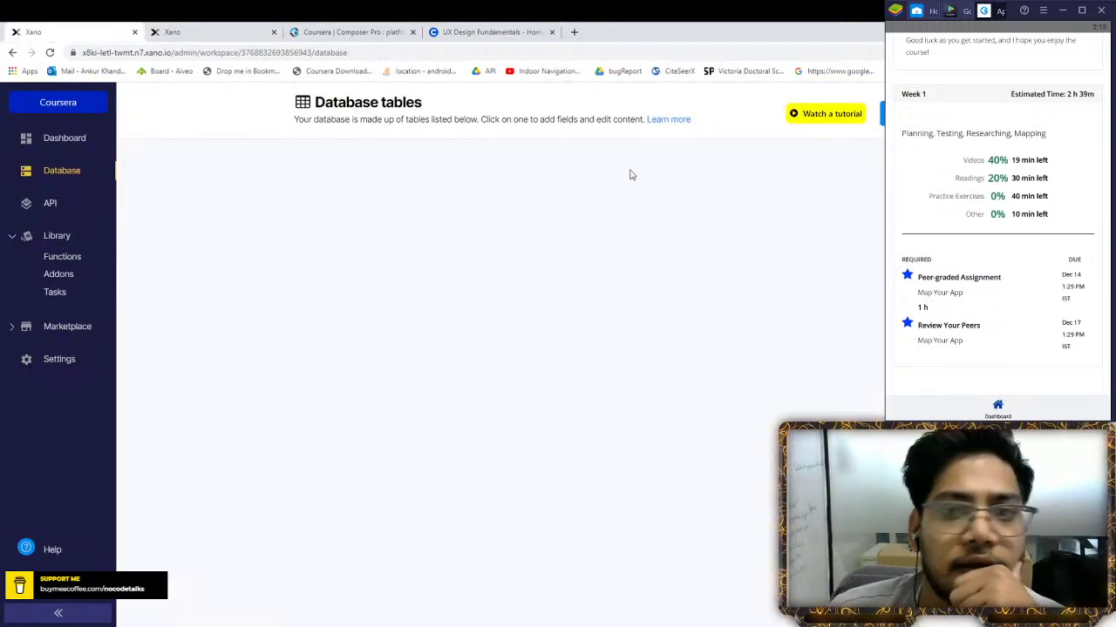
click(847, 239)
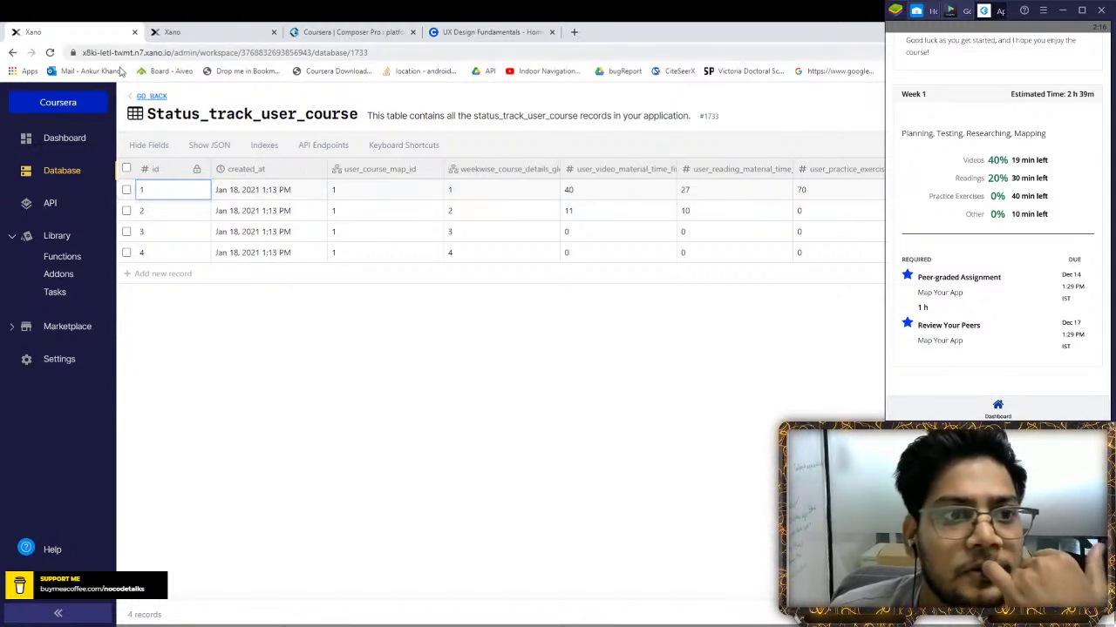
click(148, 100)
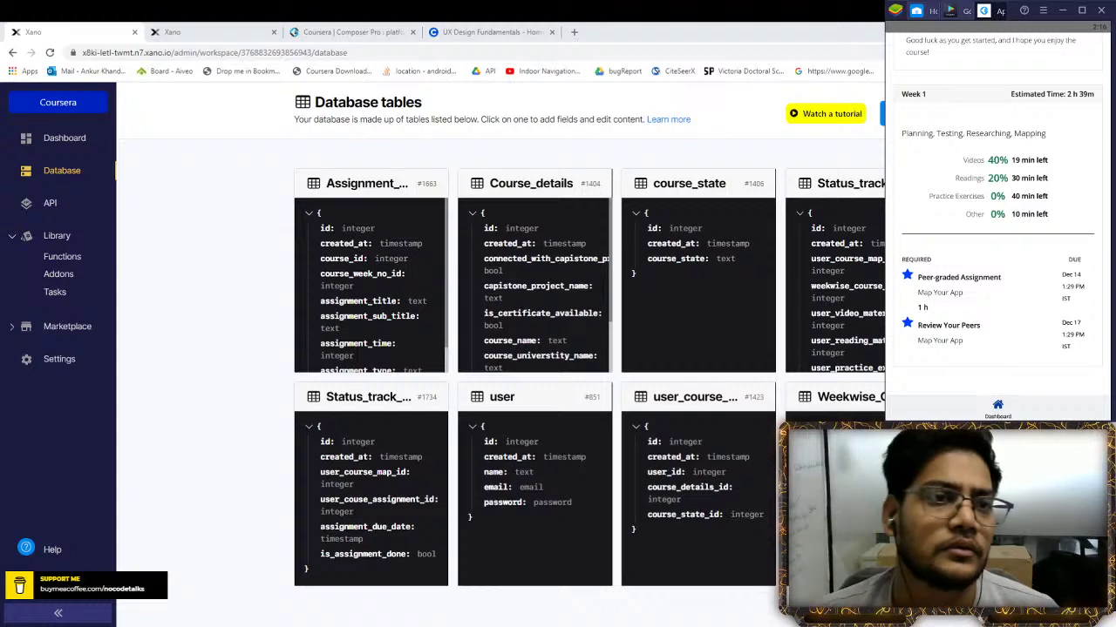
key(ctrl+Tab)
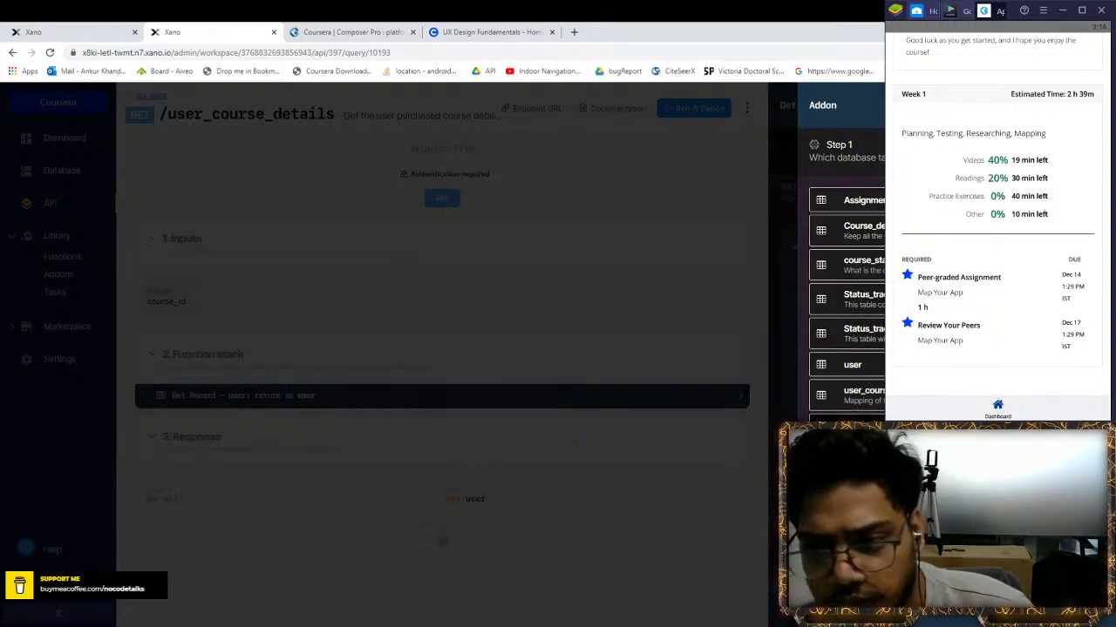
Return the addon data as a List of Items, comparing the Status_track and Weekwise tables
click(867, 238)
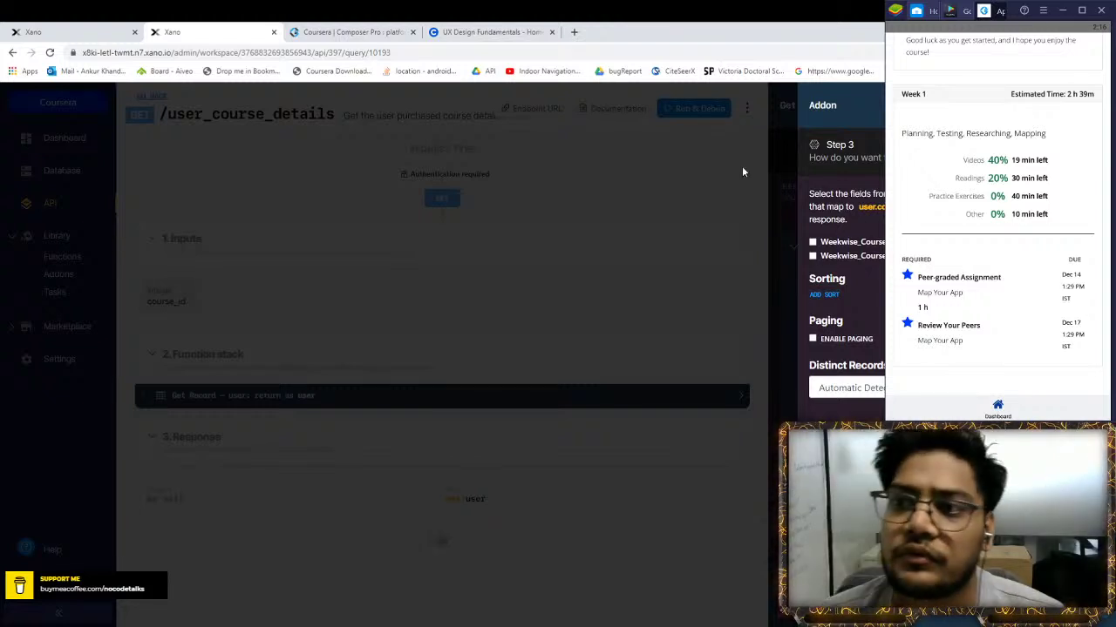
click(122, 32)
click(179, 31)
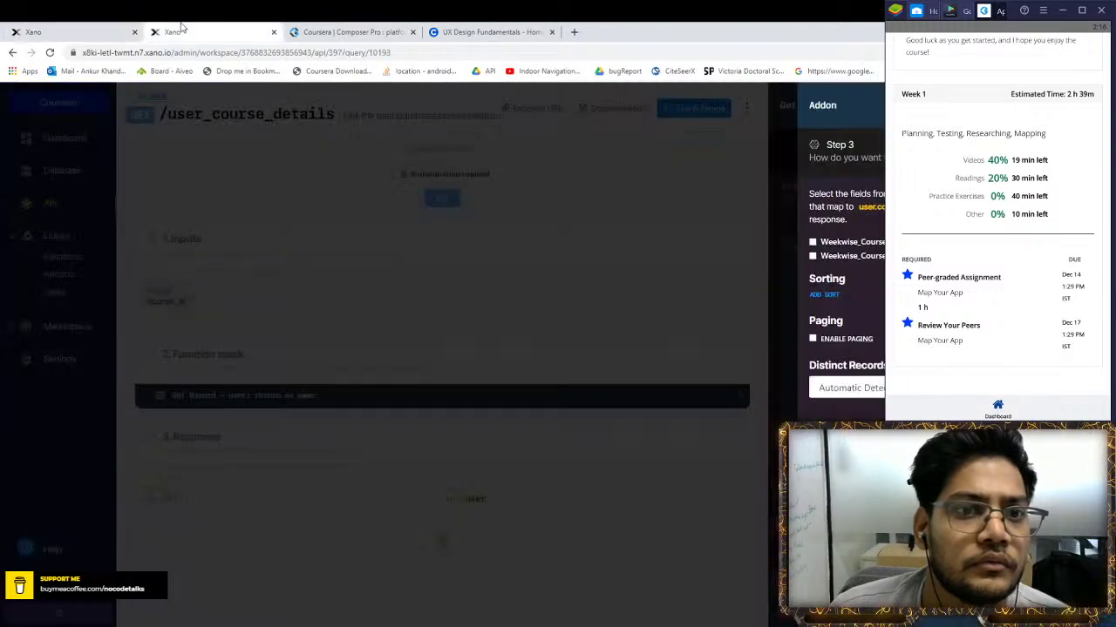
click(78, 31)
click(820, 258)
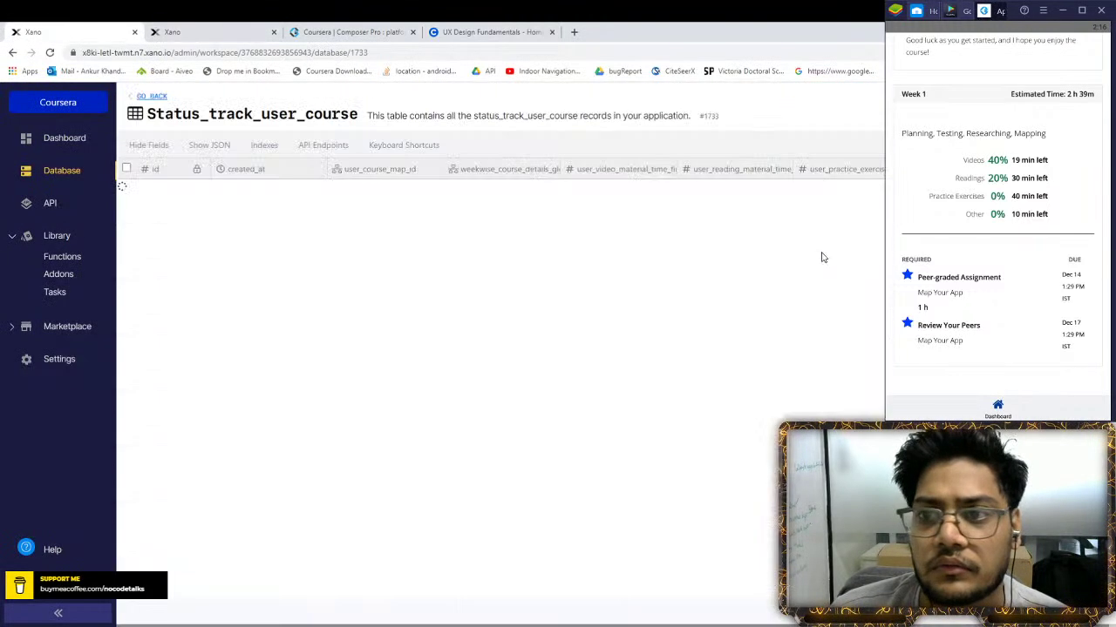
click(12, 52)
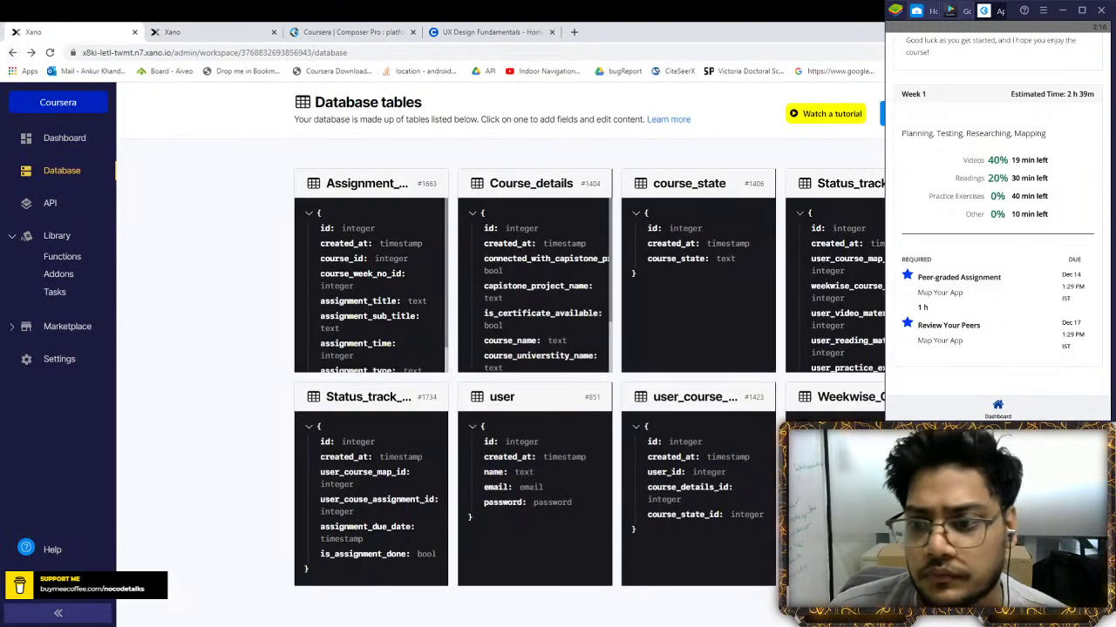
click(828, 254)
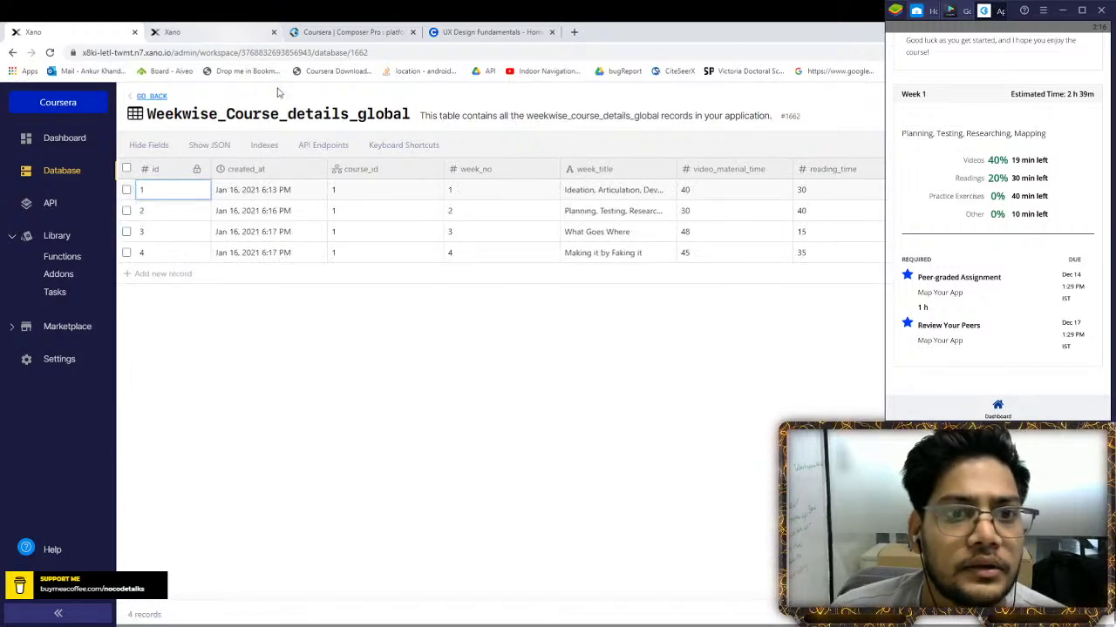
click(267, 28)
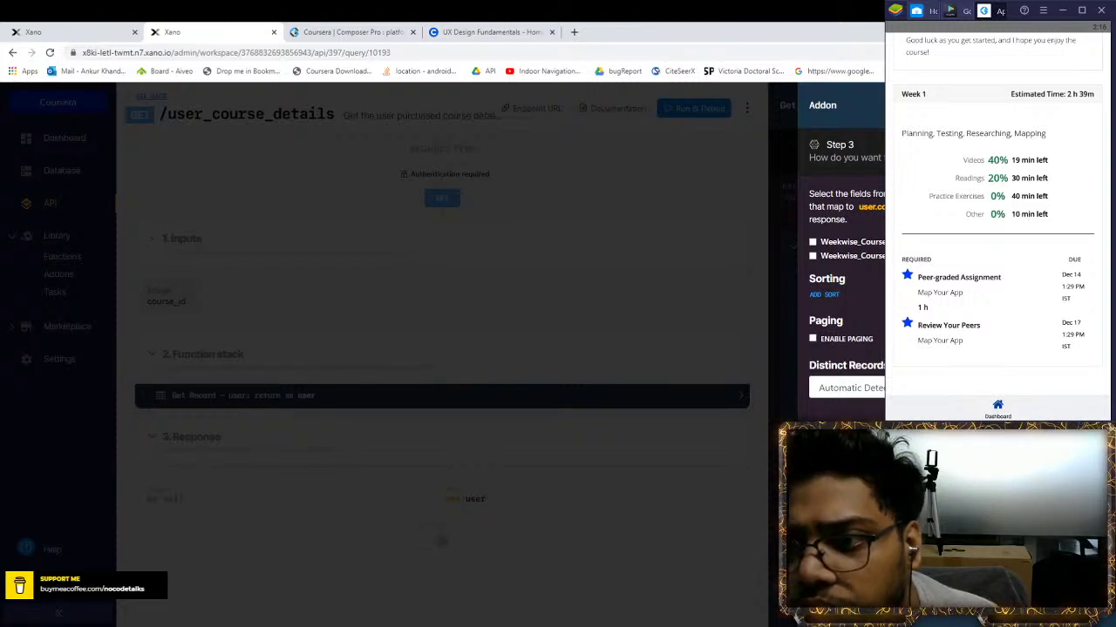
Map the second Weekwise_Course field, name the addon 'coursaee_week_w', and save the Get Record step
click(813, 256)
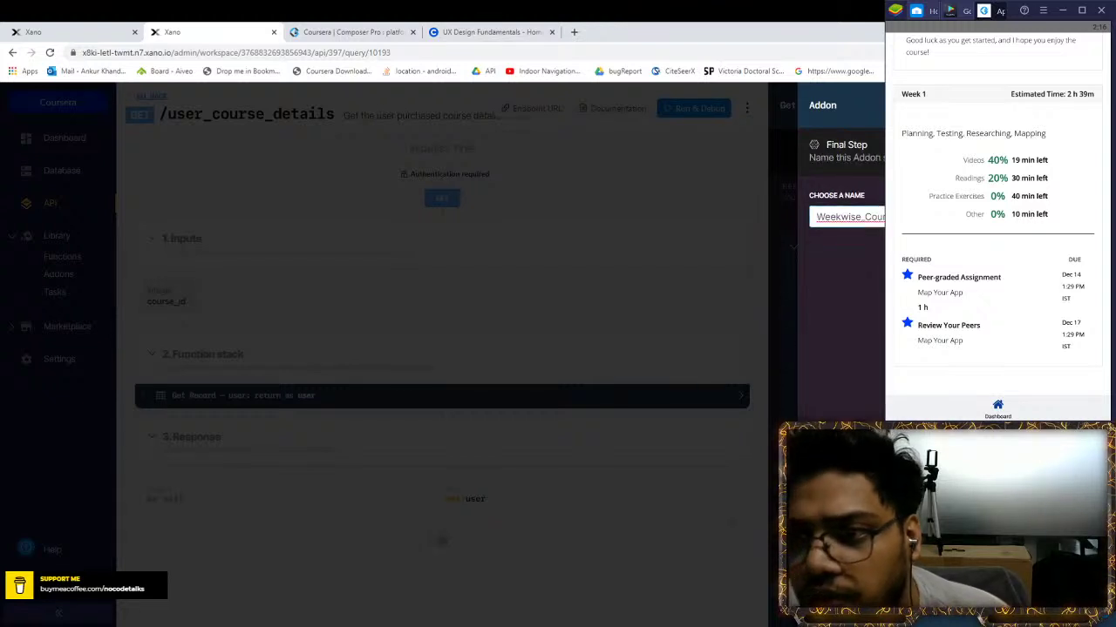
key(ctrl+a)
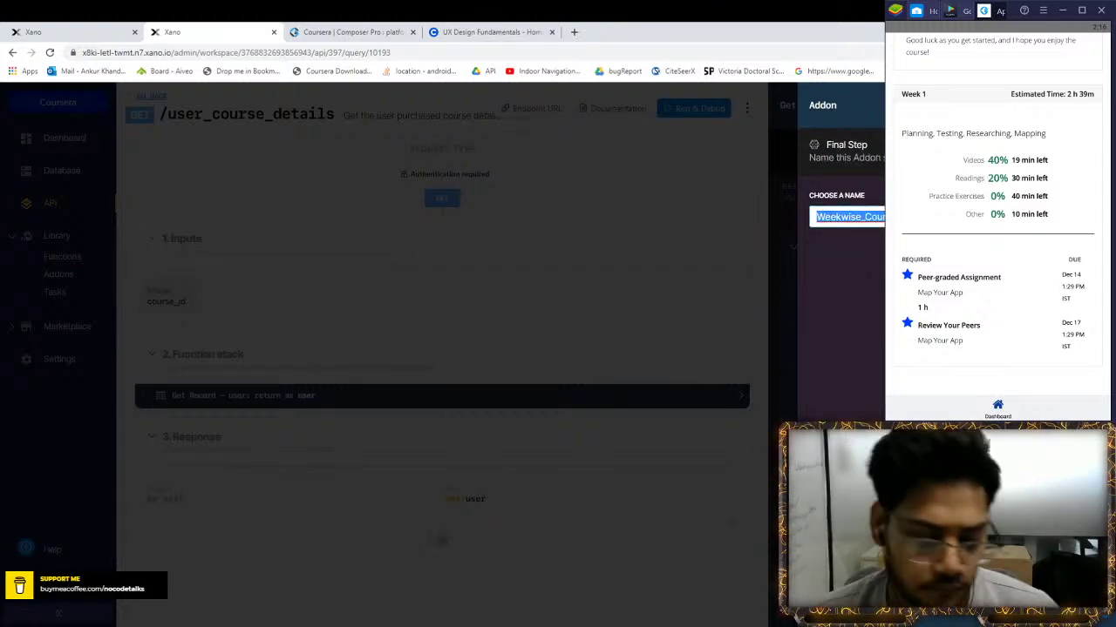
text(cours)
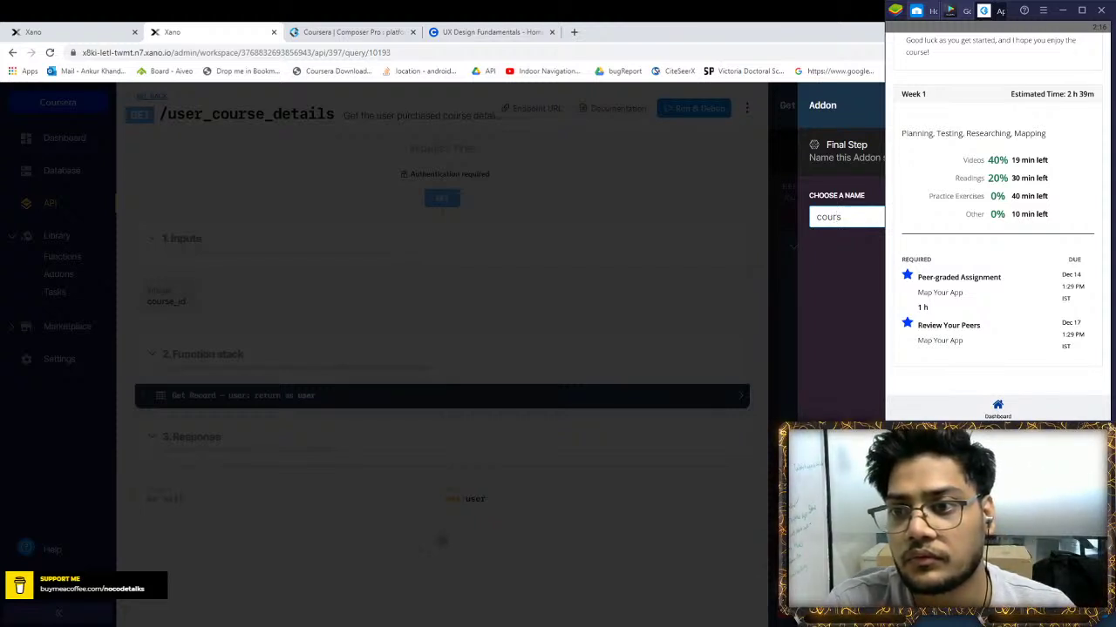
text(aee_week)
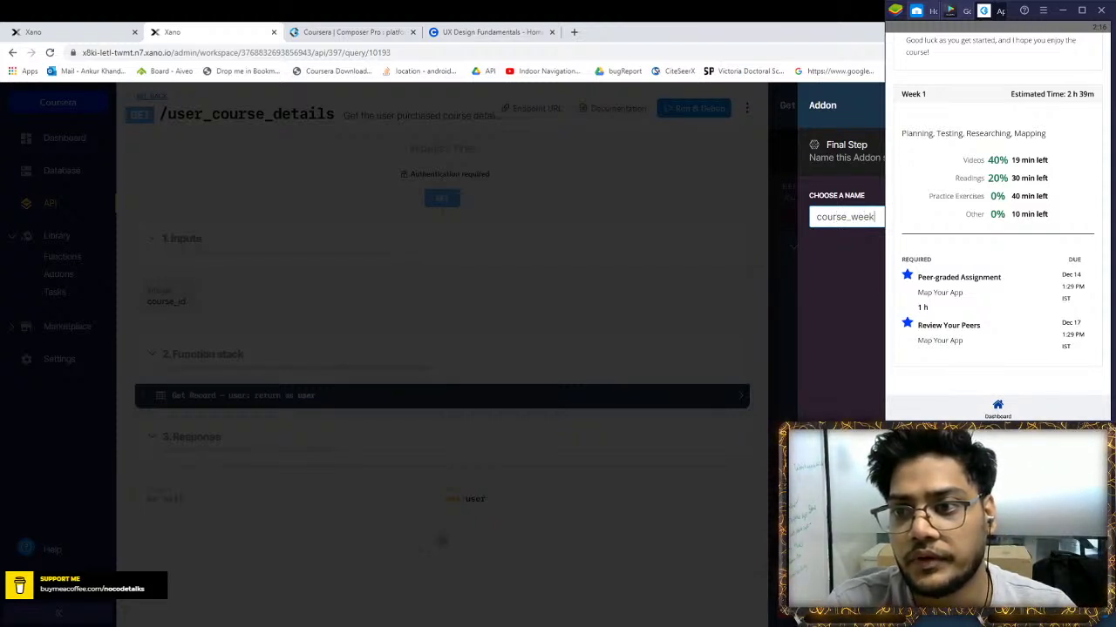
text(_w)
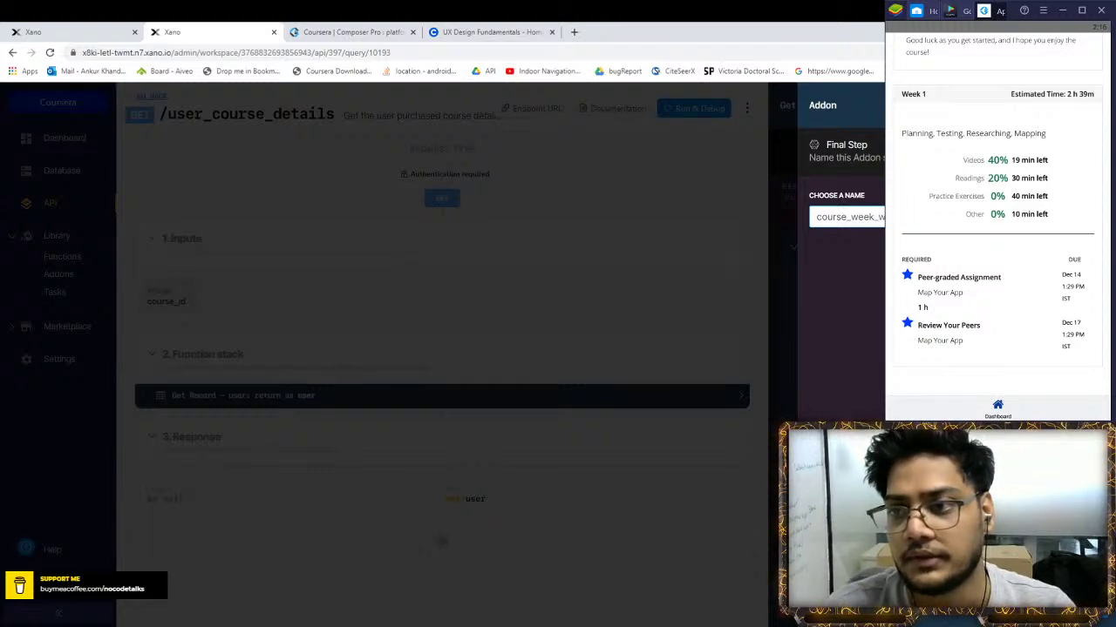
key(Return)
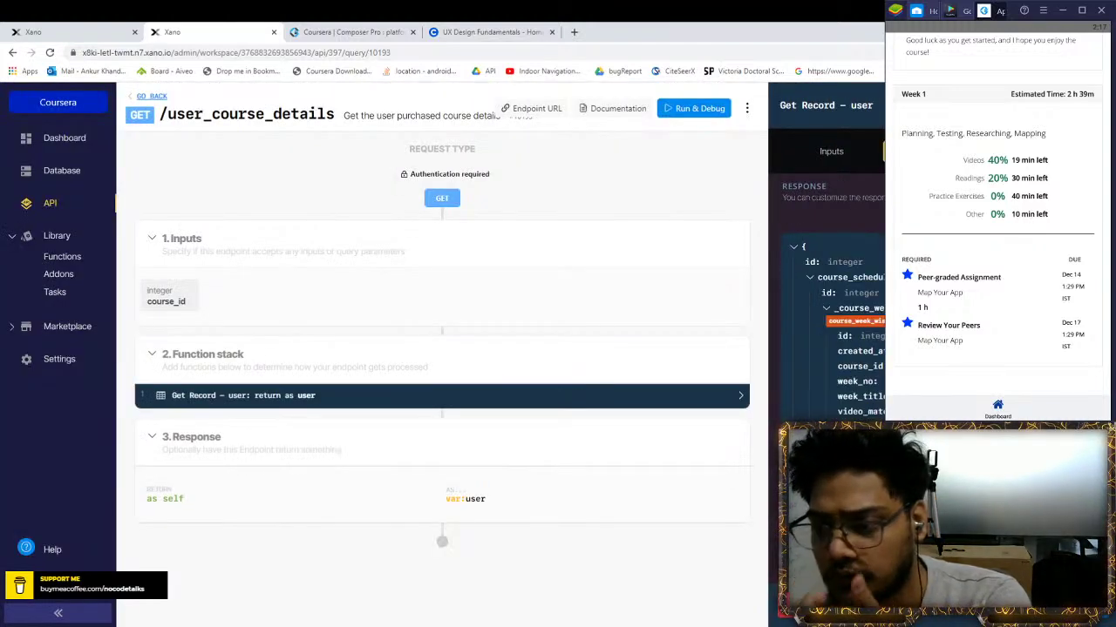
click(694, 108)
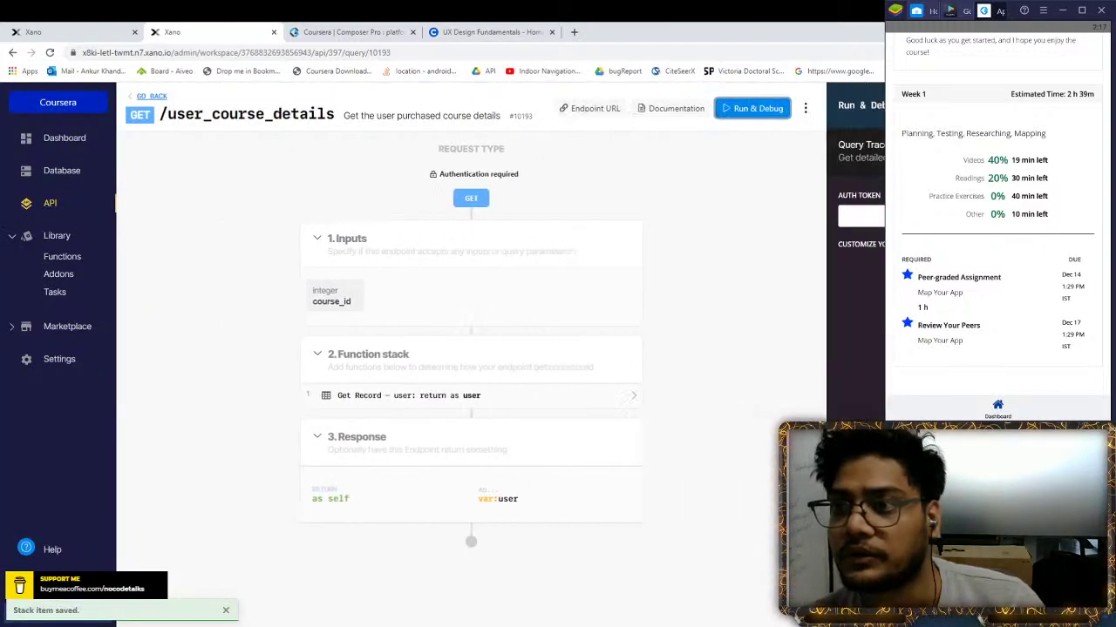
Paste the login auth token and run the endpoint test with course_id 1
key(ctrl+v)
key(ctrl+a)
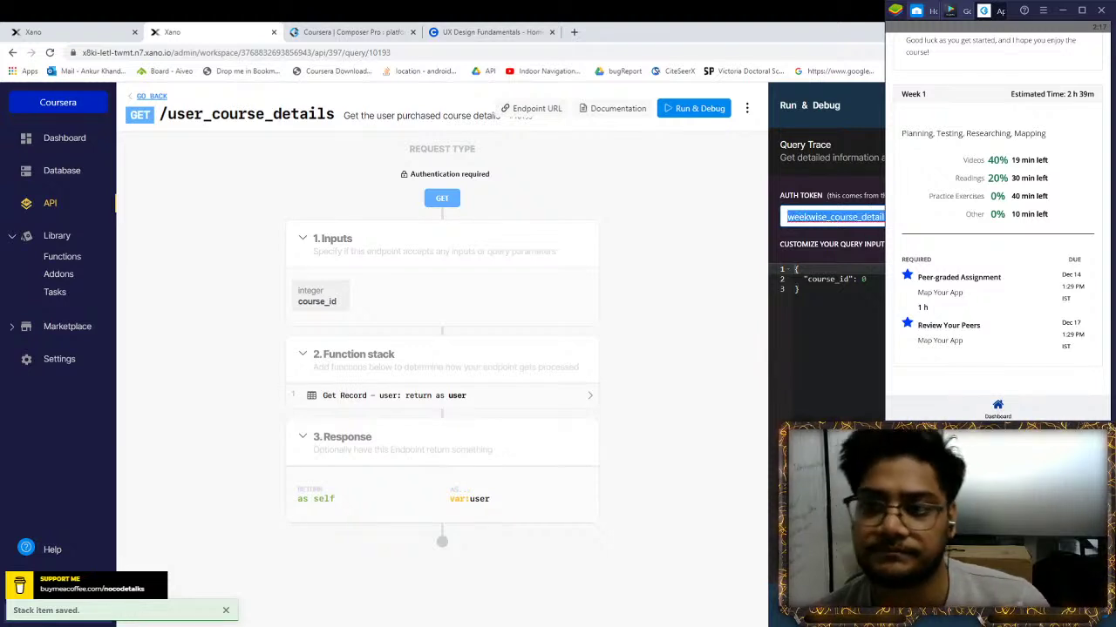
text(=)
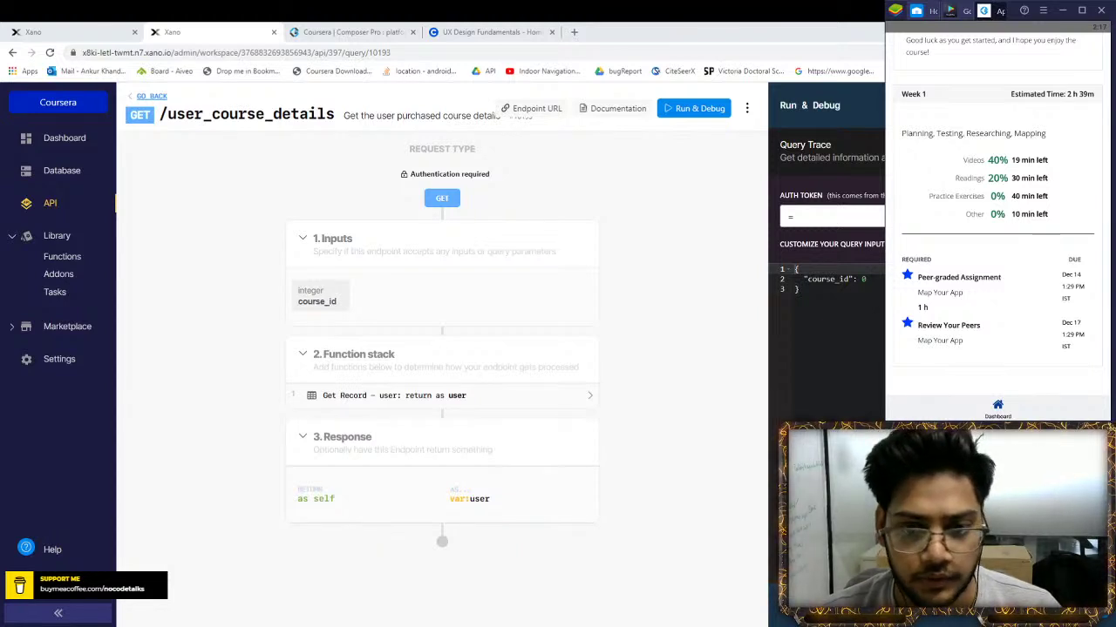
key(alt+Tab)
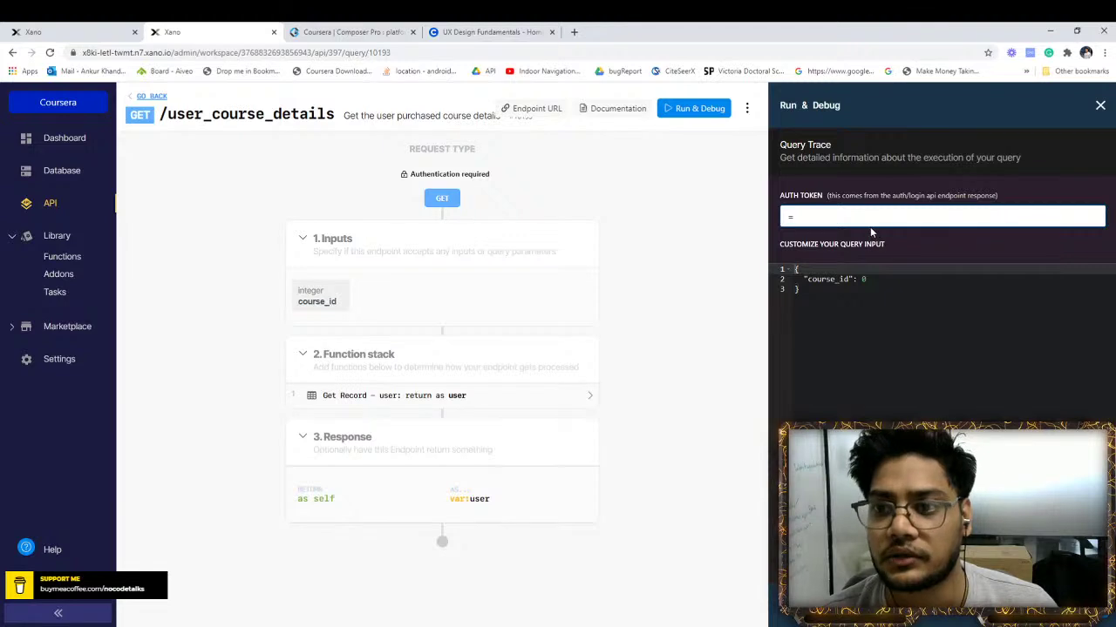
key(ctrl+v)
click(950, 601)
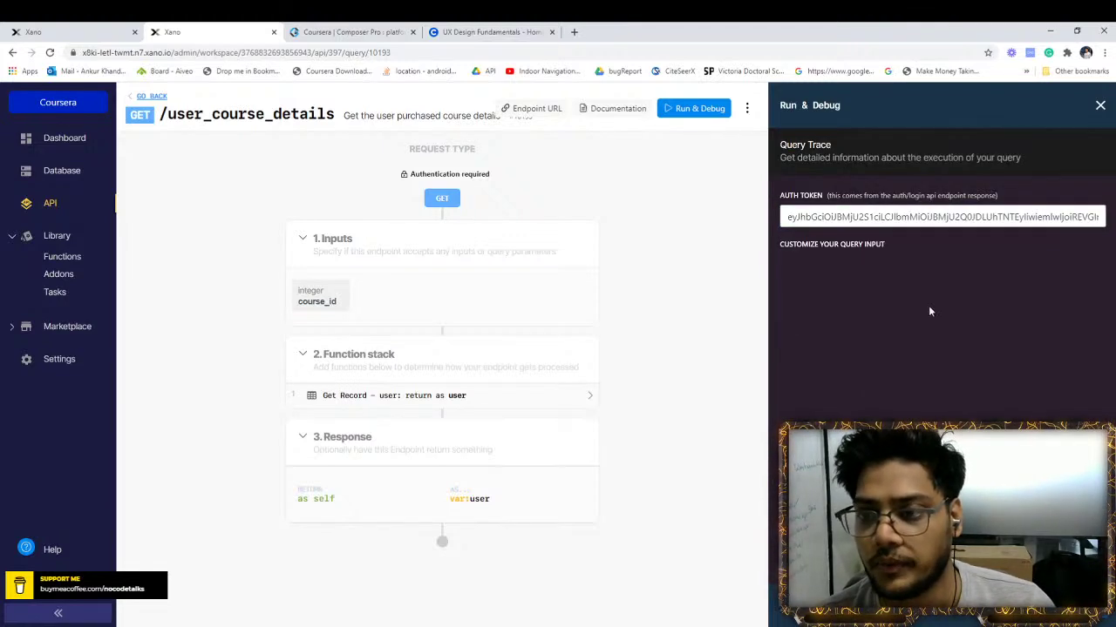
click(894, 280)
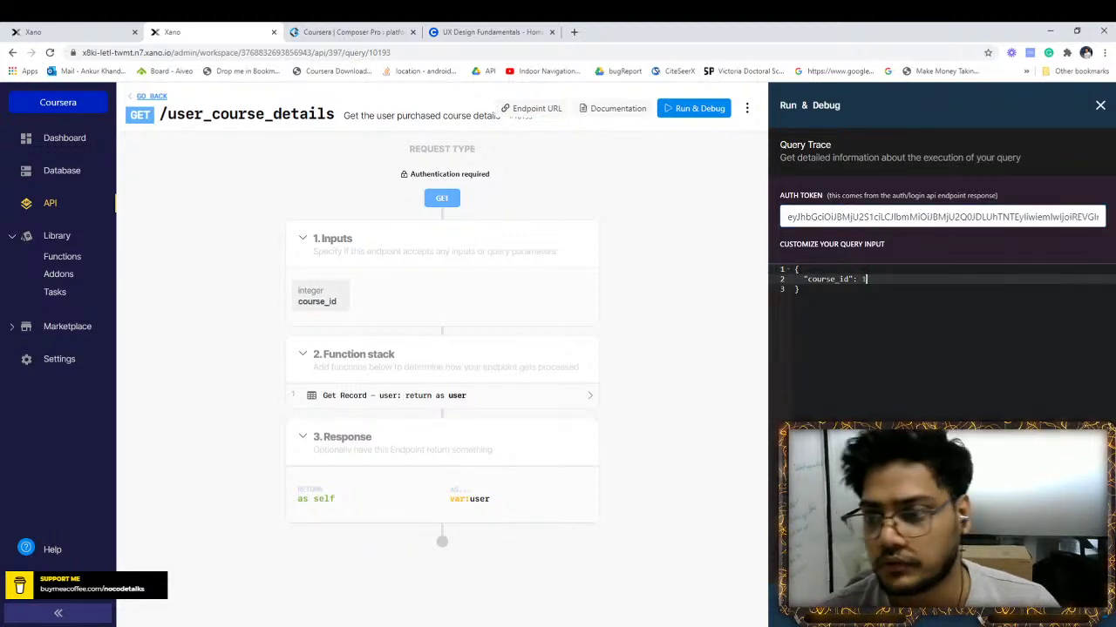
click(950, 601)
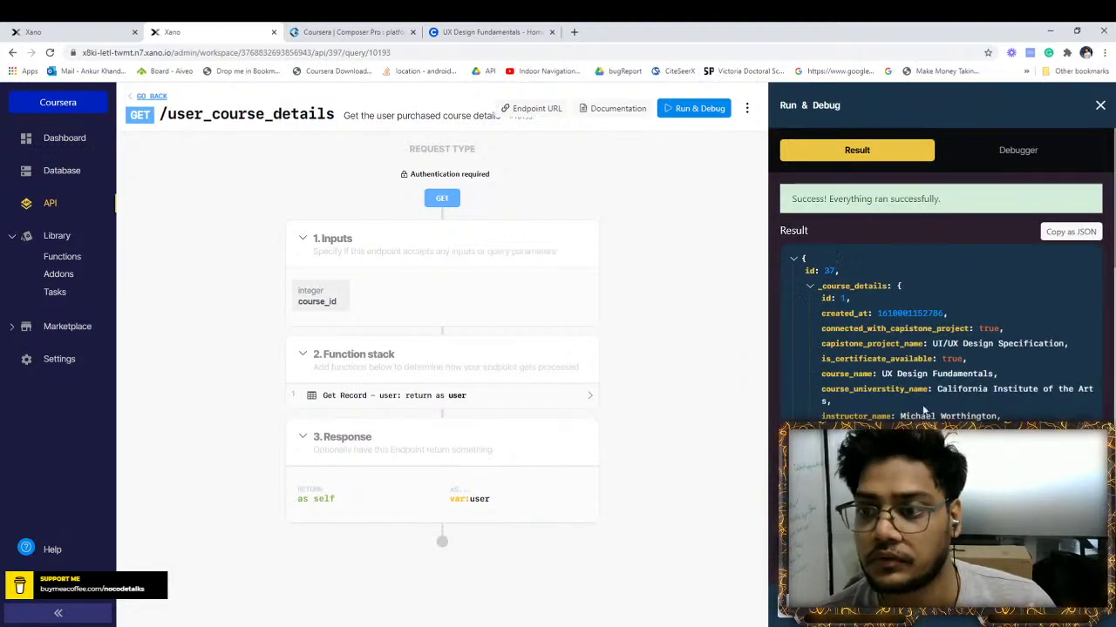
Collapse _course_details, scroll through the week-wise details in the results, then close the panel
click(945, 313)
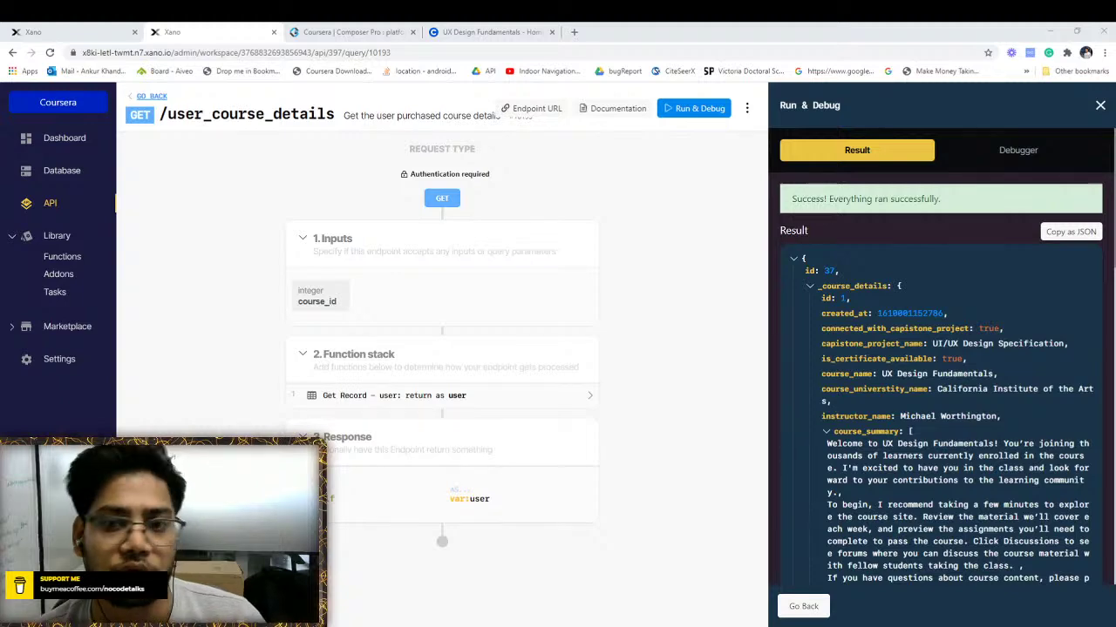
click(994, 445)
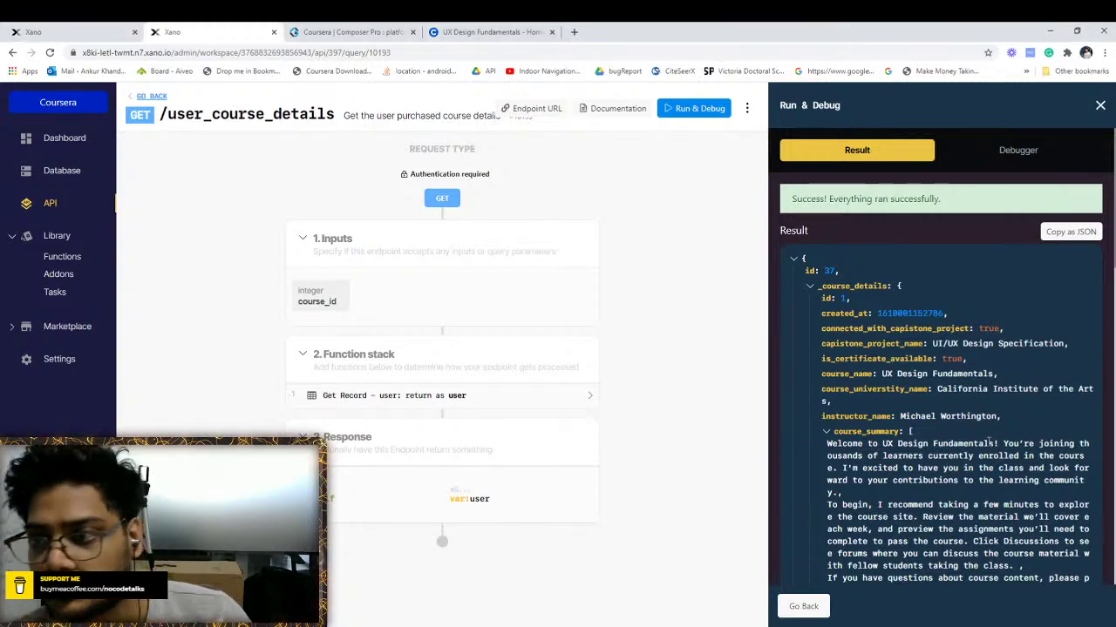
scroll(940, 388, down, 2)
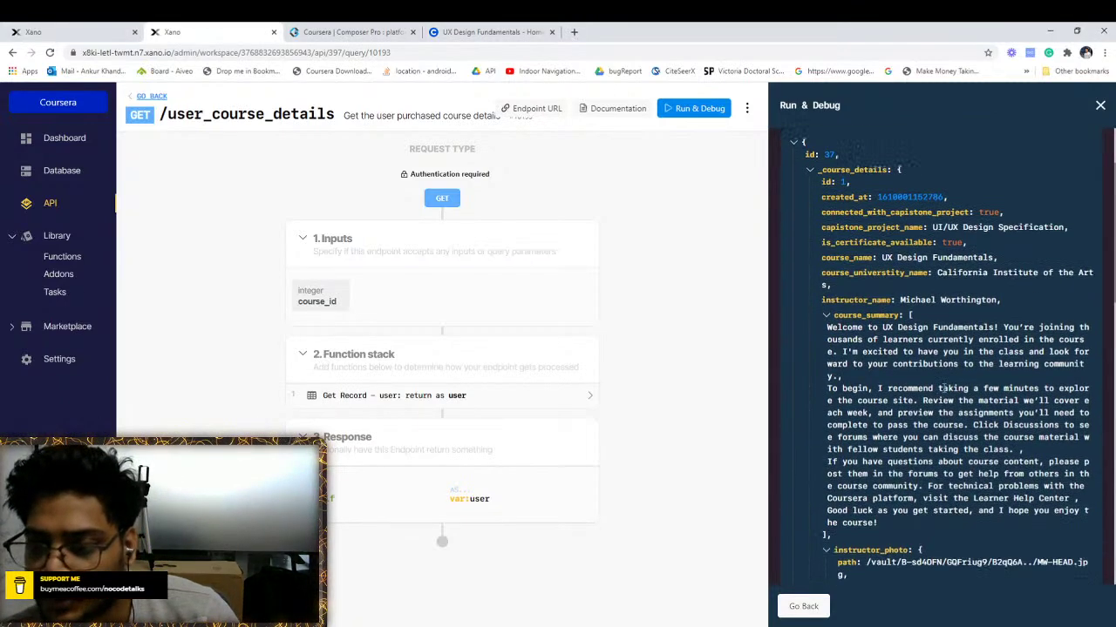
scroll(790, 268, up, 1)
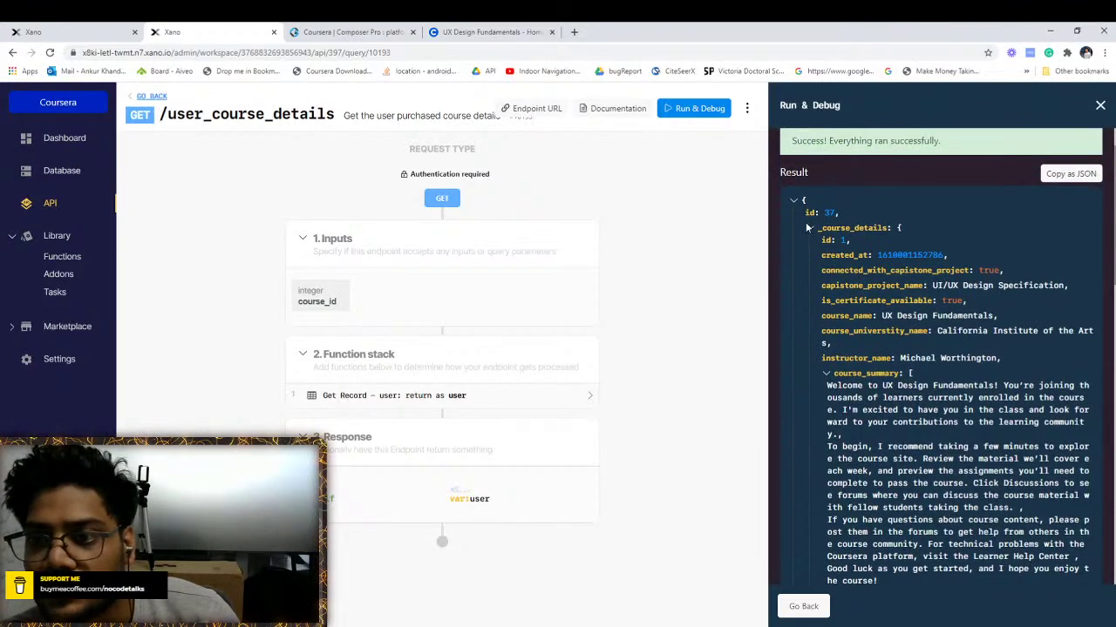
click(810, 229)
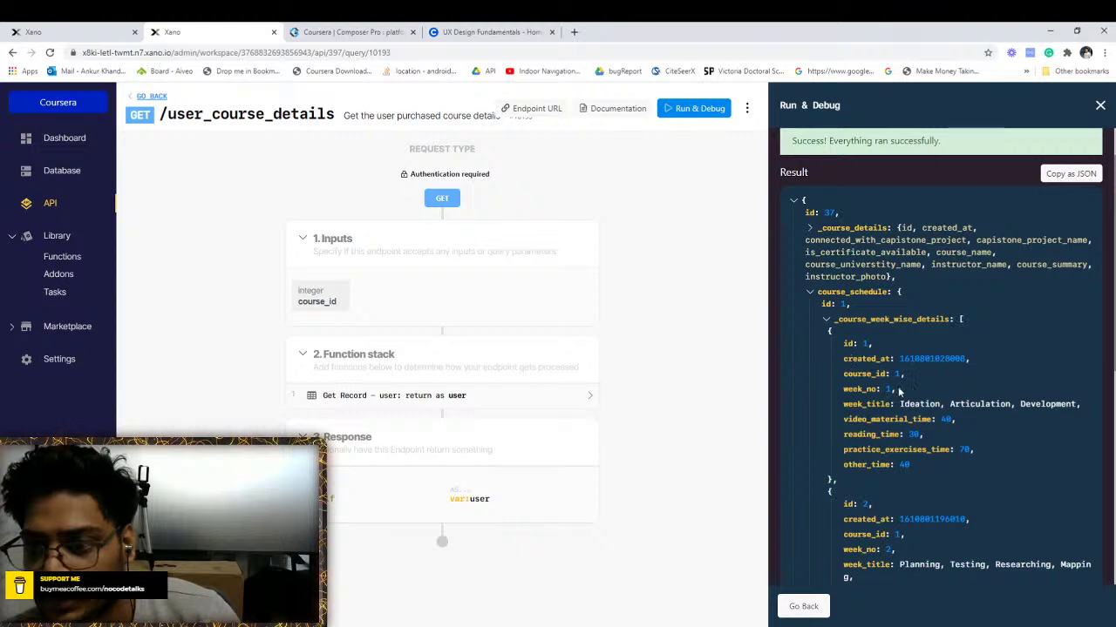
scroll(922, 403, down, 1)
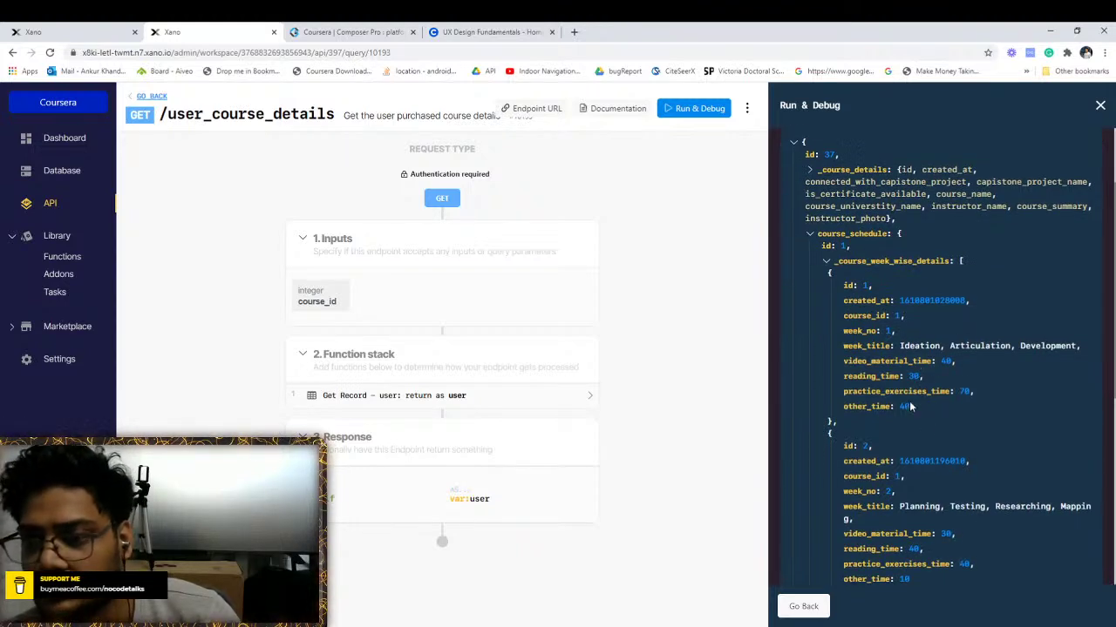
scroll(908, 360, down, 6)
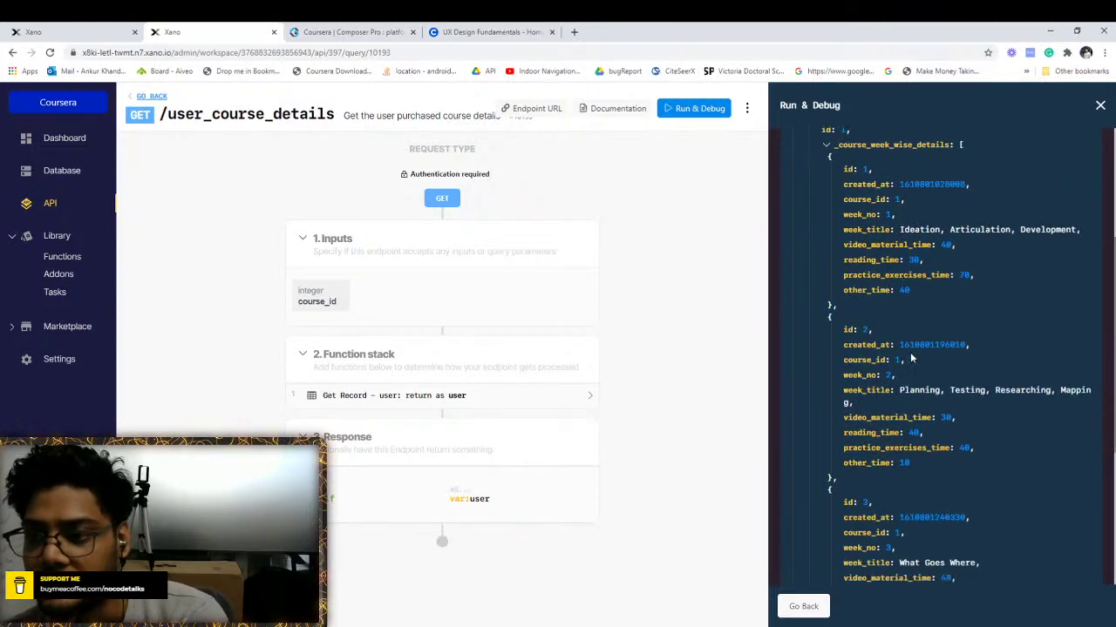
scroll(915, 351, up, 4)
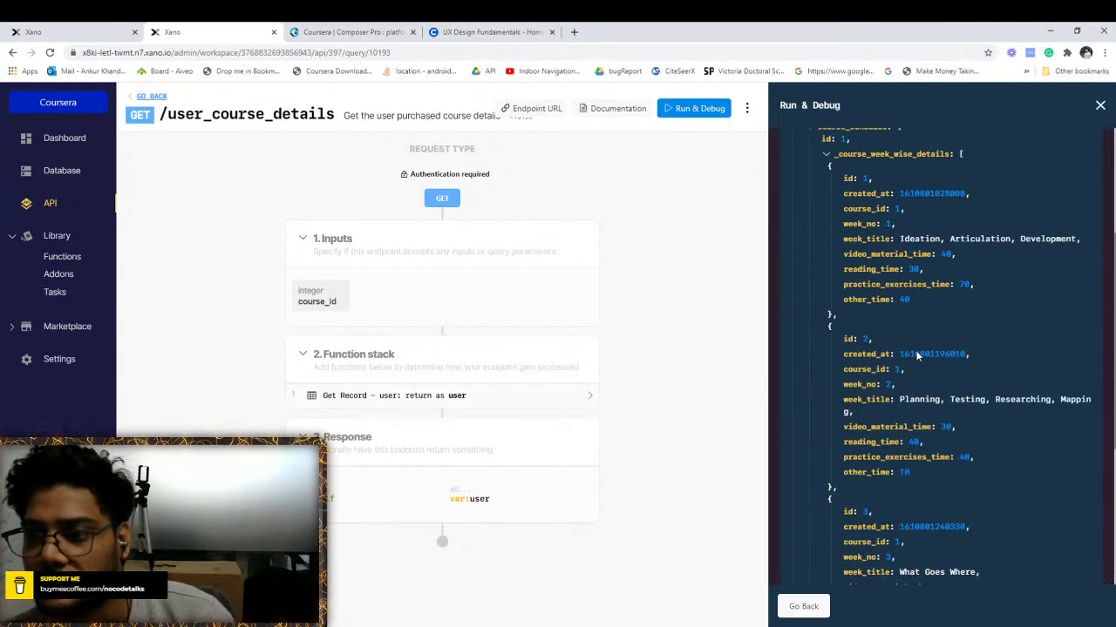
scroll(915, 353, up, 3)
click(1100, 104)
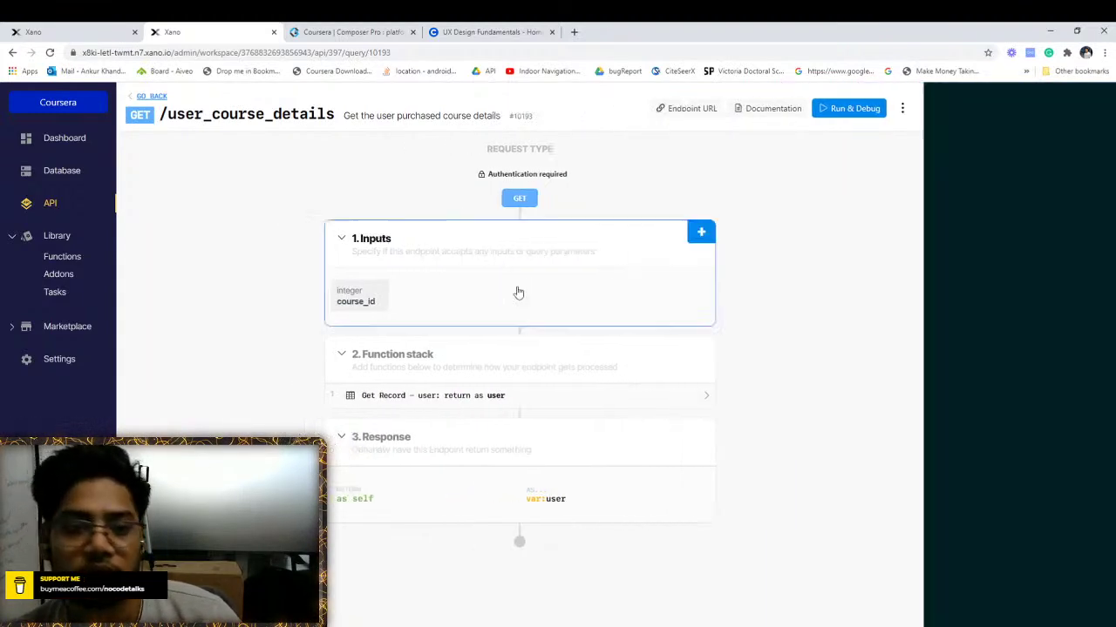
Add the Status_track_user_course_of_user_course_map addon under week-wise details, binding user_course_map_id to the week id
click(431, 400)
click(925, 152)
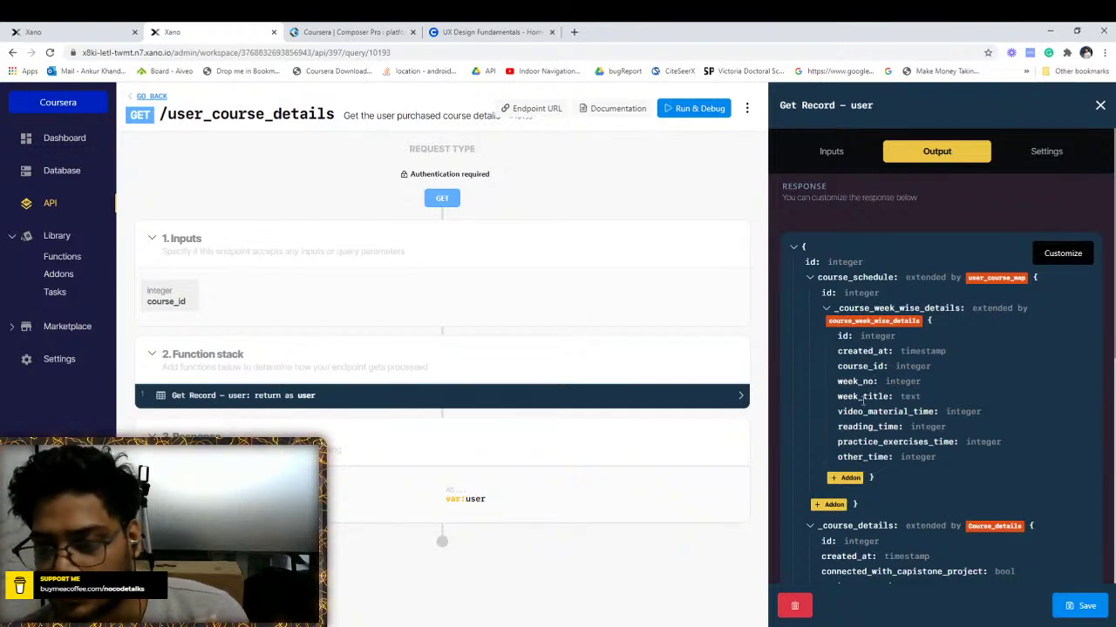
click(845, 479)
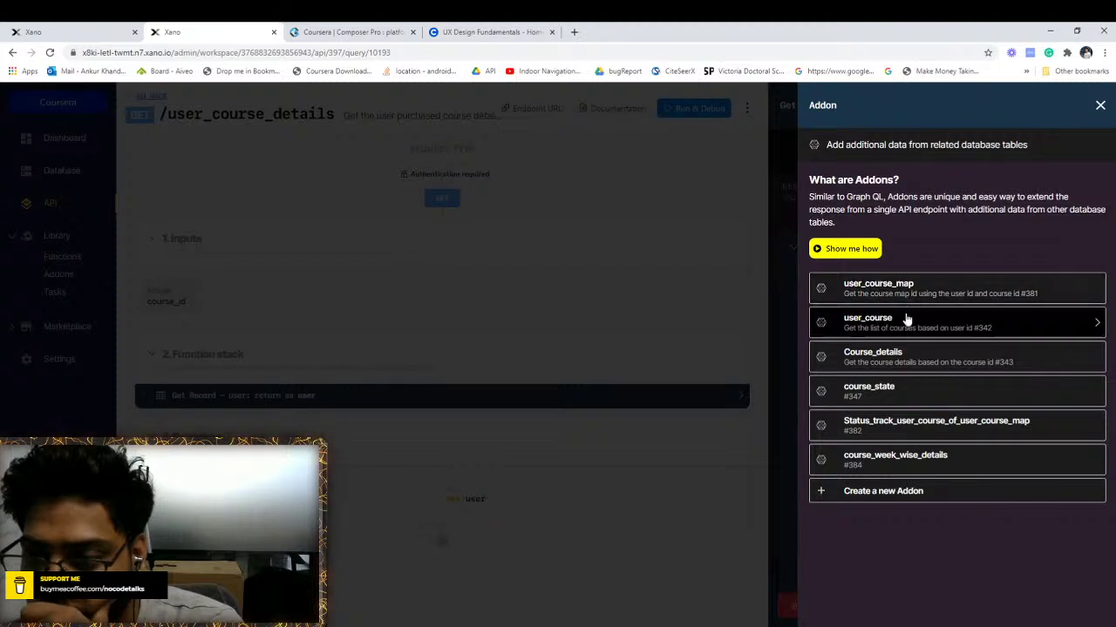
click(888, 436)
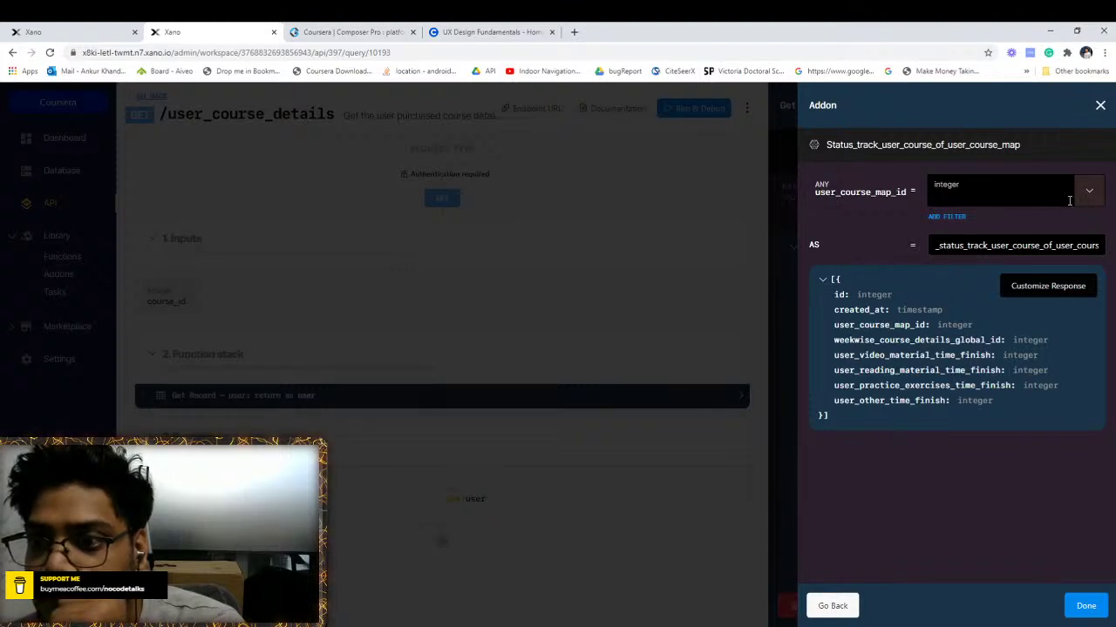
click(1089, 193)
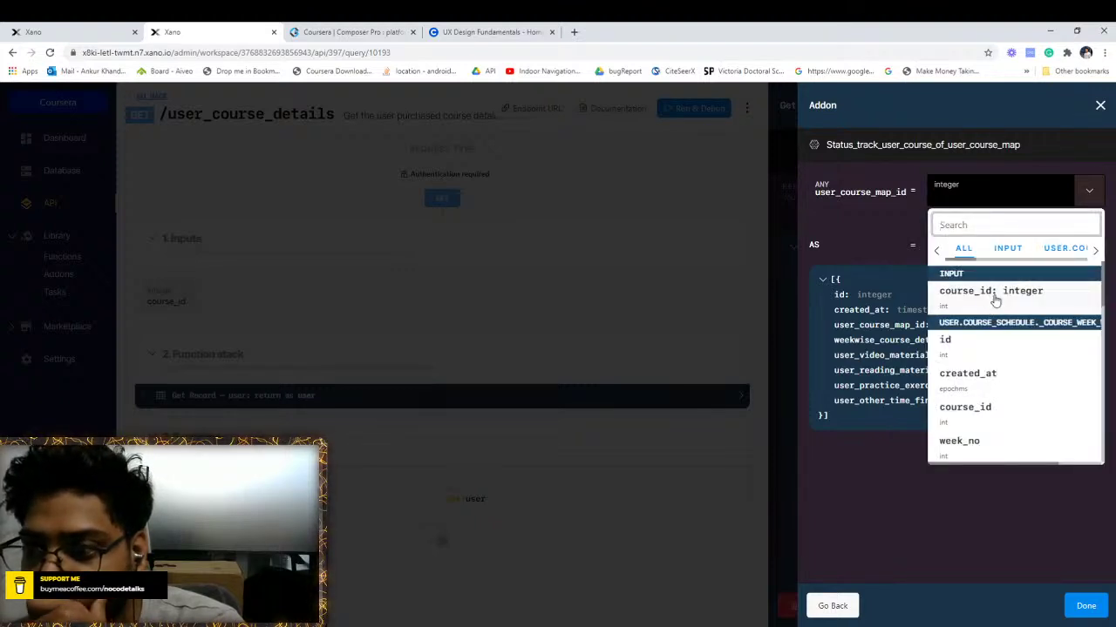
click(987, 346)
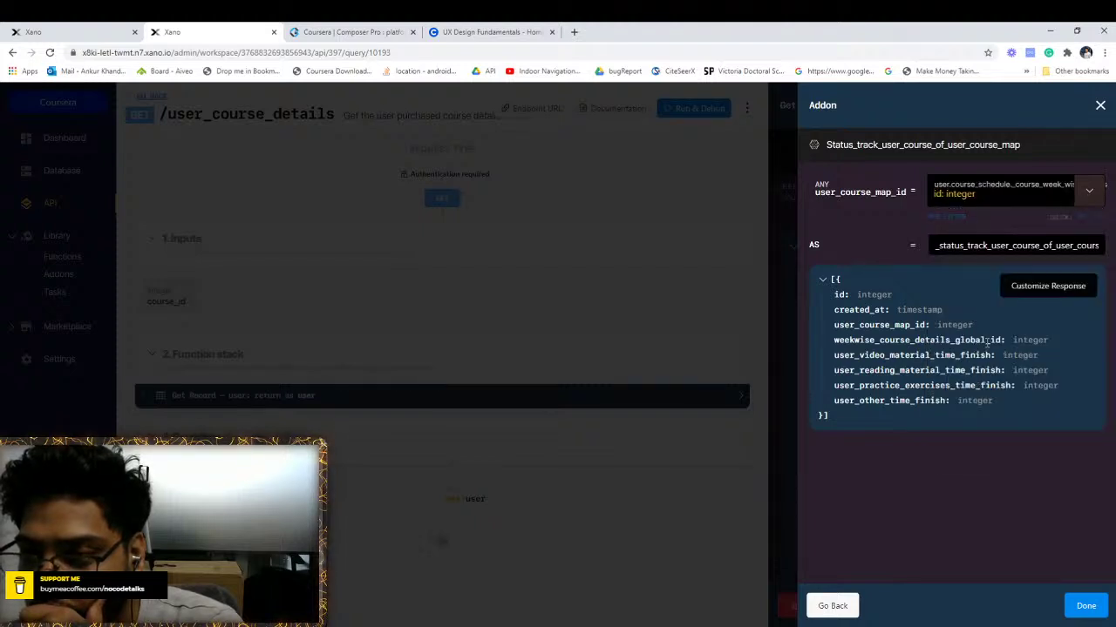
click(1079, 606)
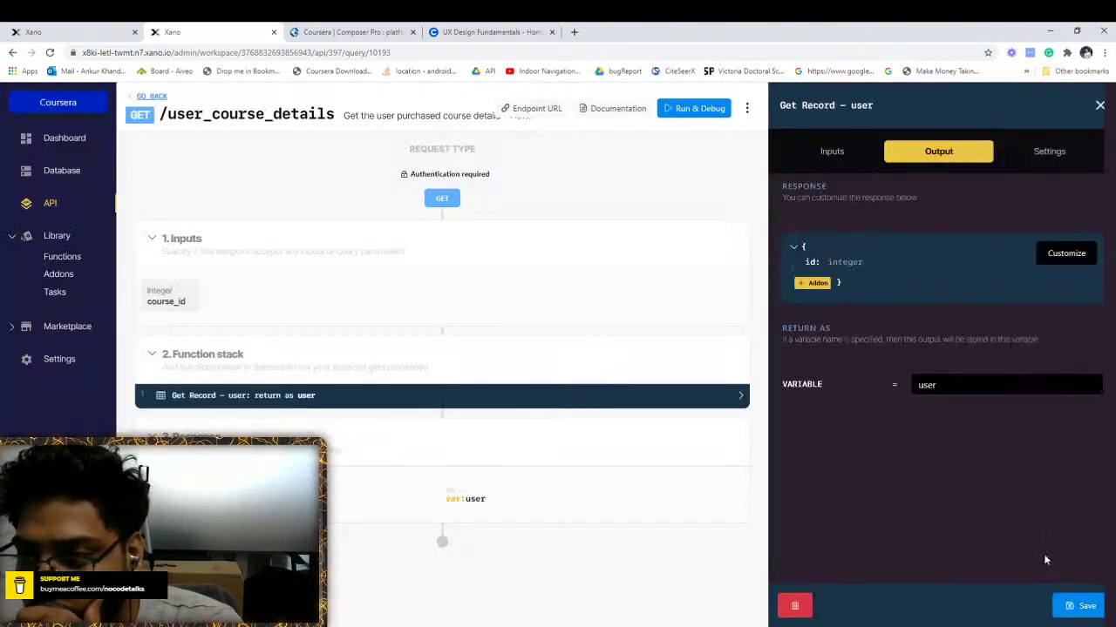
click(1067, 607)
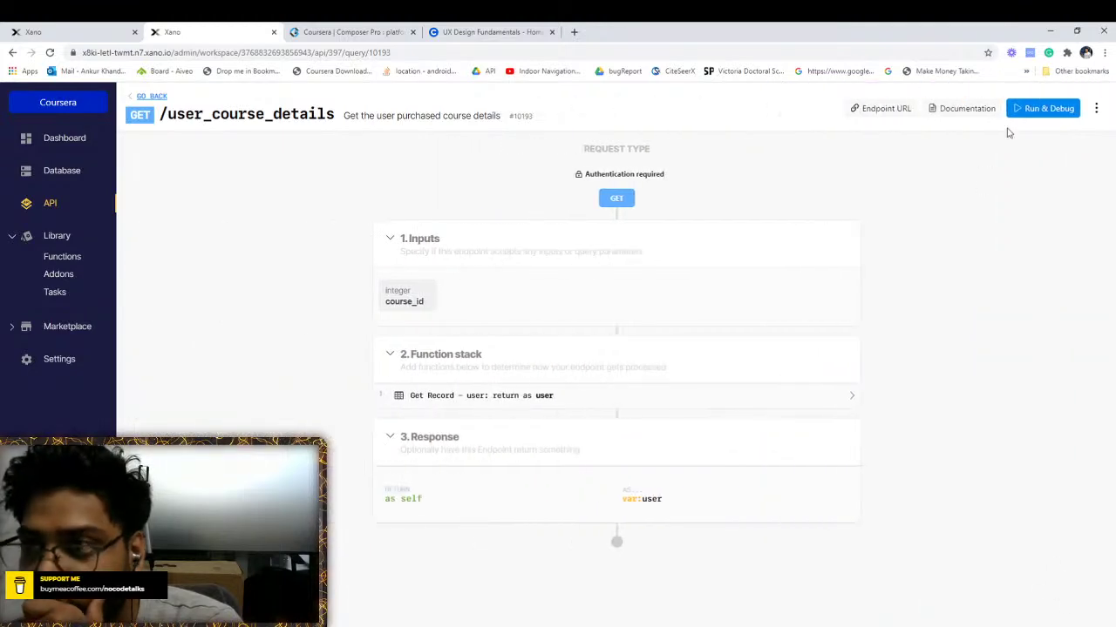
Run the endpoint test with the pasted auth token and course_id 1
click(1016, 109)
click(830, 221)
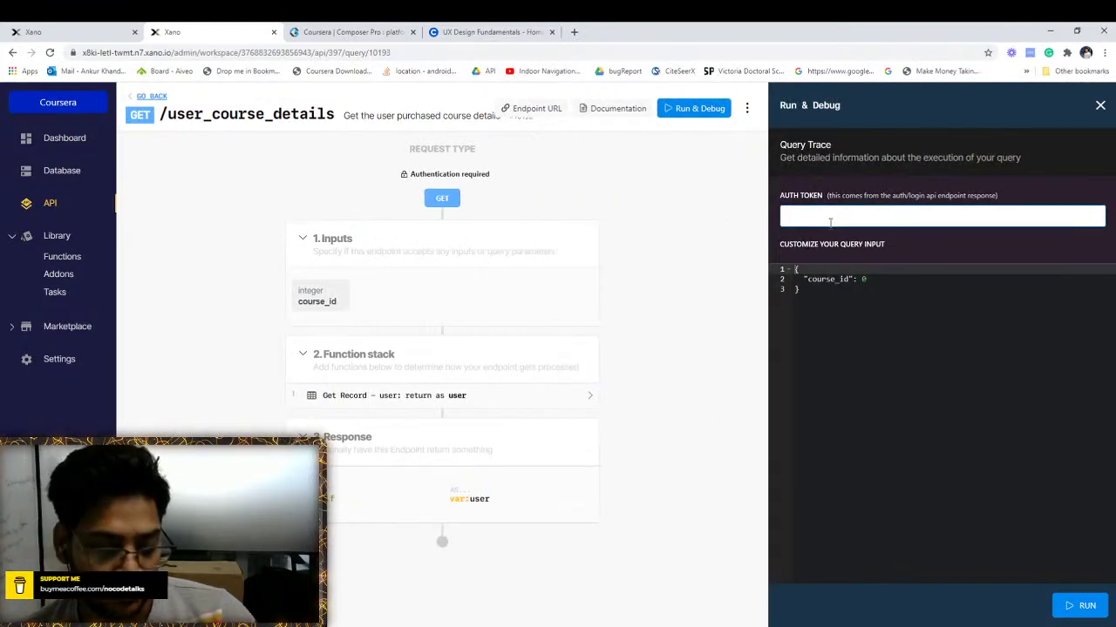
key(ctrl+v)
click(901, 279)
key(BackSpace)
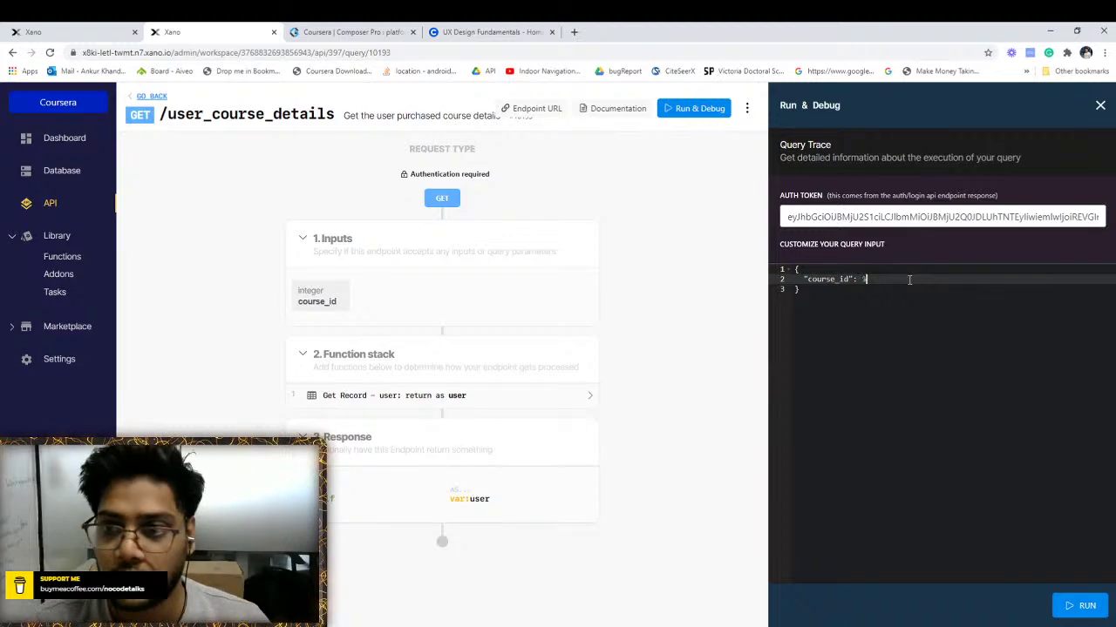
text(1)
click(1077, 610)
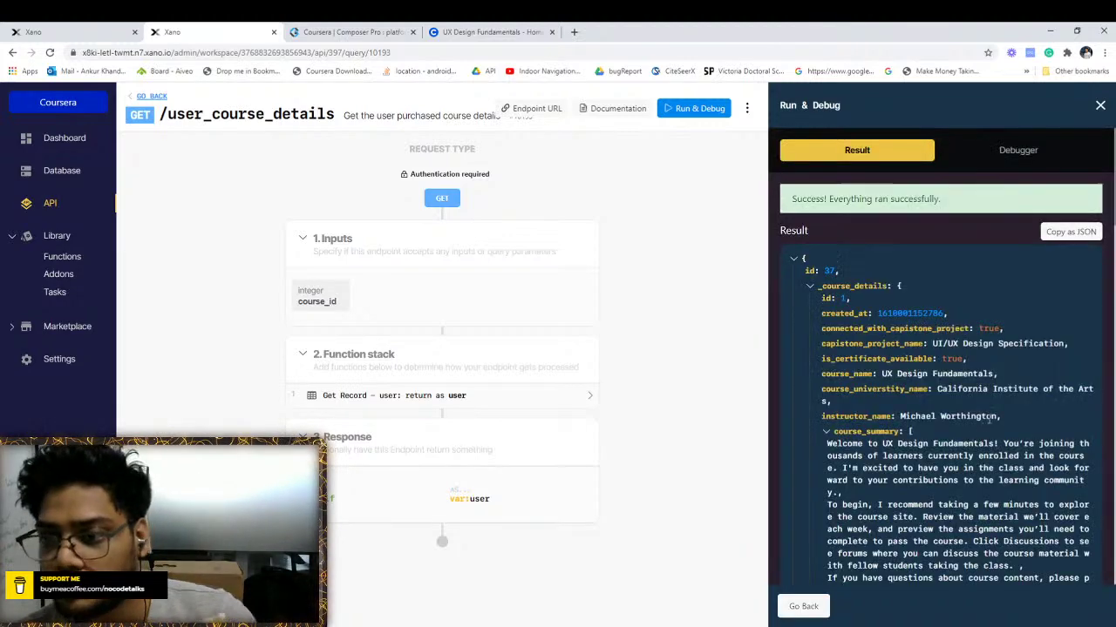
Inspect each week's nested status-tracking records in the results, then close the panel
scroll(1034, 528, down, 3)
click(810, 171)
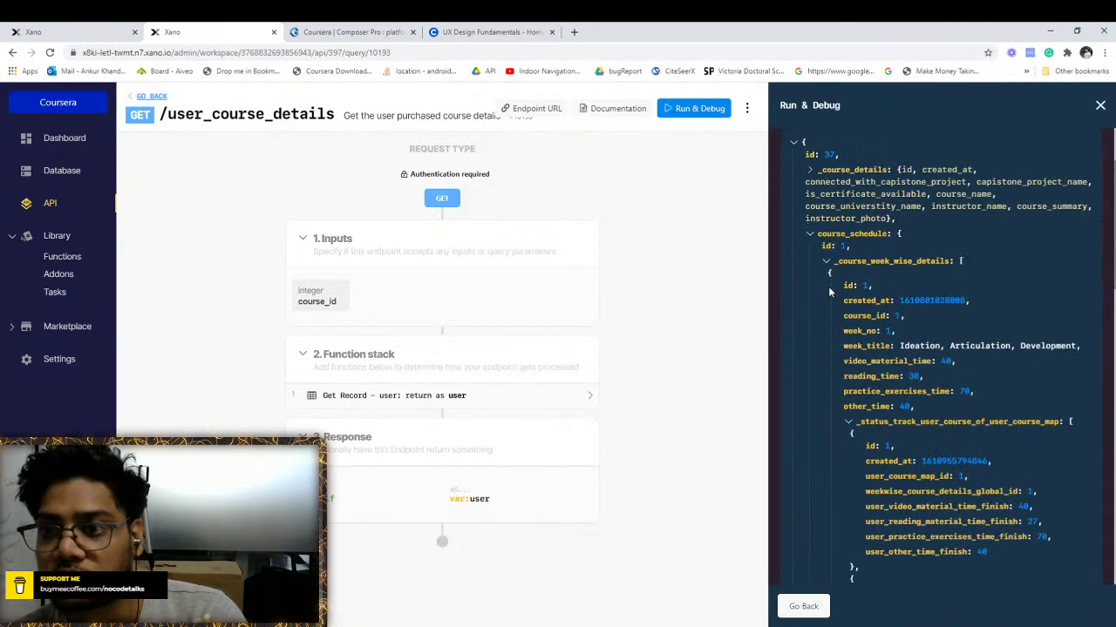
scroll(915, 314, down, 1)
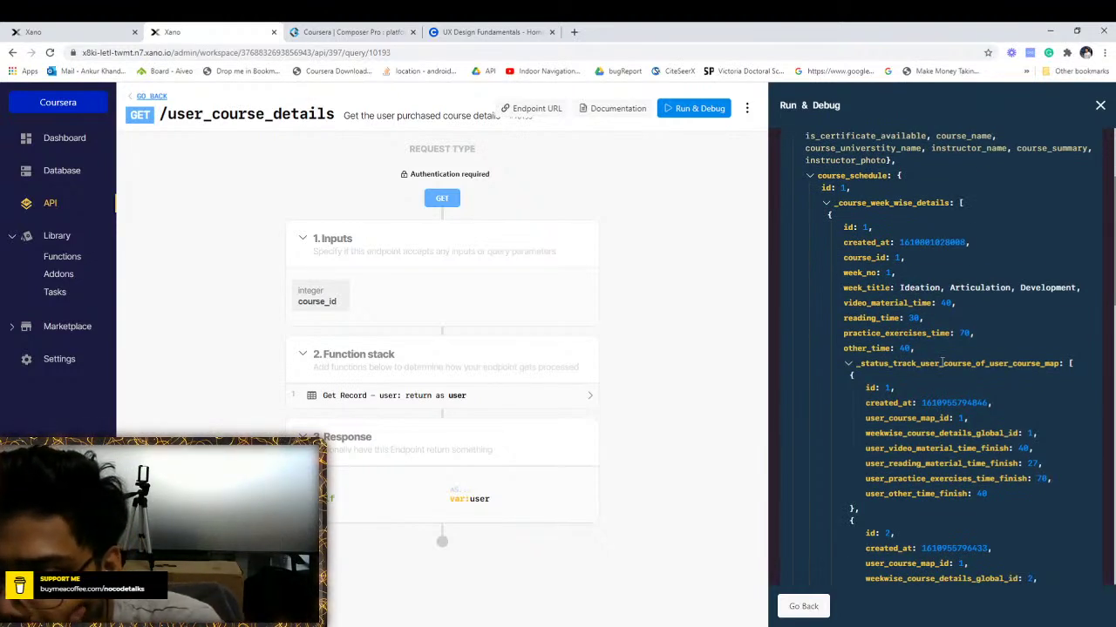
scroll(942, 363, down, 5)
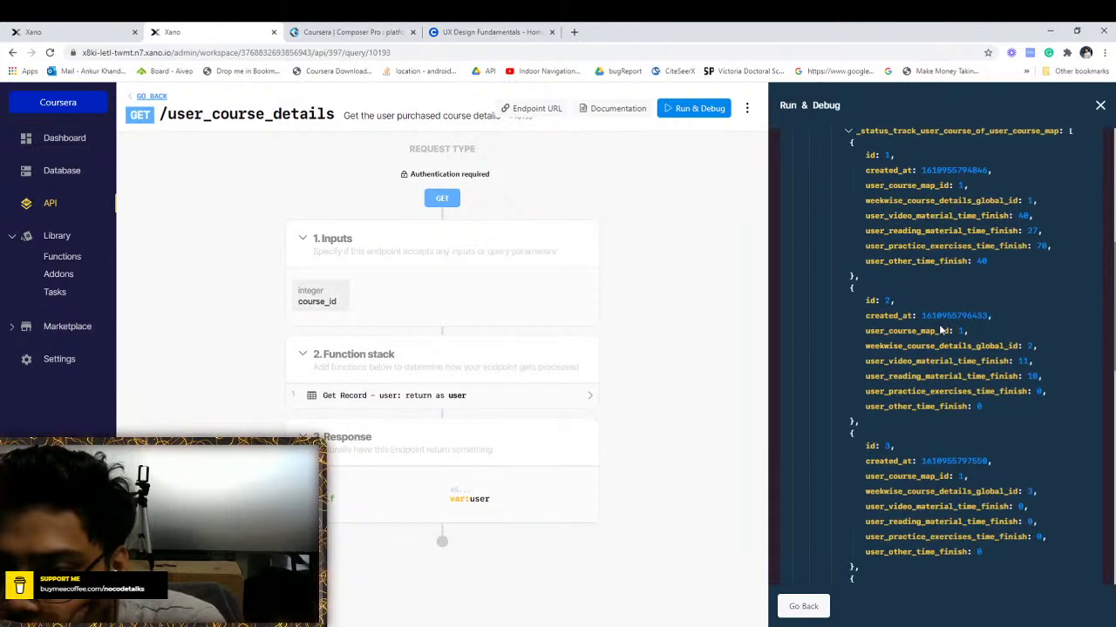
scroll(939, 325, up, 3)
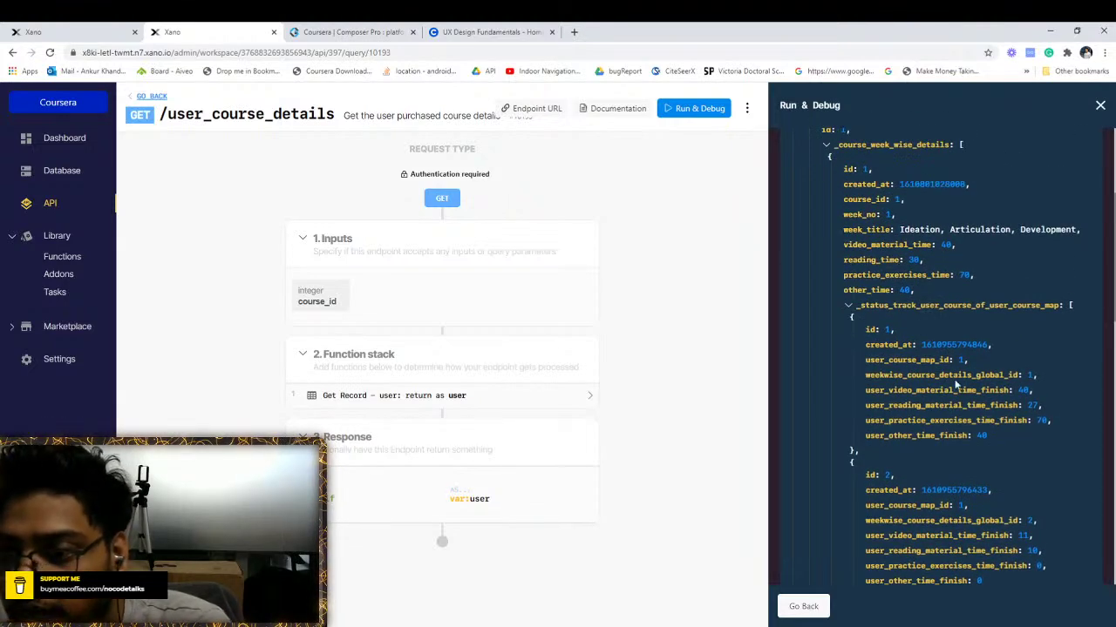
scroll(956, 384, down, 5)
scroll(949, 369, up, 5)
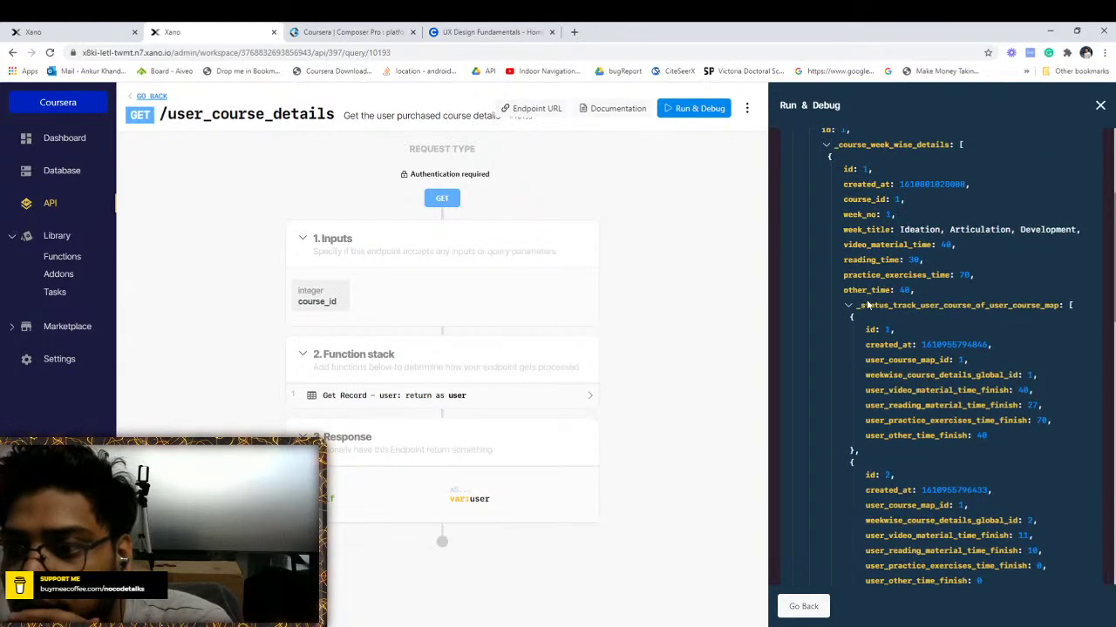
click(848, 308)
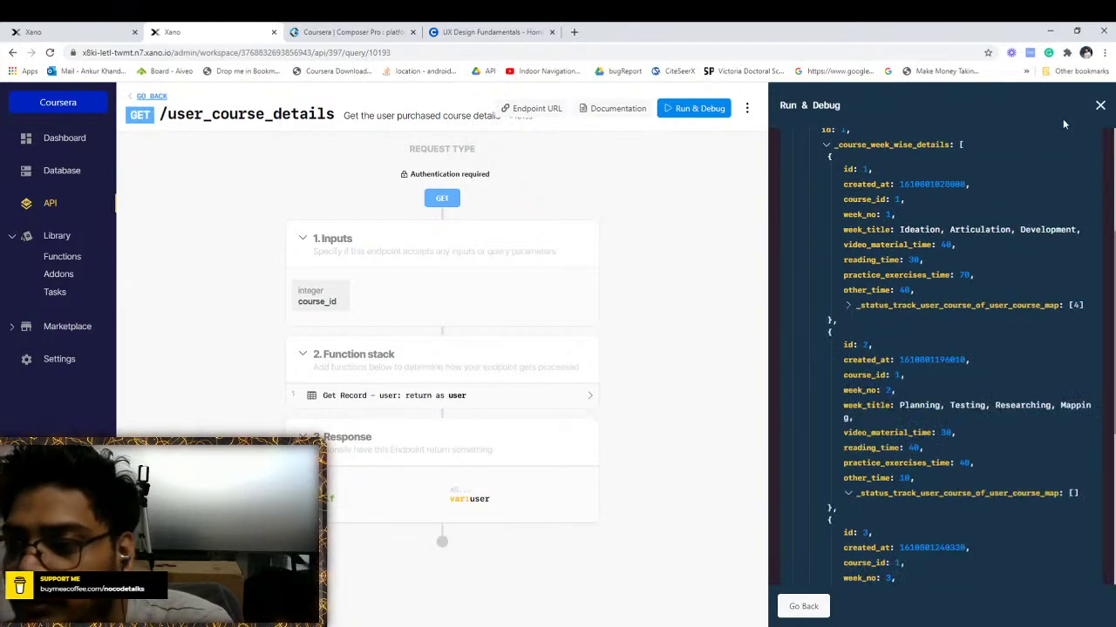
click(1100, 106)
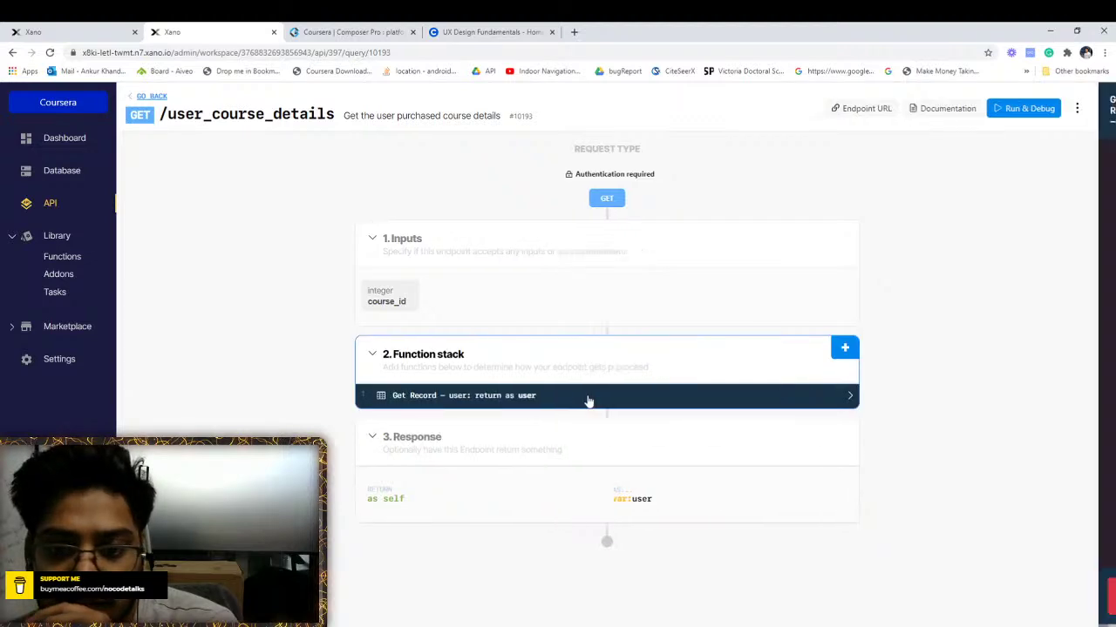
Open the Get Record output schema and inspect the status-tracking addon's fields
click(587, 397)
click(939, 151)
click(842, 473)
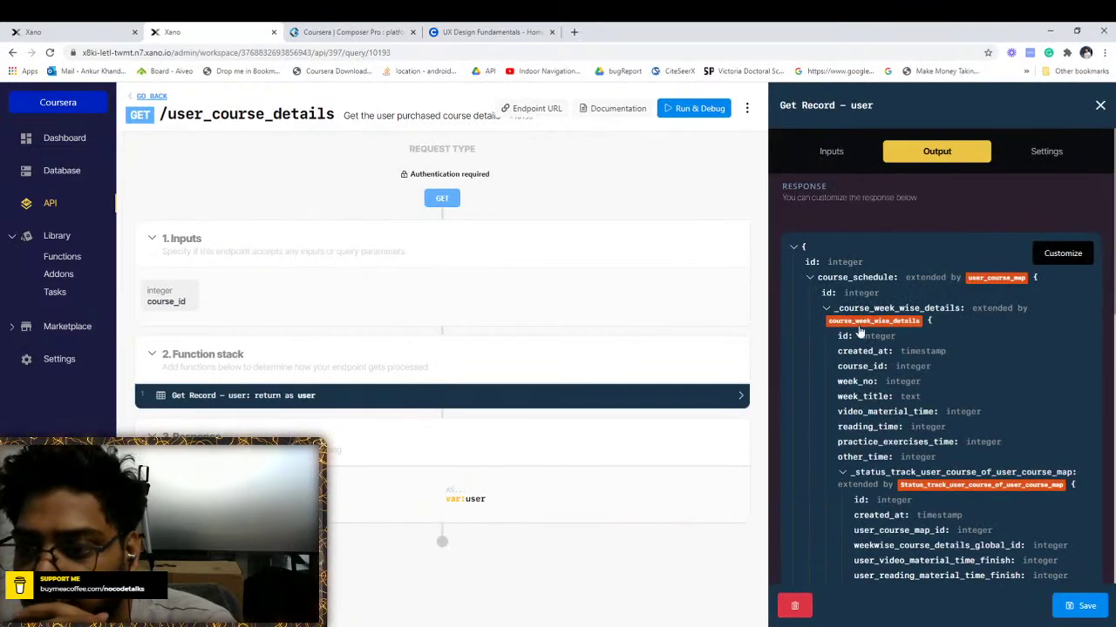
click(842, 473)
scroll(842, 473, down, 1)
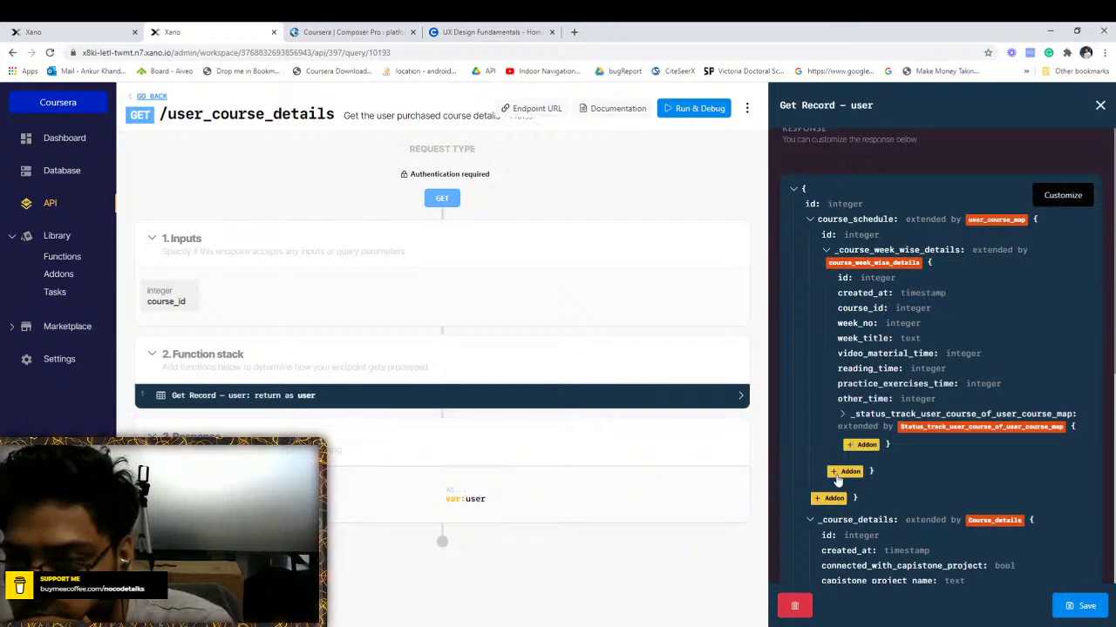
Begin a new addon from Status_track_user_course_assignment under week-wise details, then abandon it
click(839, 475)
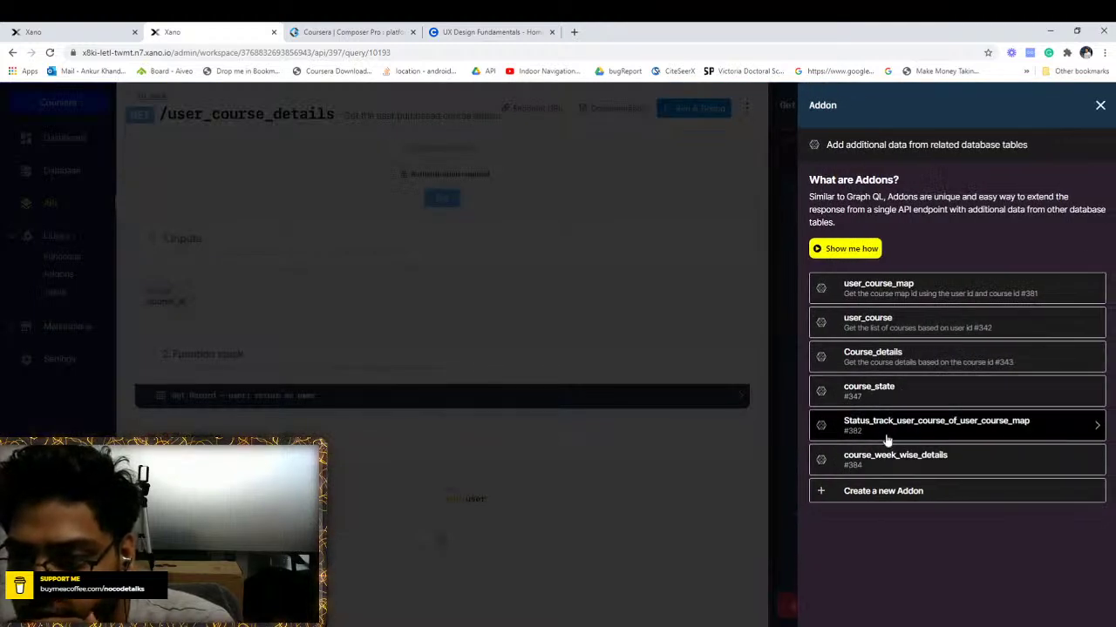
click(870, 492)
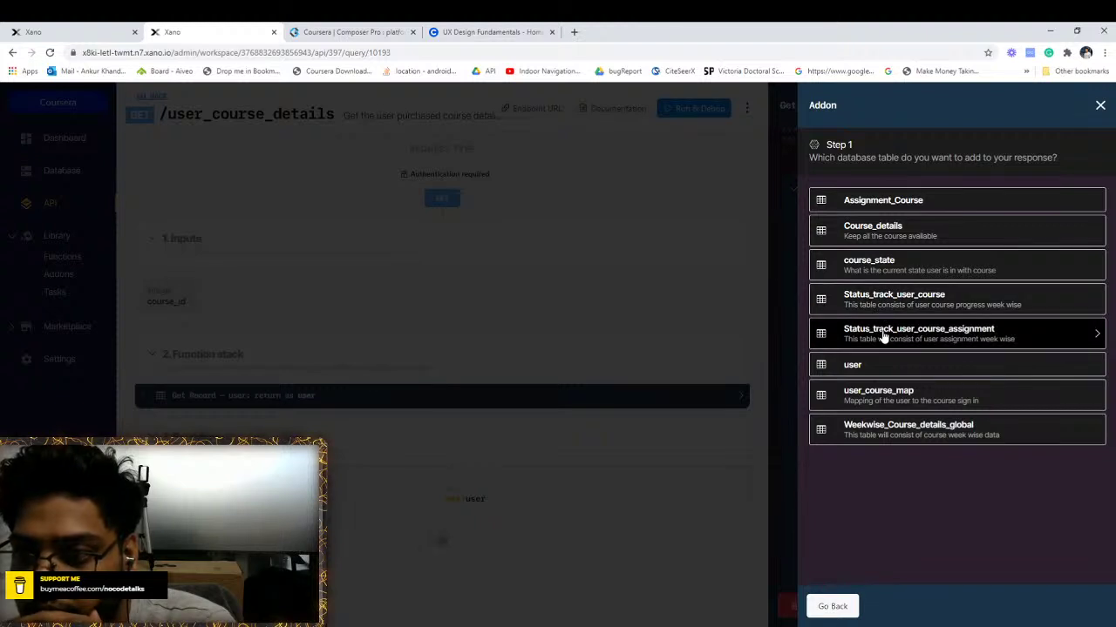
click(883, 337)
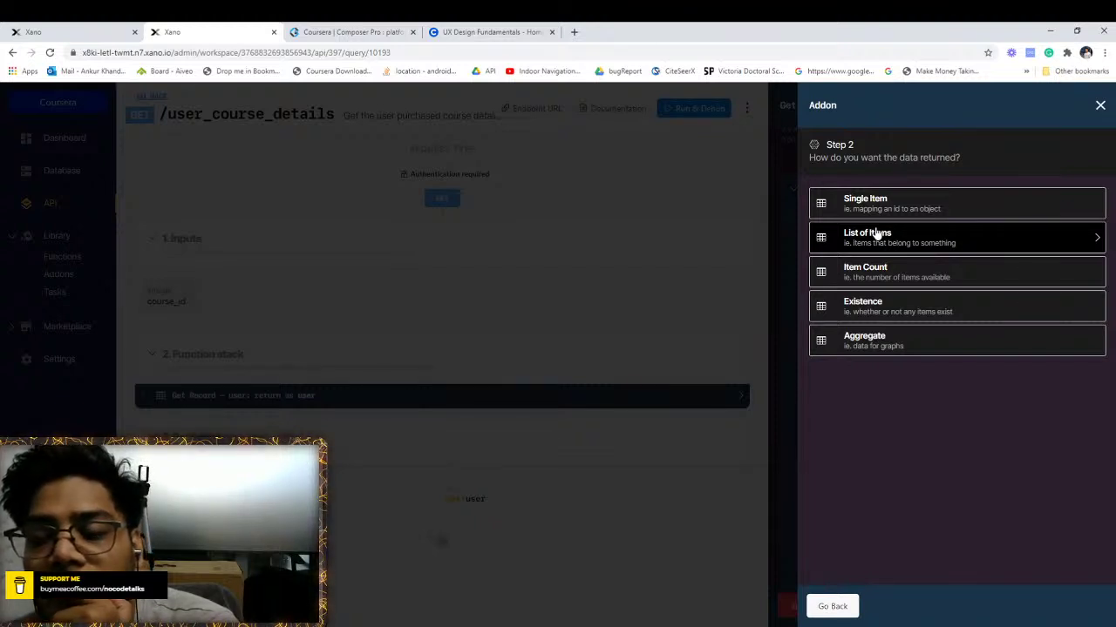
click(1099, 105)
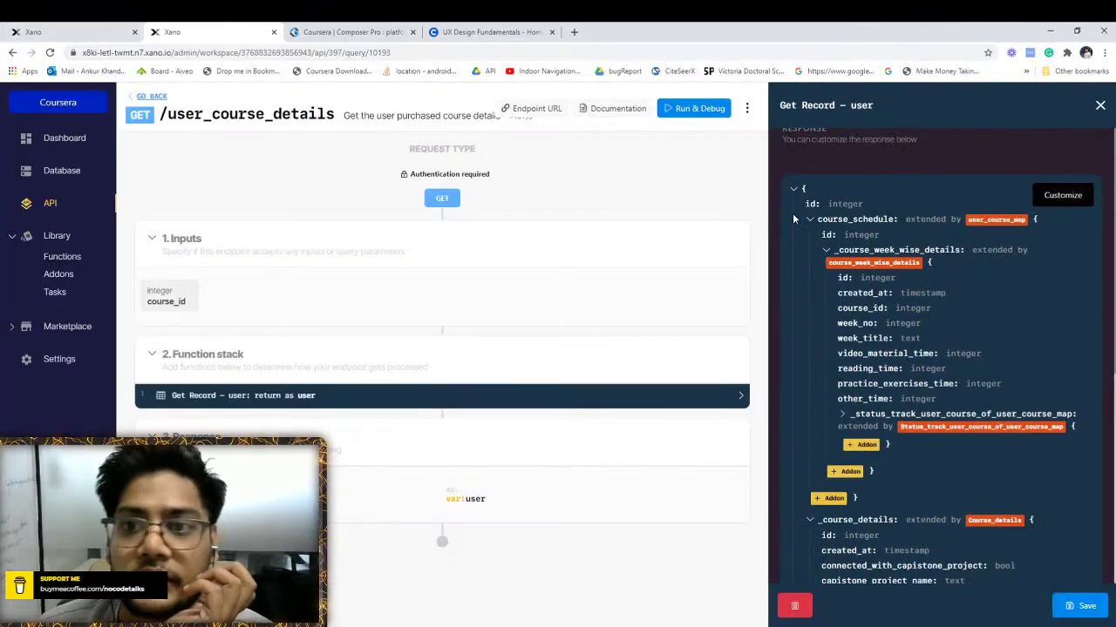
click(1100, 106)
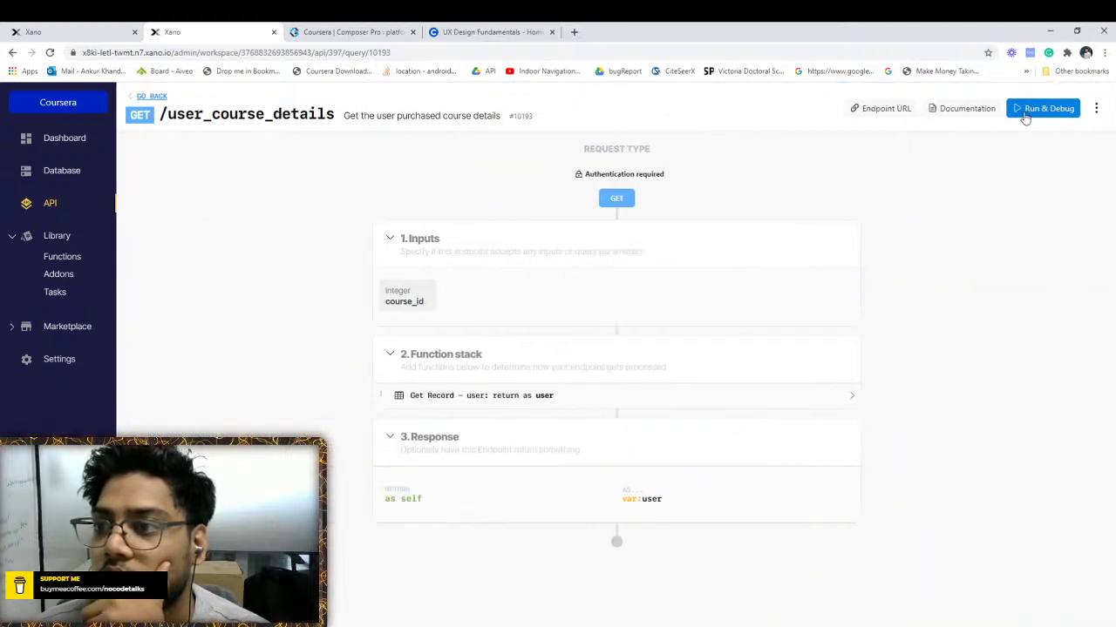
Test-run user_course_details with the pasted auth token and course_id 1
click(1025, 116)
click(912, 216)
key(ctrl+v)
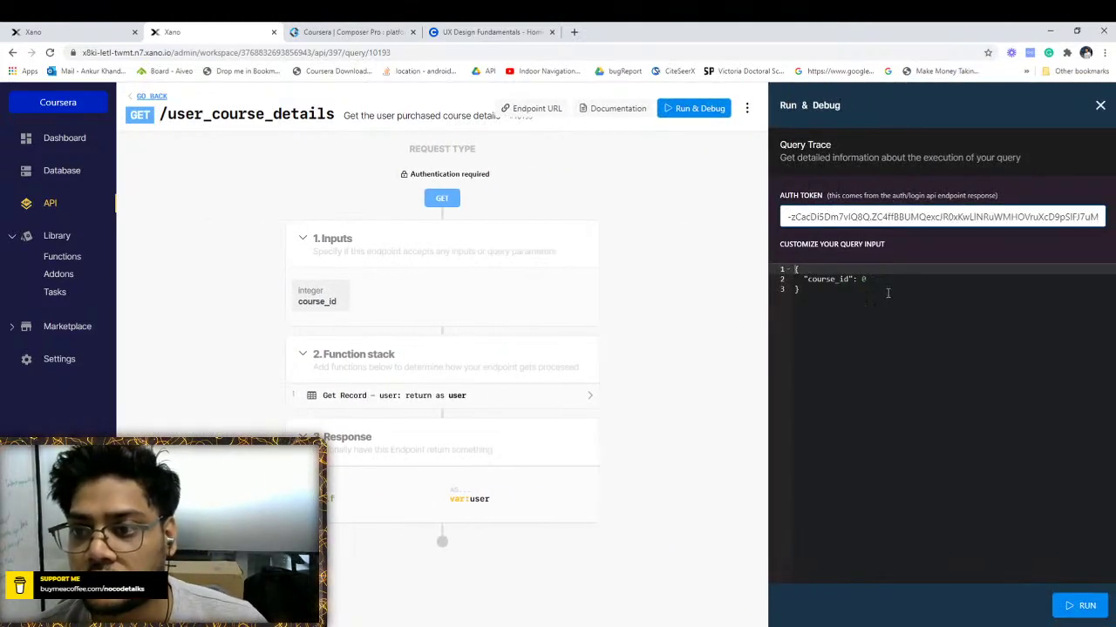
click(871, 279)
key(BackSpace)
text(1)
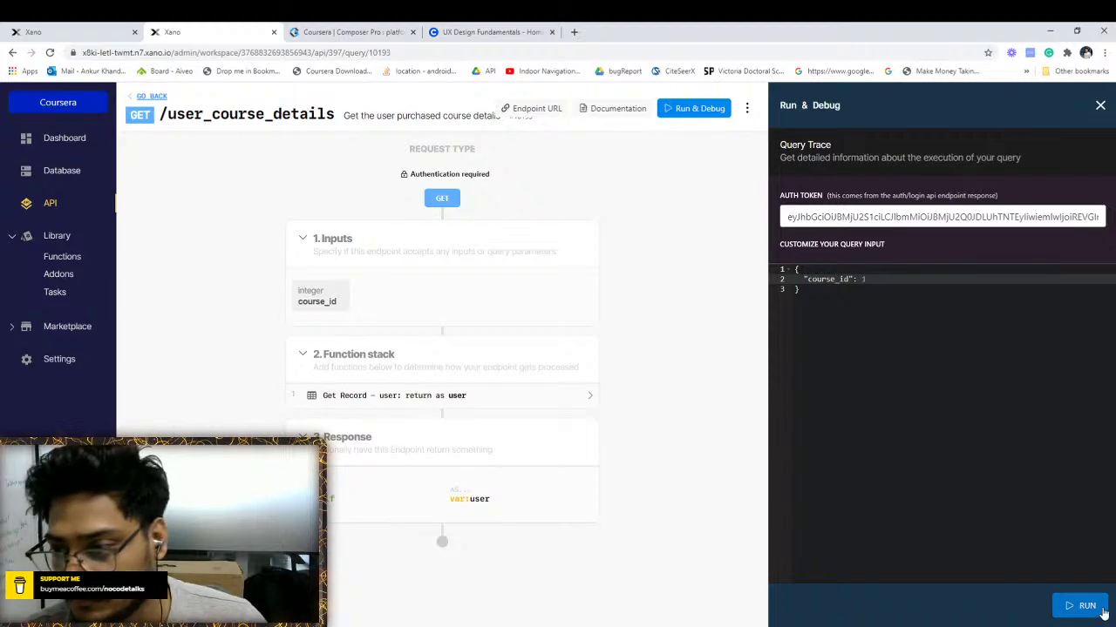
click(1101, 612)
Inspect the result's course_details, week-wise list and nested status-tracking records, then view Weekwise_Course_details_global
scroll(880, 331, down, 4)
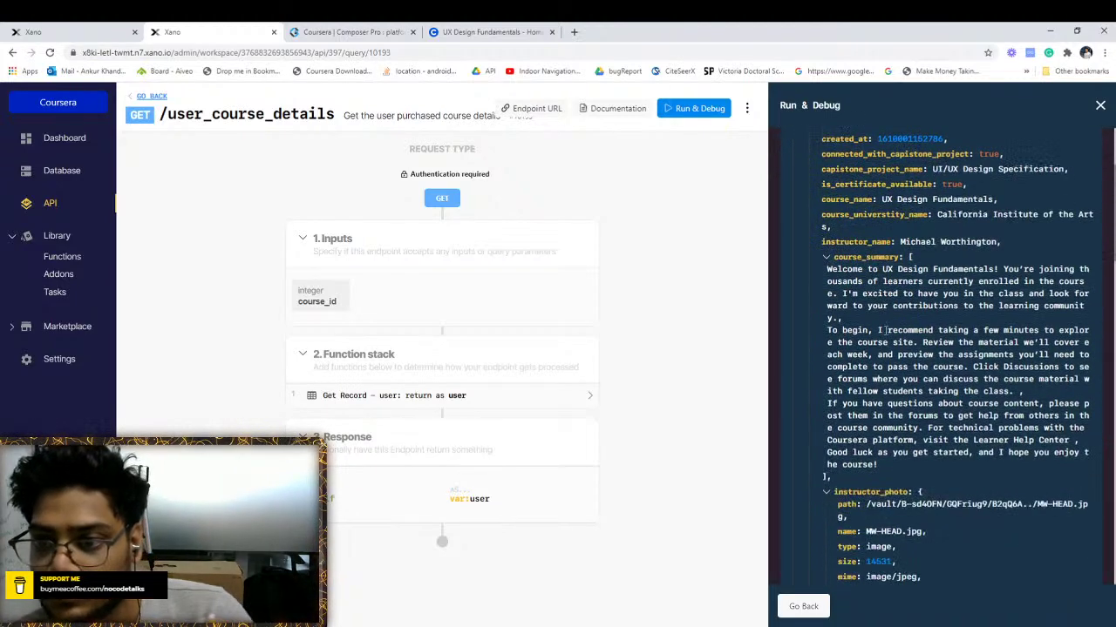
scroll(882, 330, up, 4)
click(809, 288)
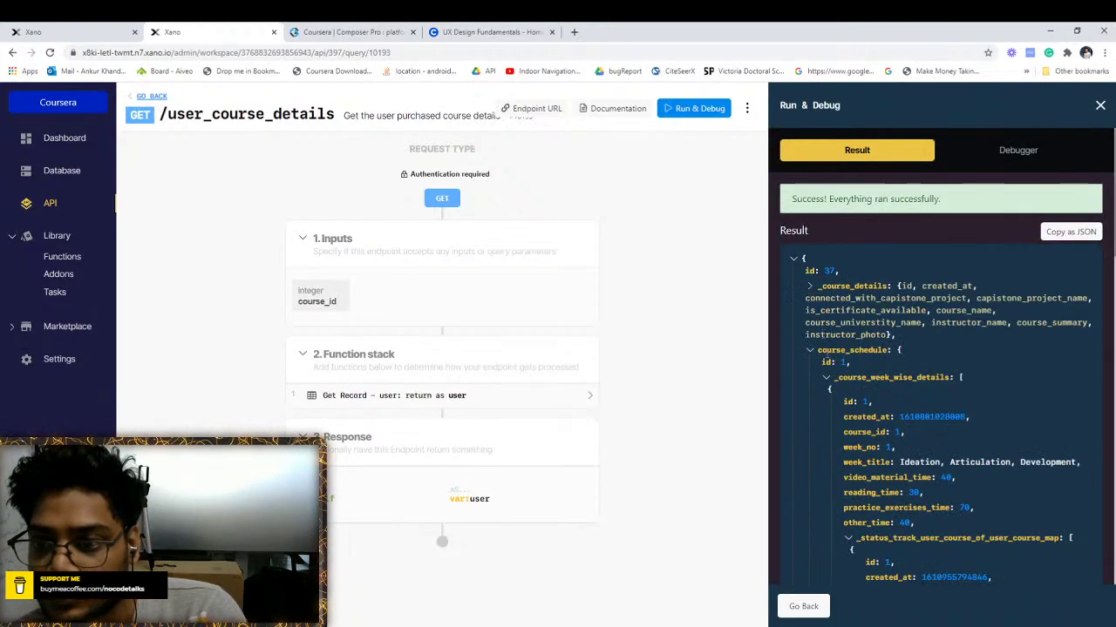
click(827, 378)
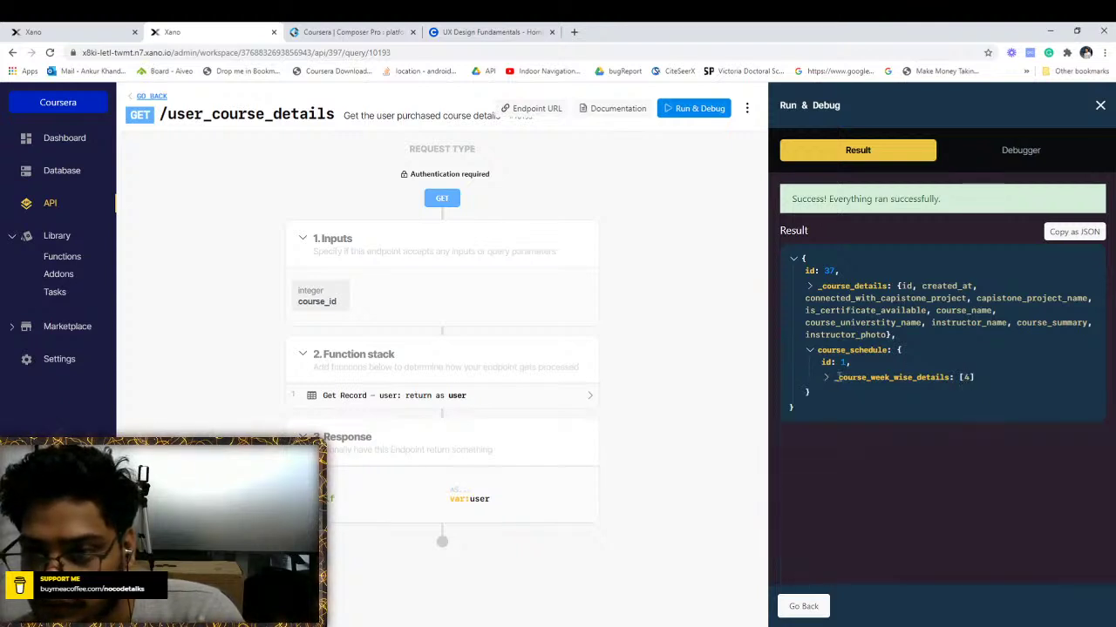
click(825, 377)
scroll(834, 380, down, 3)
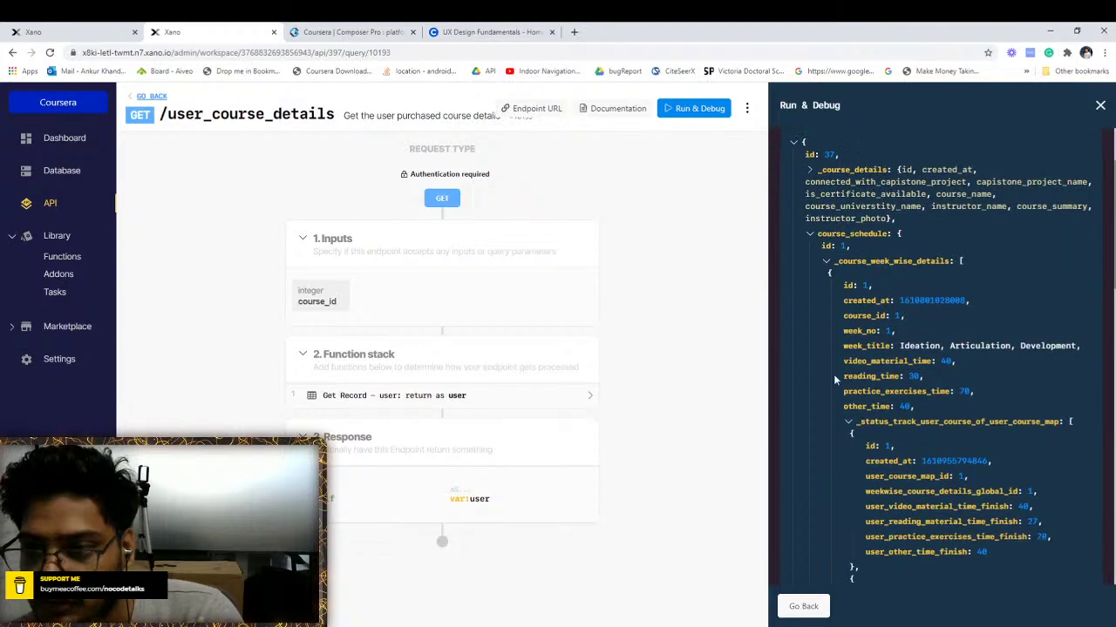
click(849, 422)
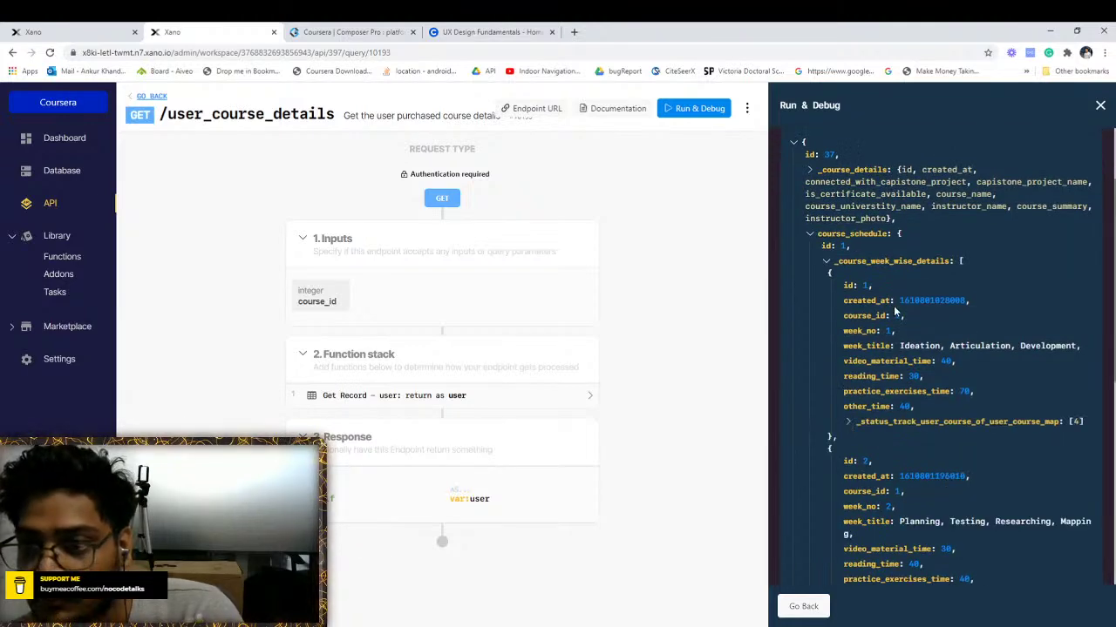
scroll(888, 358, down, 3)
scroll(902, 460, down, 5)
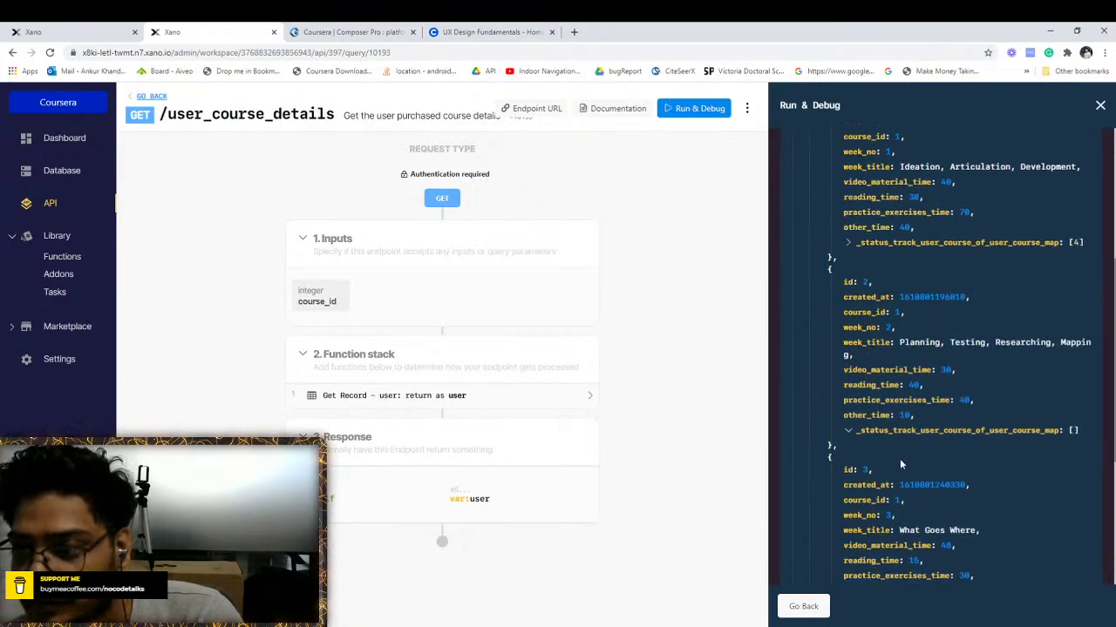
scroll(897, 433, up, 6)
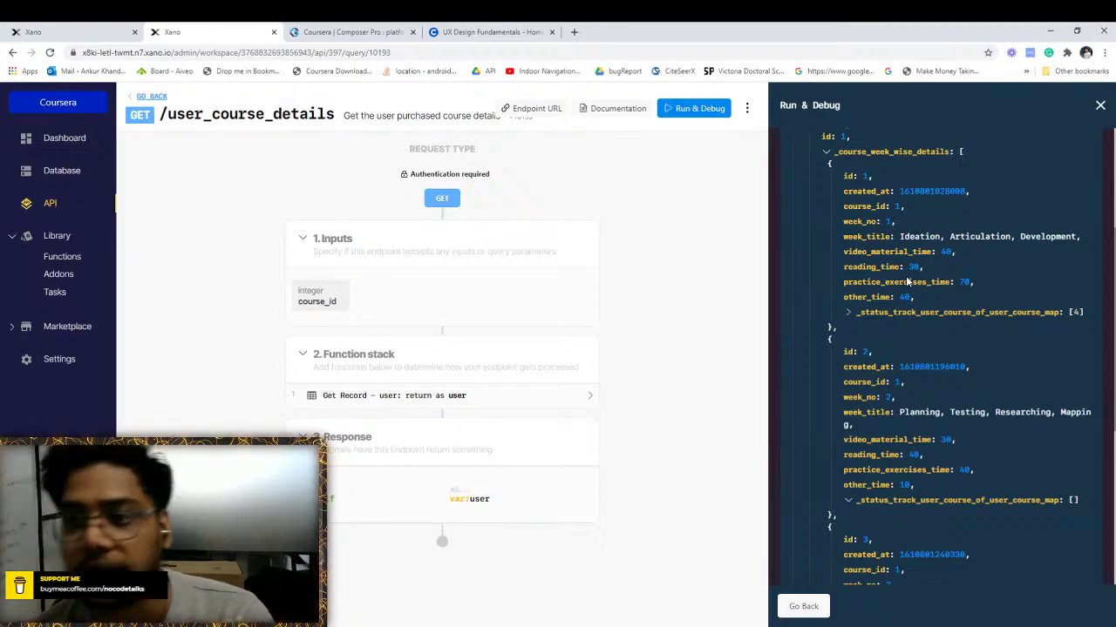
click(12, 30)
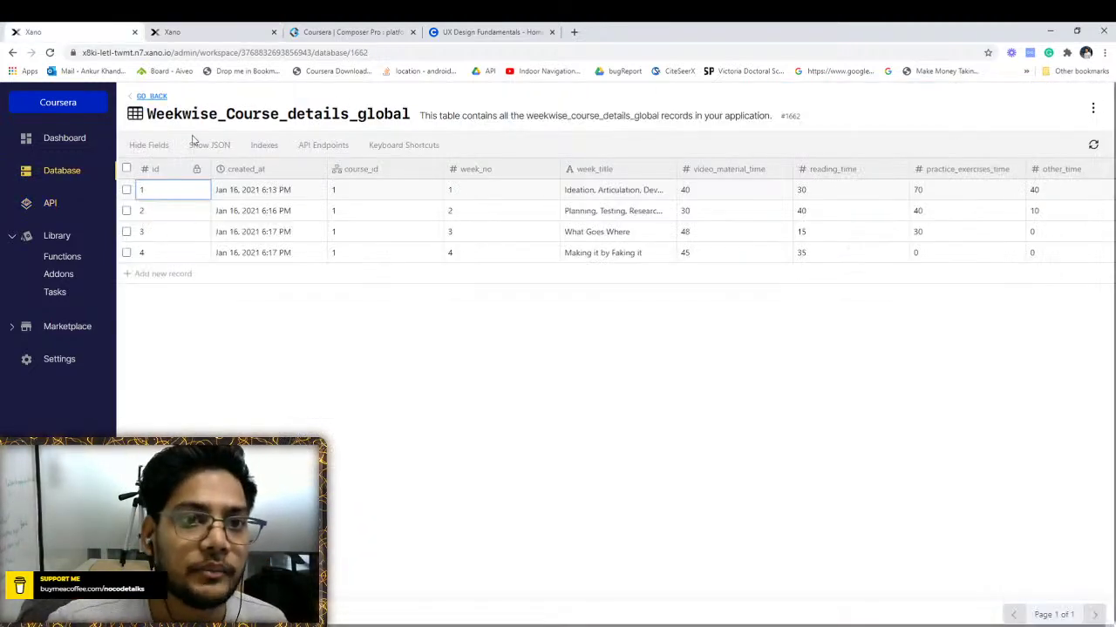
click(150, 97)
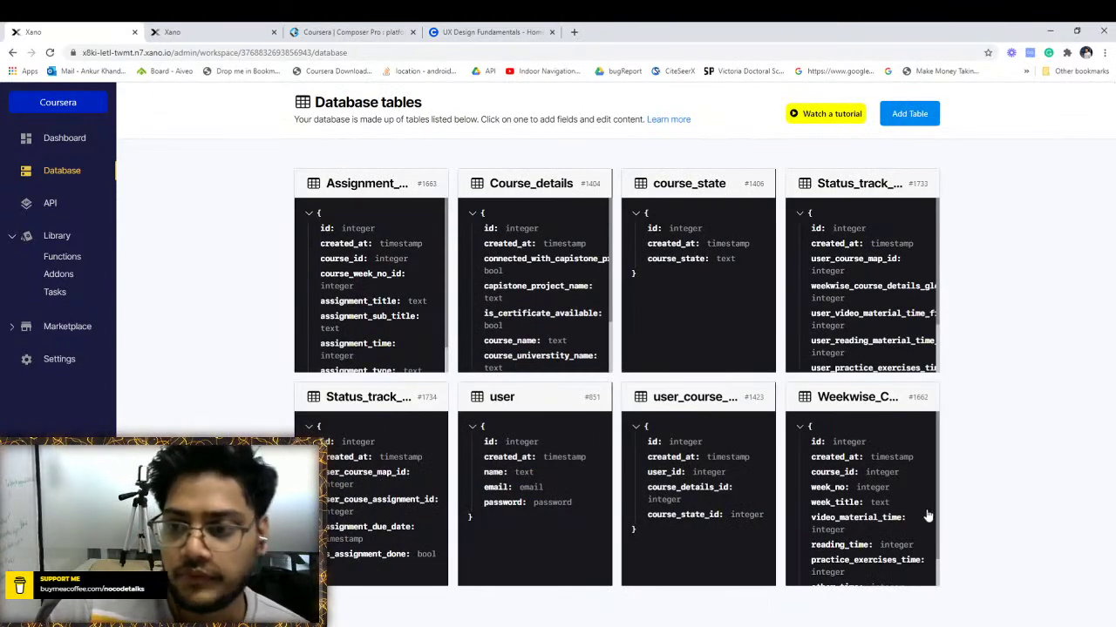
click(874, 456)
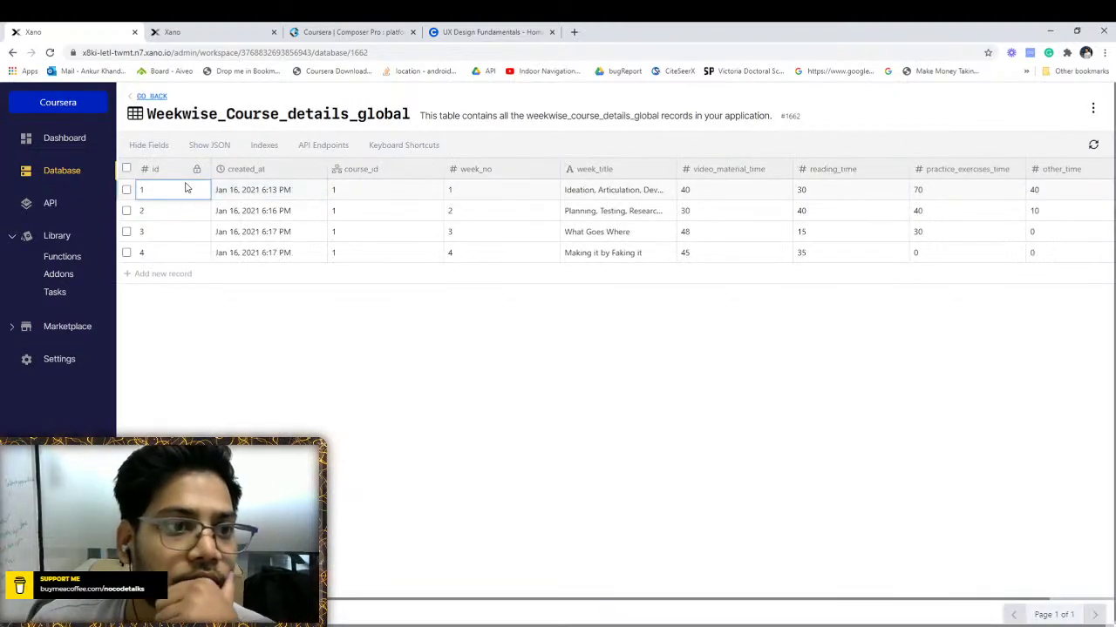
click(151, 96)
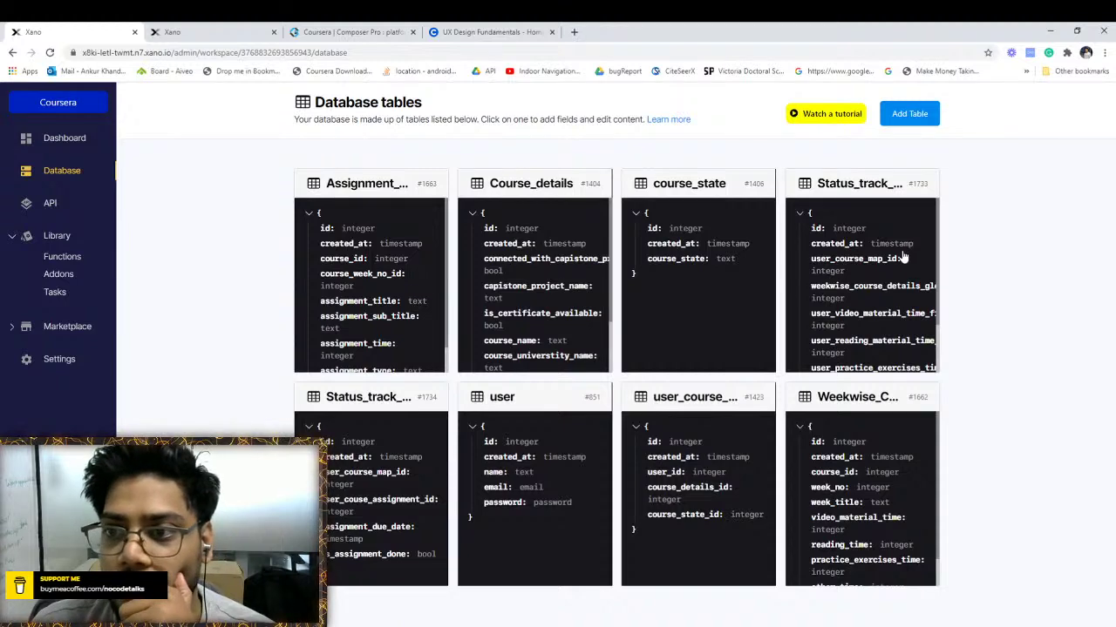
click(903, 258)
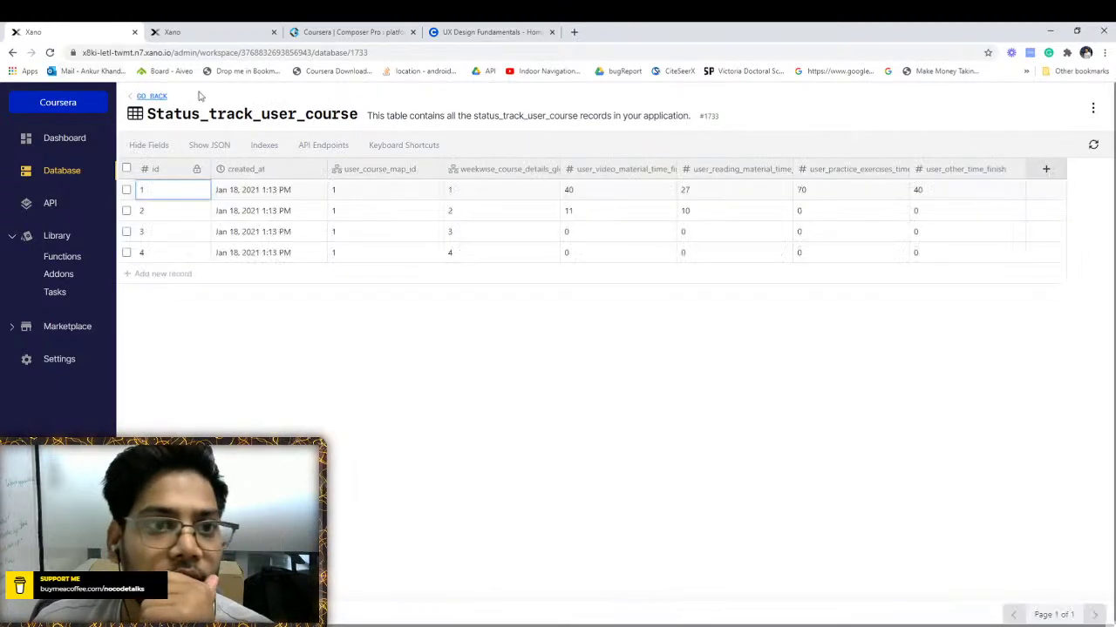
click(502, 190)
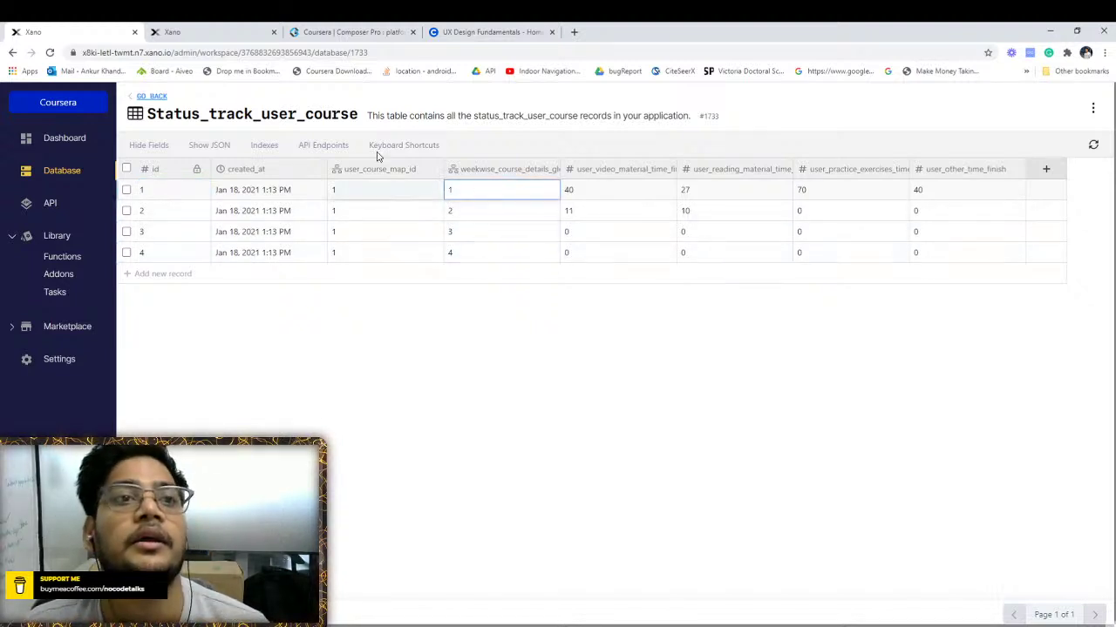
click(191, 33)
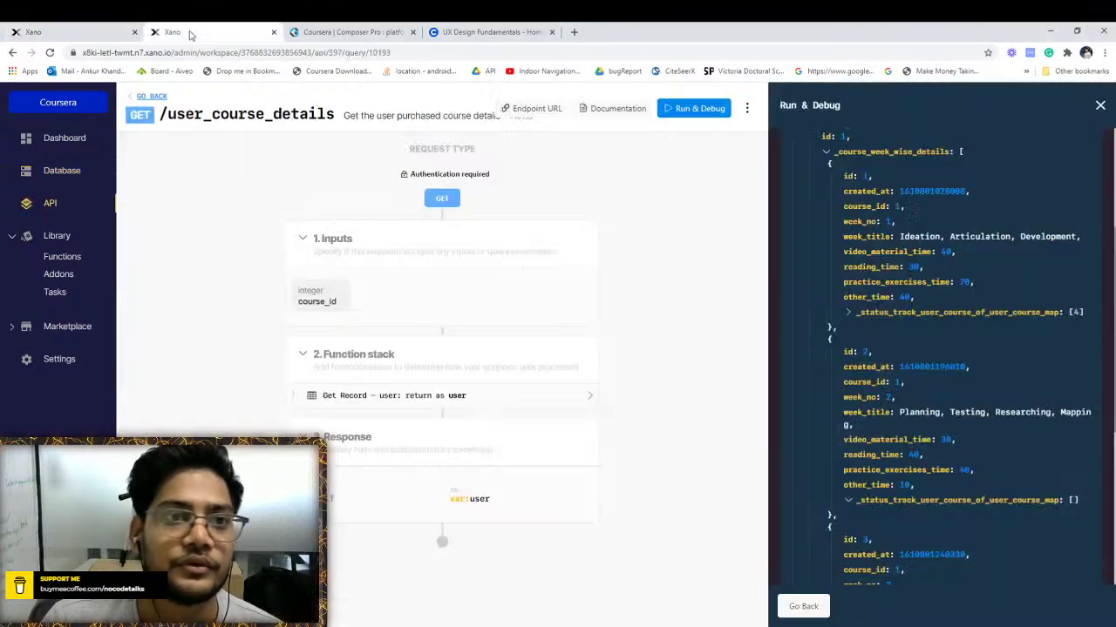
Open the Addons library in a separate tab alongside the user_course_details endpoint
scroll(913, 292, up, 1)
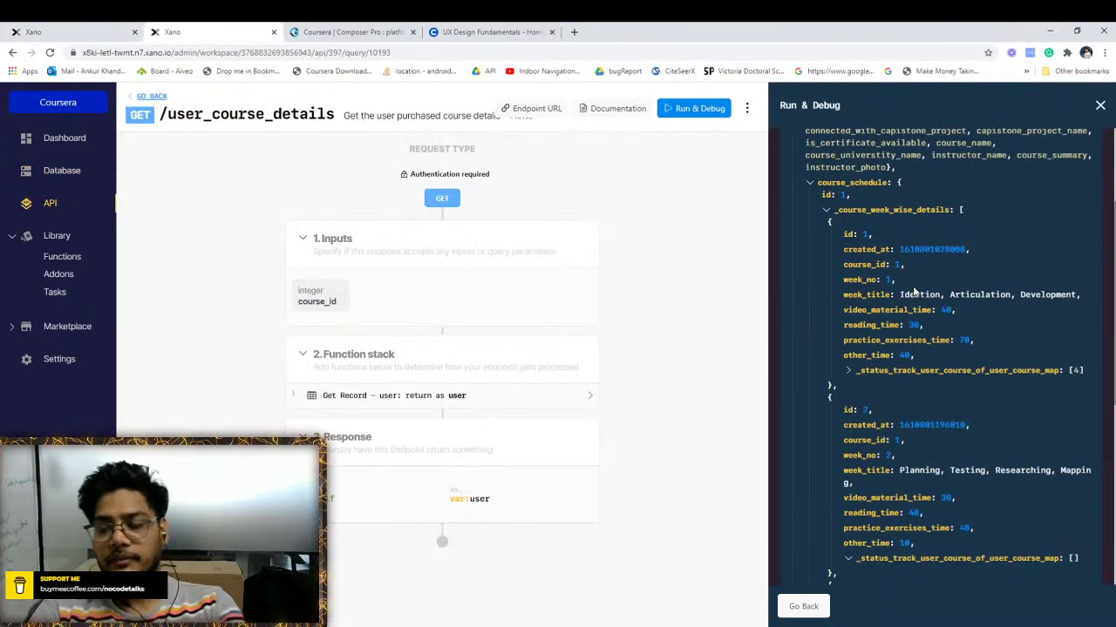
click(78, 33)
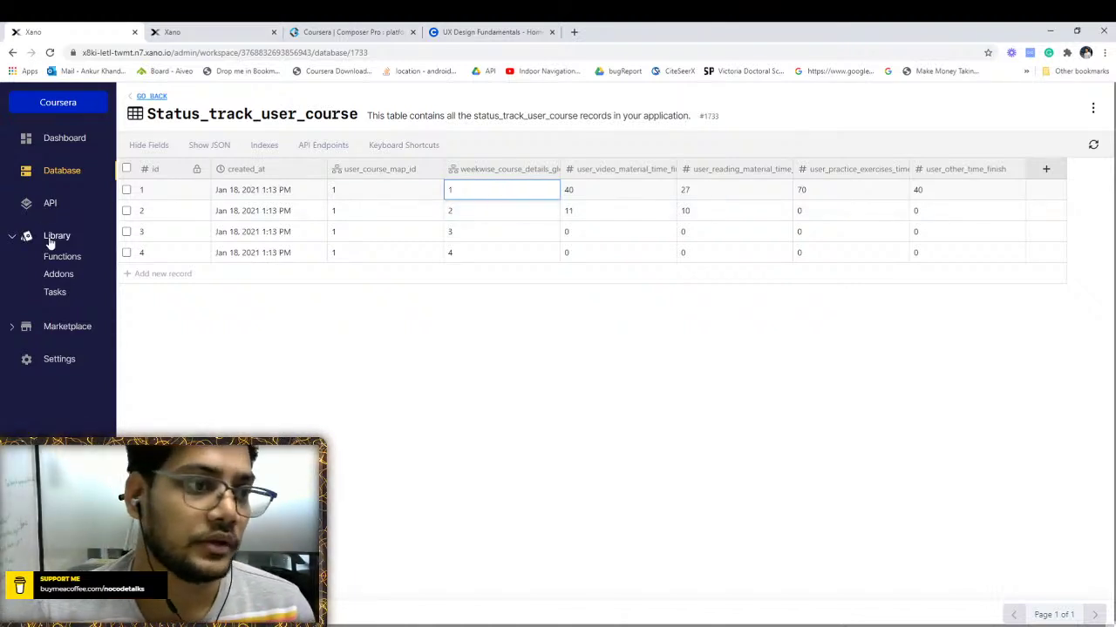
ctrl+click(56, 277)
click(170, 31)
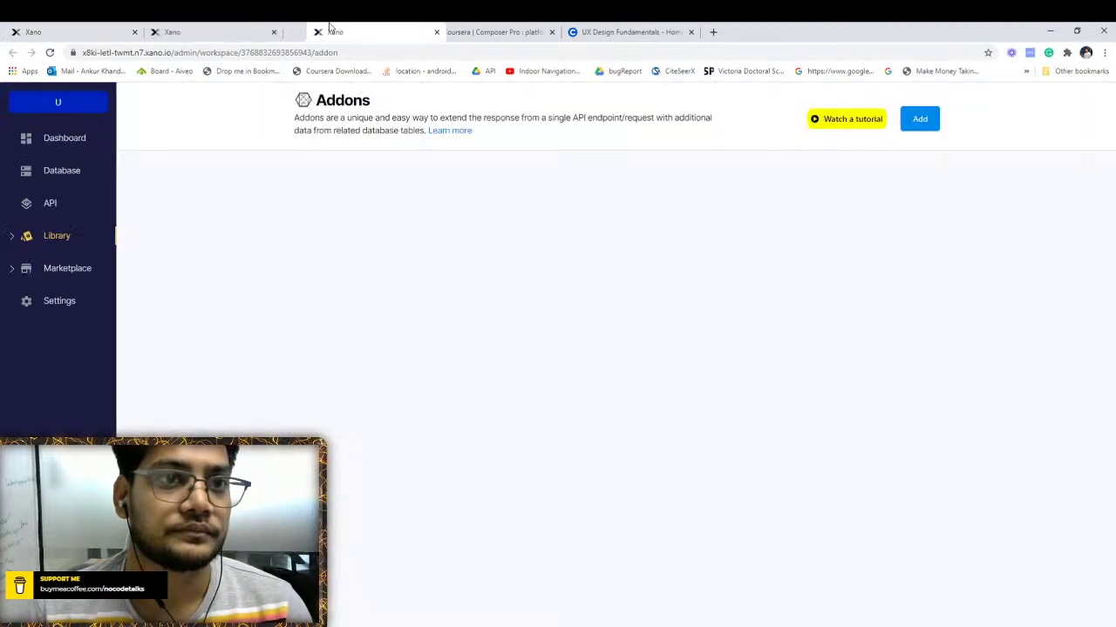
click(177, 32)
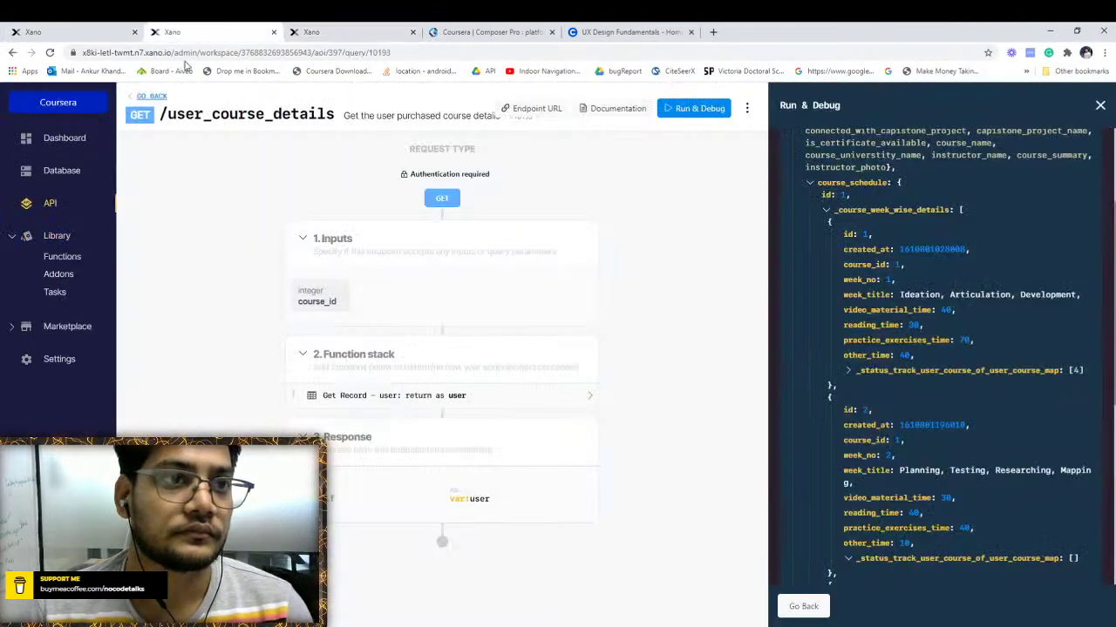
click(330, 30)
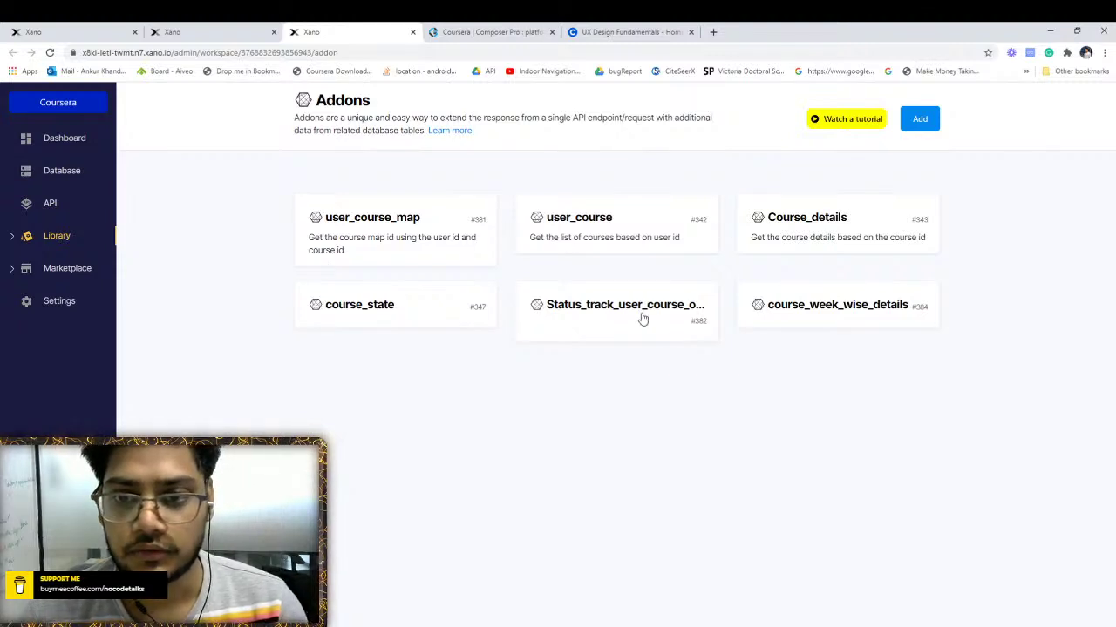
click(233, 29)
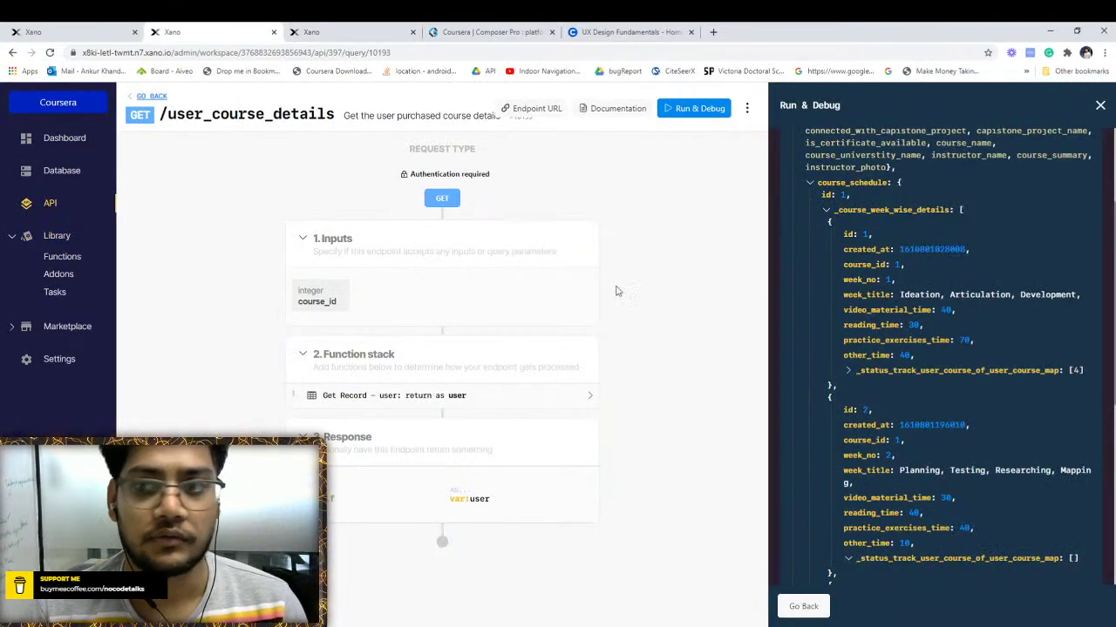
Close the test-run results and show the Get Record – user step settings
scroll(929, 253, up, 3)
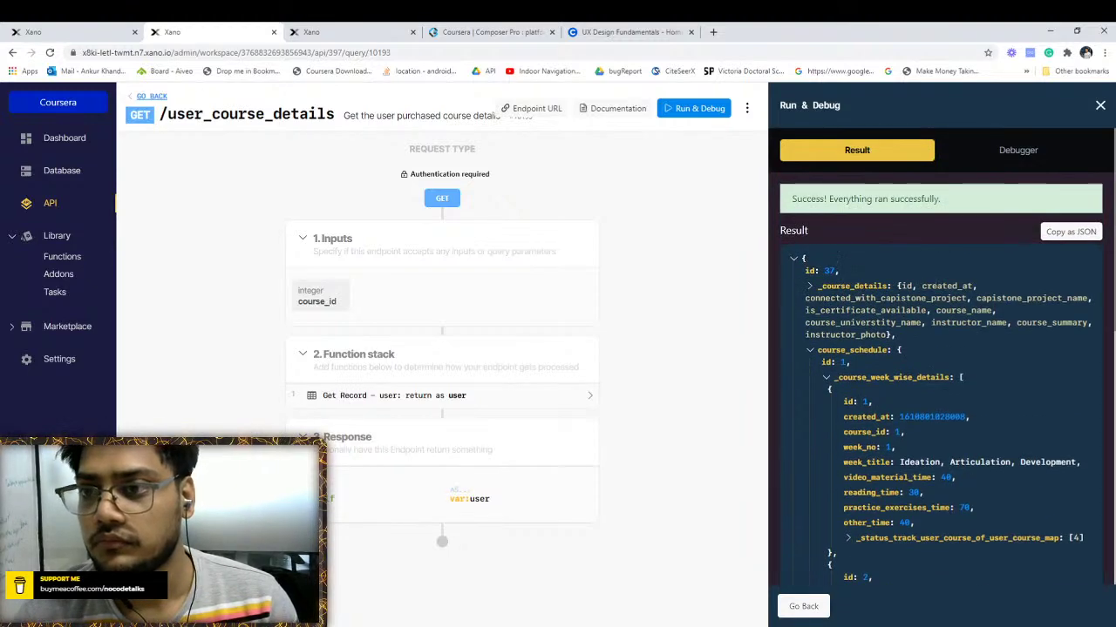
click(1101, 106)
click(514, 396)
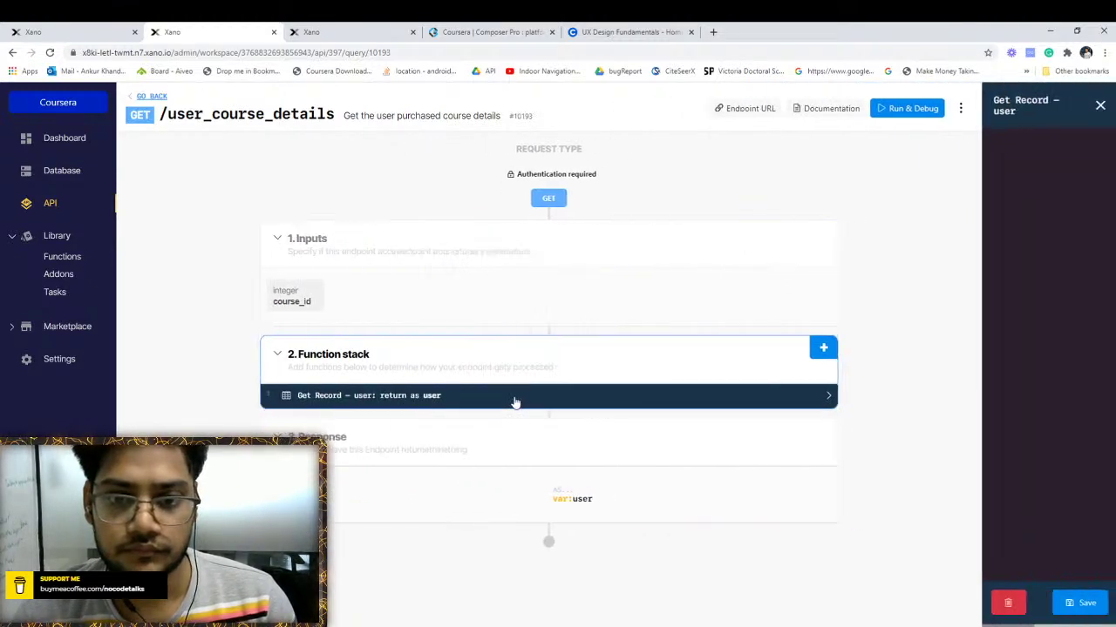
Delete the status-tracking addon from Get Record – user's output and save the step
click(939, 151)
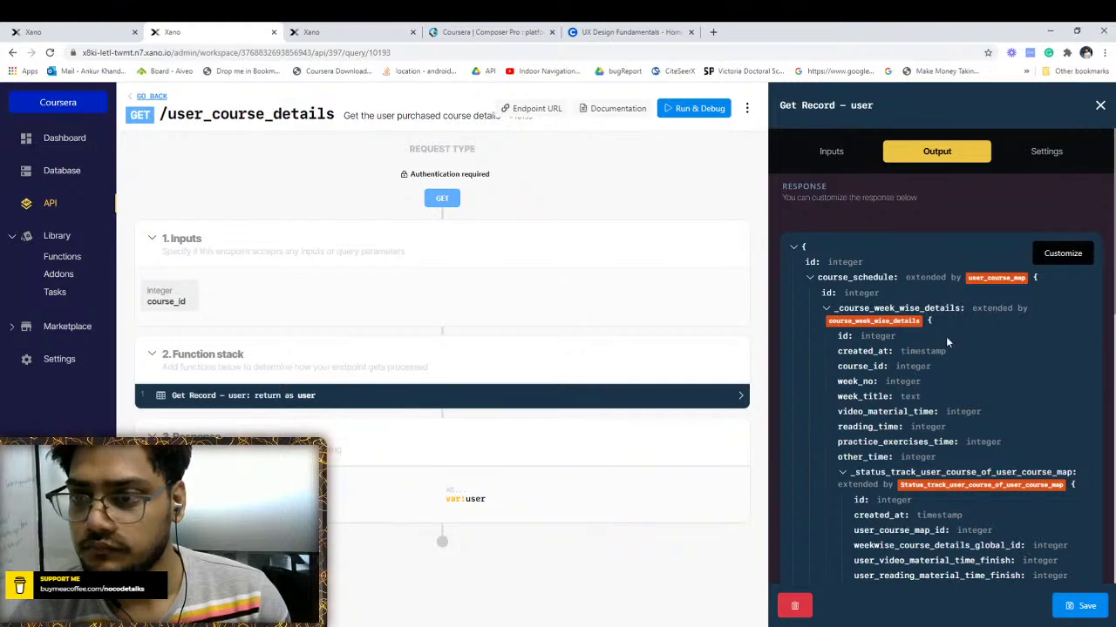
scroll(948, 342, down, 2)
click(944, 369)
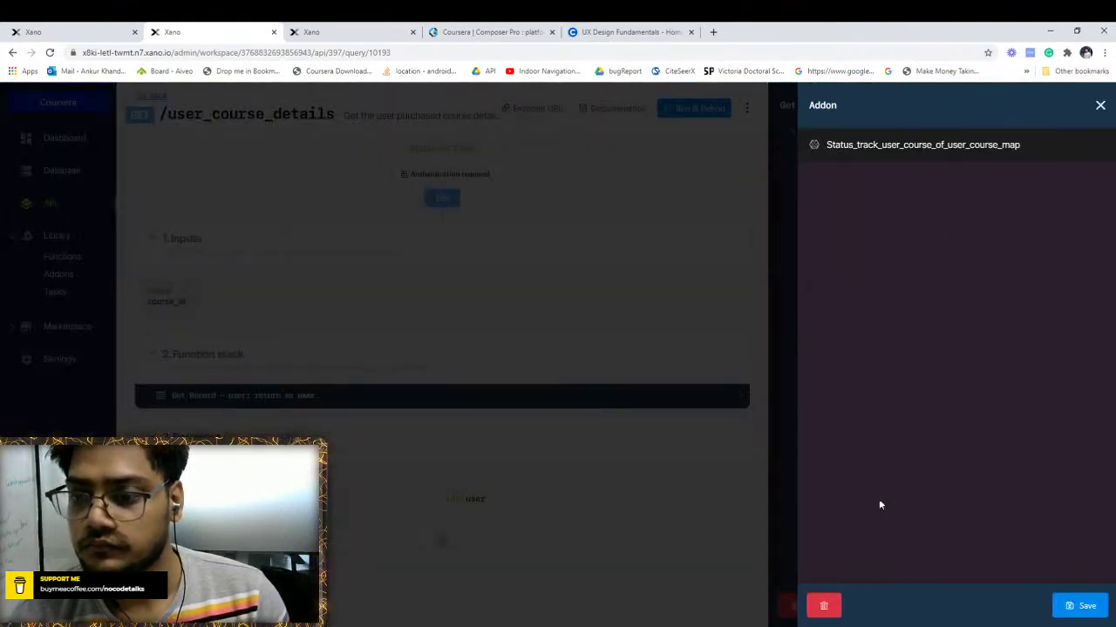
click(826, 606)
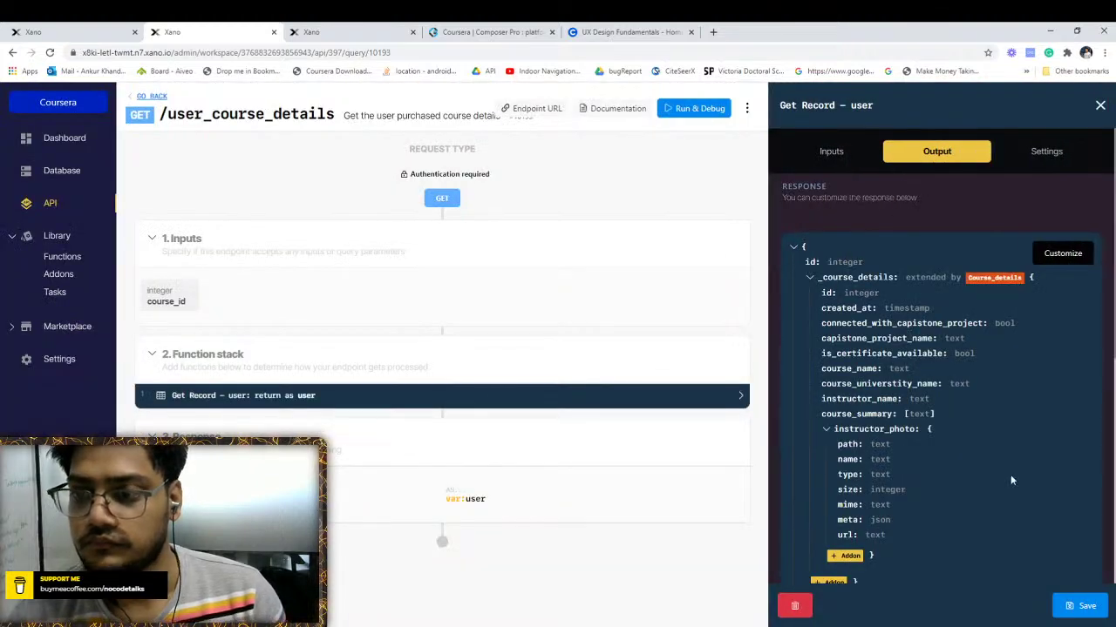
click(1083, 607)
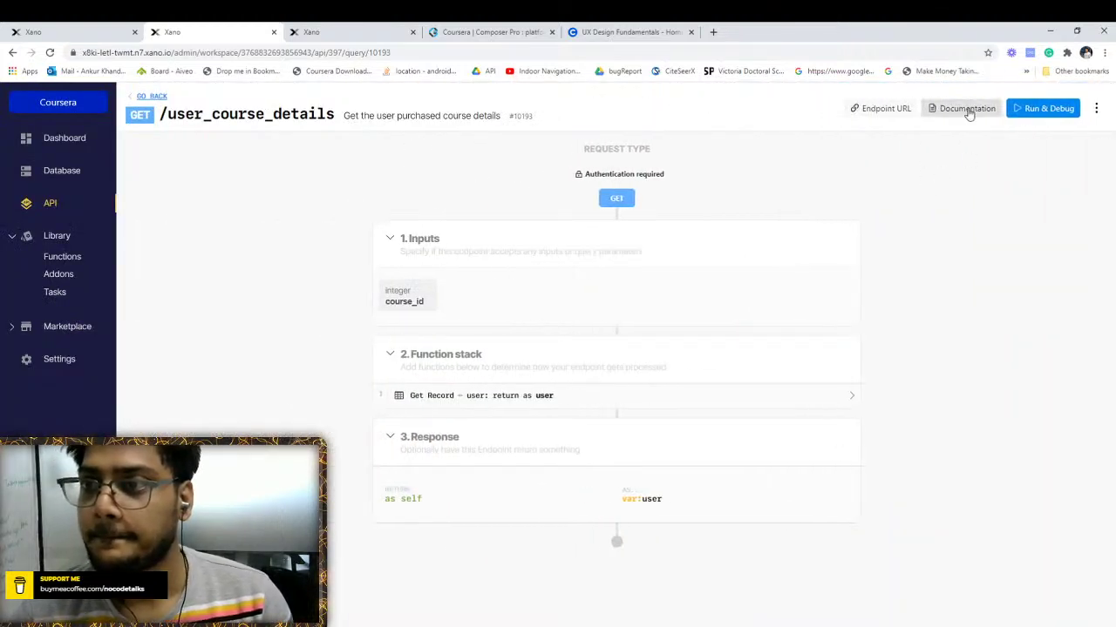
click(966, 108)
click(412, 31)
click(258, 27)
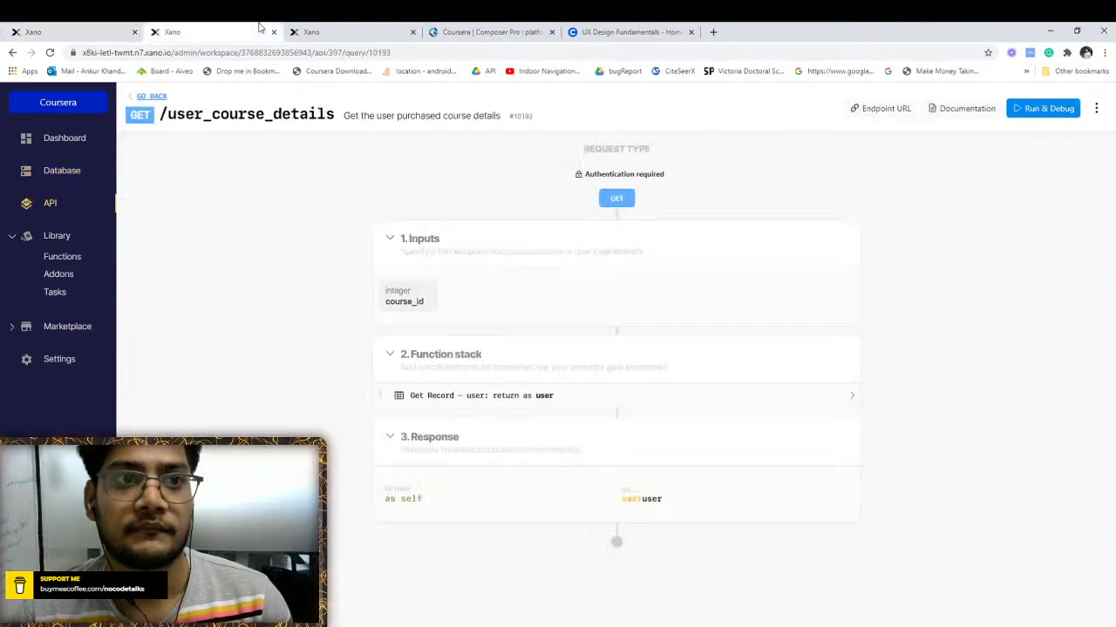
Re-run user_course_details with course_id 1
click(1037, 108)
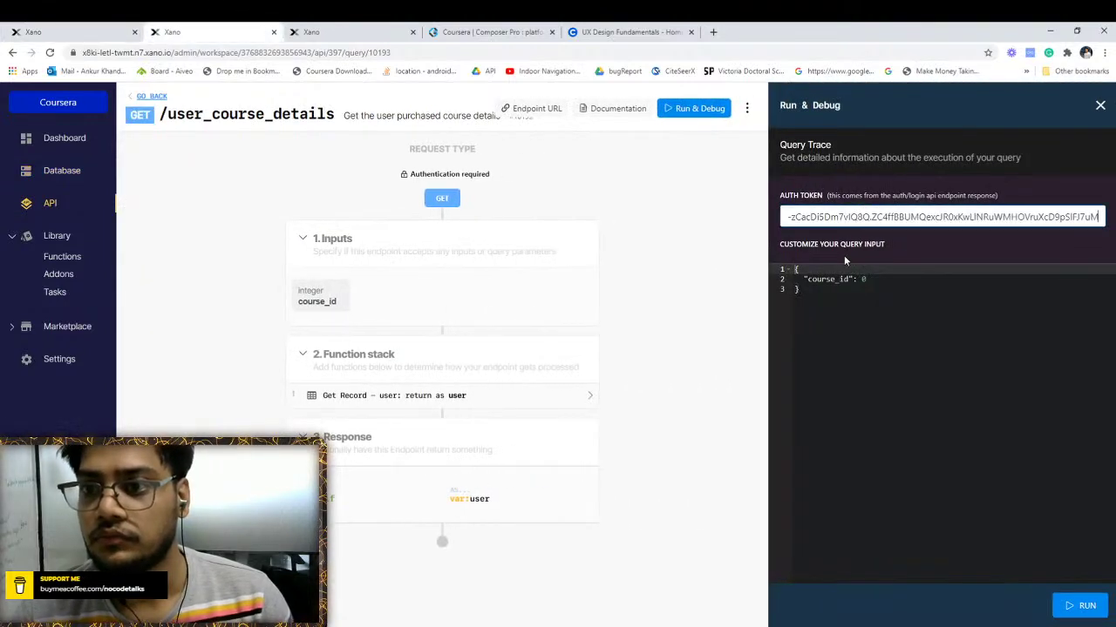
click(879, 275)
key(BackSpace)
text(1)
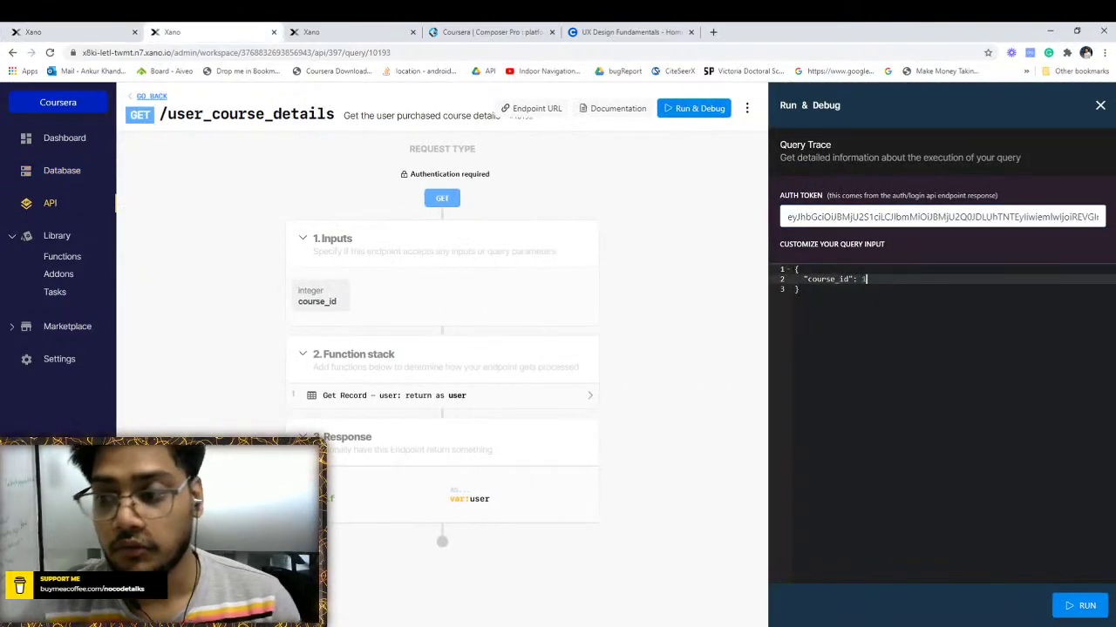
click(1078, 605)
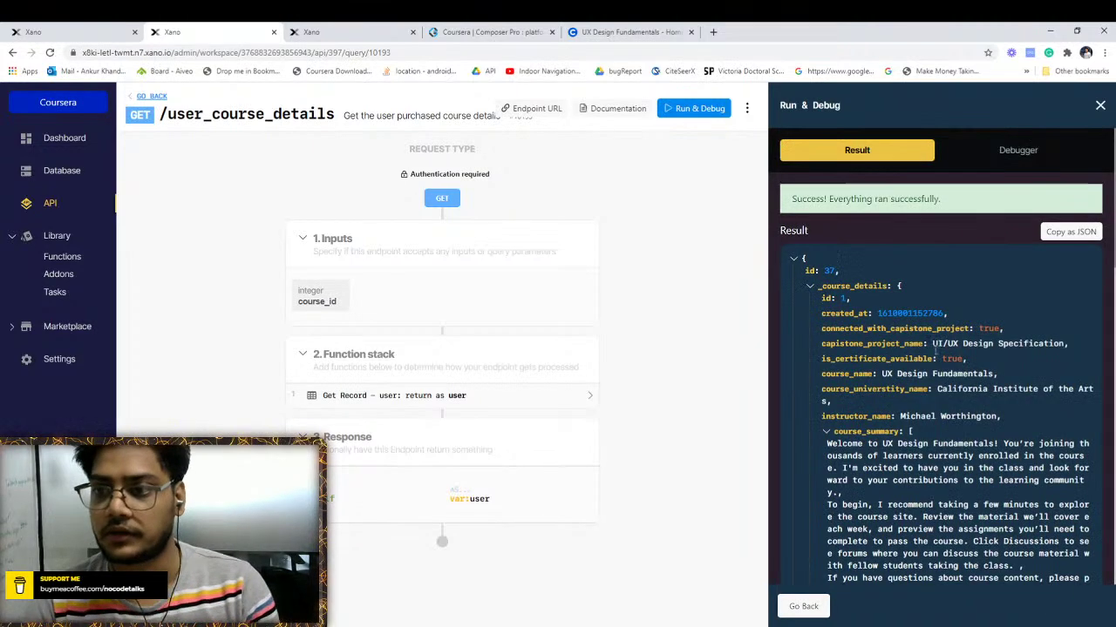
Collapse course_details and check the week-wise week_no and id values, then view Status_track_user_course
click(810, 286)
scroll(898, 355, down, 1)
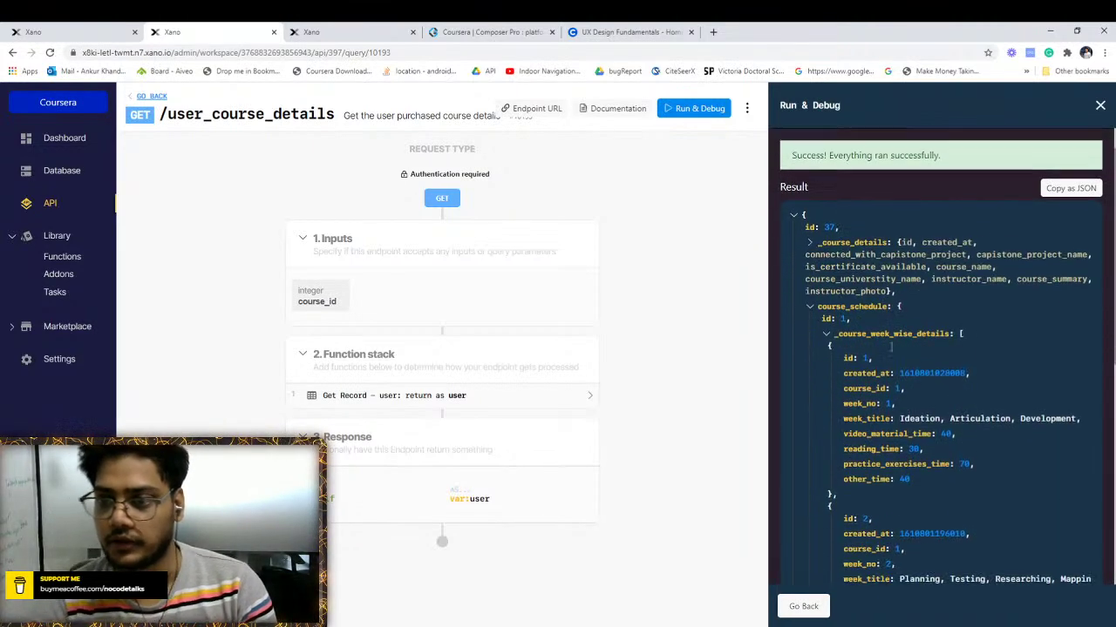
scroll(897, 349, down, 4)
scroll(904, 336, up, 2)
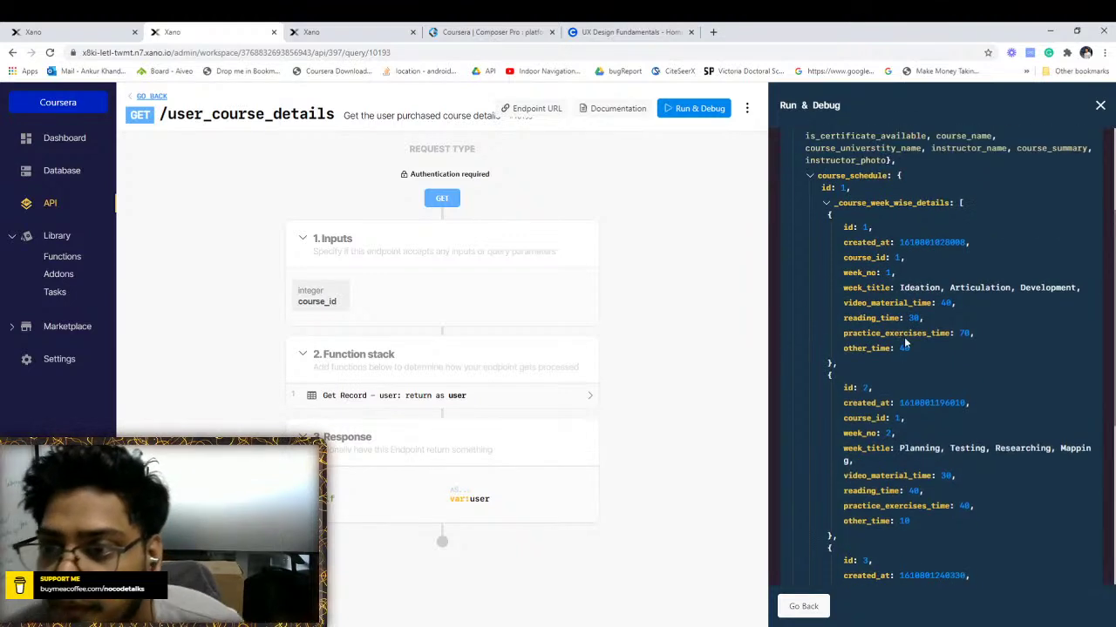
double_click(859, 272)
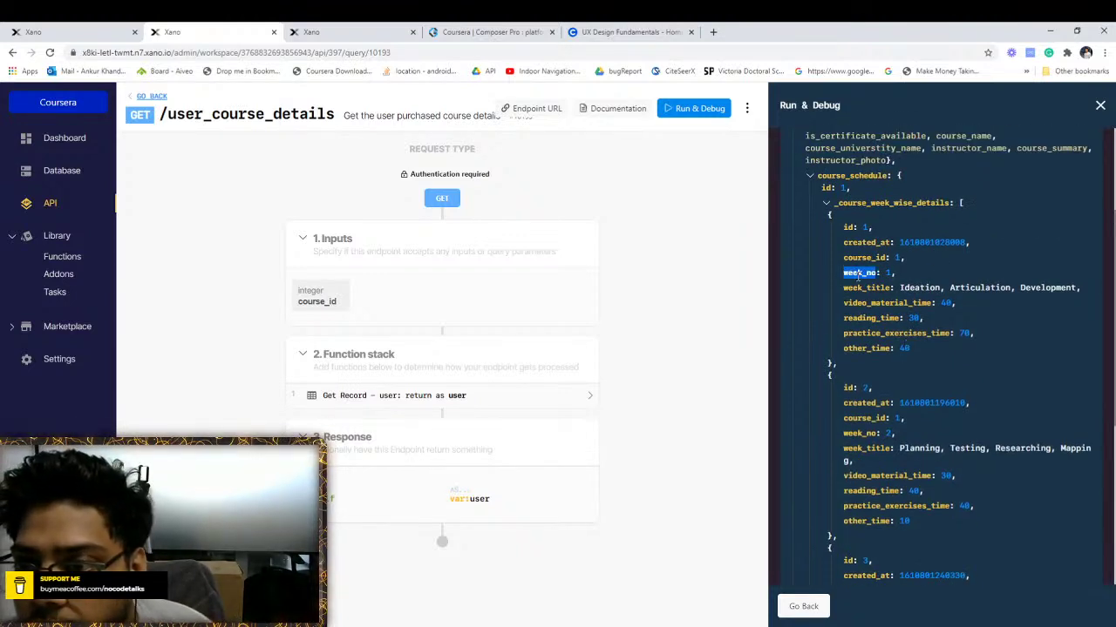
double_click(848, 228)
scroll(860, 359, down, 1)
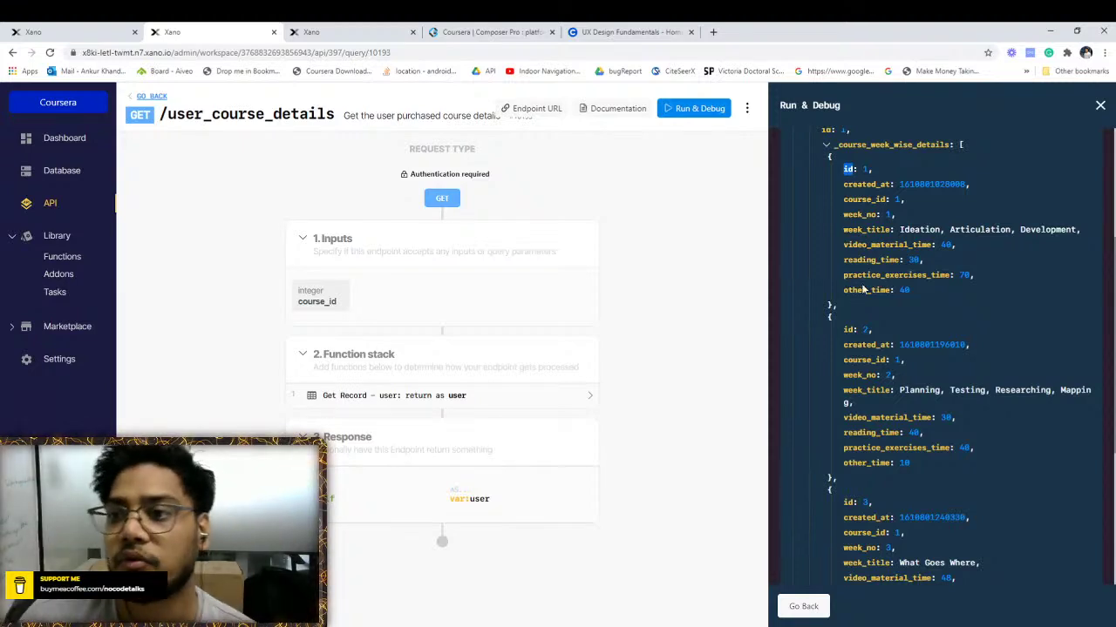
scroll(863, 289, up, 2)
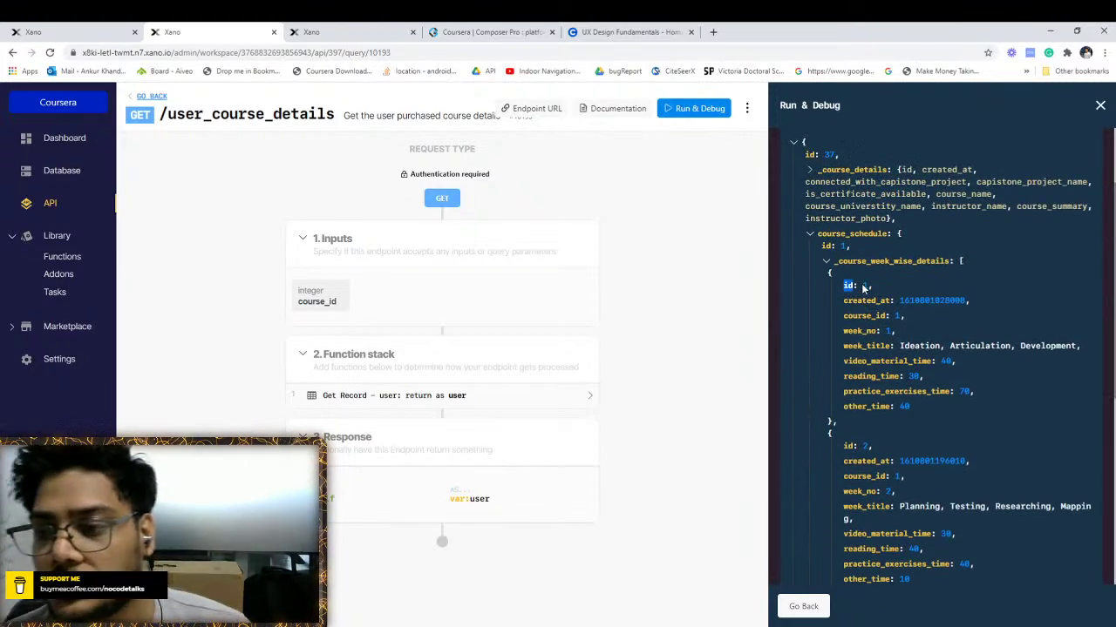
click(122, 28)
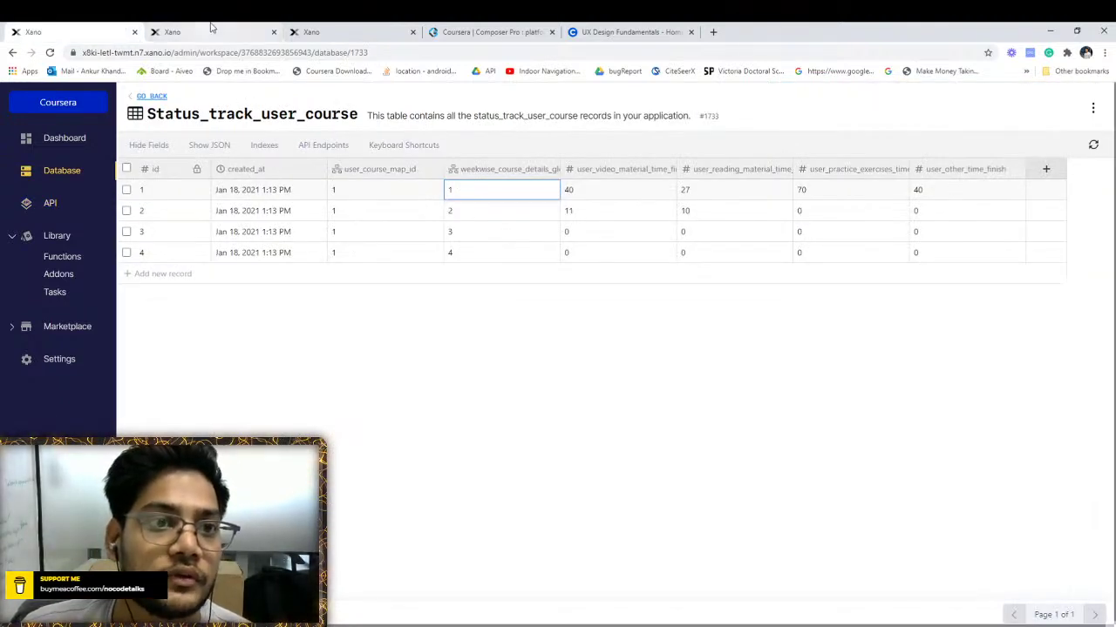
Open the settings of the Status_track_user_course_of_user_course_map addon
click(210, 27)
click(336, 31)
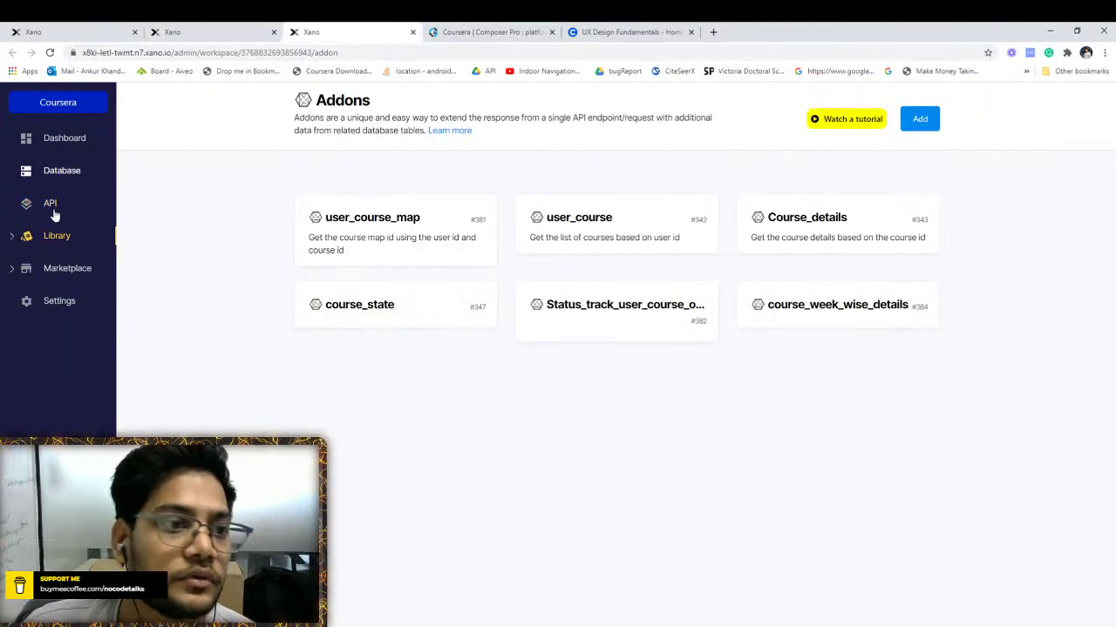
click(579, 307)
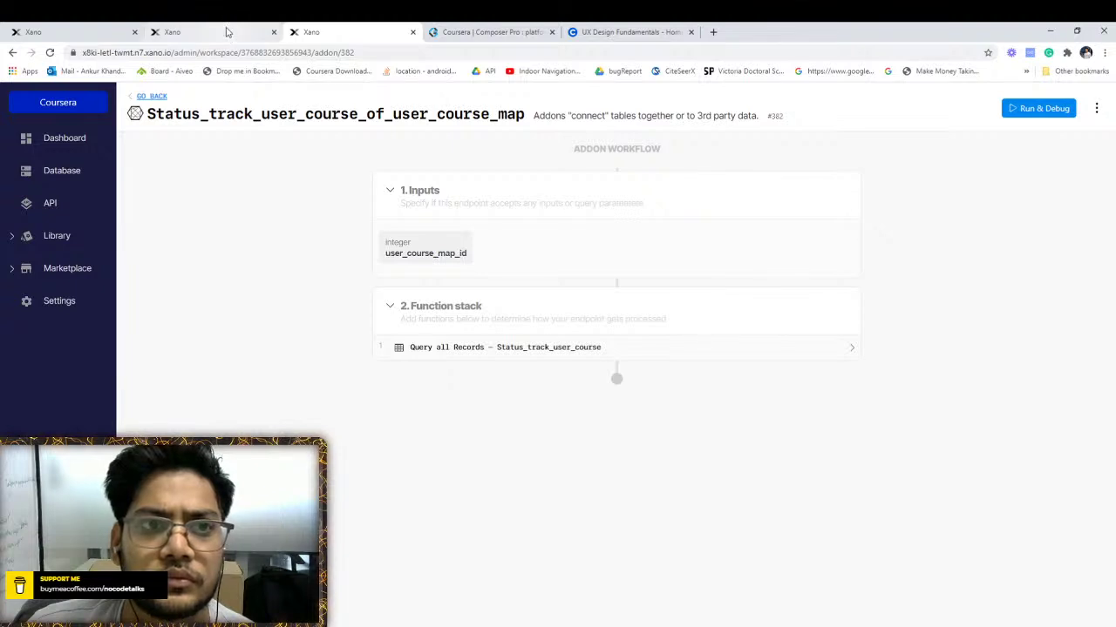
click(1096, 109)
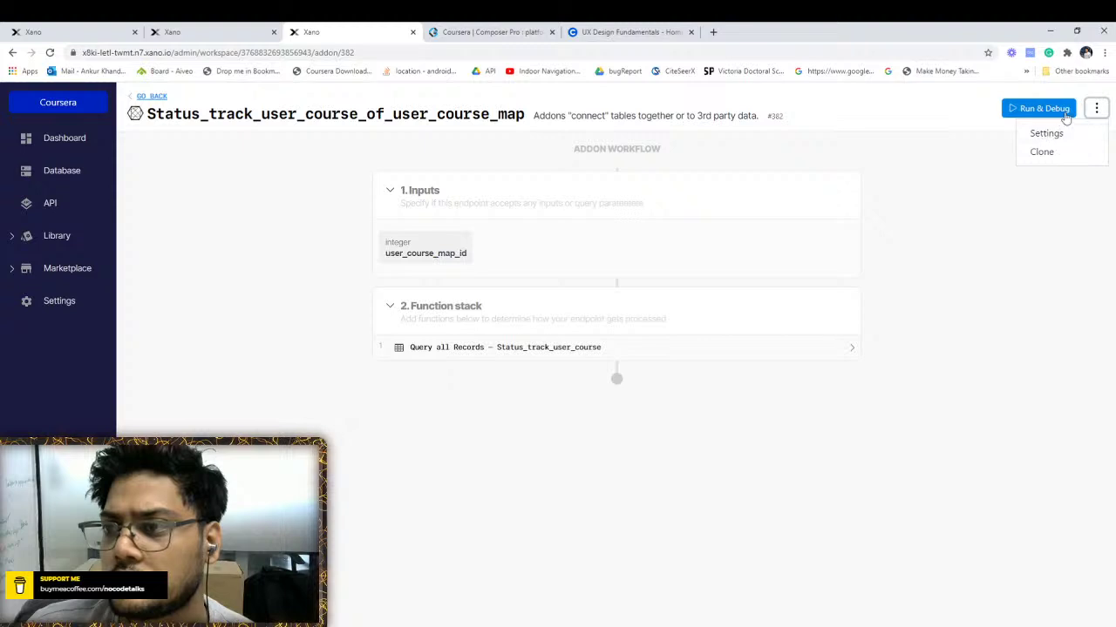
click(1096, 110)
click(1096, 110)
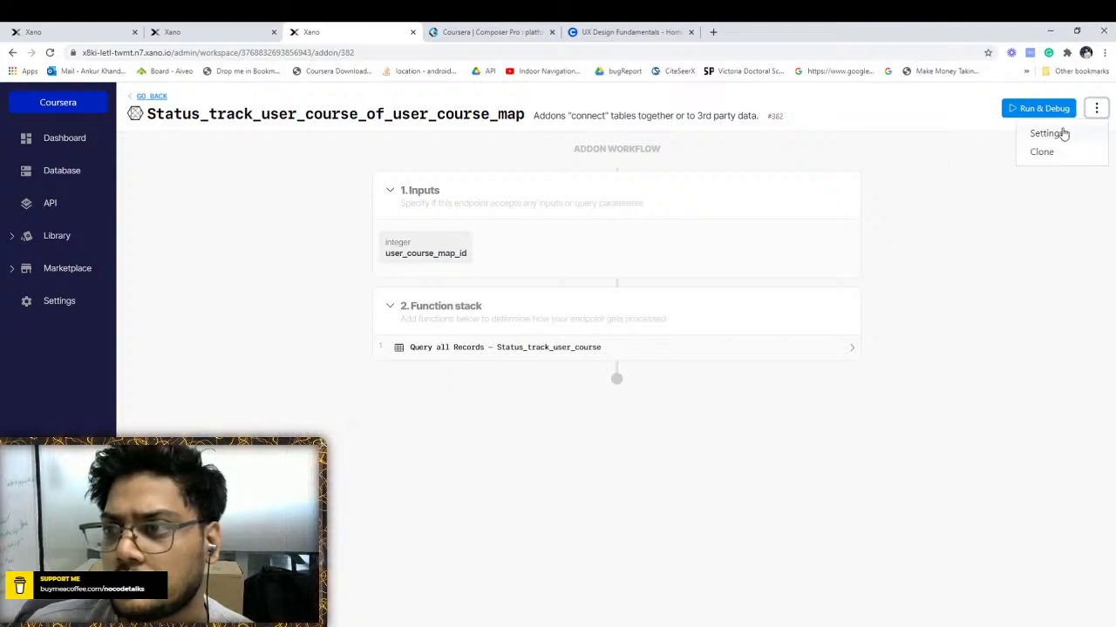
click(1058, 133)
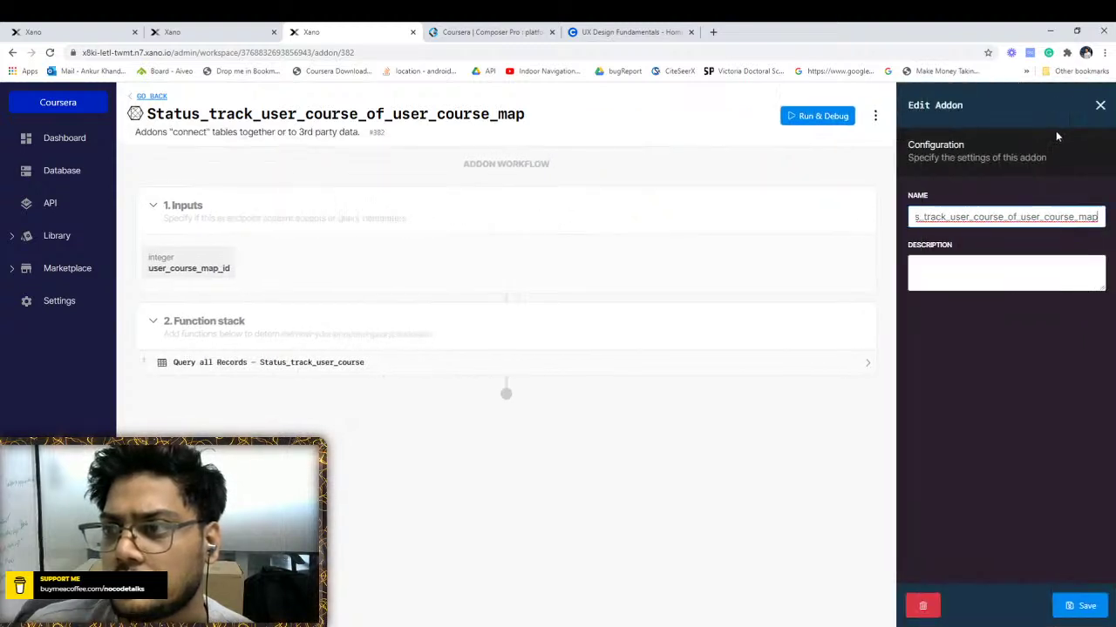
Delete the addon by pasting its name into the confirmation field and confirming
click(922, 606)
double_click(1002, 290)
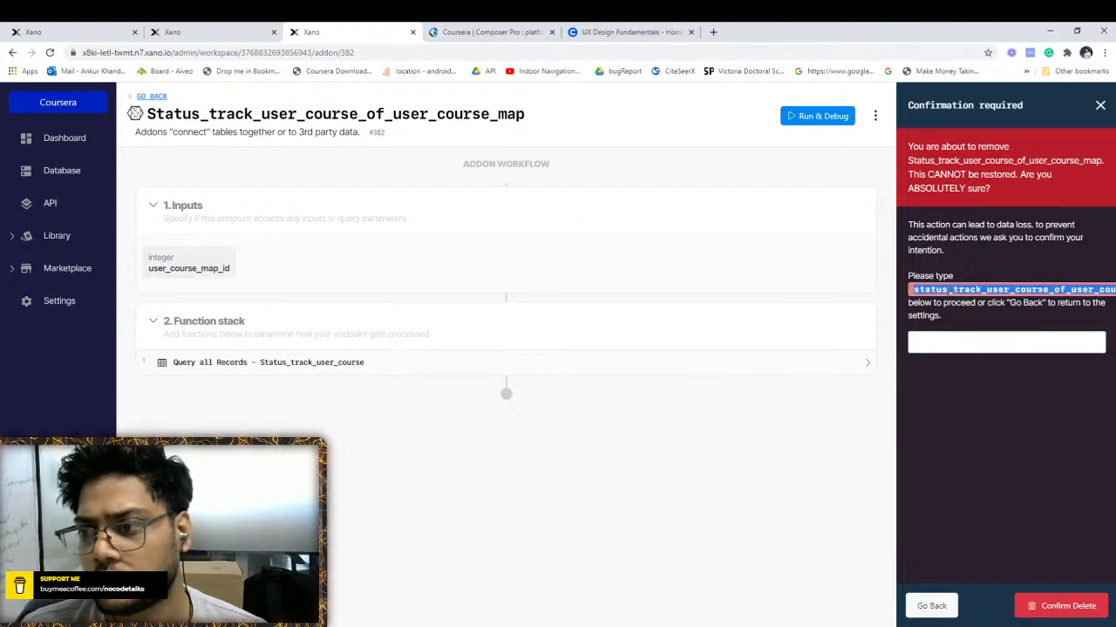
key(ctrl+c)
click(1003, 342)
key(ctrl+v)
click(925, 606)
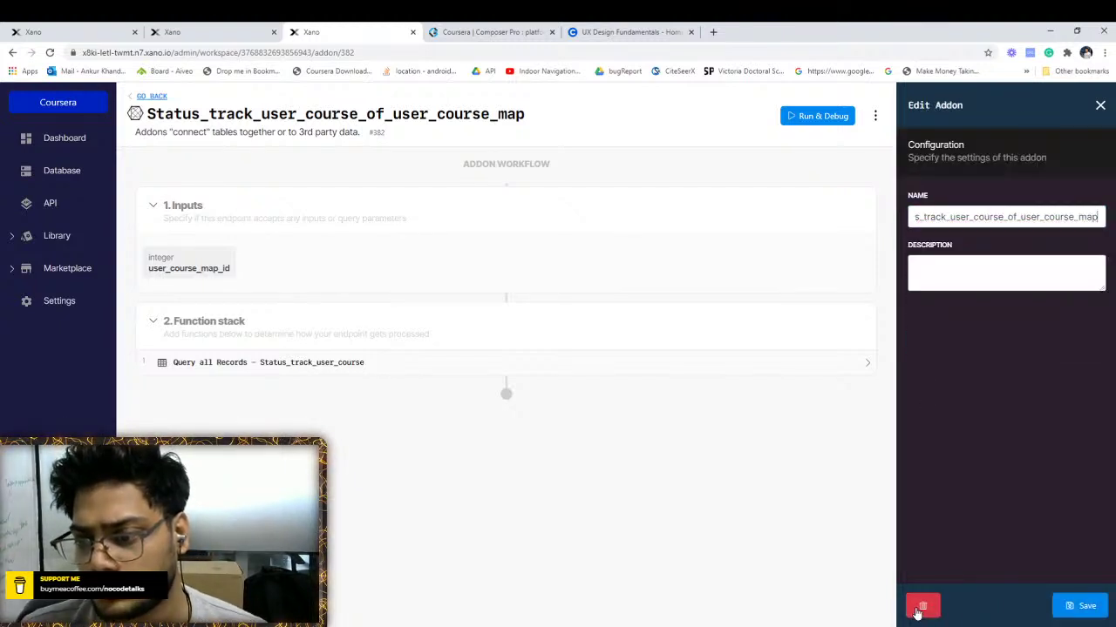
click(923, 606)
click(955, 342)
key(ctrl+v)
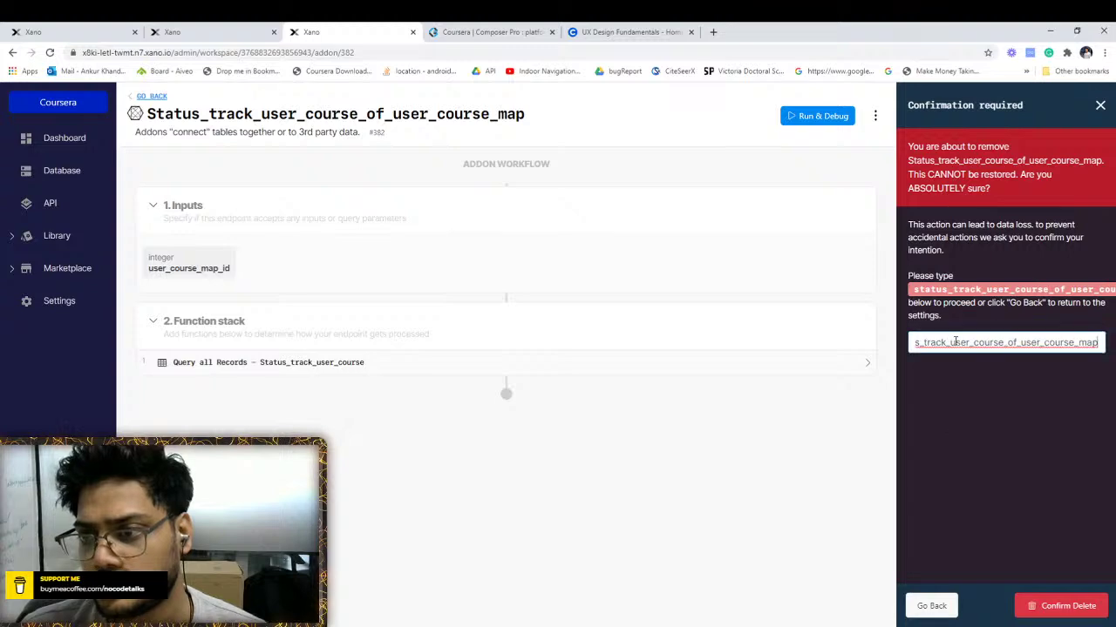
click(1066, 604)
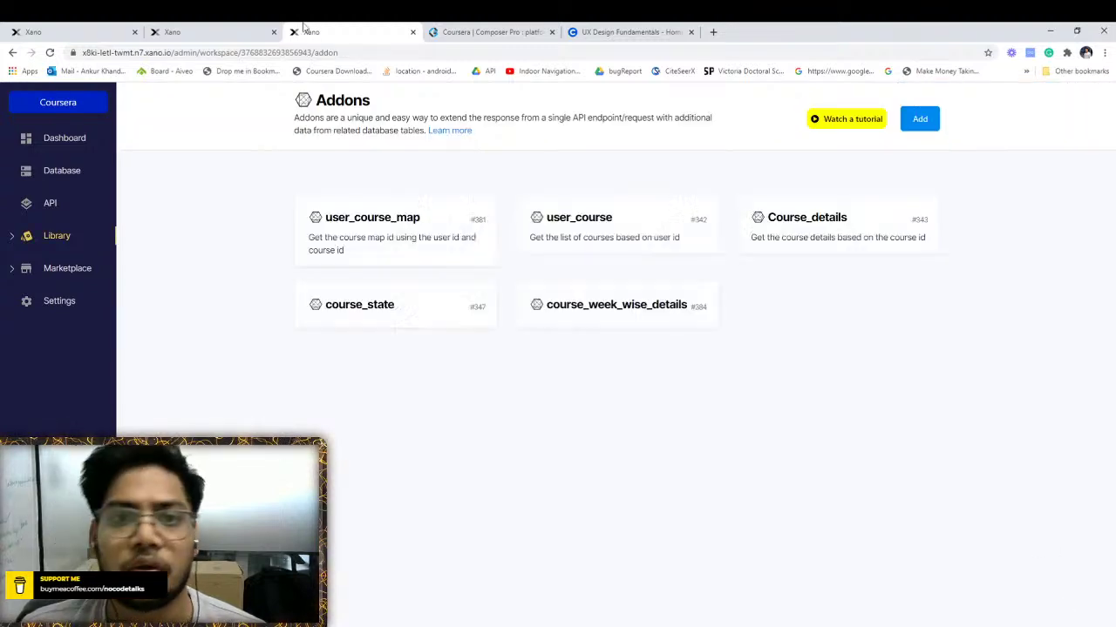
click(174, 30)
click(78, 32)
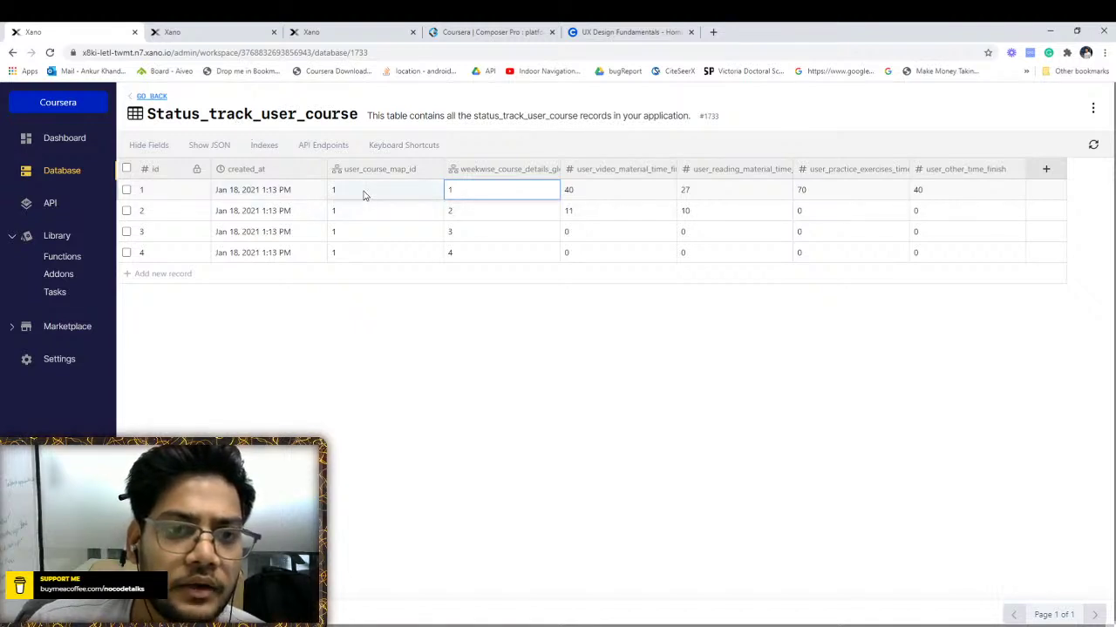
Check row 1's user_course_map_id in Status_track_user_course, then return to the endpoint
click(404, 192)
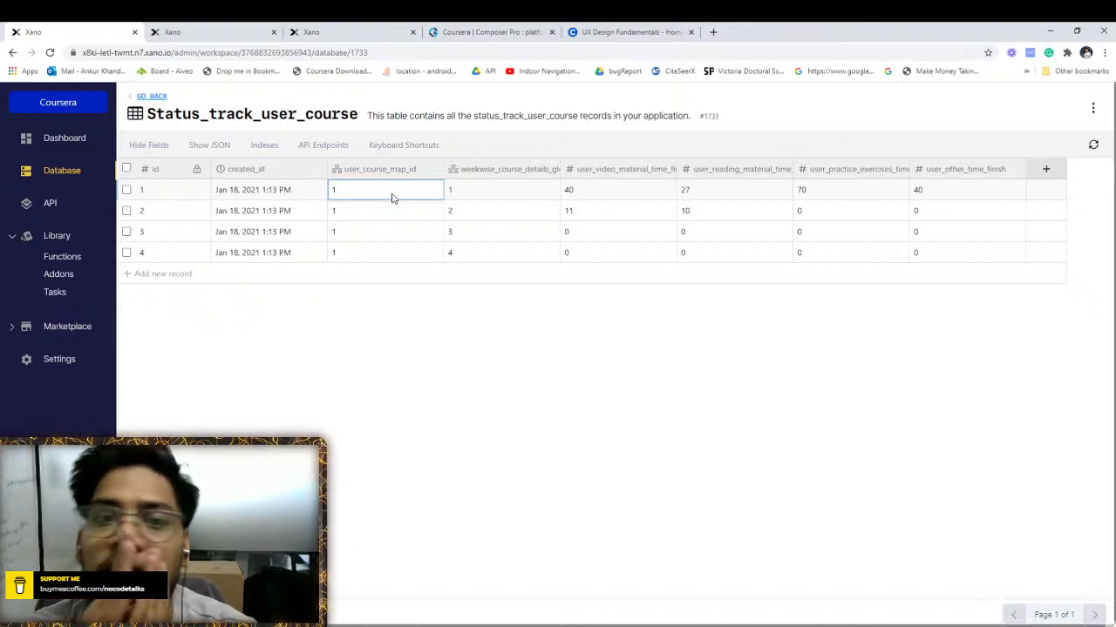
click(177, 33)
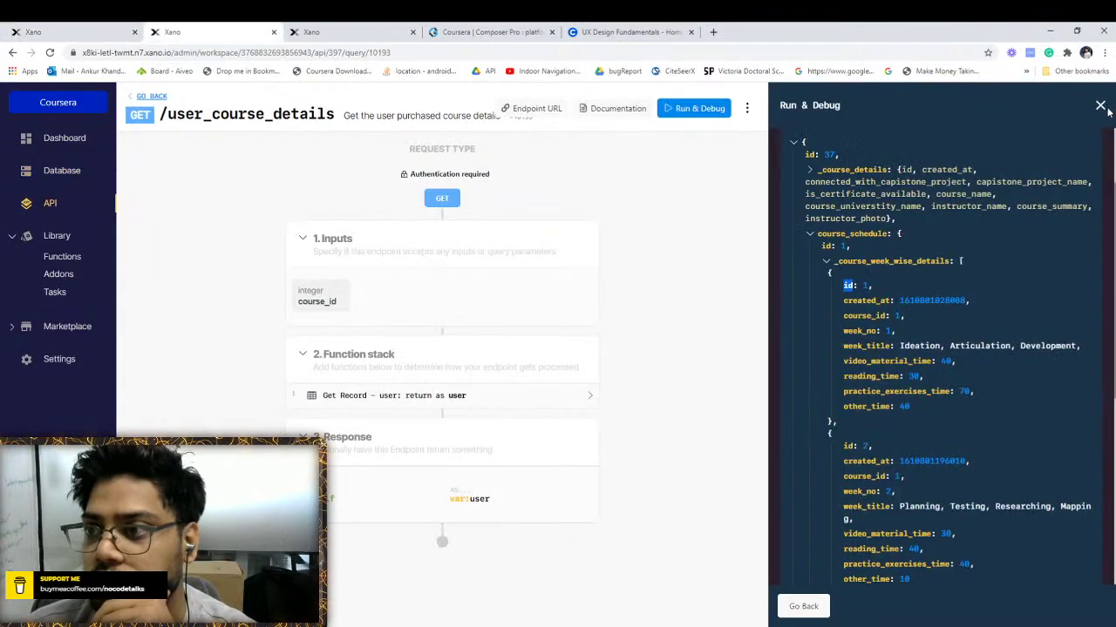
Create a new Single Item addon on the week-wise details using Status_track_user_course
click(1100, 105)
click(659, 393)
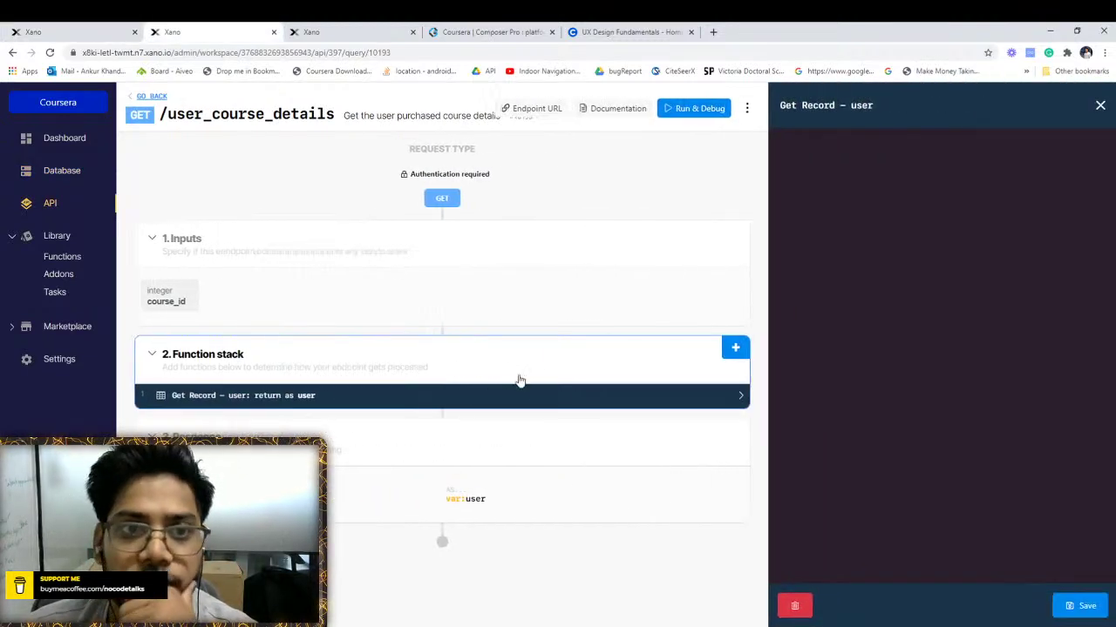
click(936, 151)
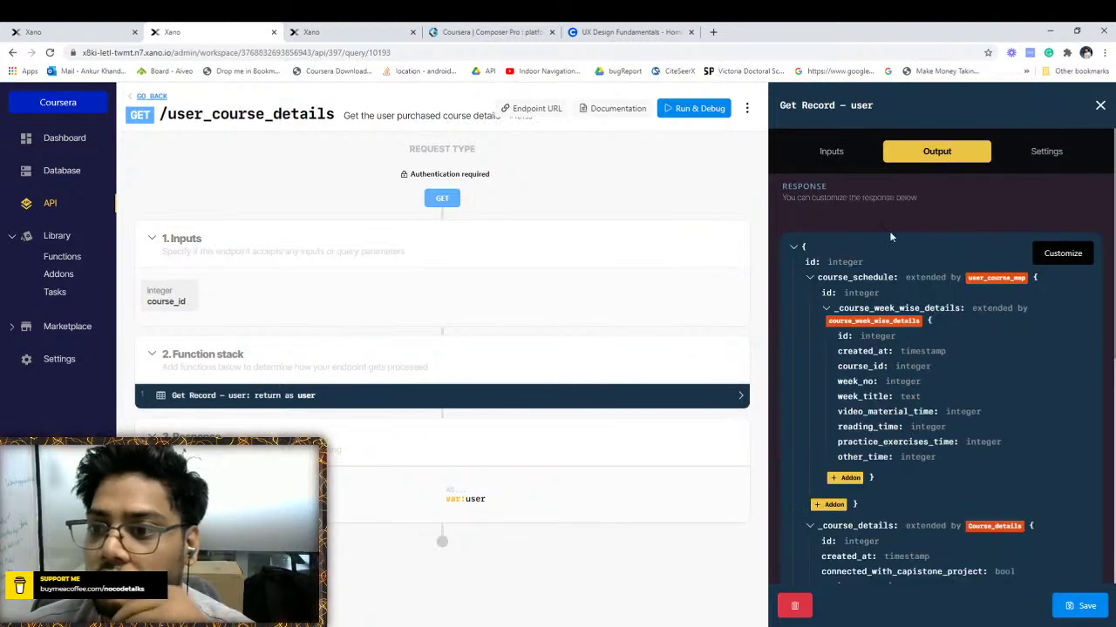
click(845, 478)
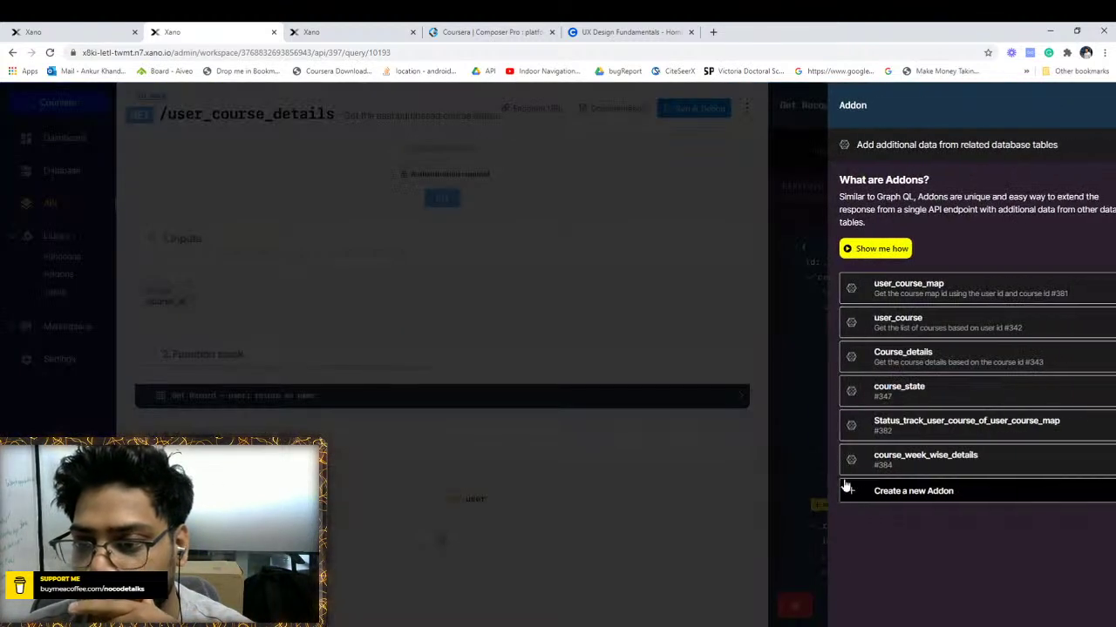
click(872, 491)
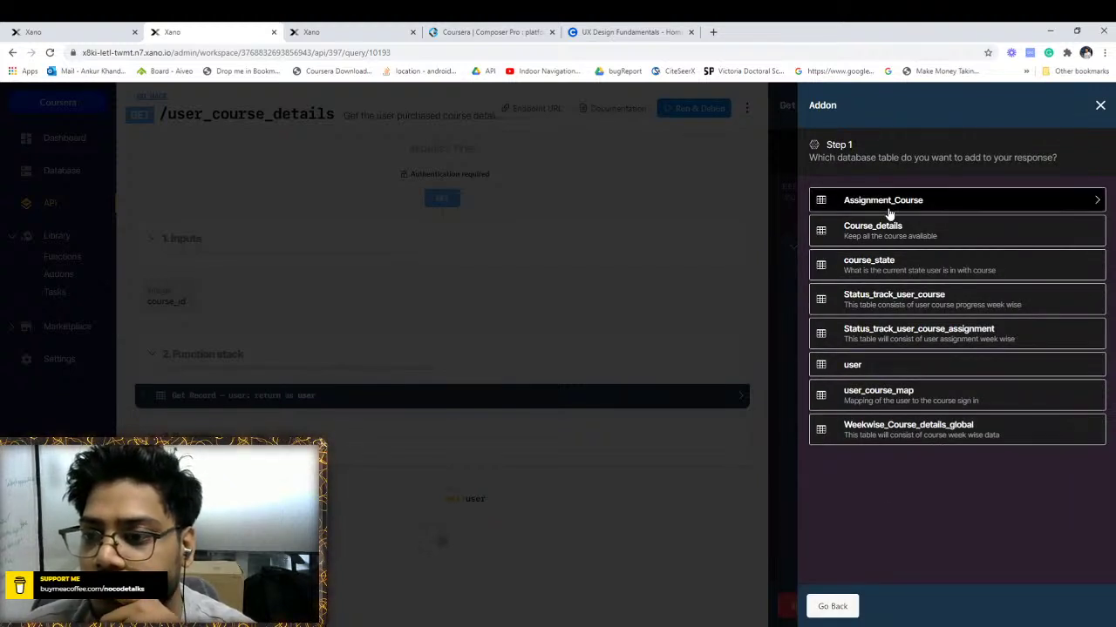
click(880, 311)
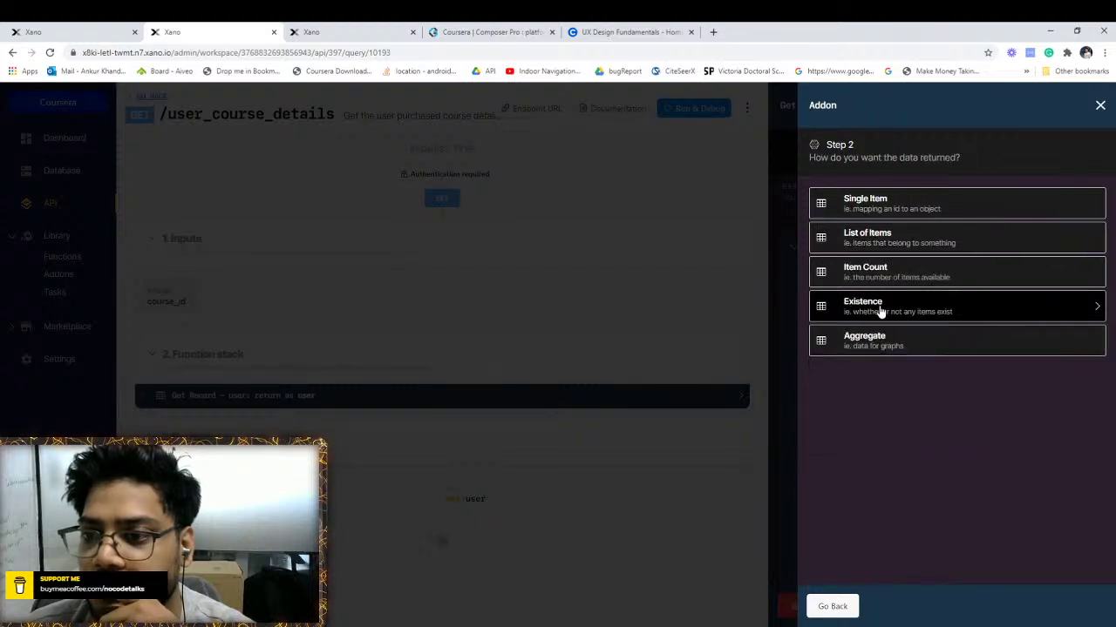
click(884, 211)
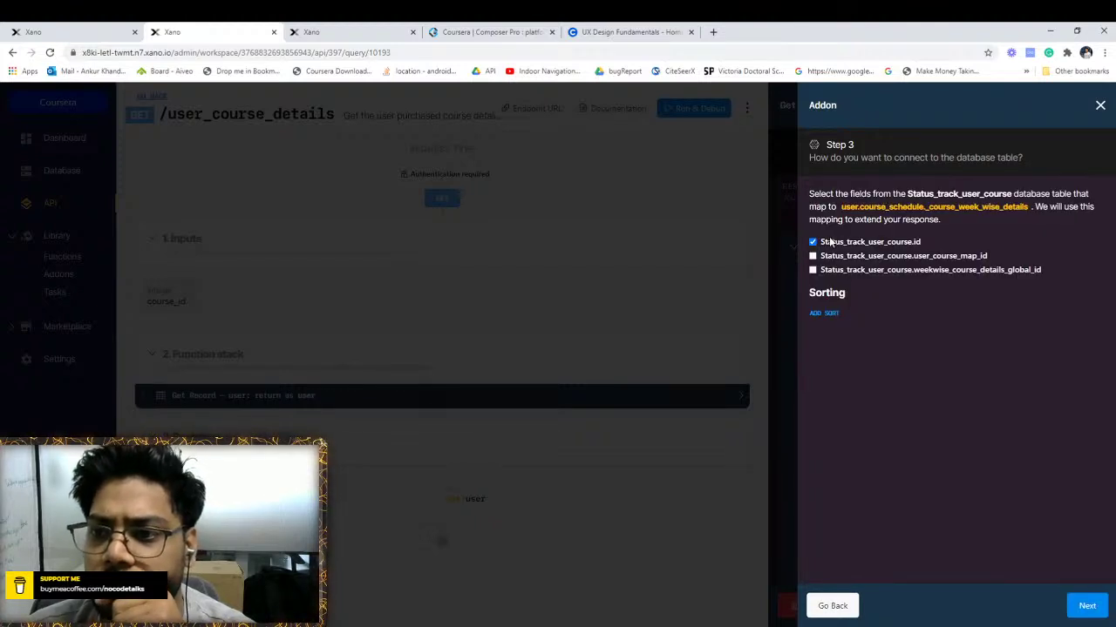
Map the addon by user_course_map_id and weekwise_course_details_global_id instead of id
click(813, 243)
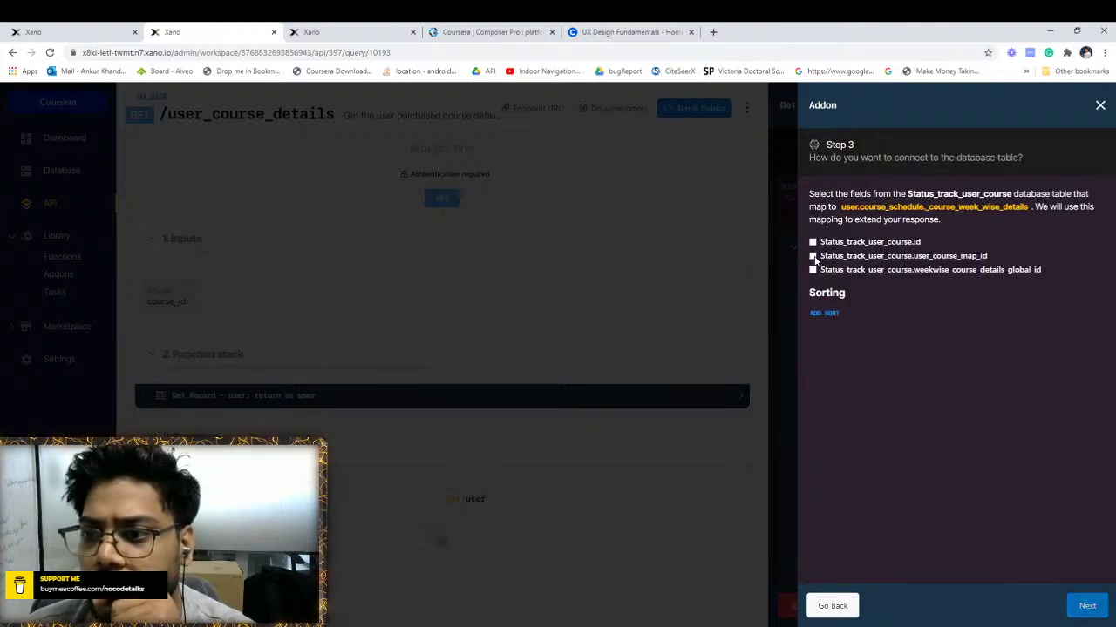
click(813, 256)
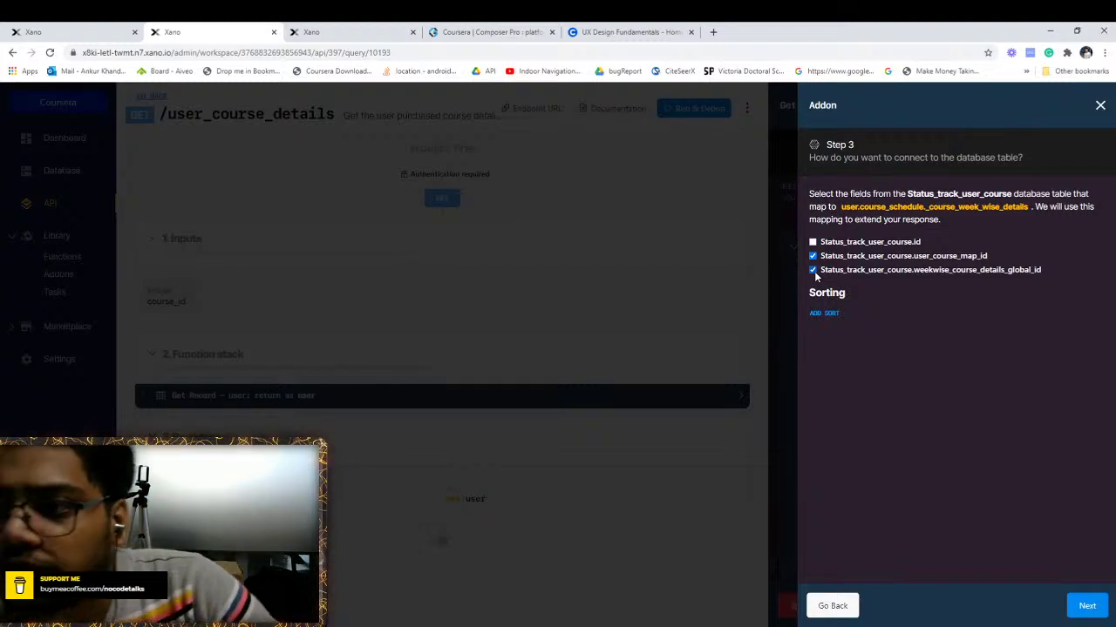
click(127, 27)
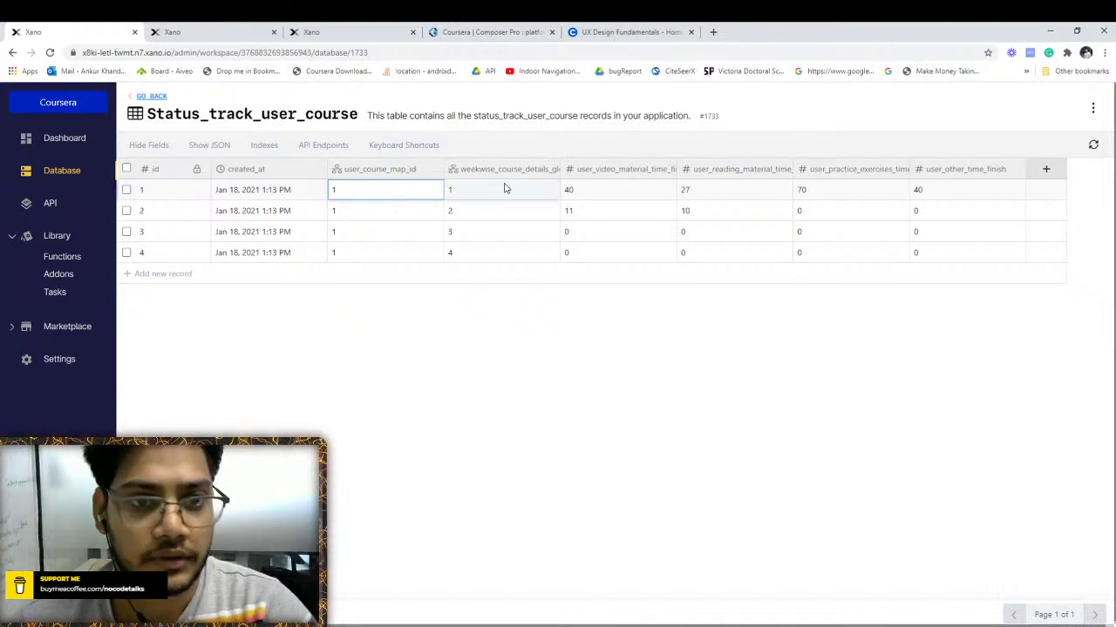
click(230, 30)
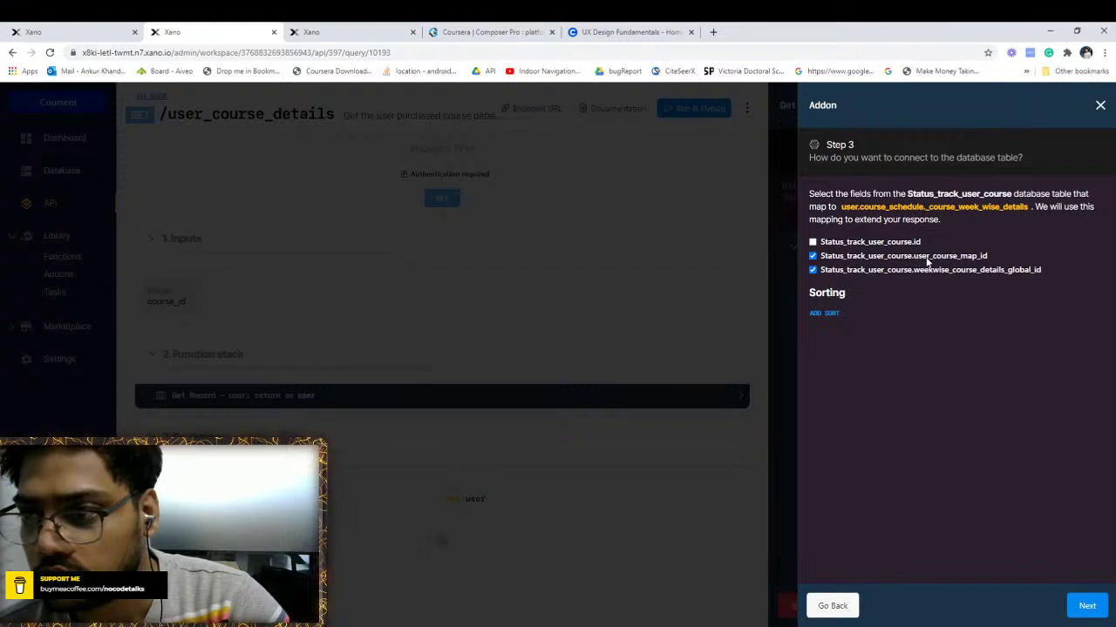
click(82, 32)
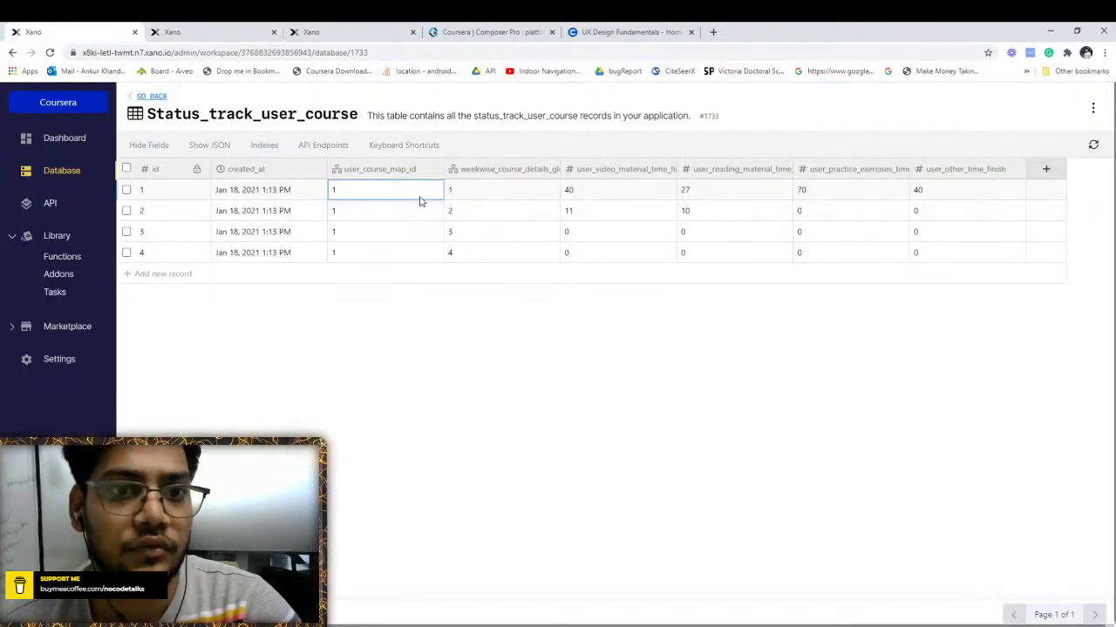
click(199, 30)
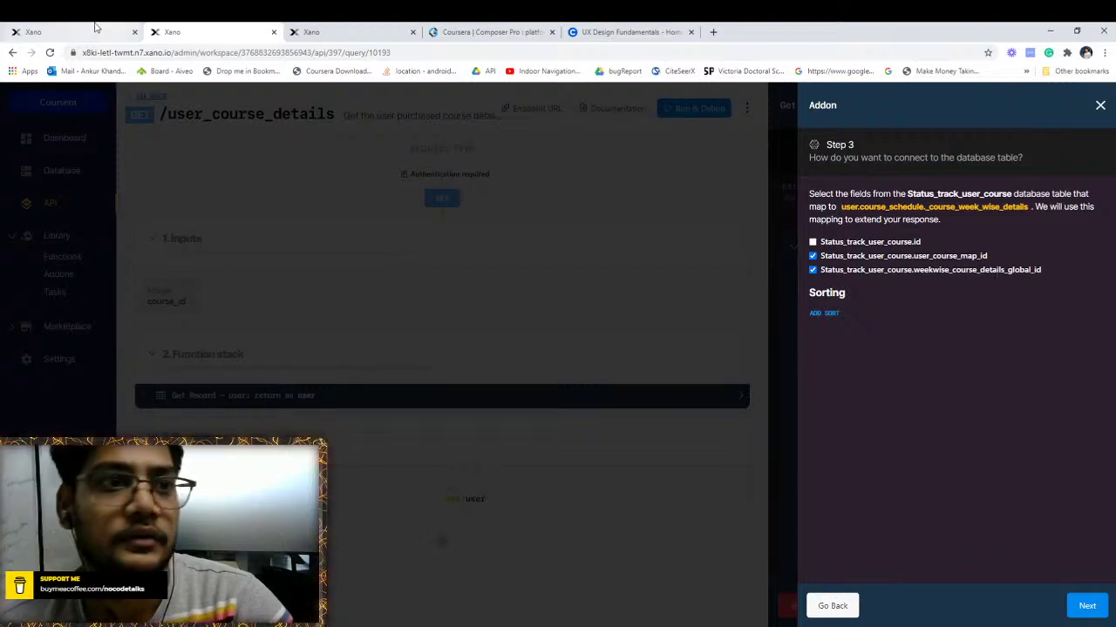
click(83, 31)
click(150, 30)
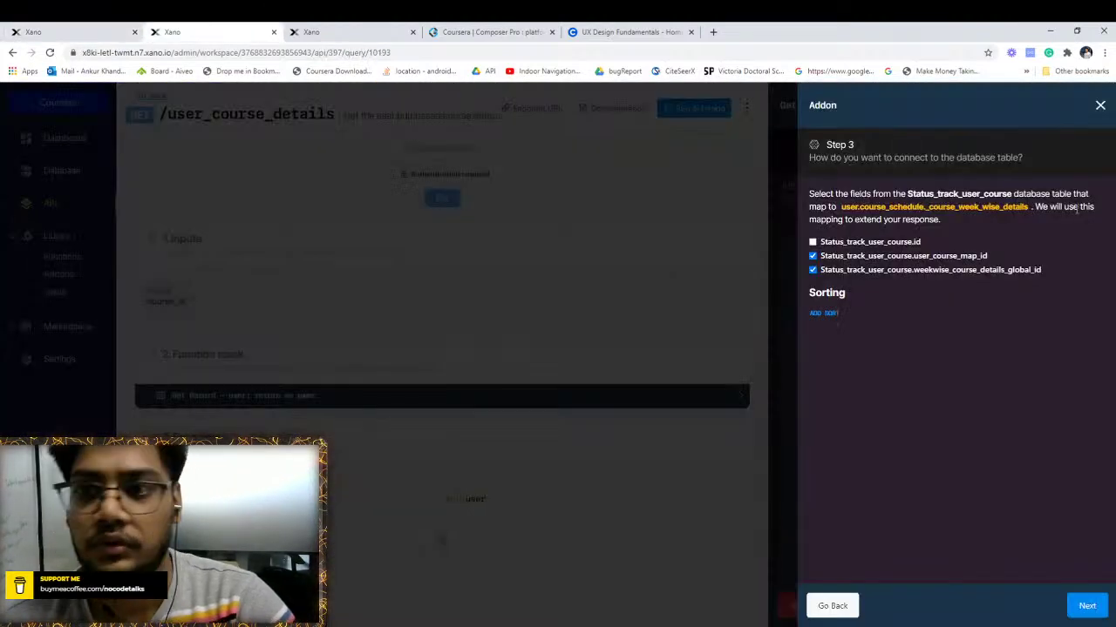
click(1086, 608)
click(864, 219)
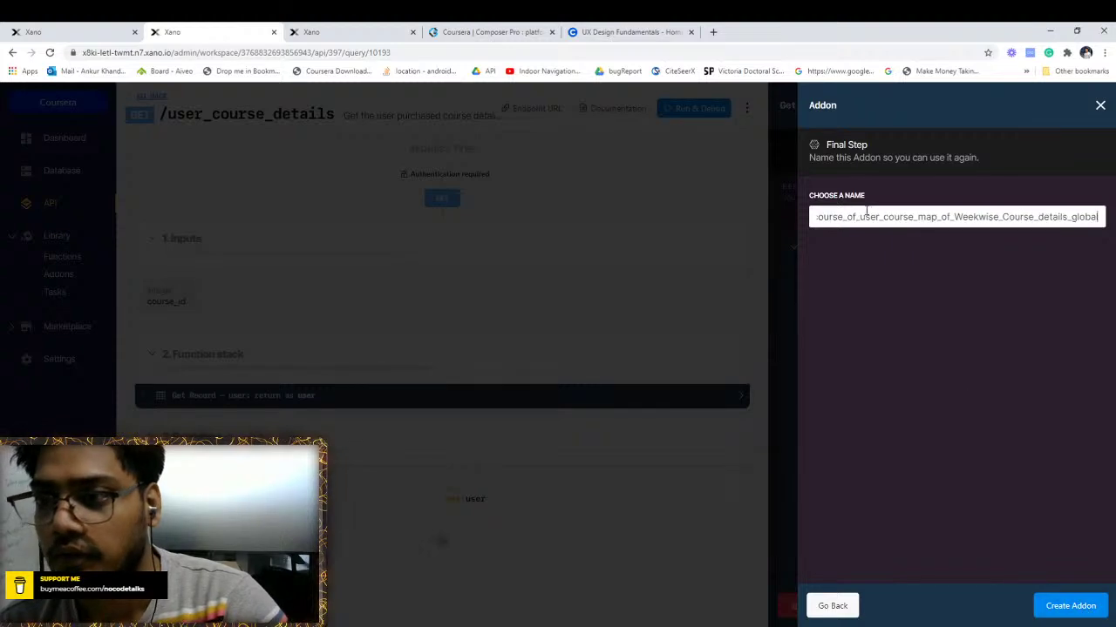
Replace the old addon name with week_media and create the addon
double_click(968, 218)
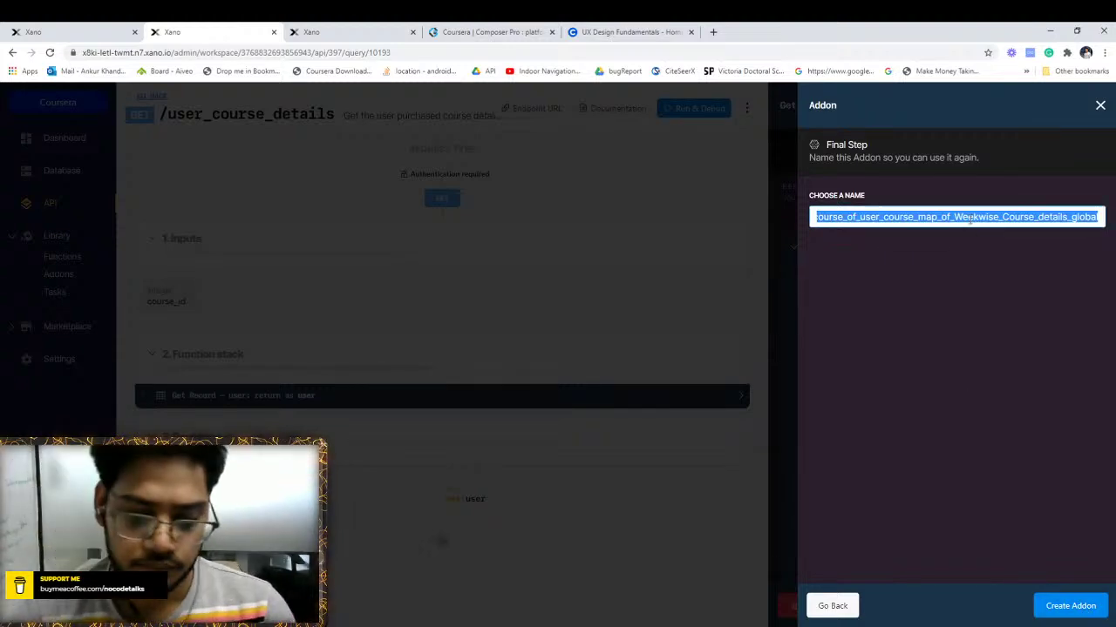
key(BackSpace)
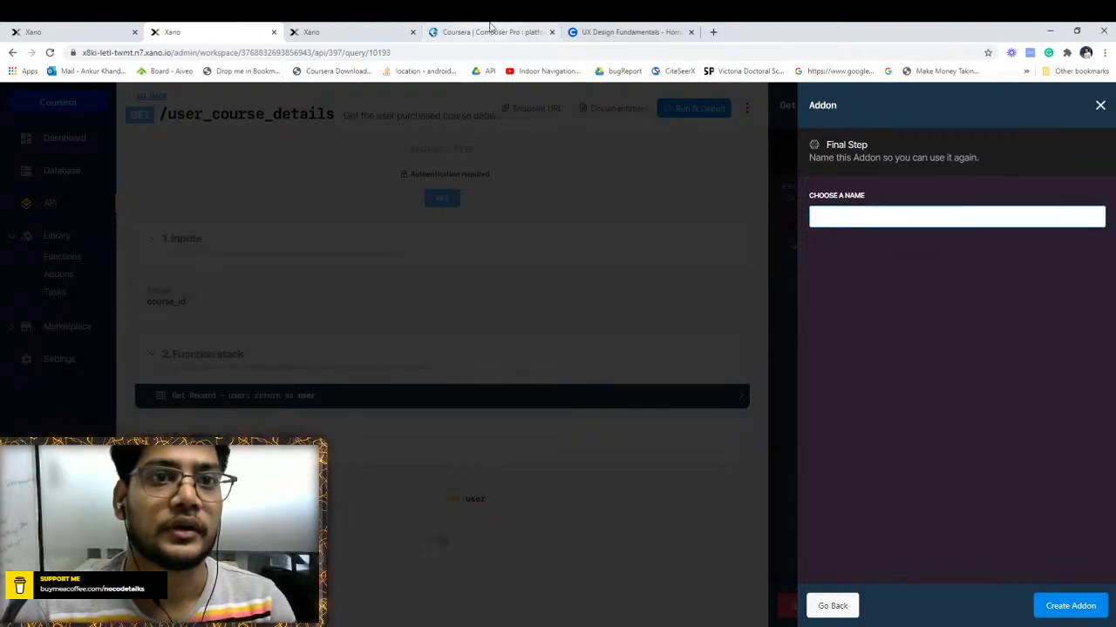
click(327, 29)
click(433, 29)
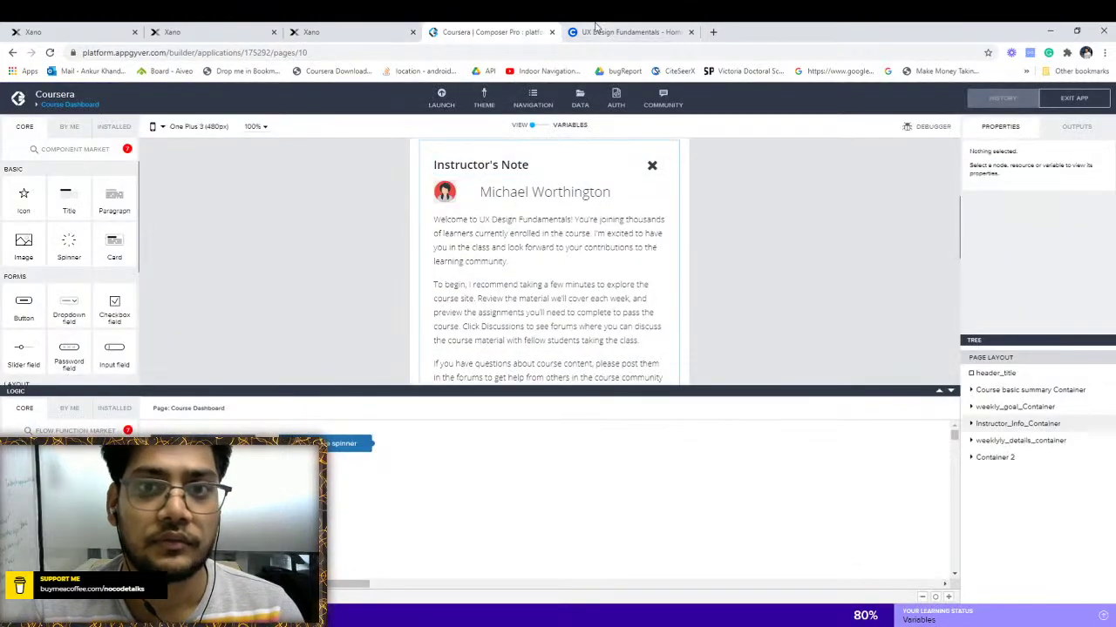
click(596, 31)
scroll(310, 286, up, 5)
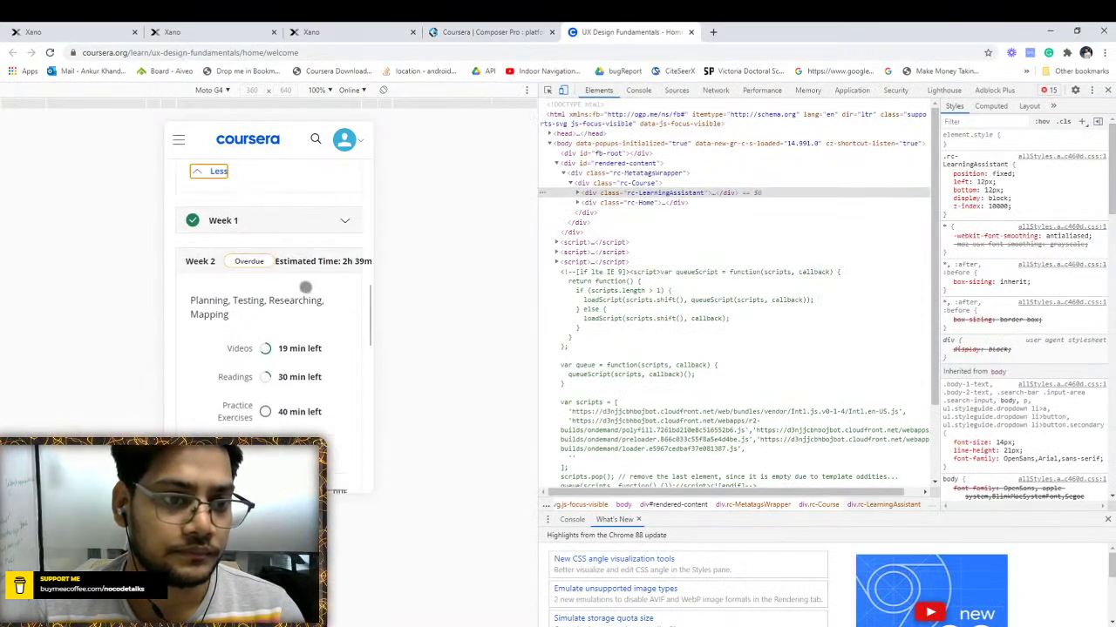
scroll(305, 292, down, 2)
click(226, 31)
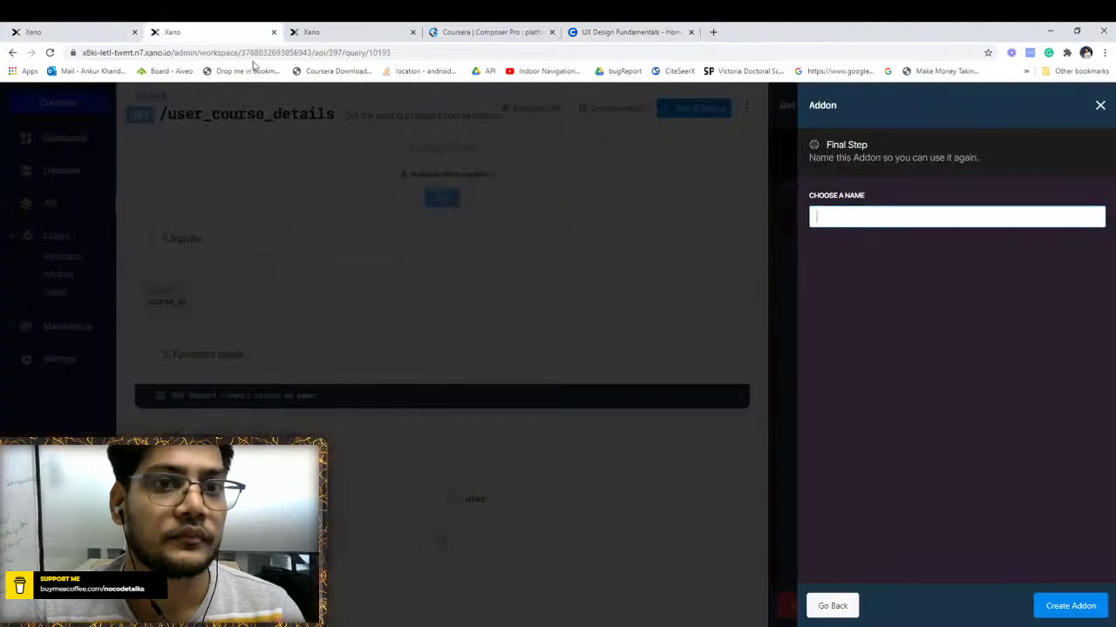
text(w)
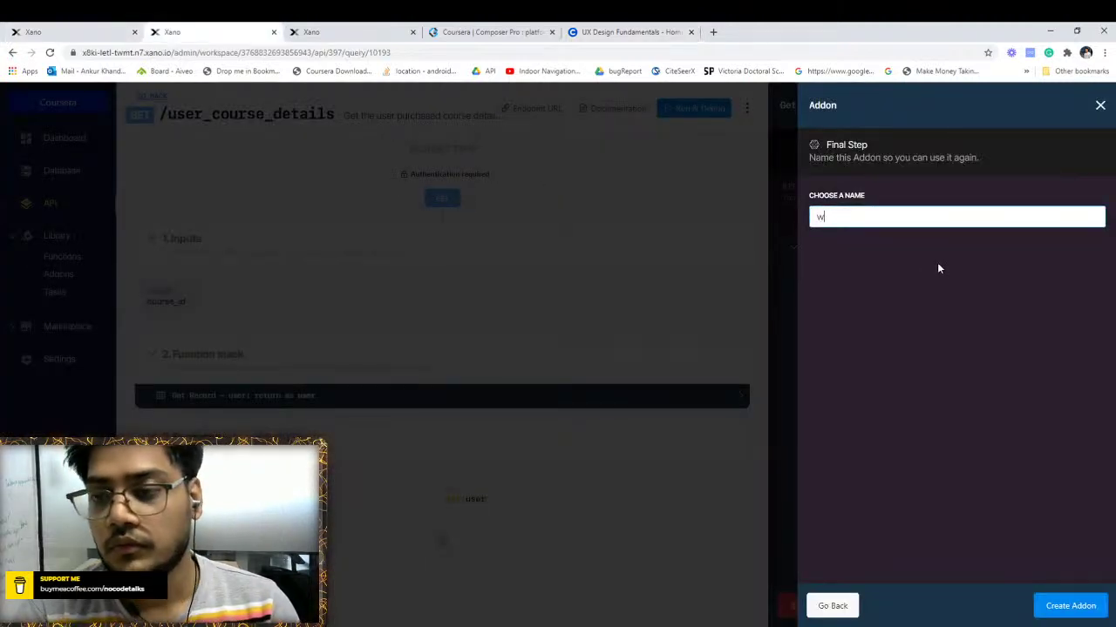
text(eek)
key(BackSpace)
key(BackSpace)
key(BackSpace)
key(BackSpace)
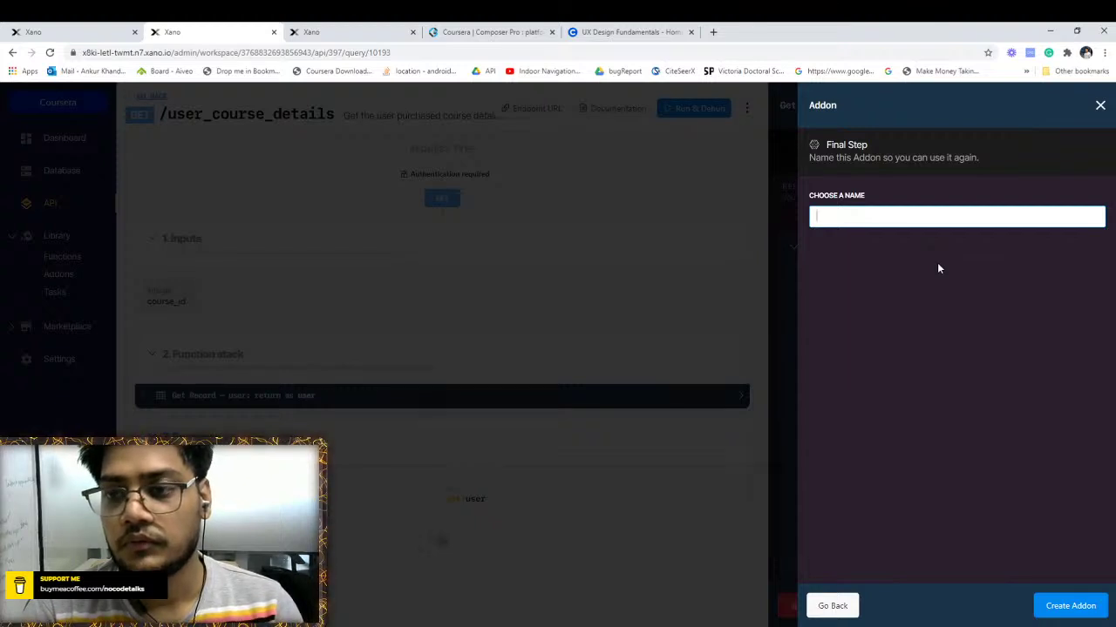
text(week_medi)
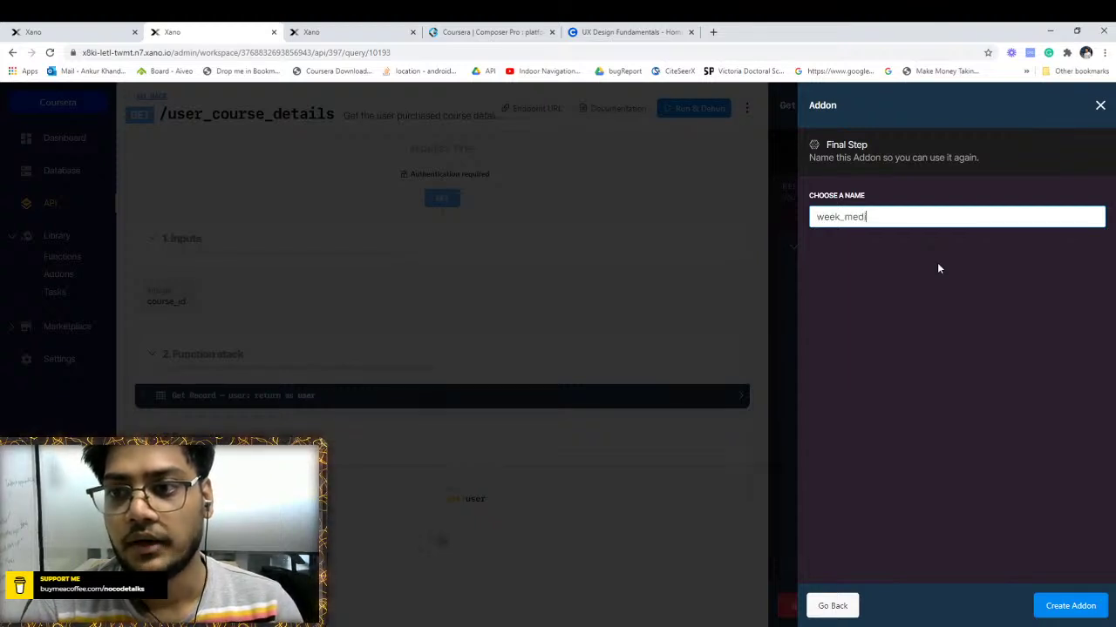
text(a)
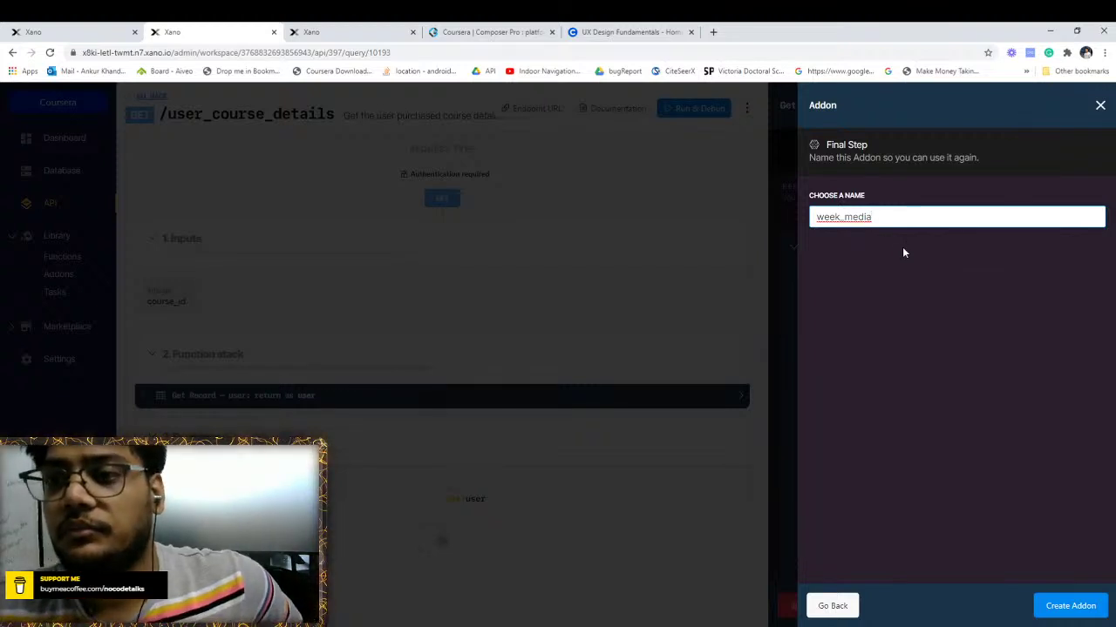
click(1050, 607)
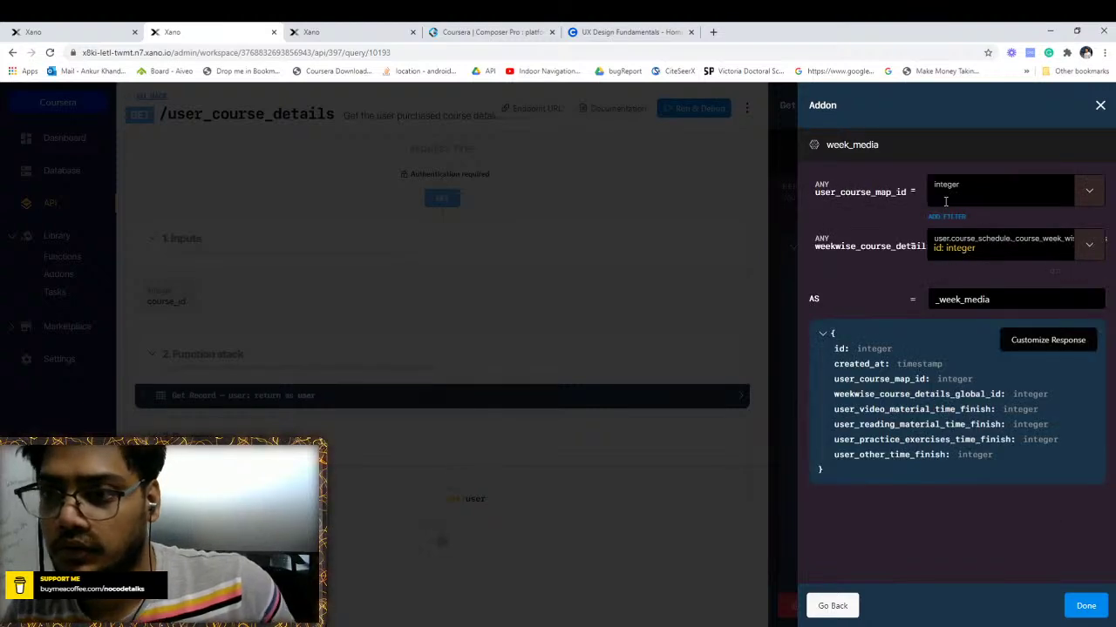
Browse the value categories for user_course_map_id and leave it unchanged
click(1091, 191)
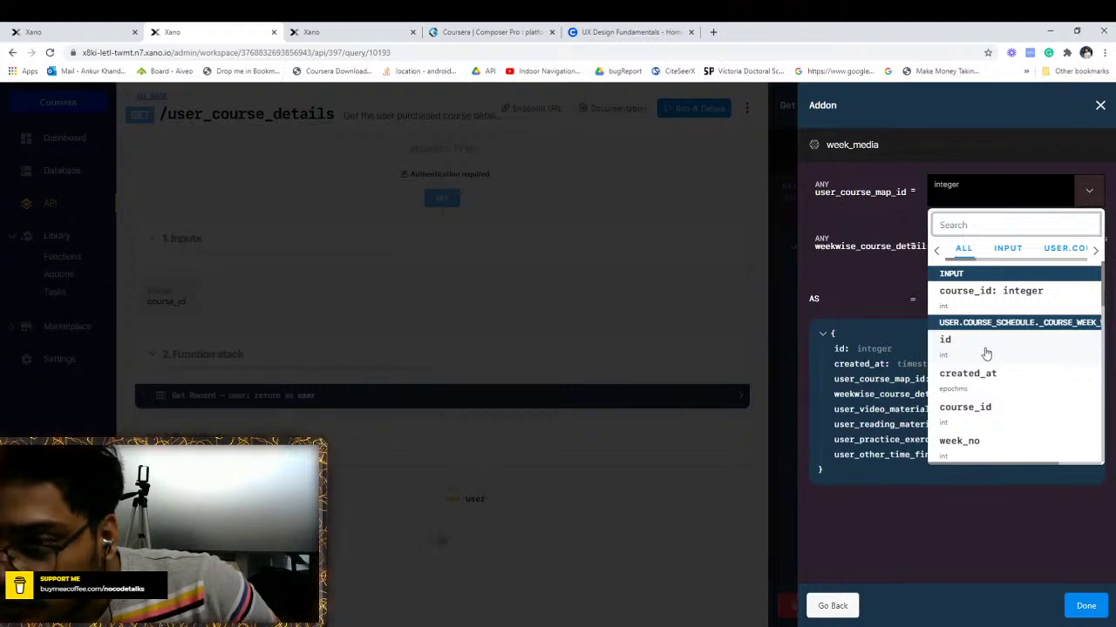
scroll(982, 351, down, 3)
scroll(986, 353, down, 5)
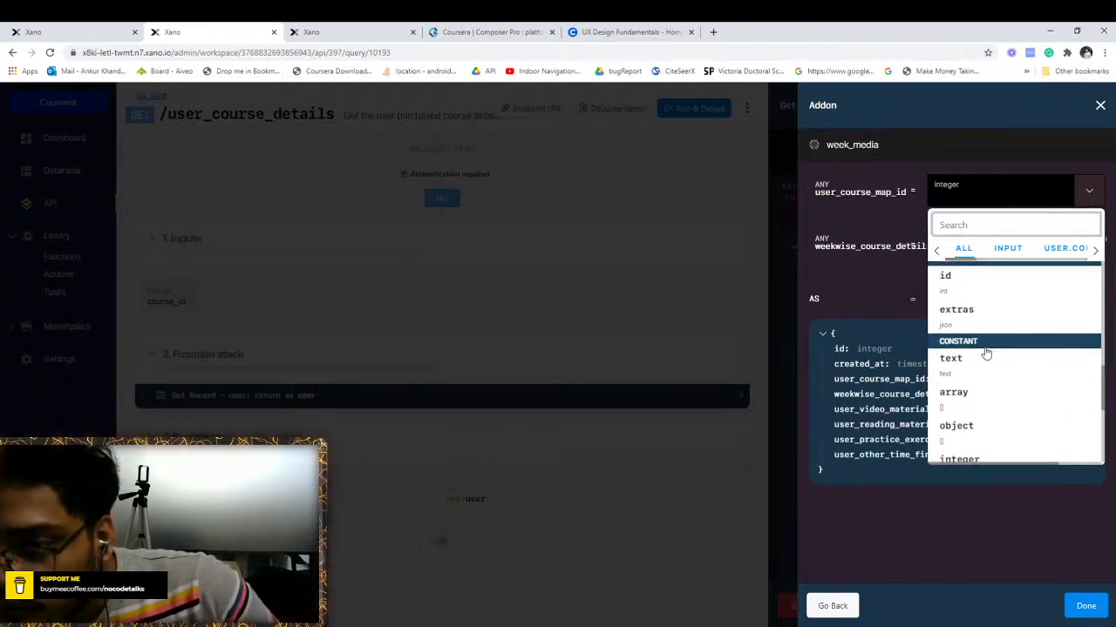
scroll(984, 349, up, 8)
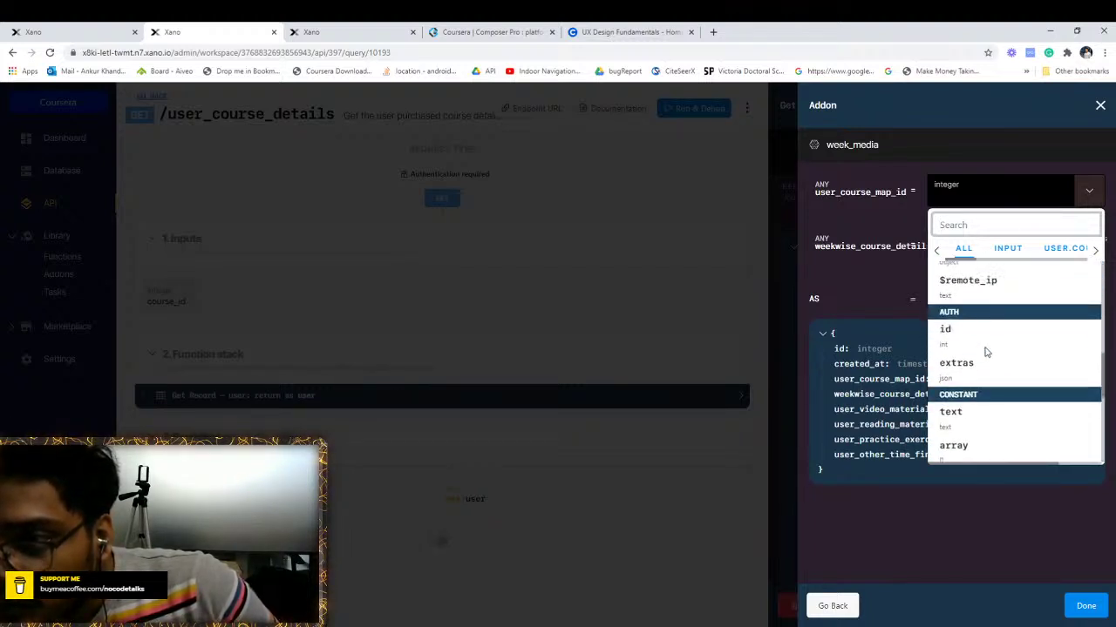
click(1007, 249)
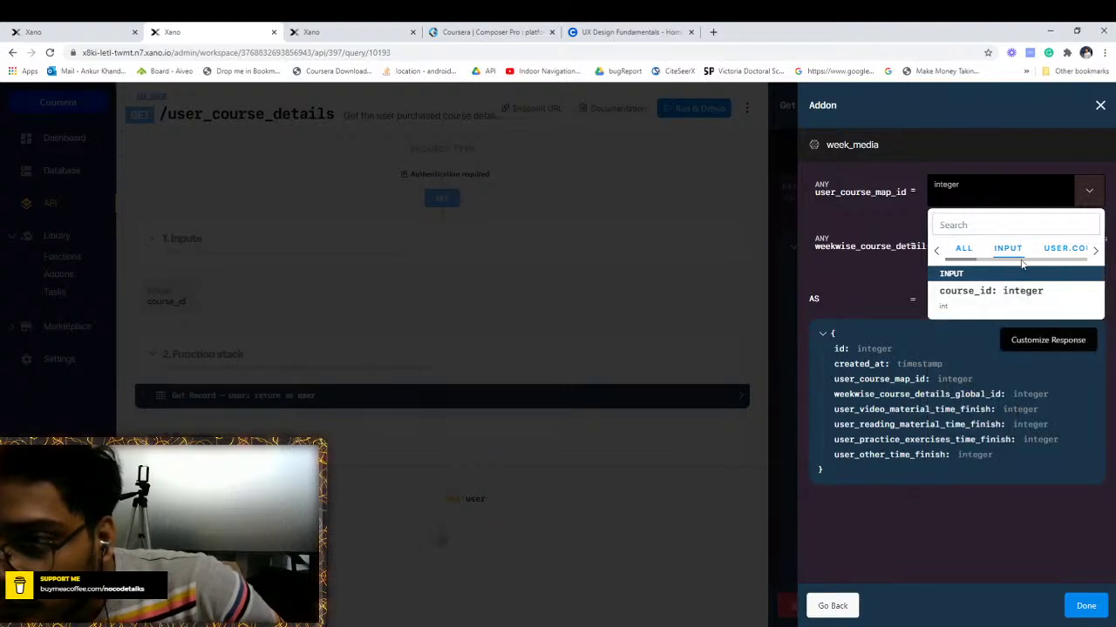
click(1055, 251)
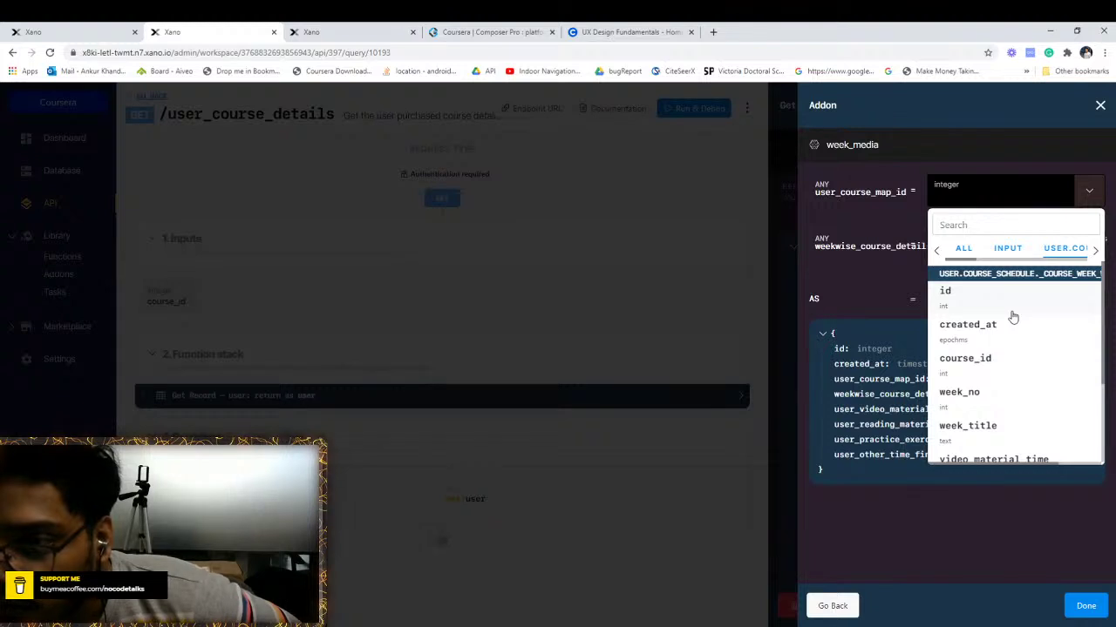
scroll(1013, 317, down, 1)
scroll(1013, 317, down, 1)
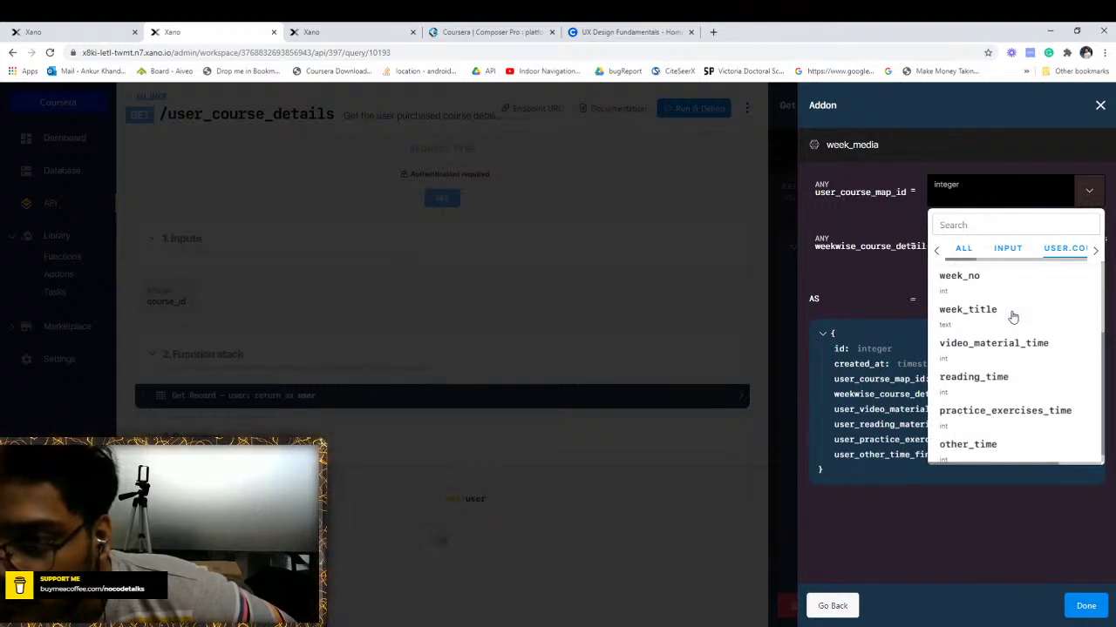
scroll(1013, 317, down, 1)
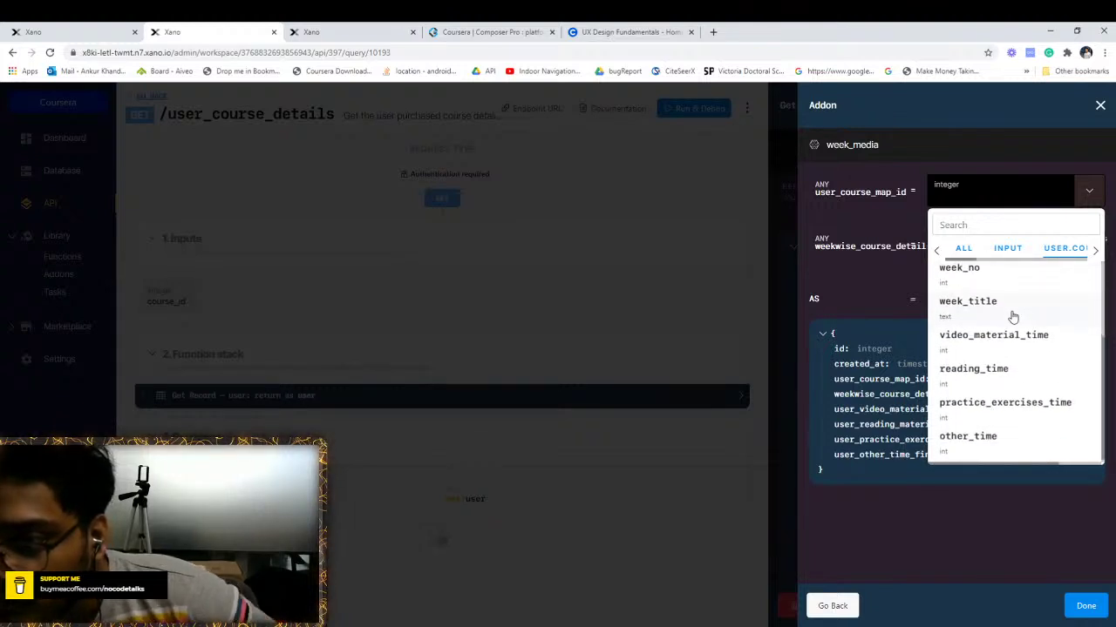
click(1094, 251)
click(1095, 251)
click(1095, 251)
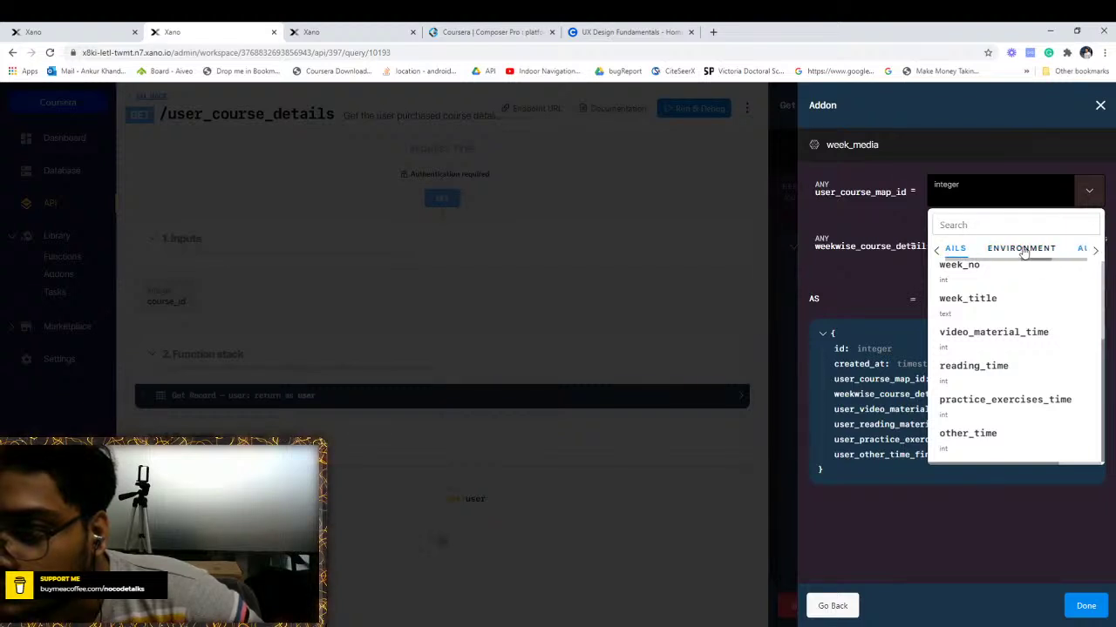
click(1094, 251)
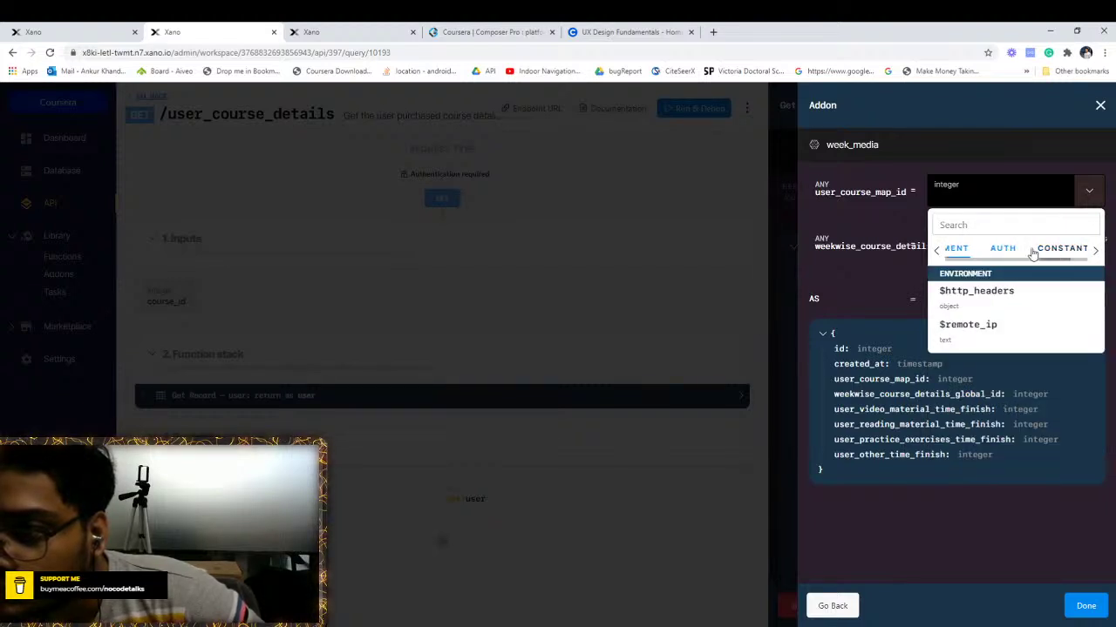
click(1056, 250)
scroll(1016, 328, down, 2)
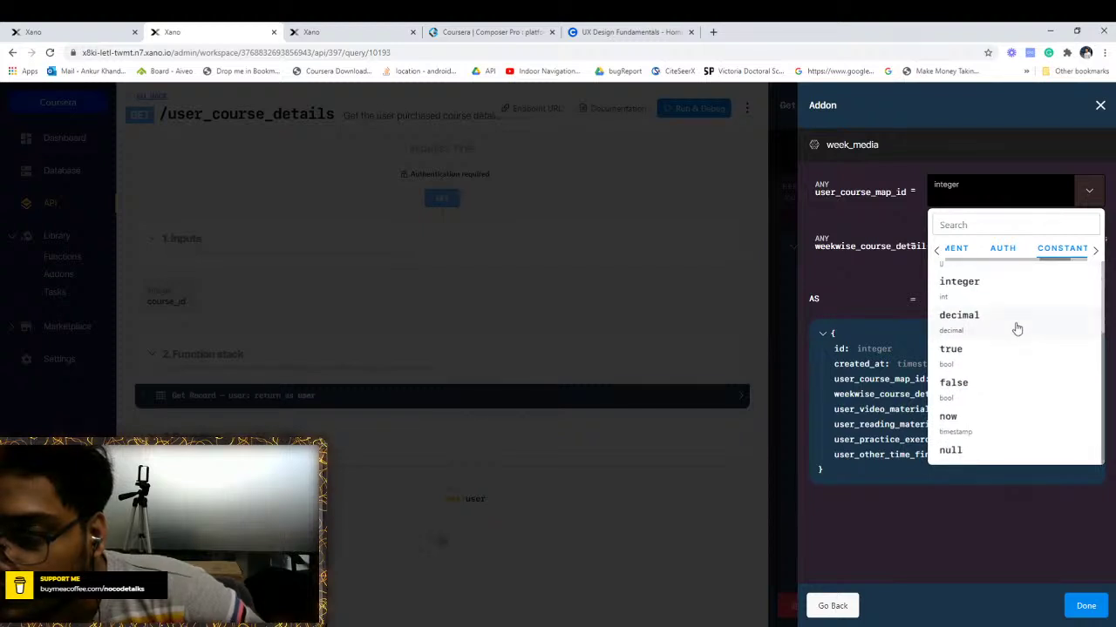
click(1096, 251)
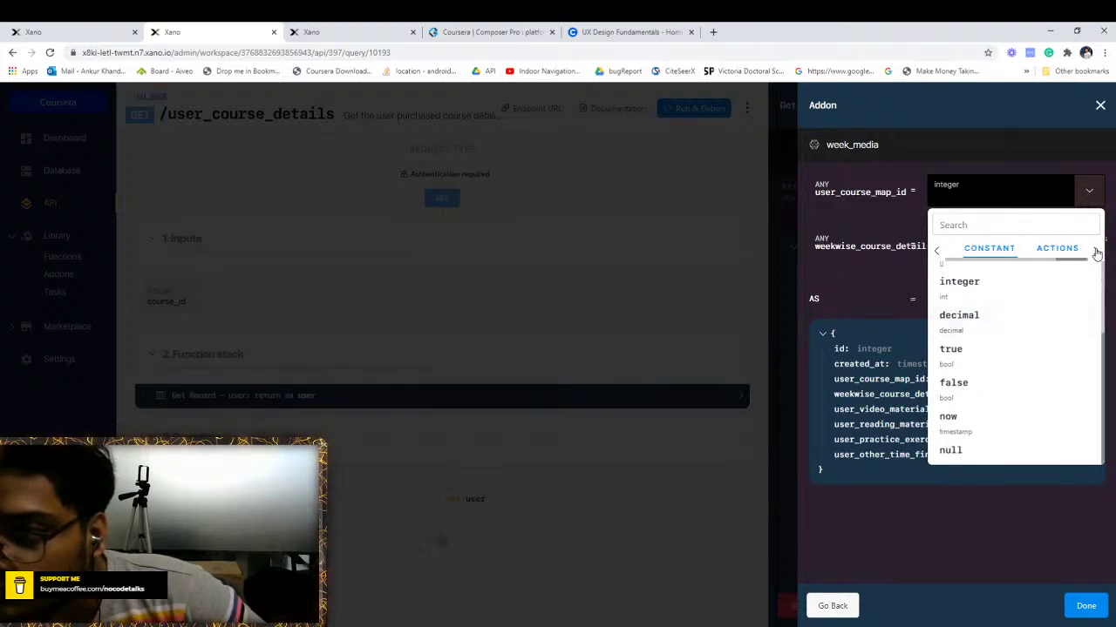
click(1059, 253)
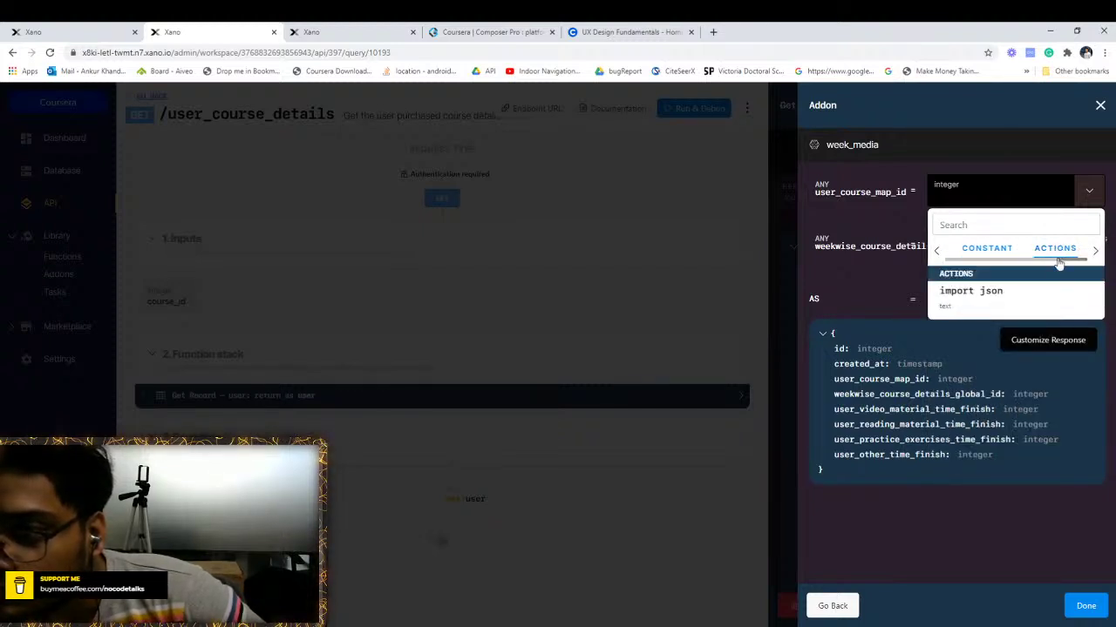
click(936, 253)
click(936, 253)
click(936, 254)
click(936, 254)
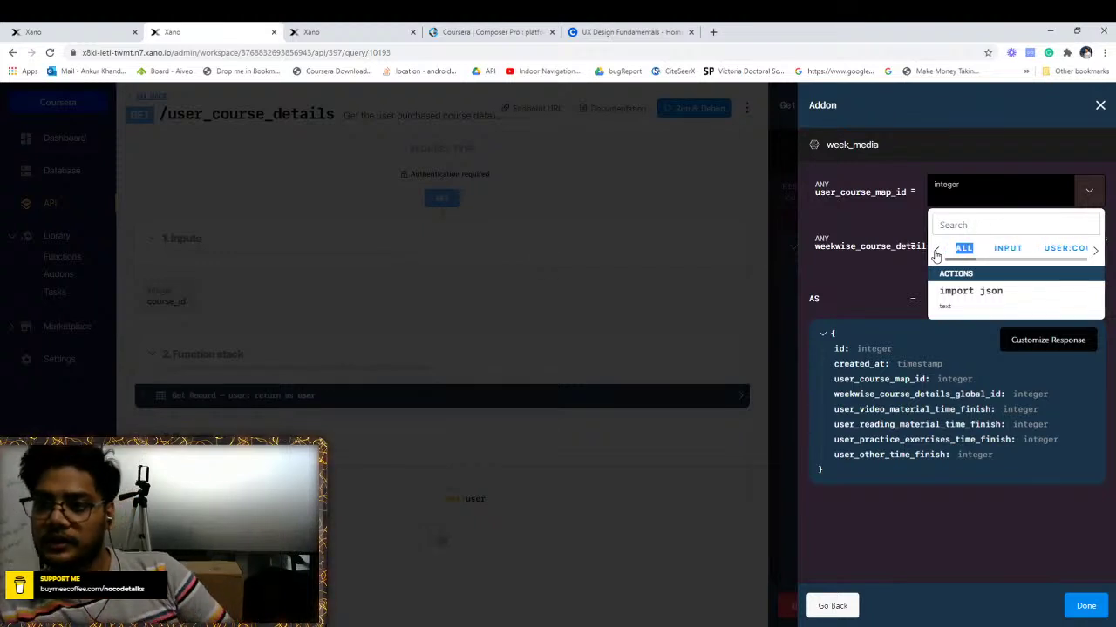
click(875, 290)
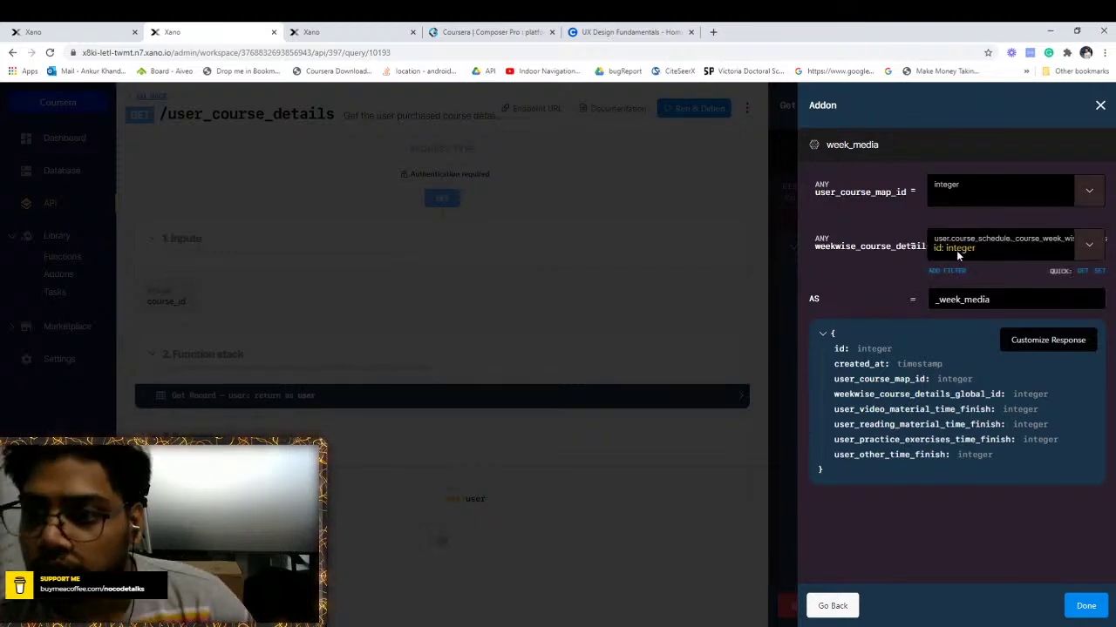
Bind weekwise_course_details_global_id to the week's id and finish the week_media addon
click(1086, 246)
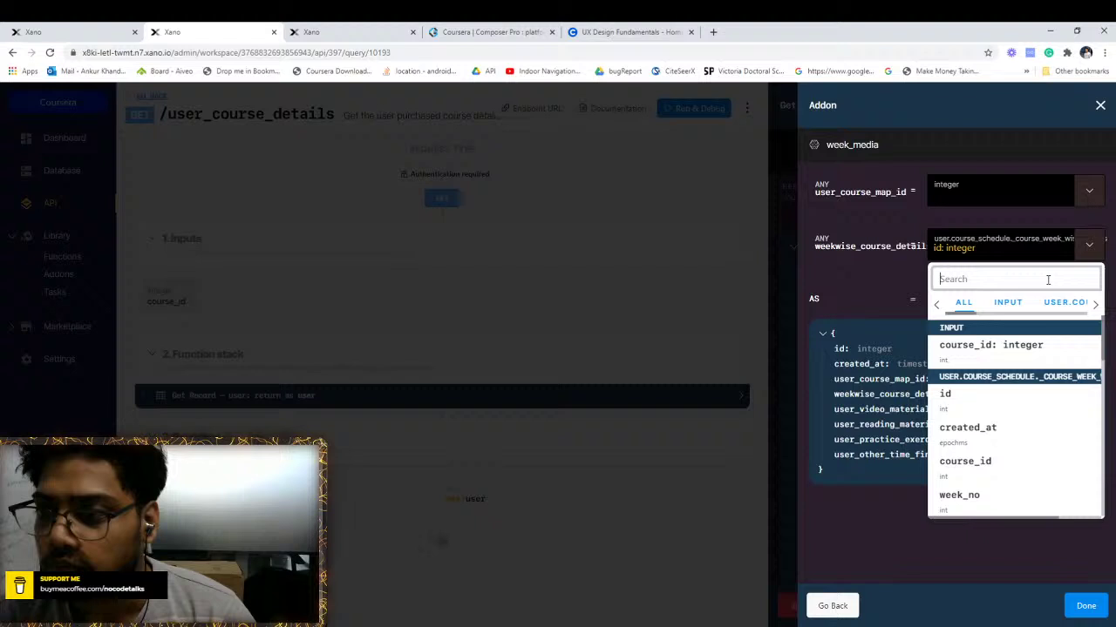
click(977, 408)
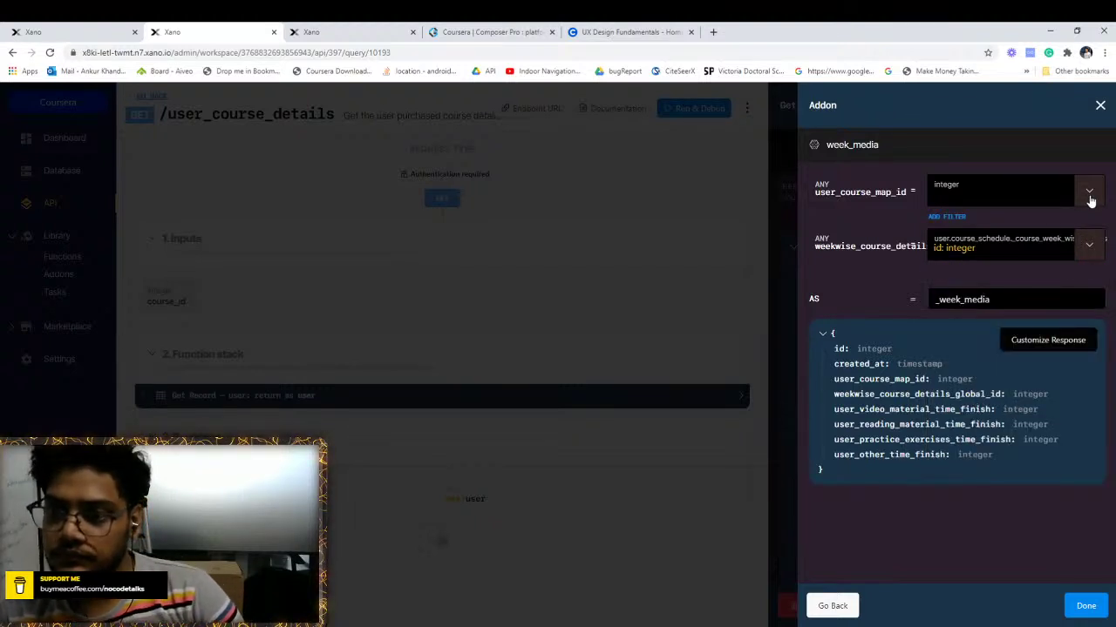
click(1080, 610)
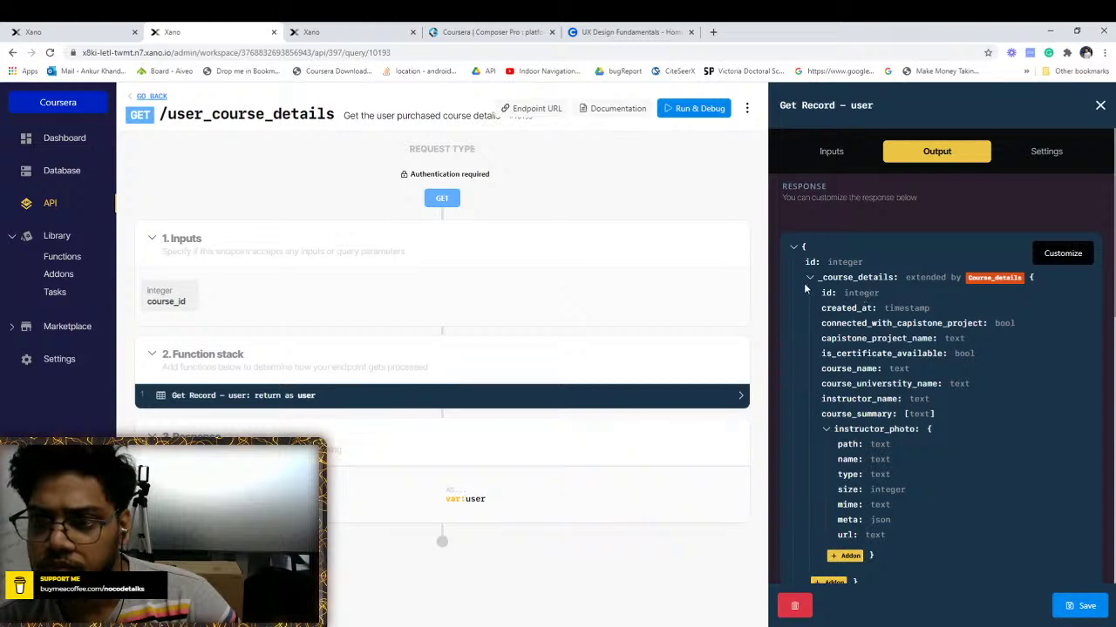
Save Get Record – user and reopen its Output response schema
click(1080, 606)
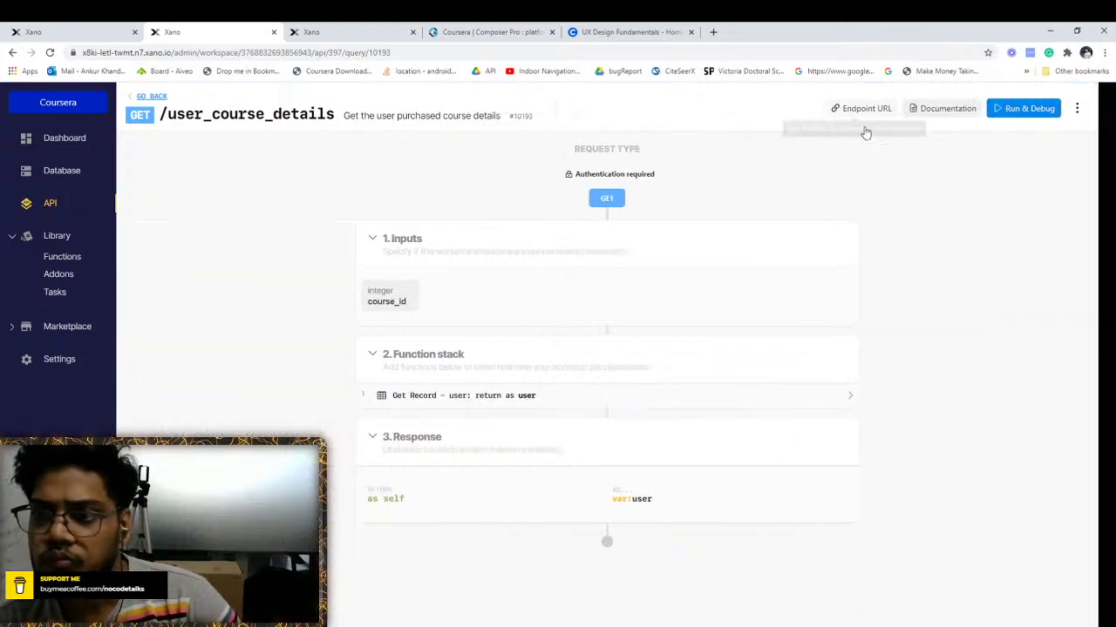
click(945, 118)
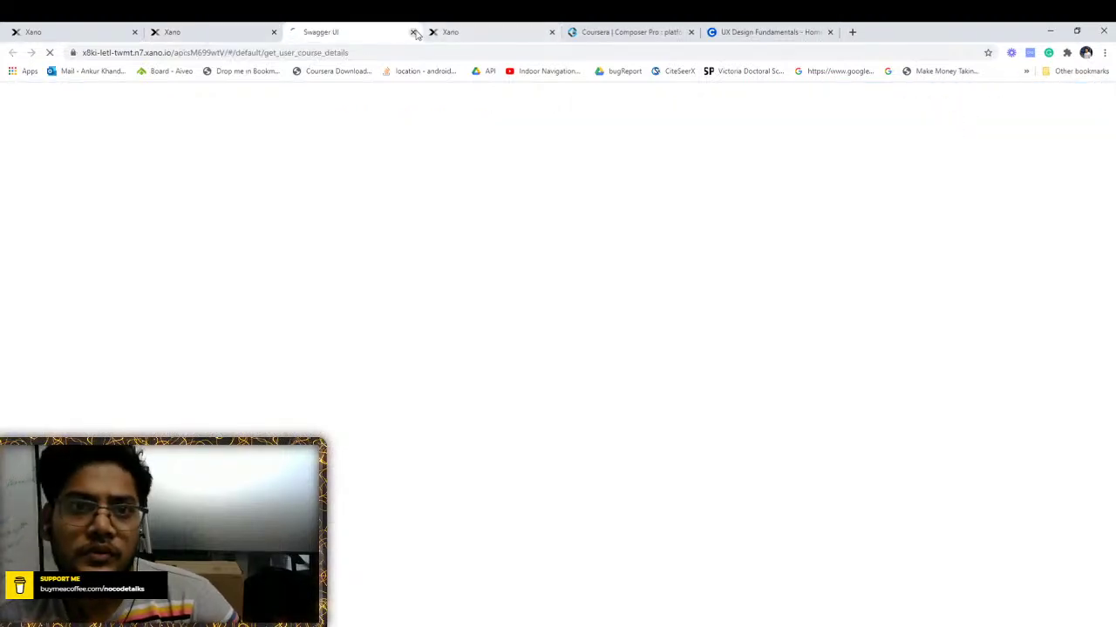
click(411, 33)
click(582, 394)
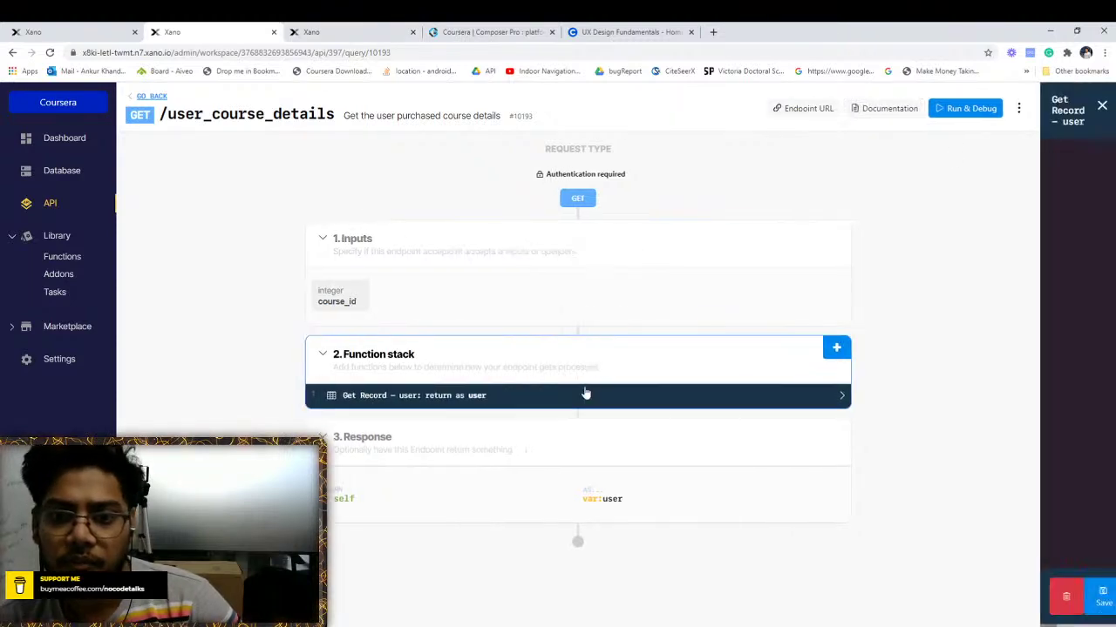
click(937, 152)
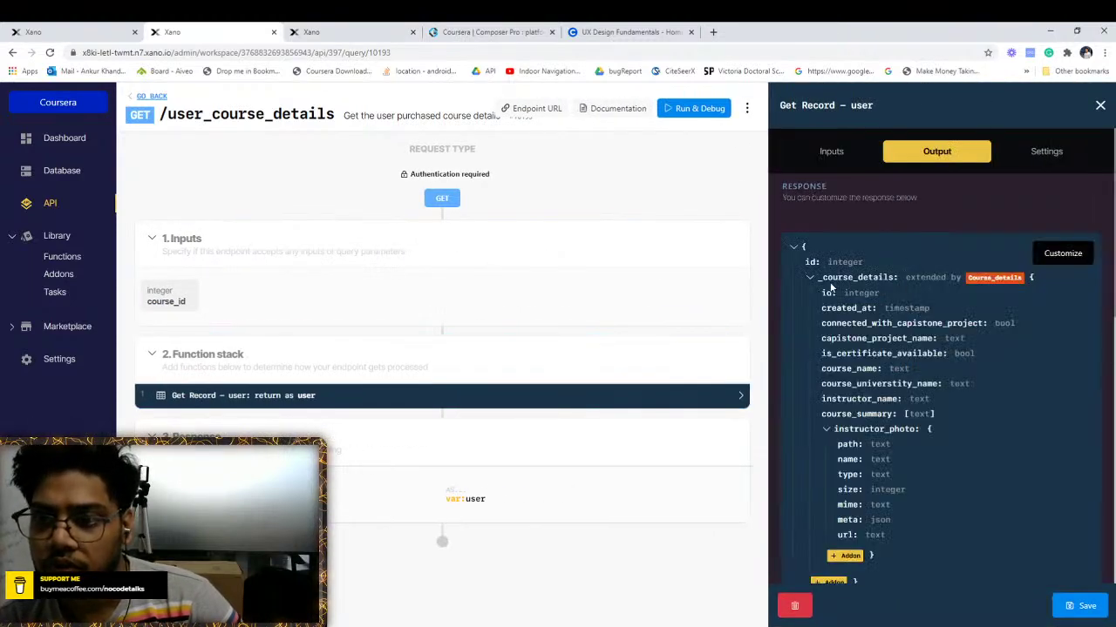